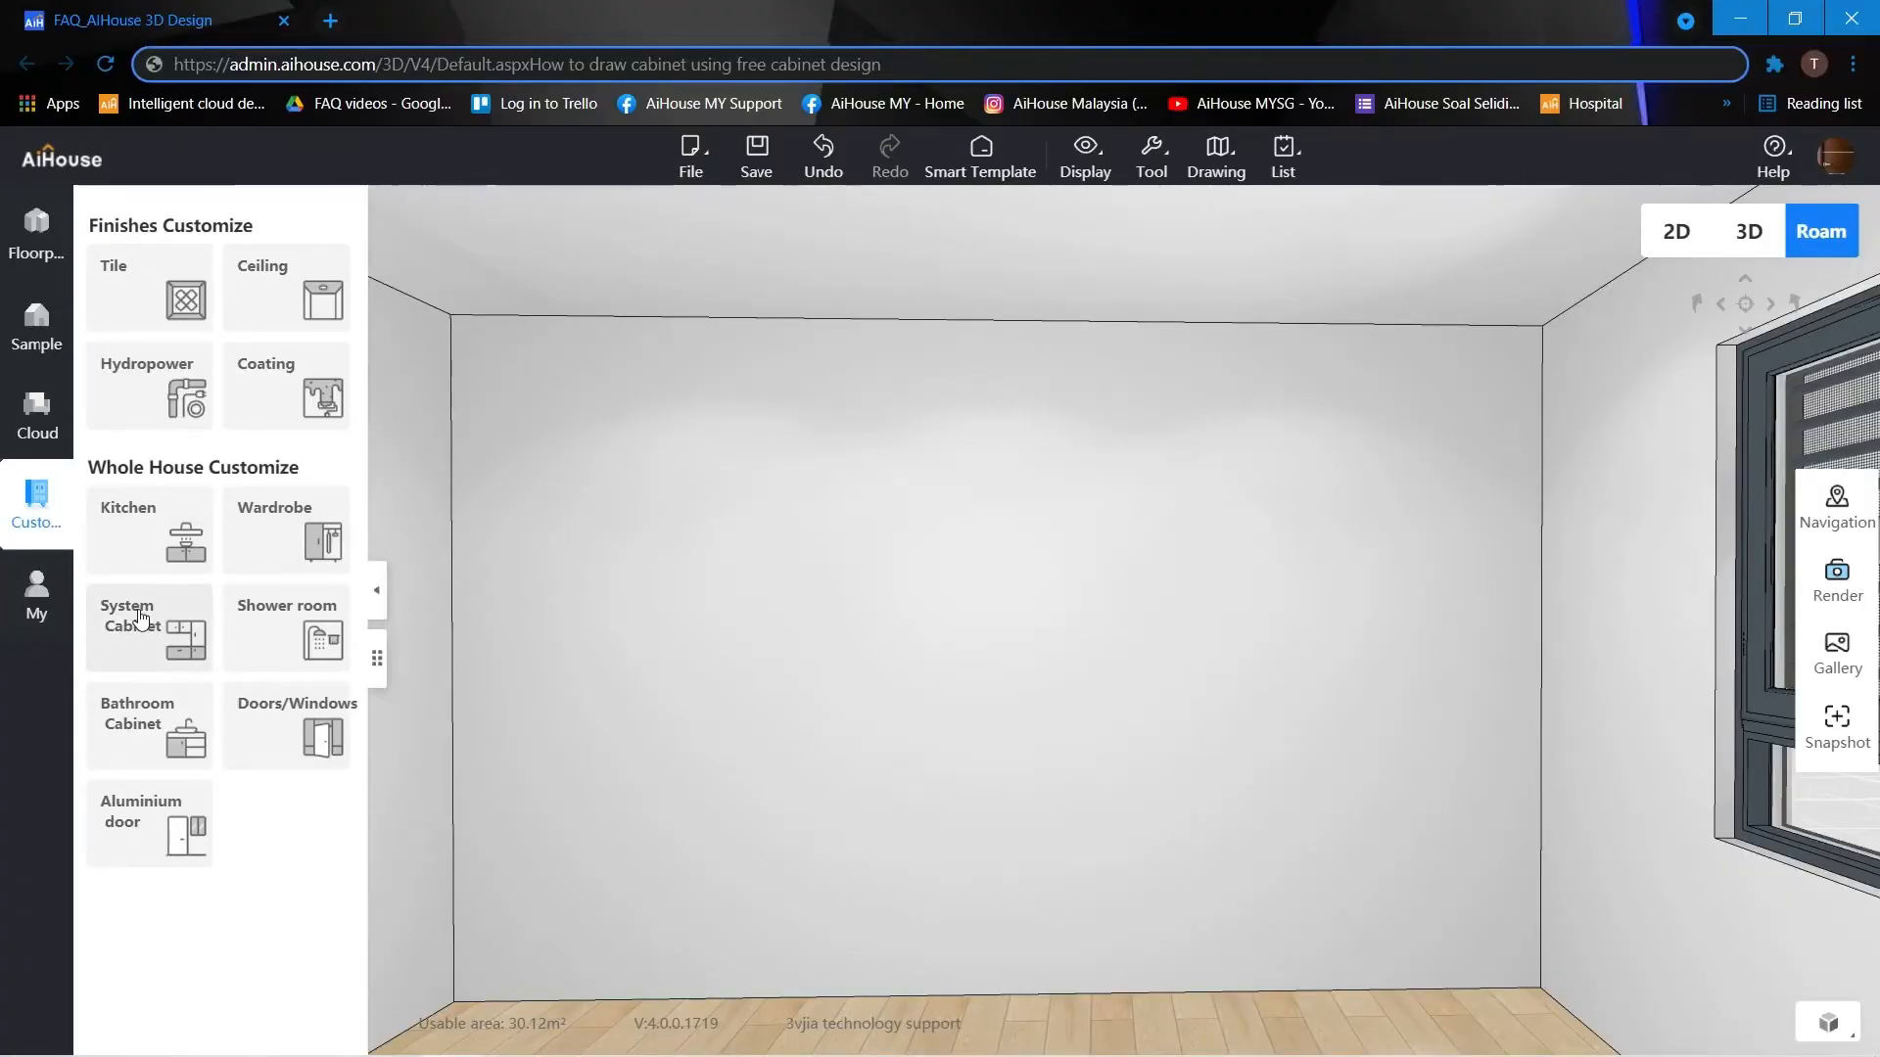
Place the inline cabinet without kickboard from the system cabinet's free cabinet library against the back wall.
click(137, 632)
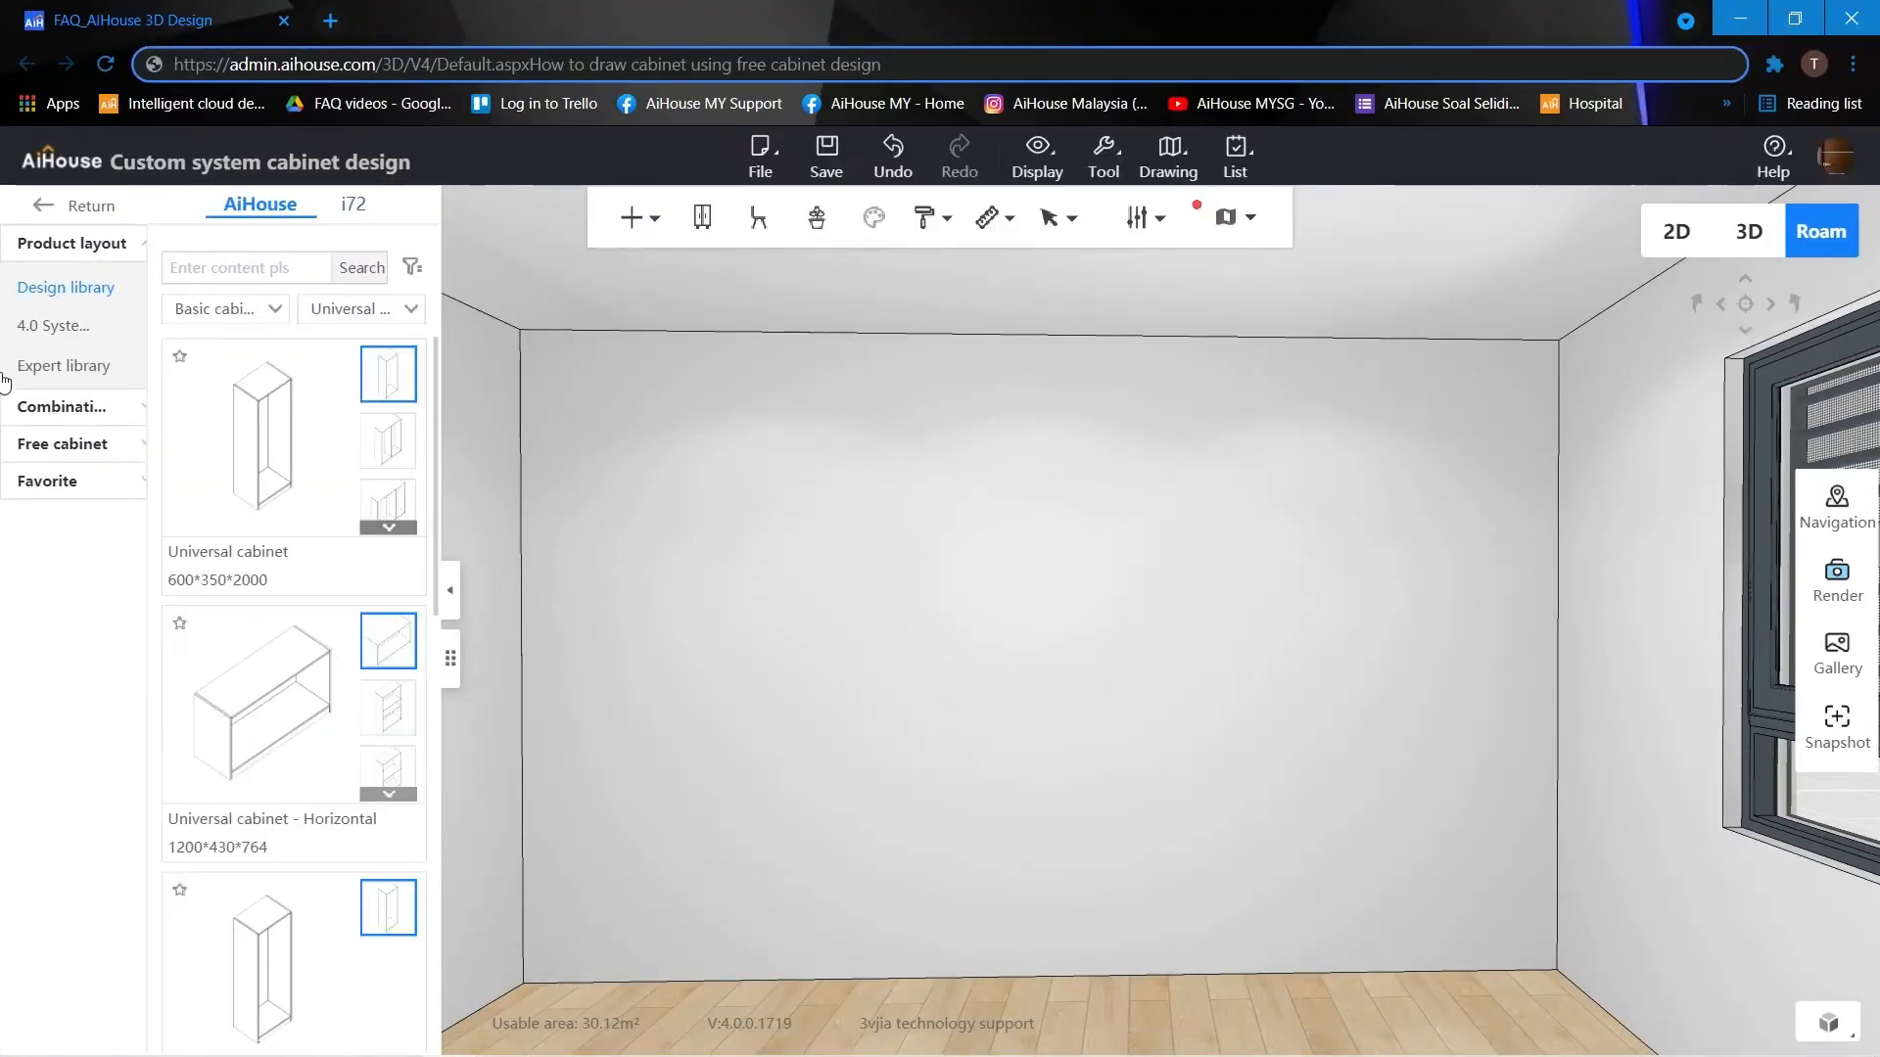
click(52, 449)
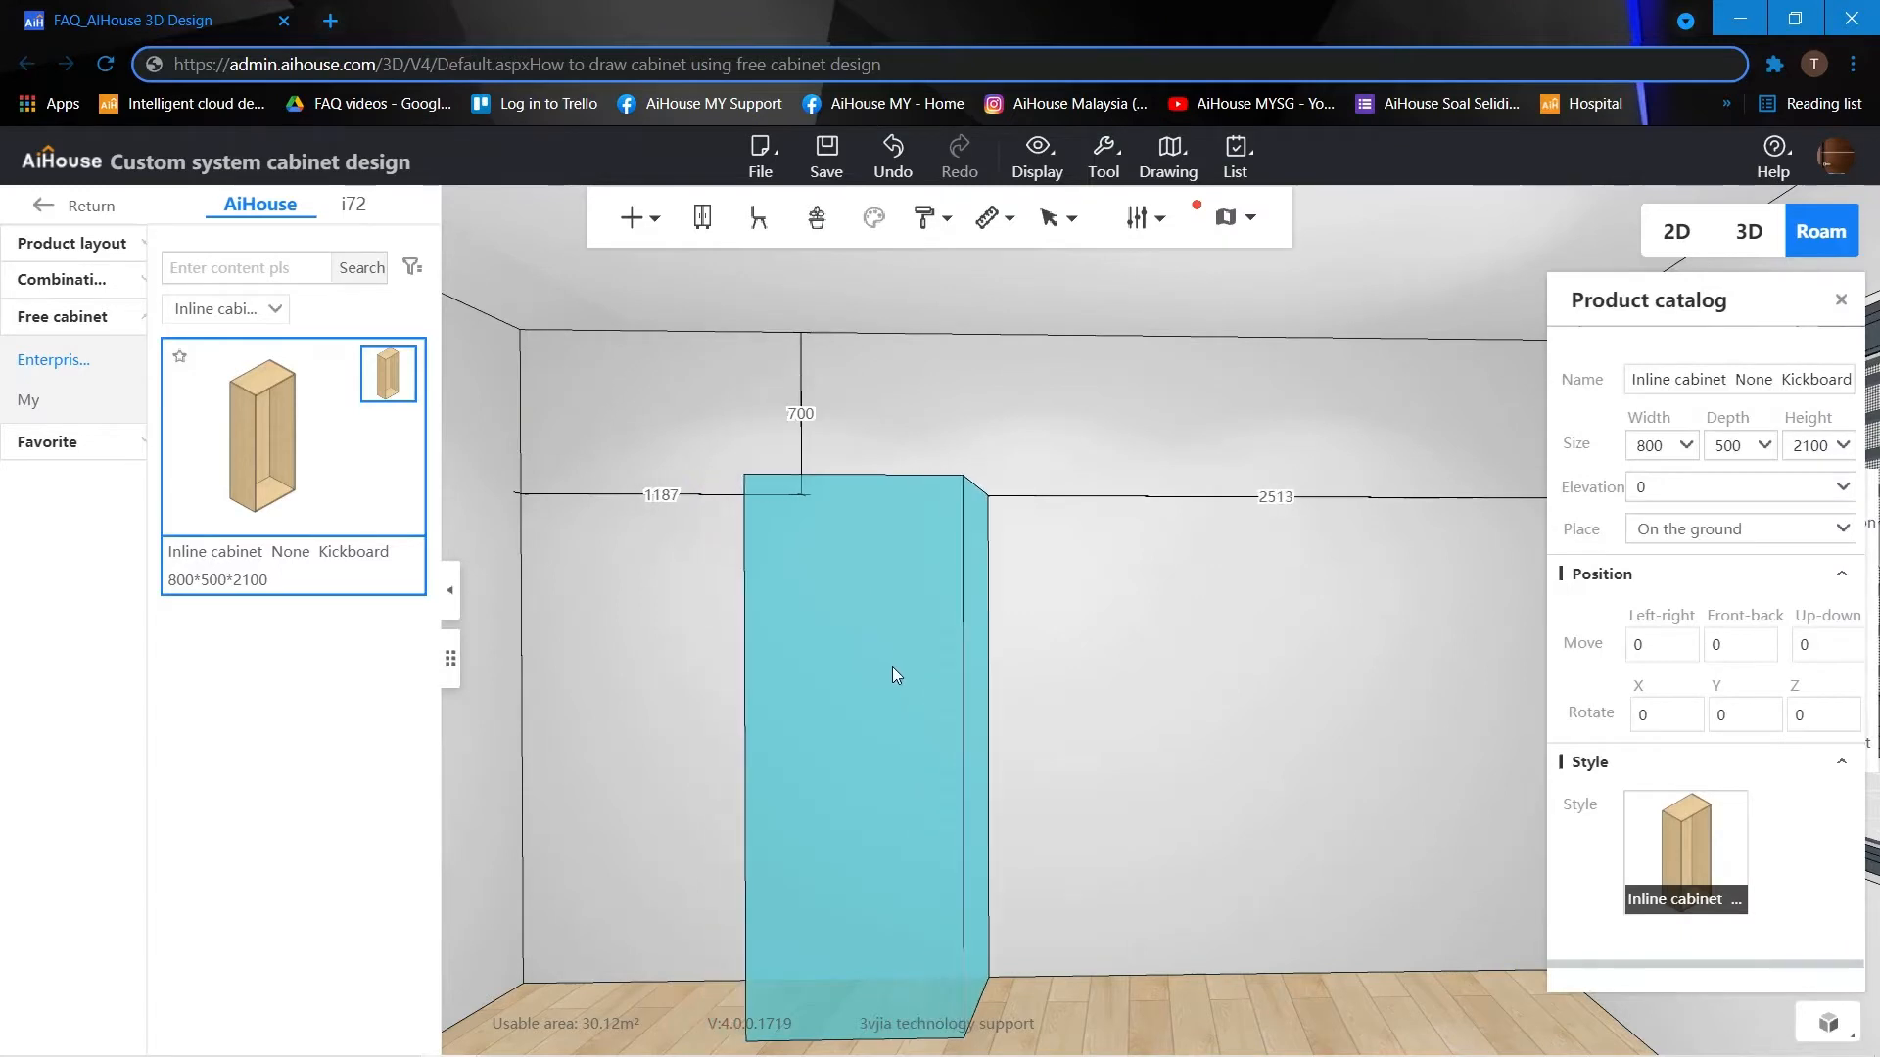
click(925, 668)
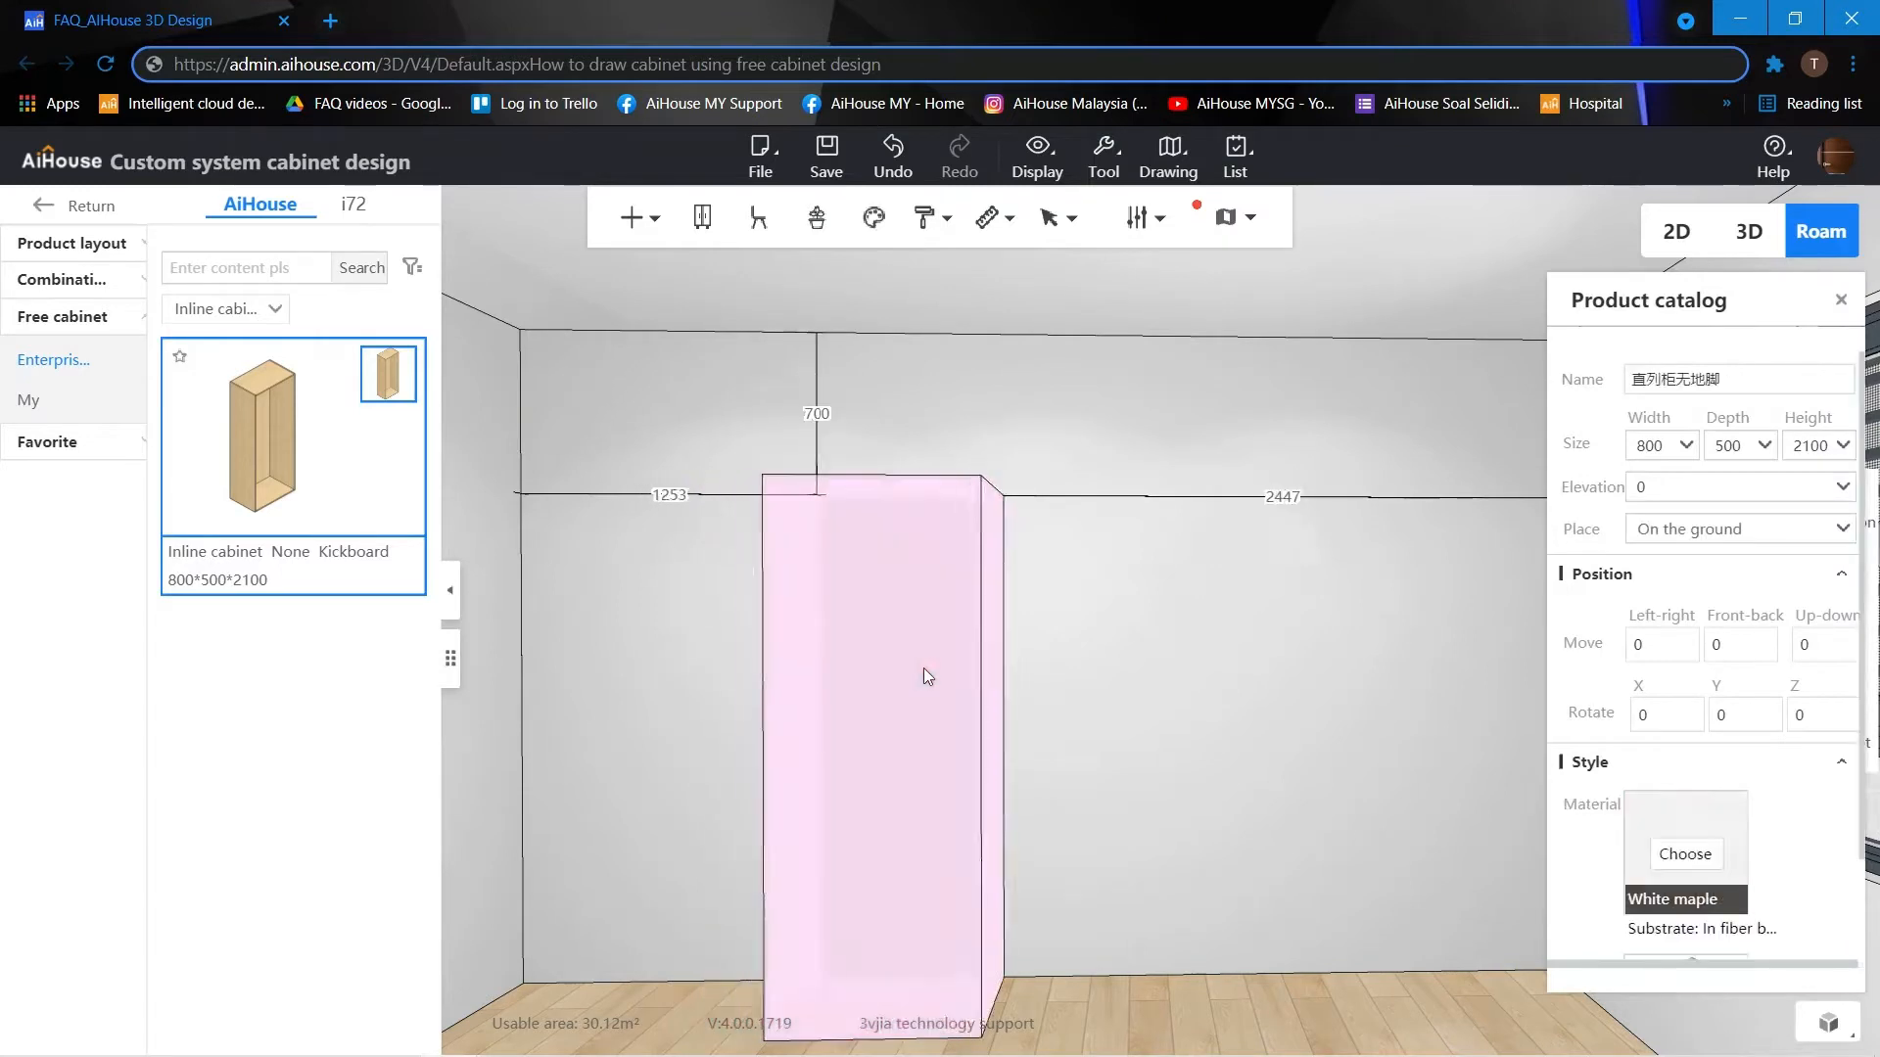
Set the placed cabinet's width to 2400.
double_click(1665, 448)
text(2)
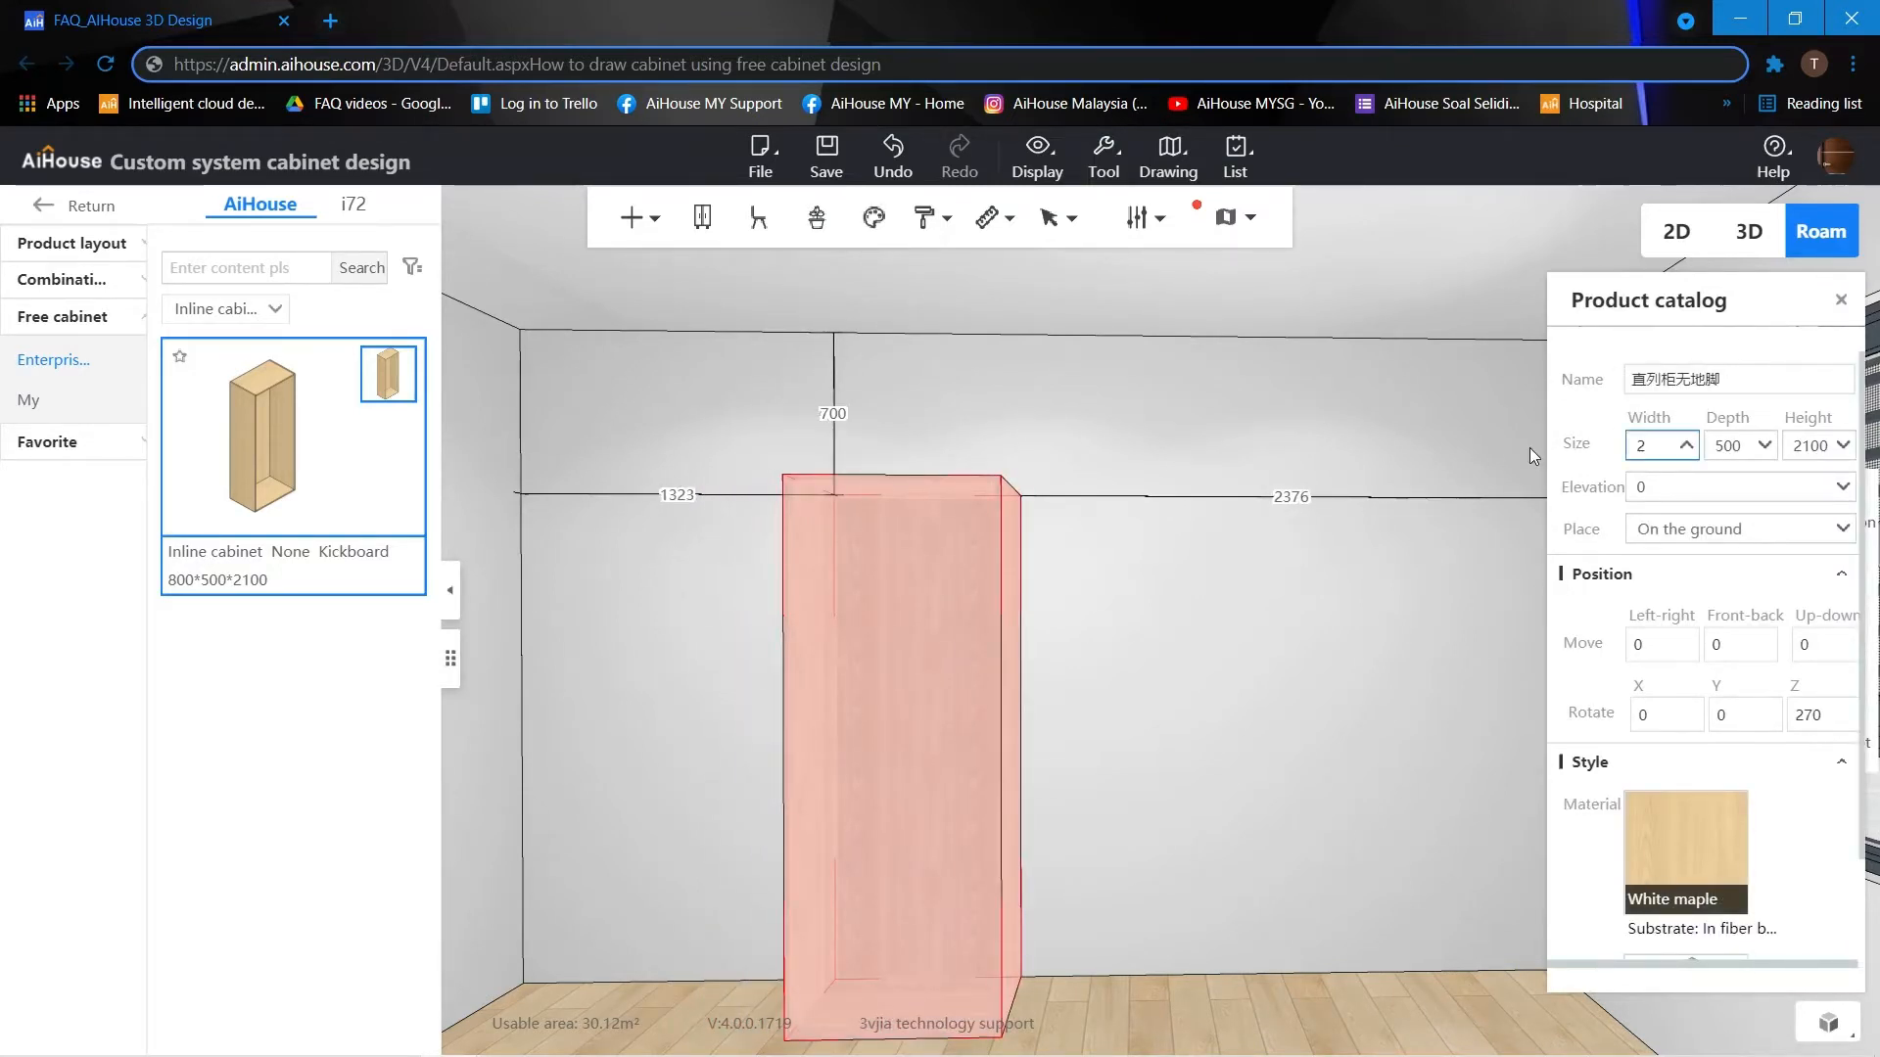
text(400)
key(Return)
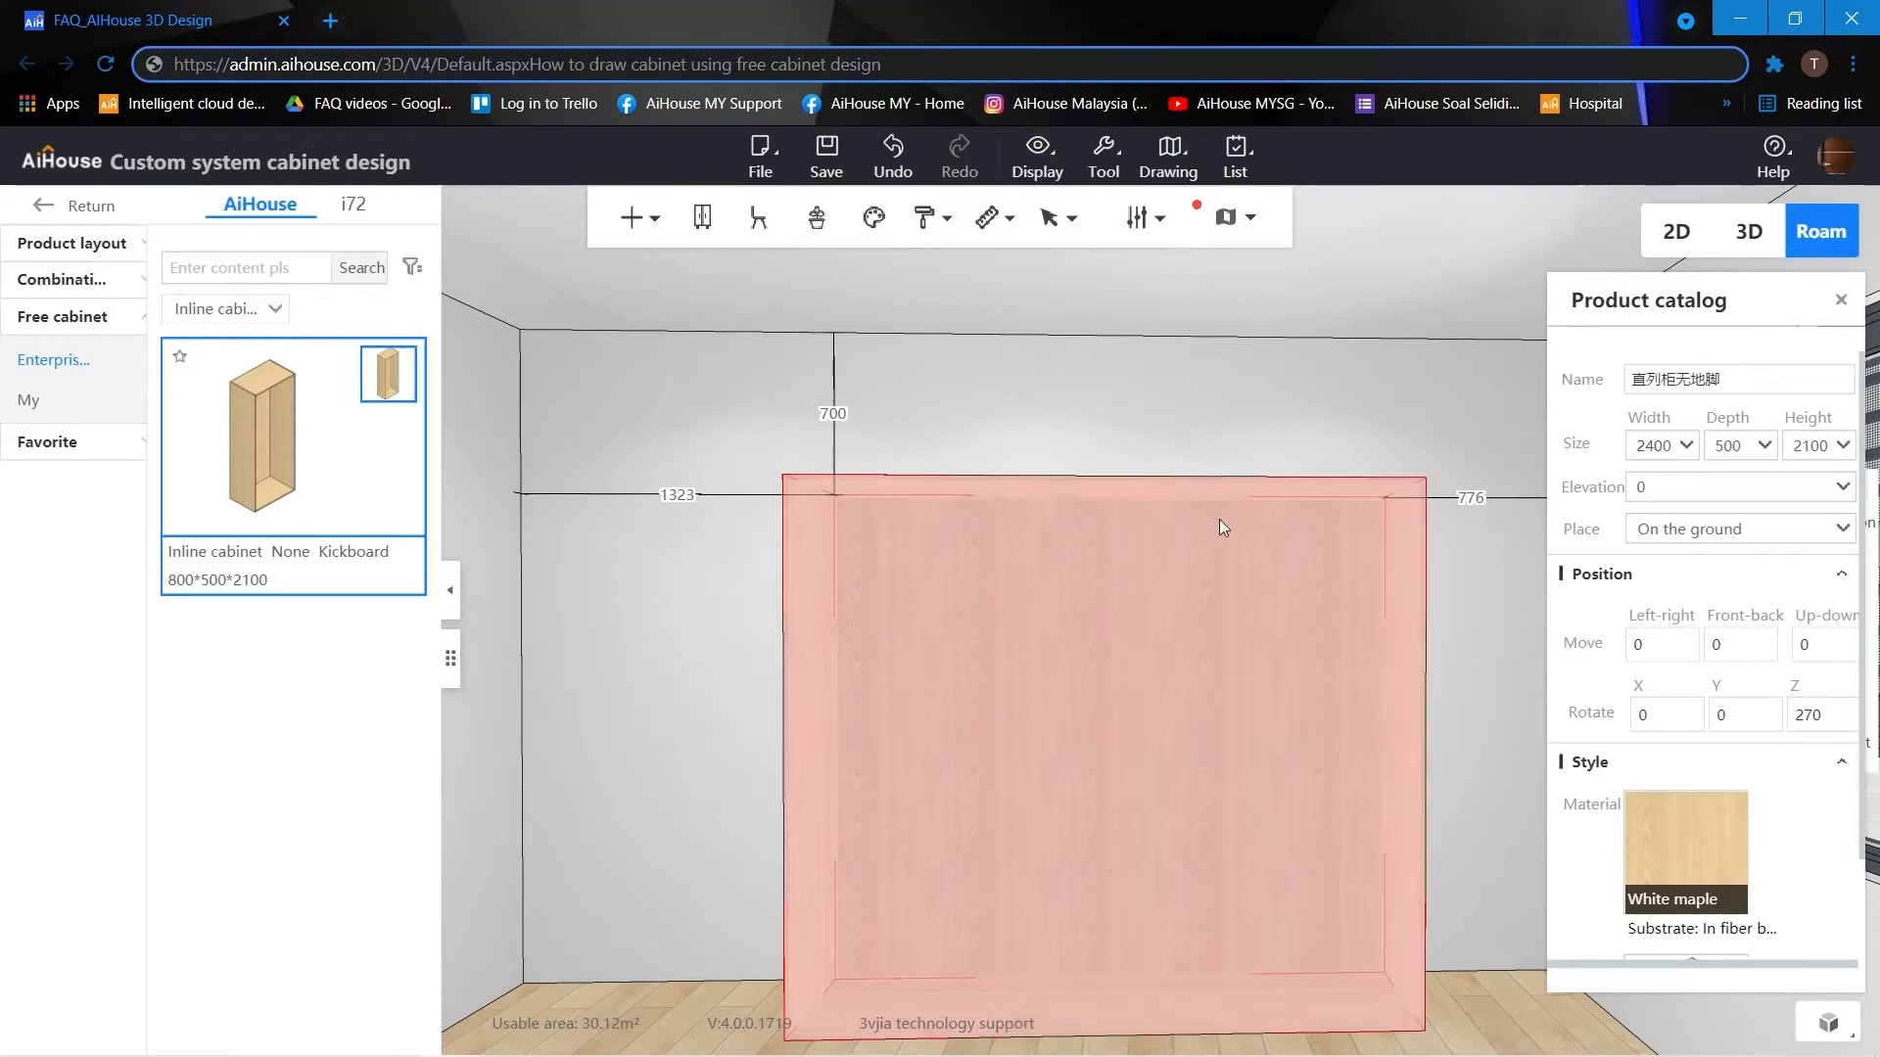
click(1044, 432)
scroll(1141, 431, up, 1)
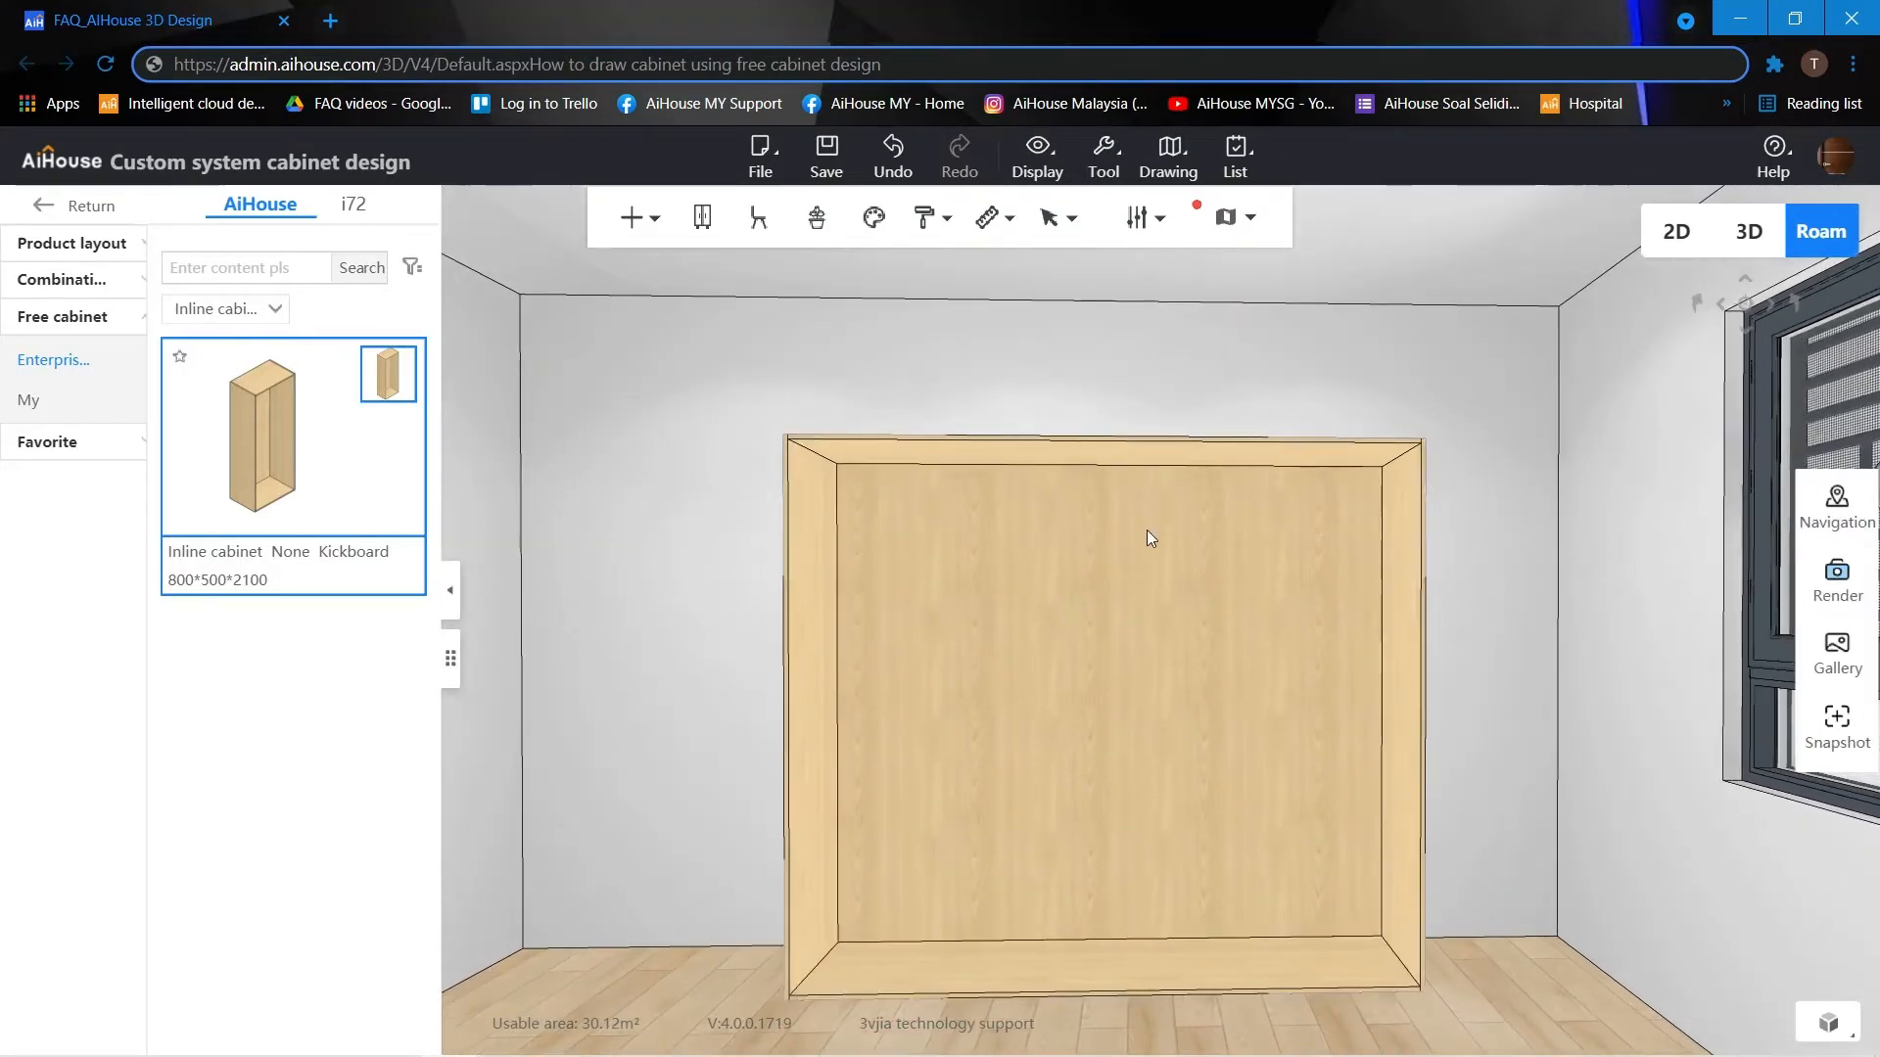
Enter the free cabinet design mode for the placed cabinet.
click(997, 566)
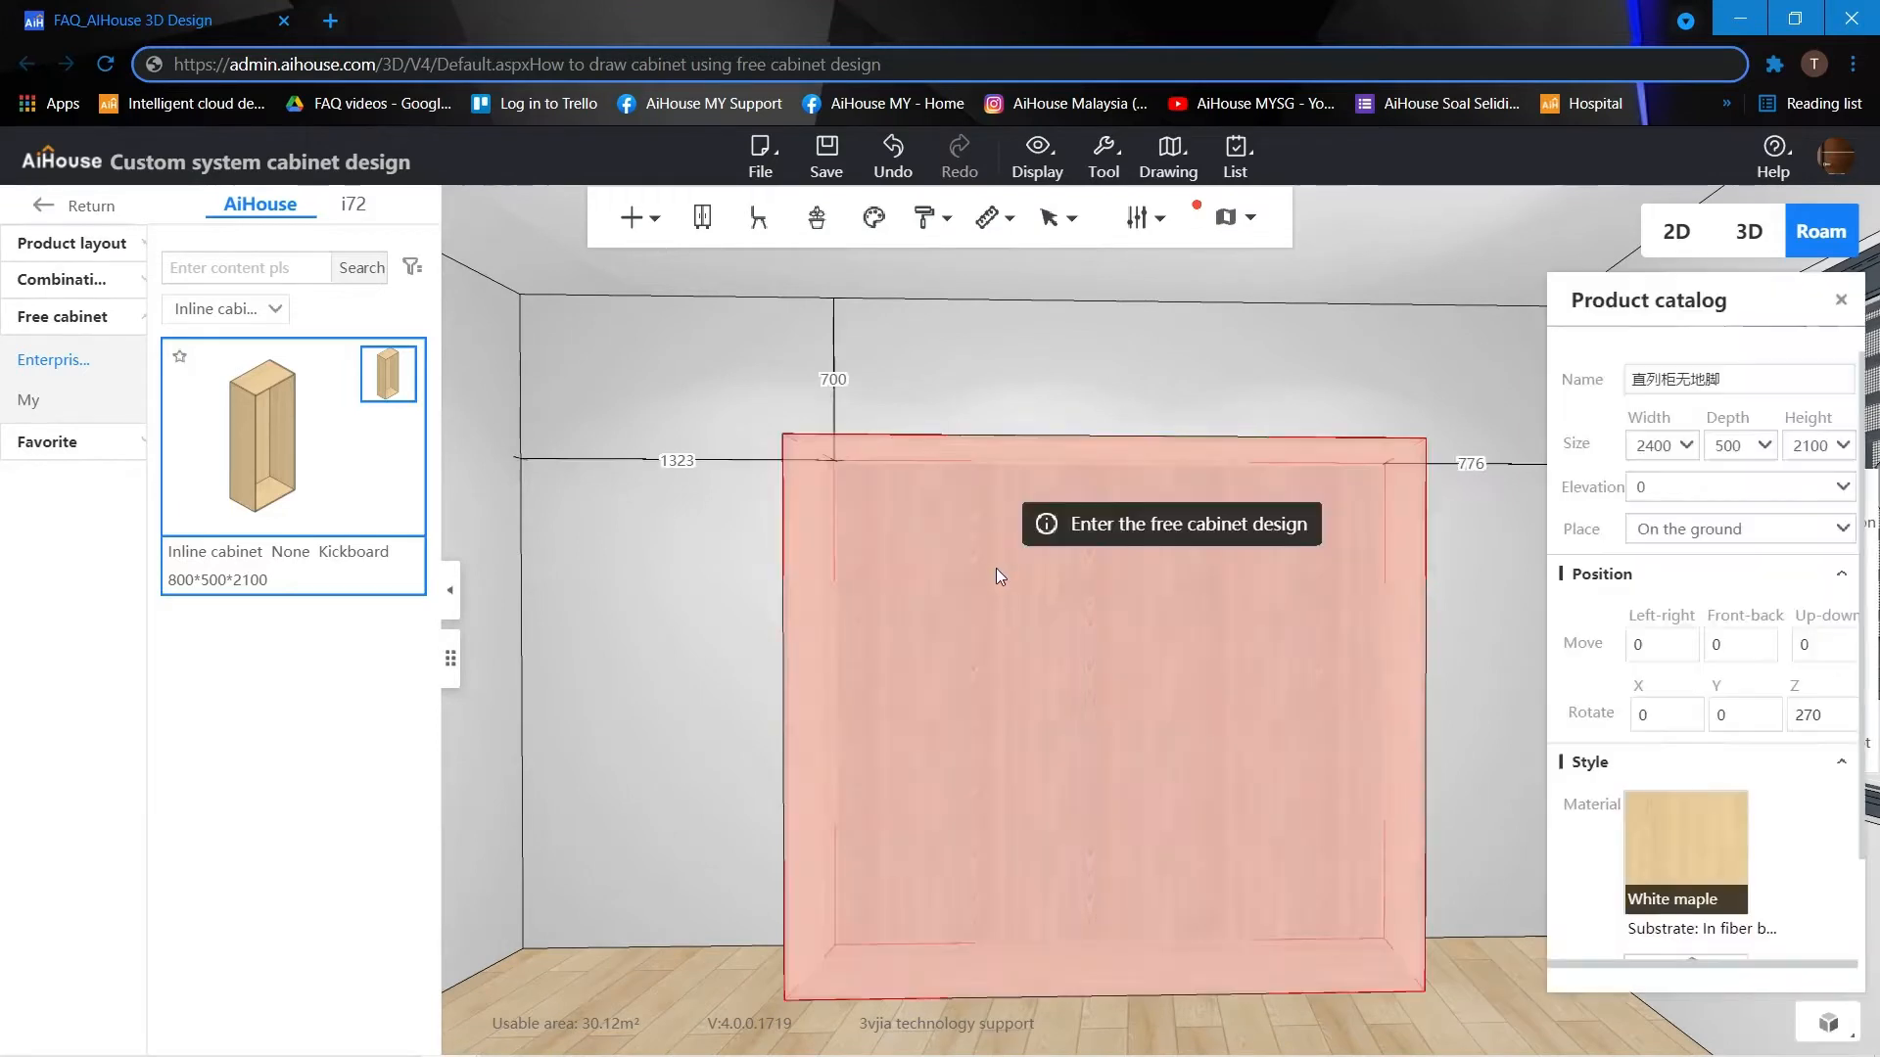
click(1107, 536)
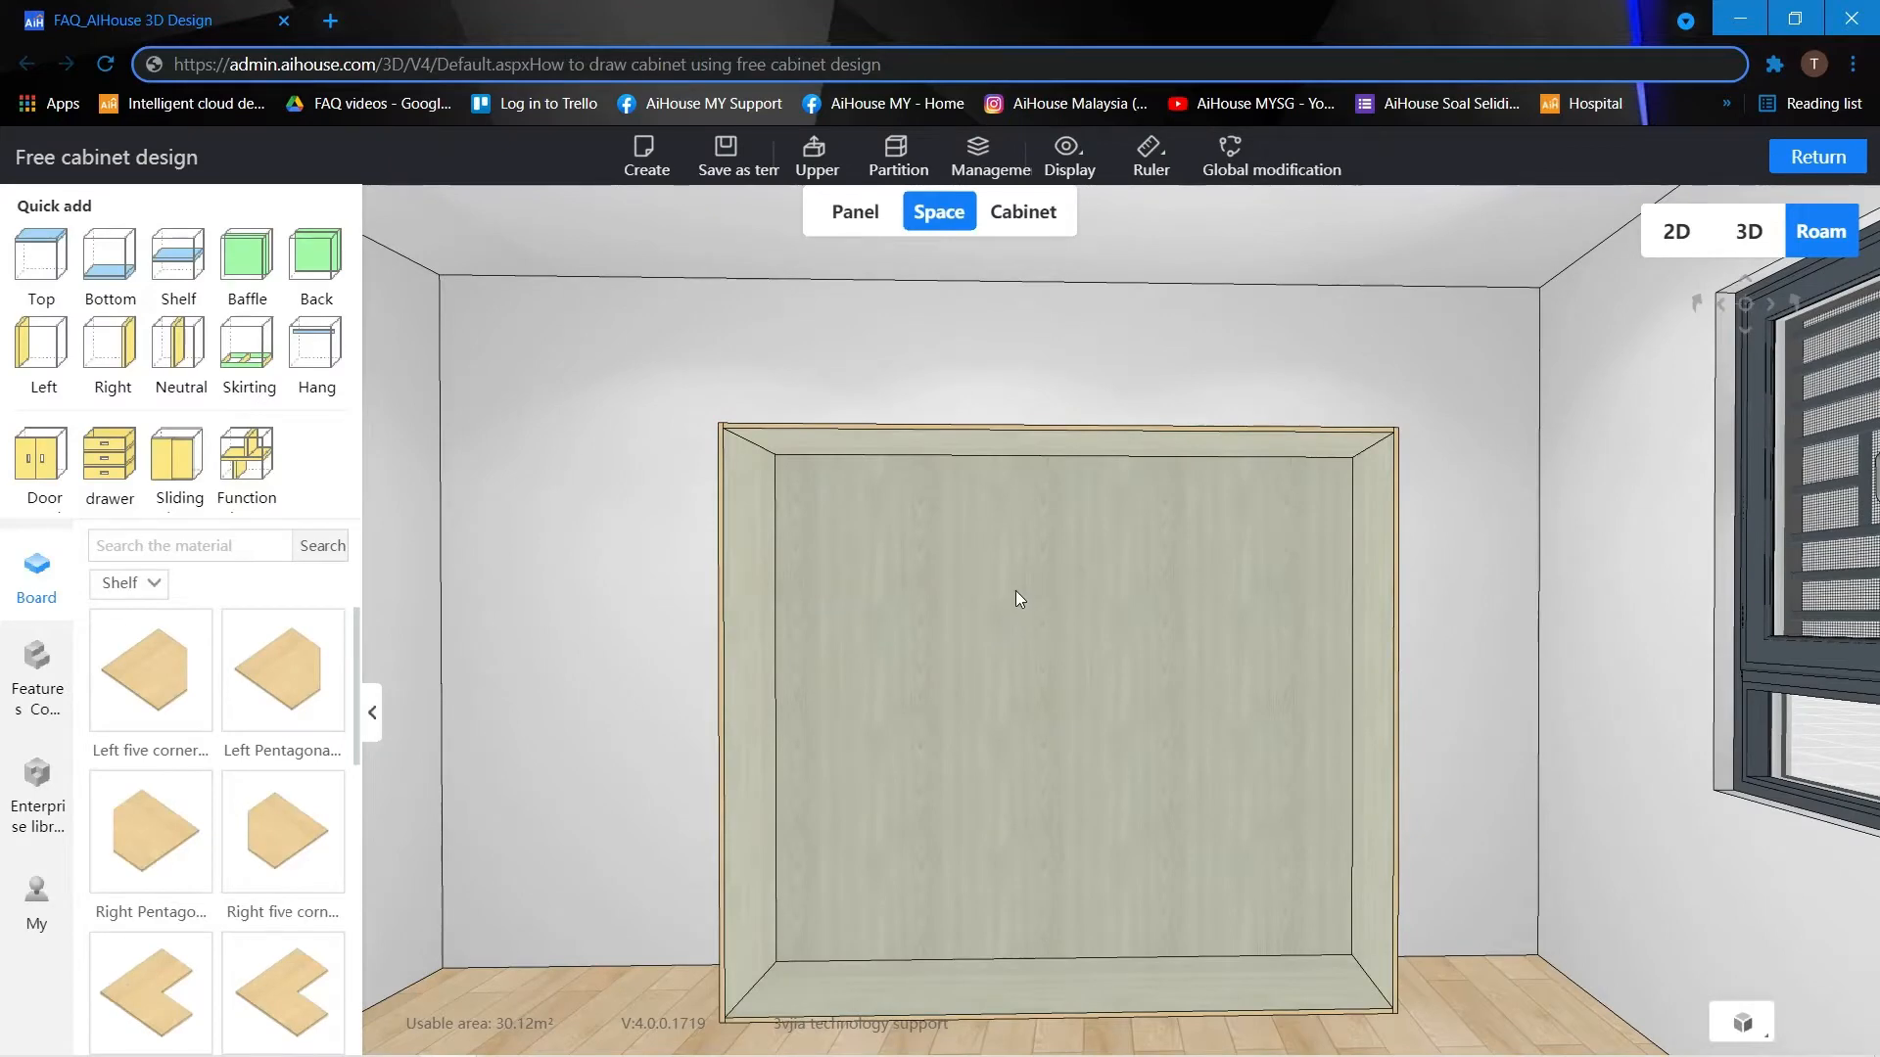
drag(1014, 593, 1009, 611)
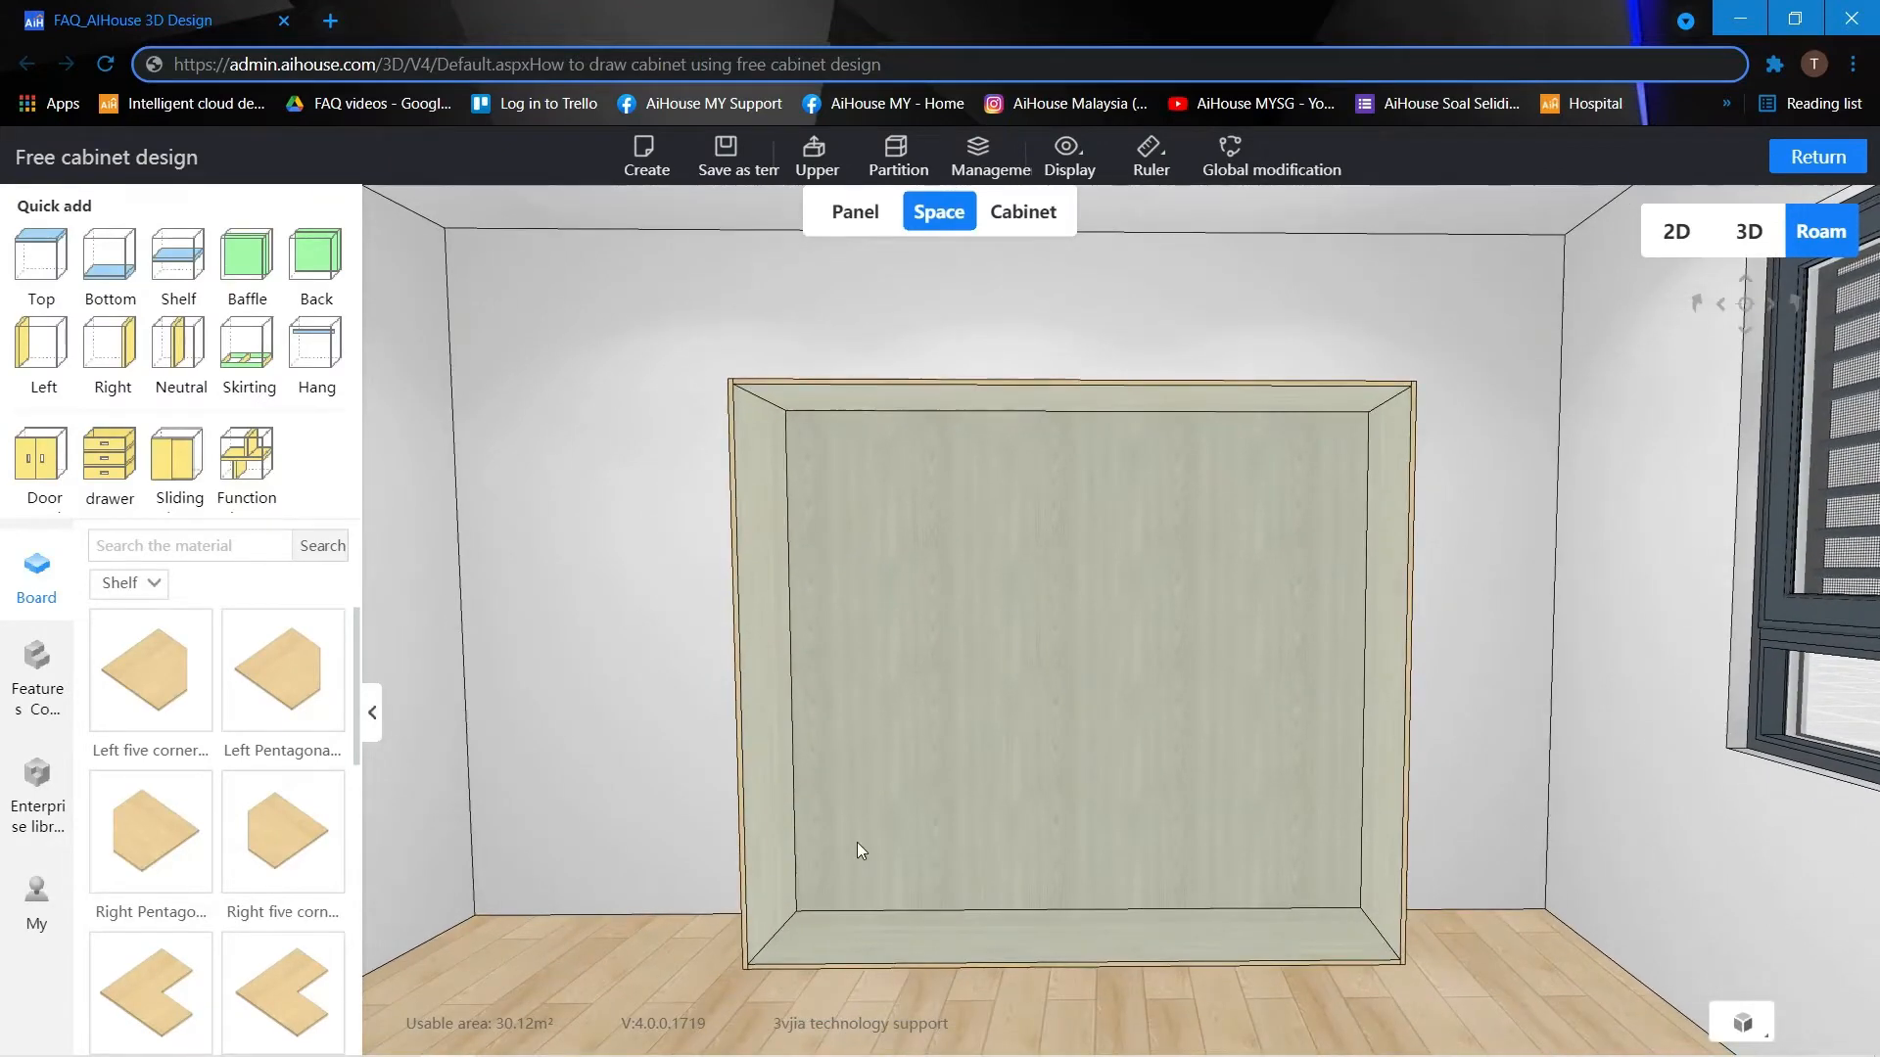
drag(857, 843, 866, 825)
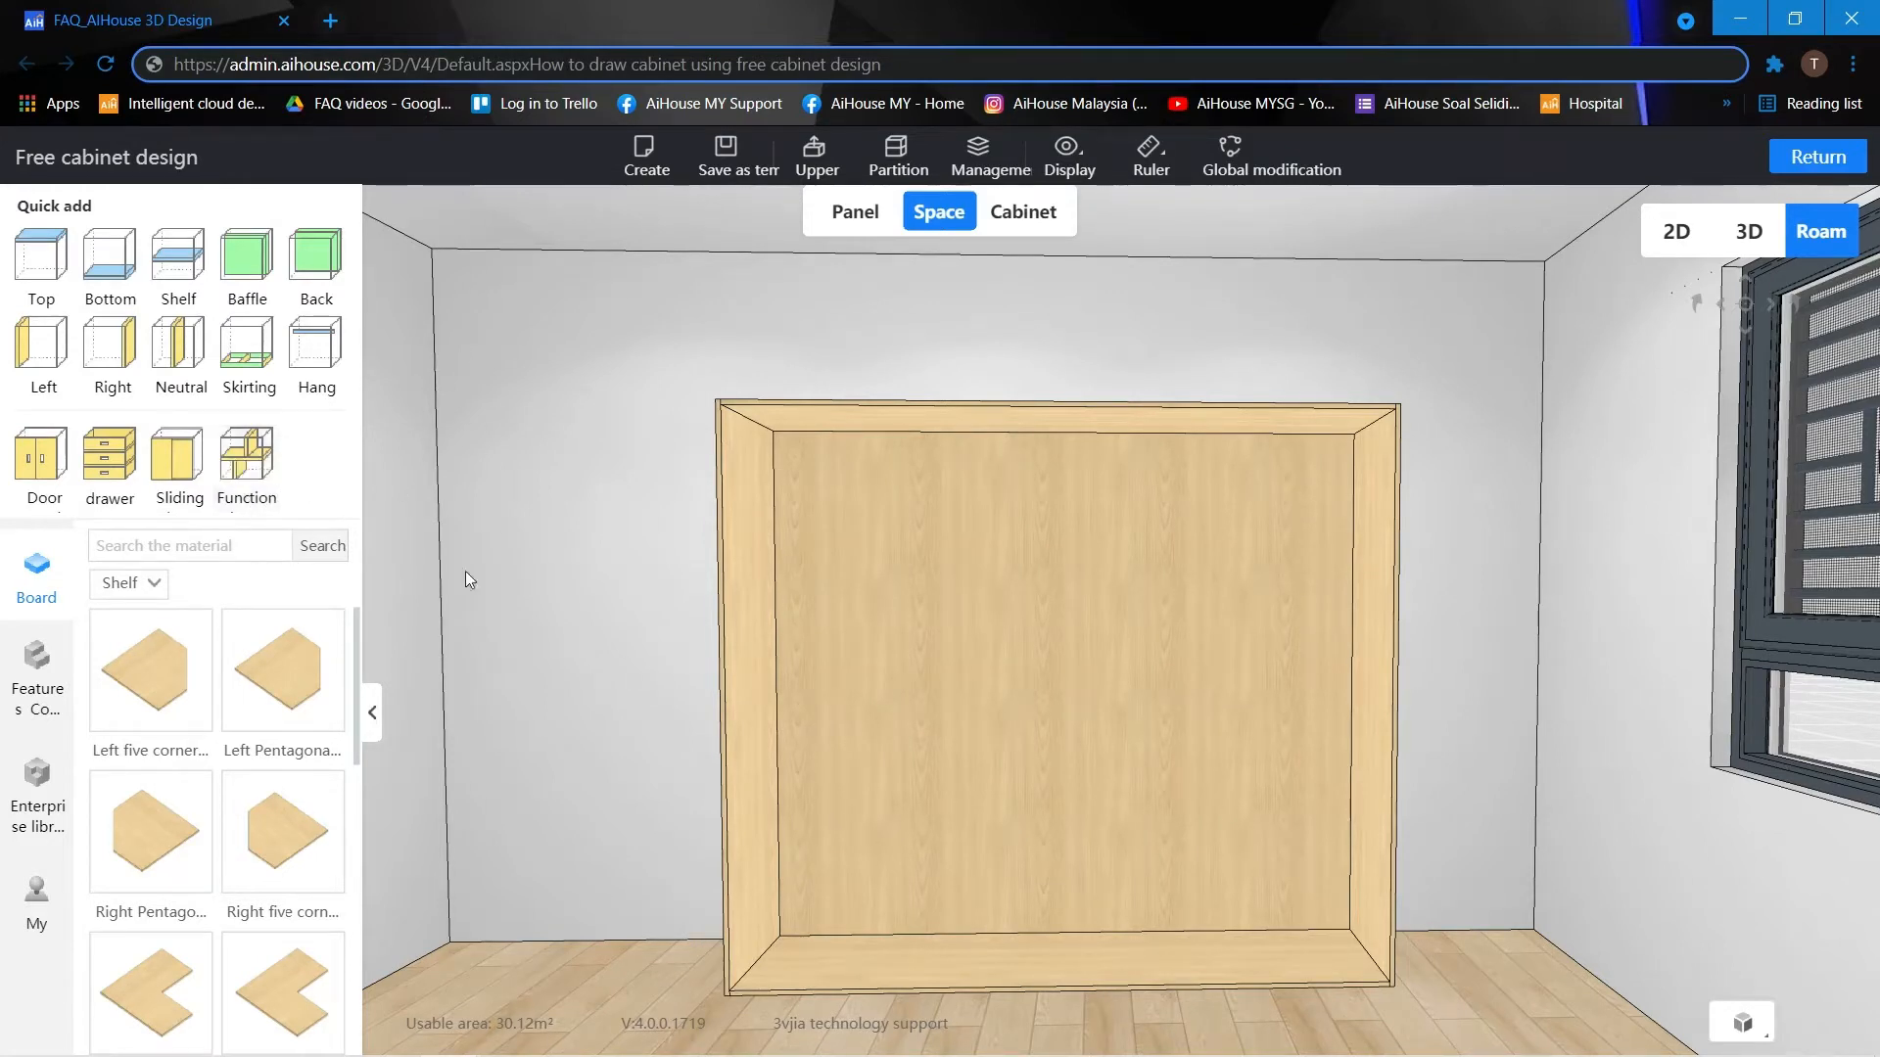
scroll(170, 666, down, 2)
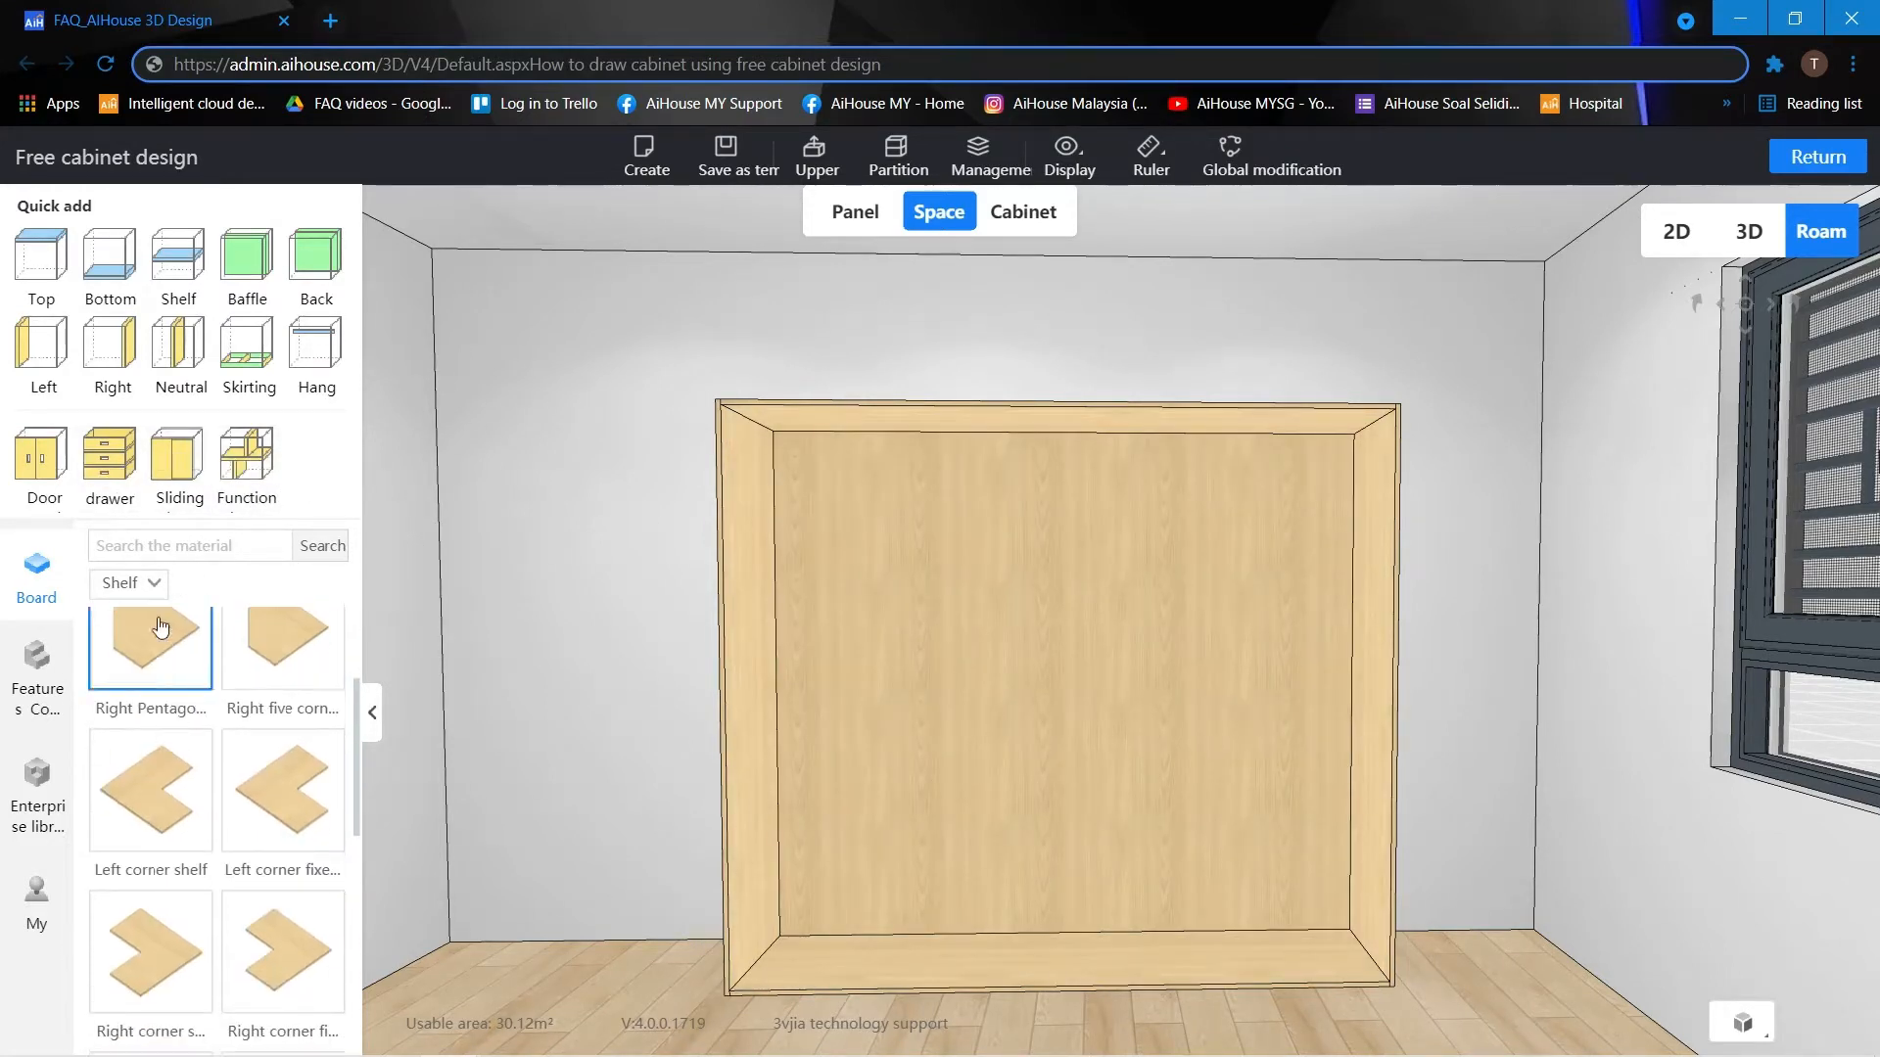
click(147, 584)
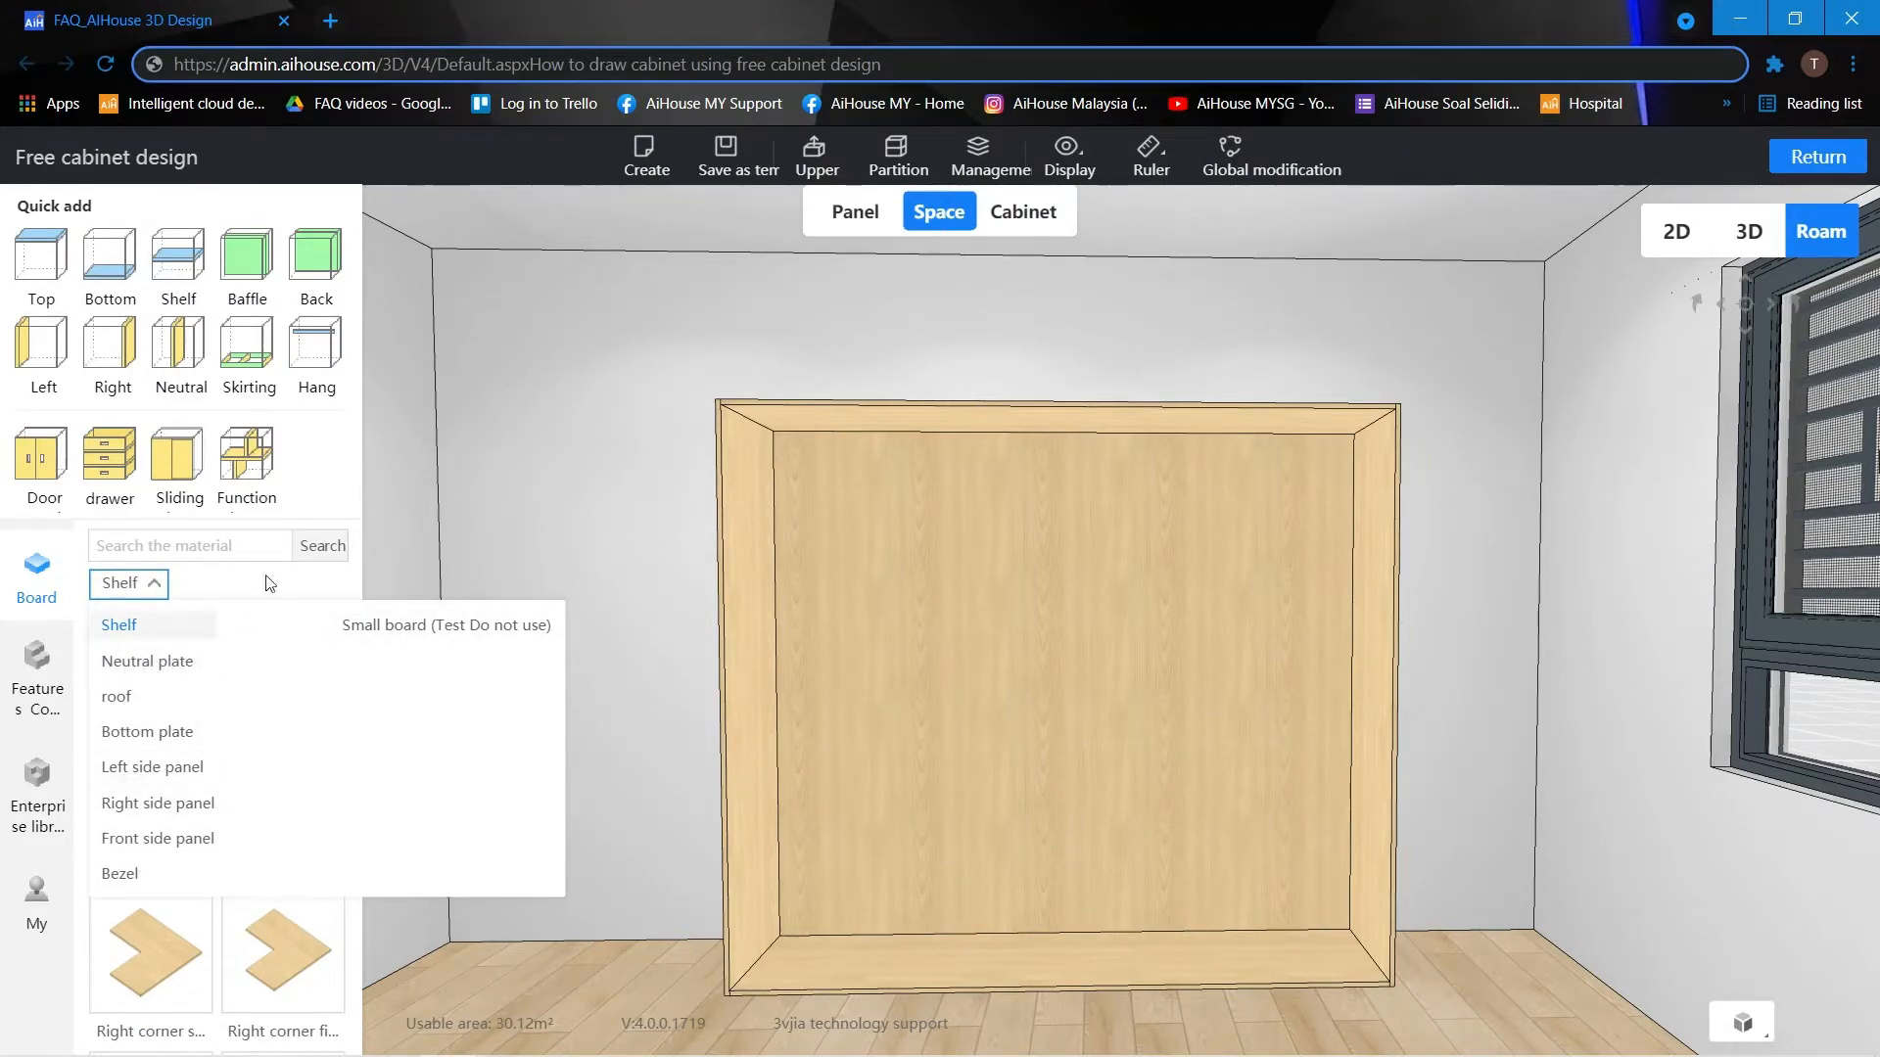
click(335, 480)
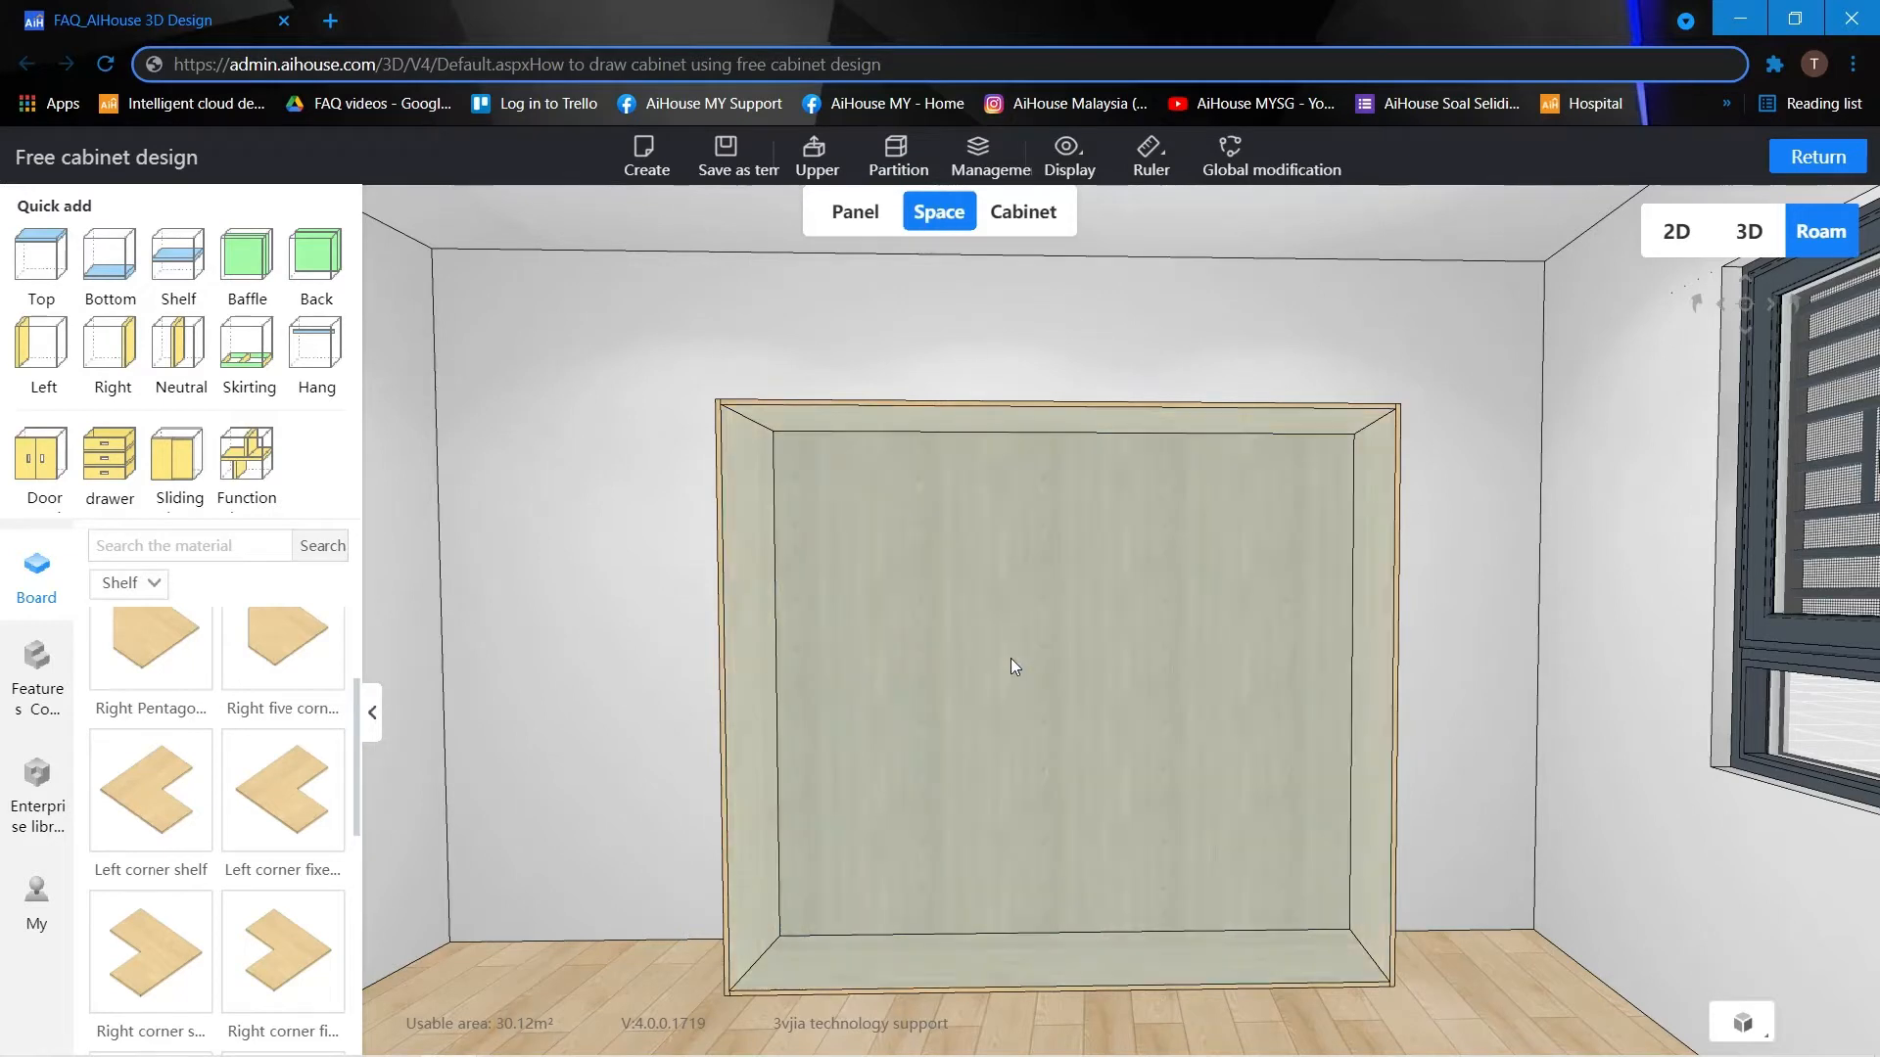
Add a skirting at the bottom of the cabinet's interior space.
click(1011, 658)
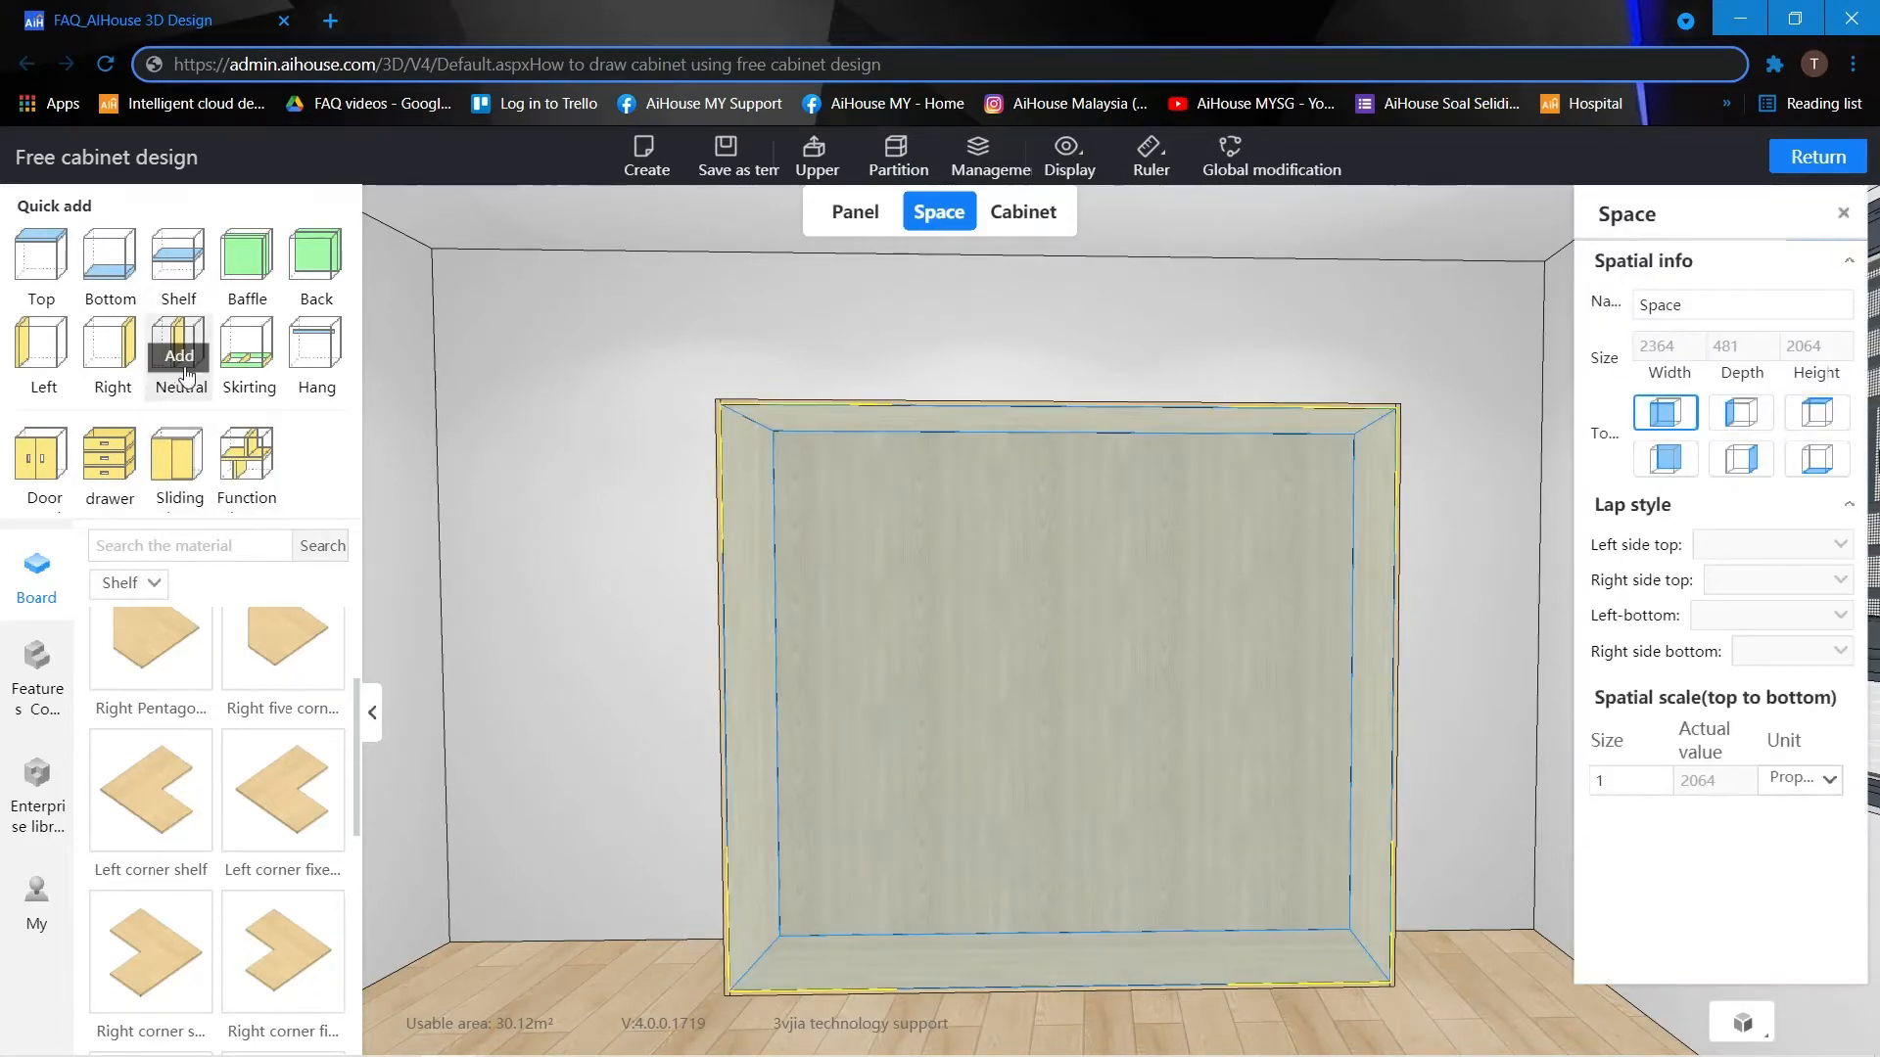
click(252, 361)
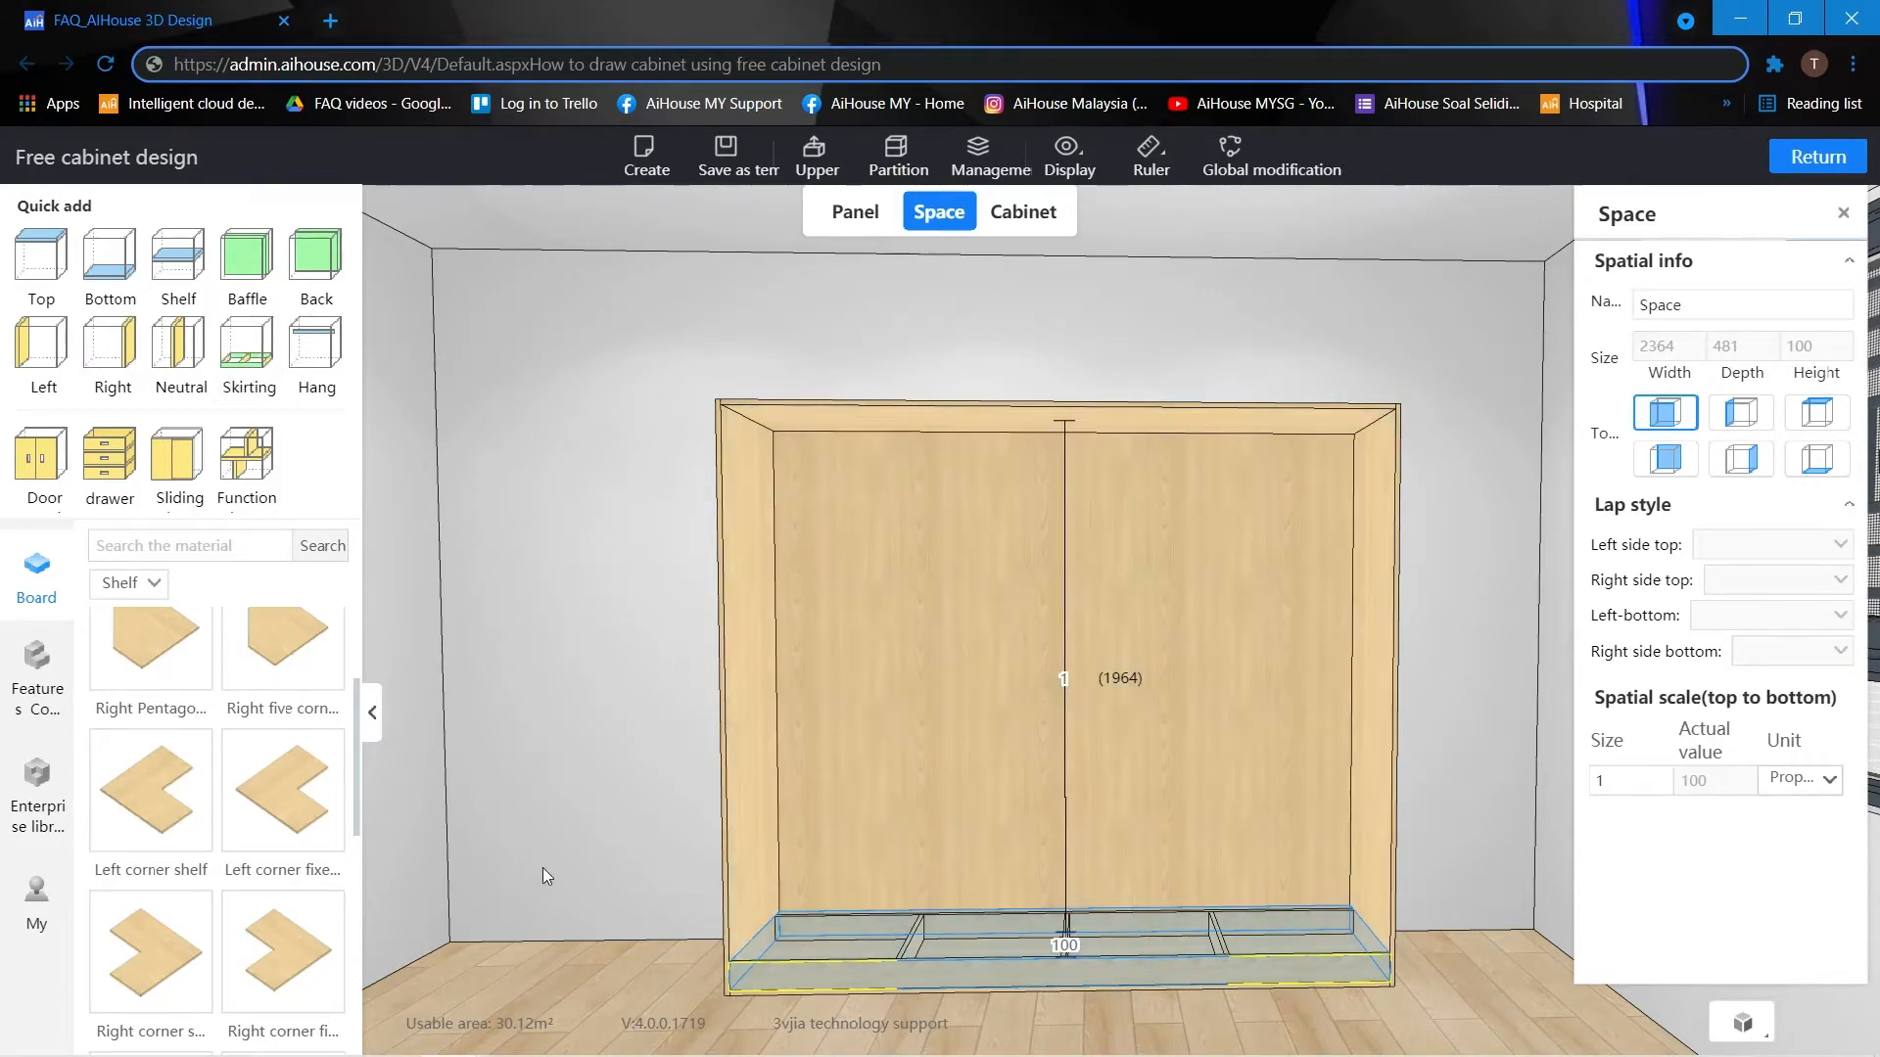
click(542, 867)
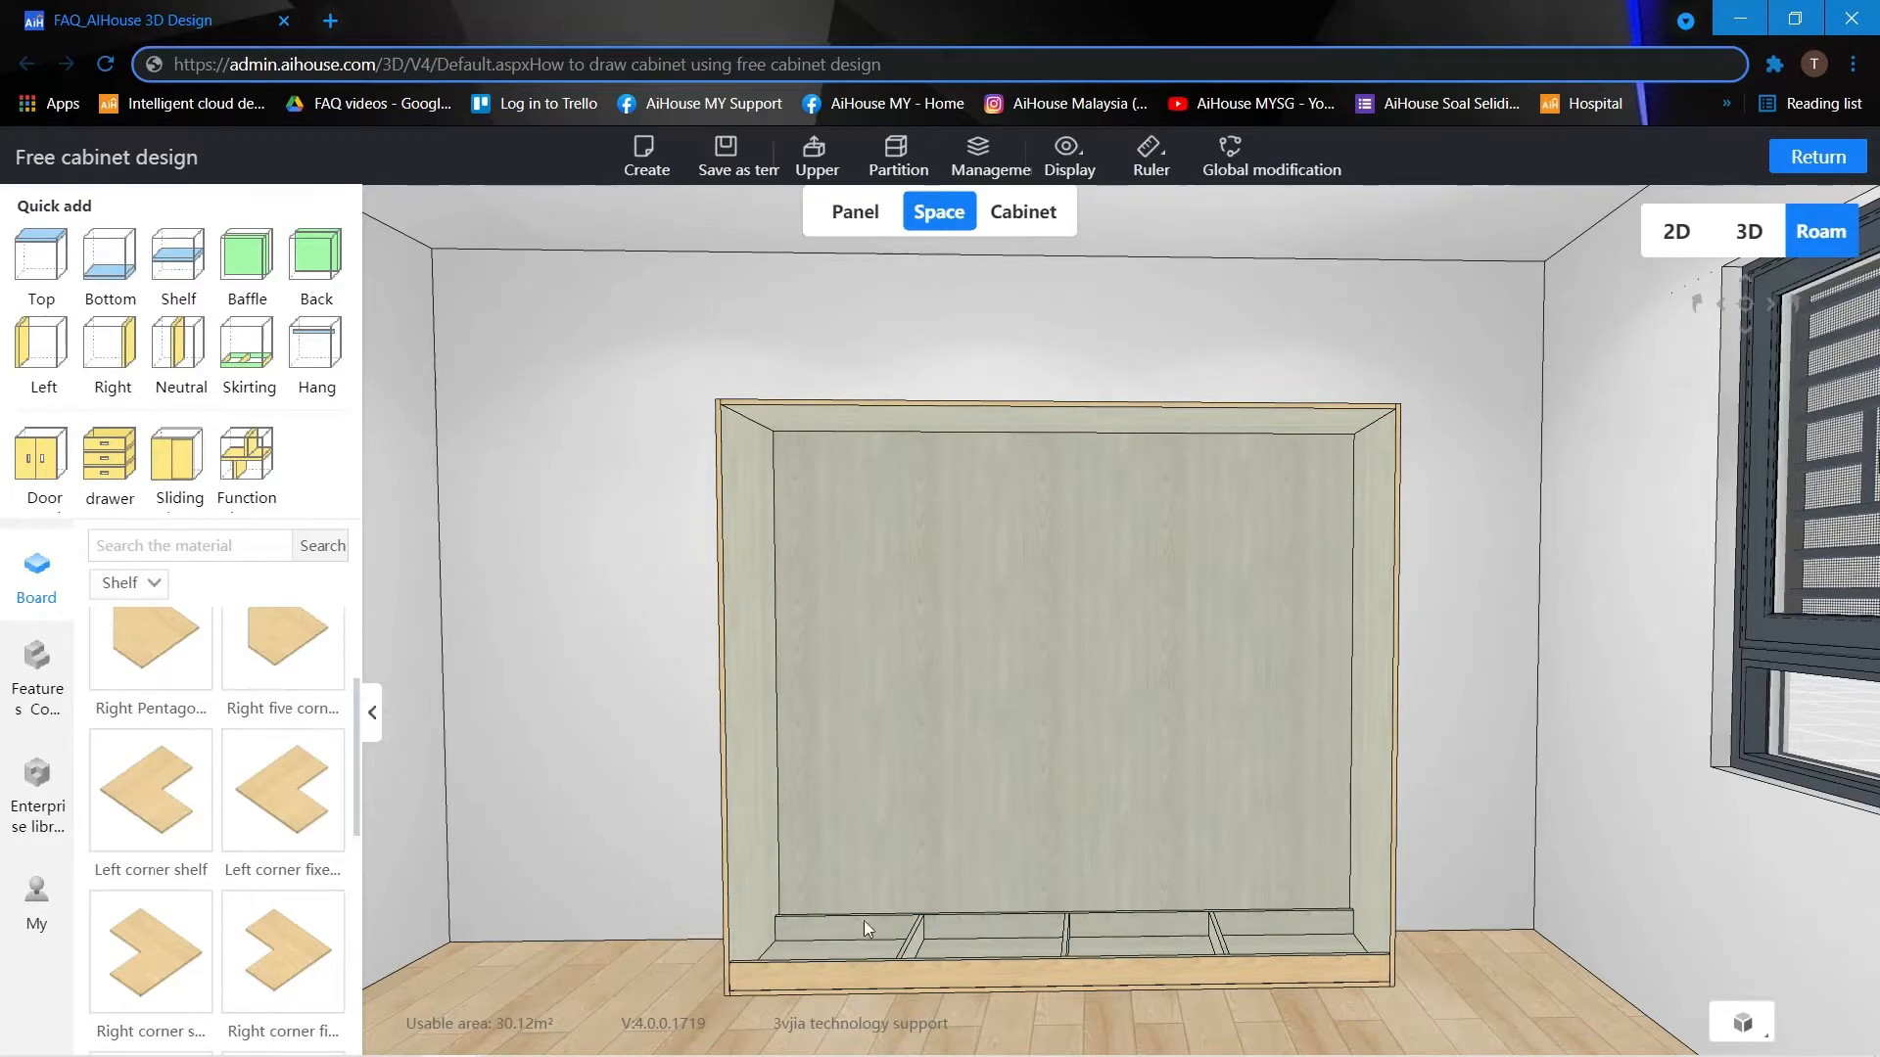
Add the floor board from the Bottom plate category to the cabinet space above the skirting.
click(149, 588)
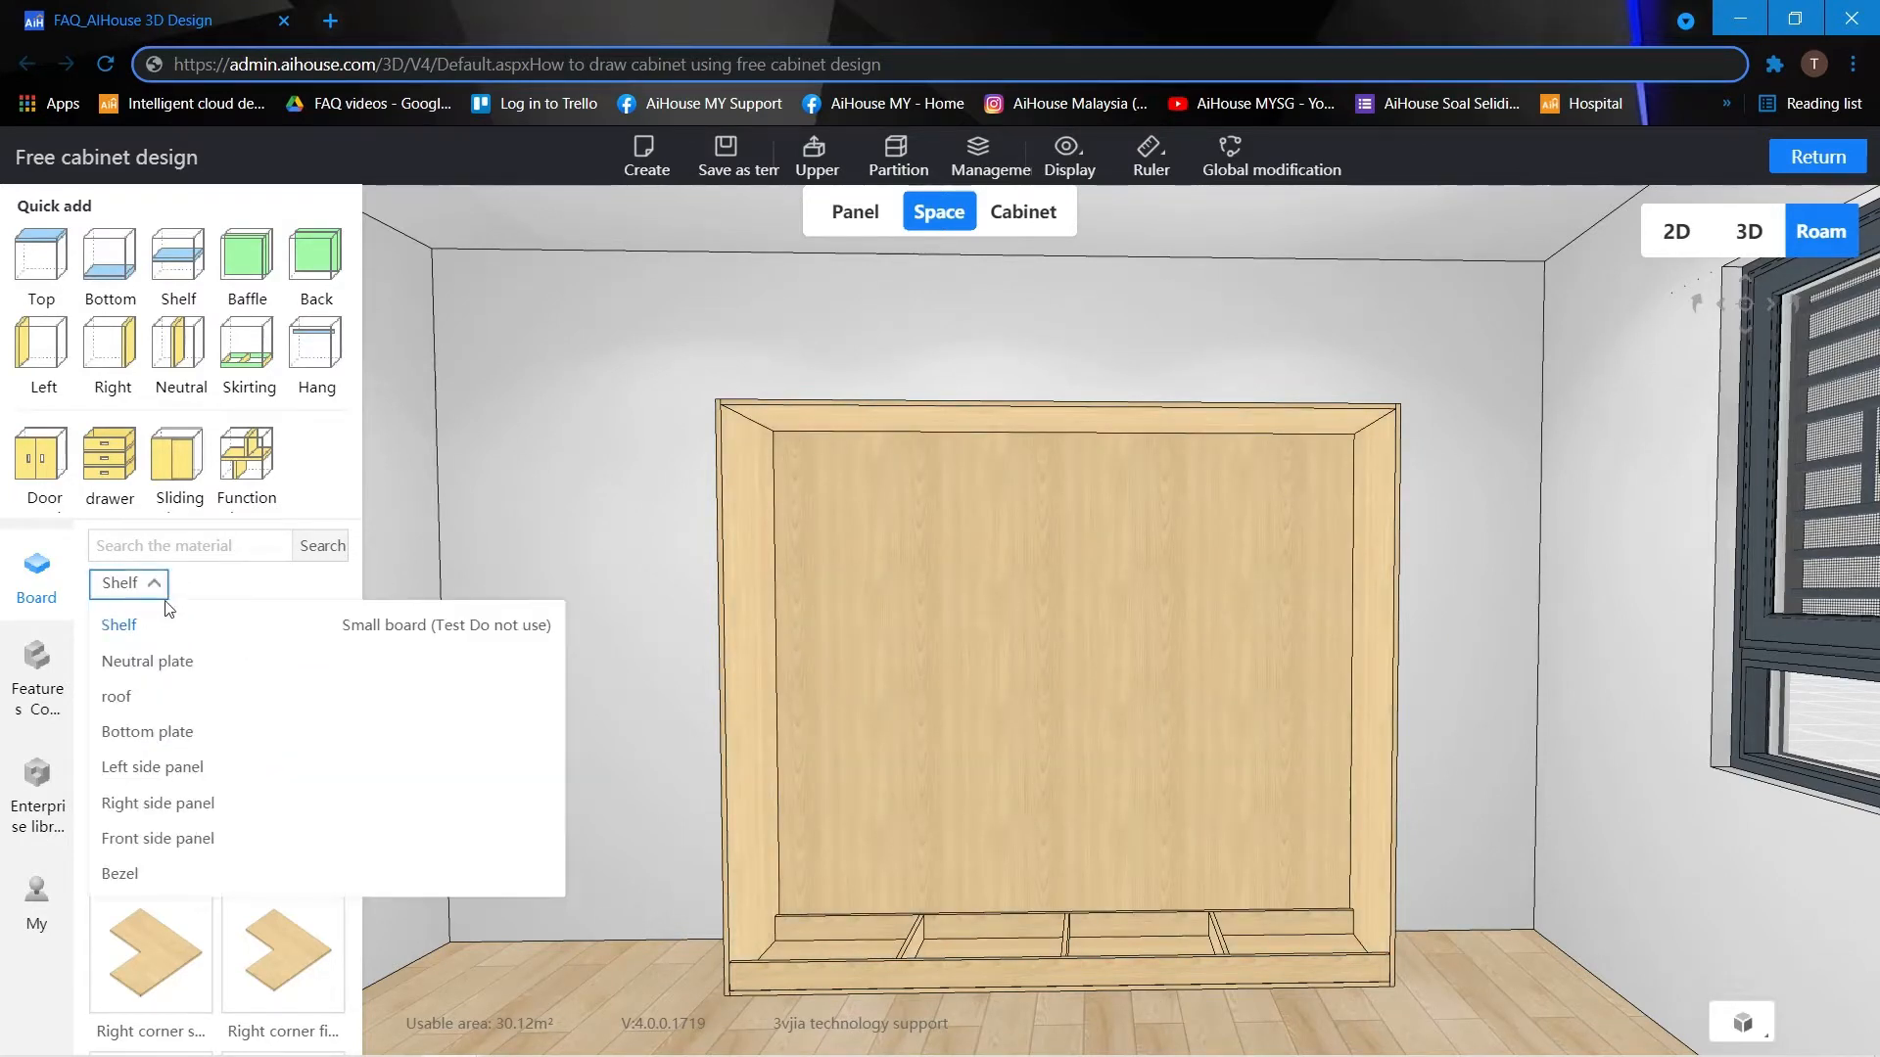
click(143, 736)
mouse_move(215, 641)
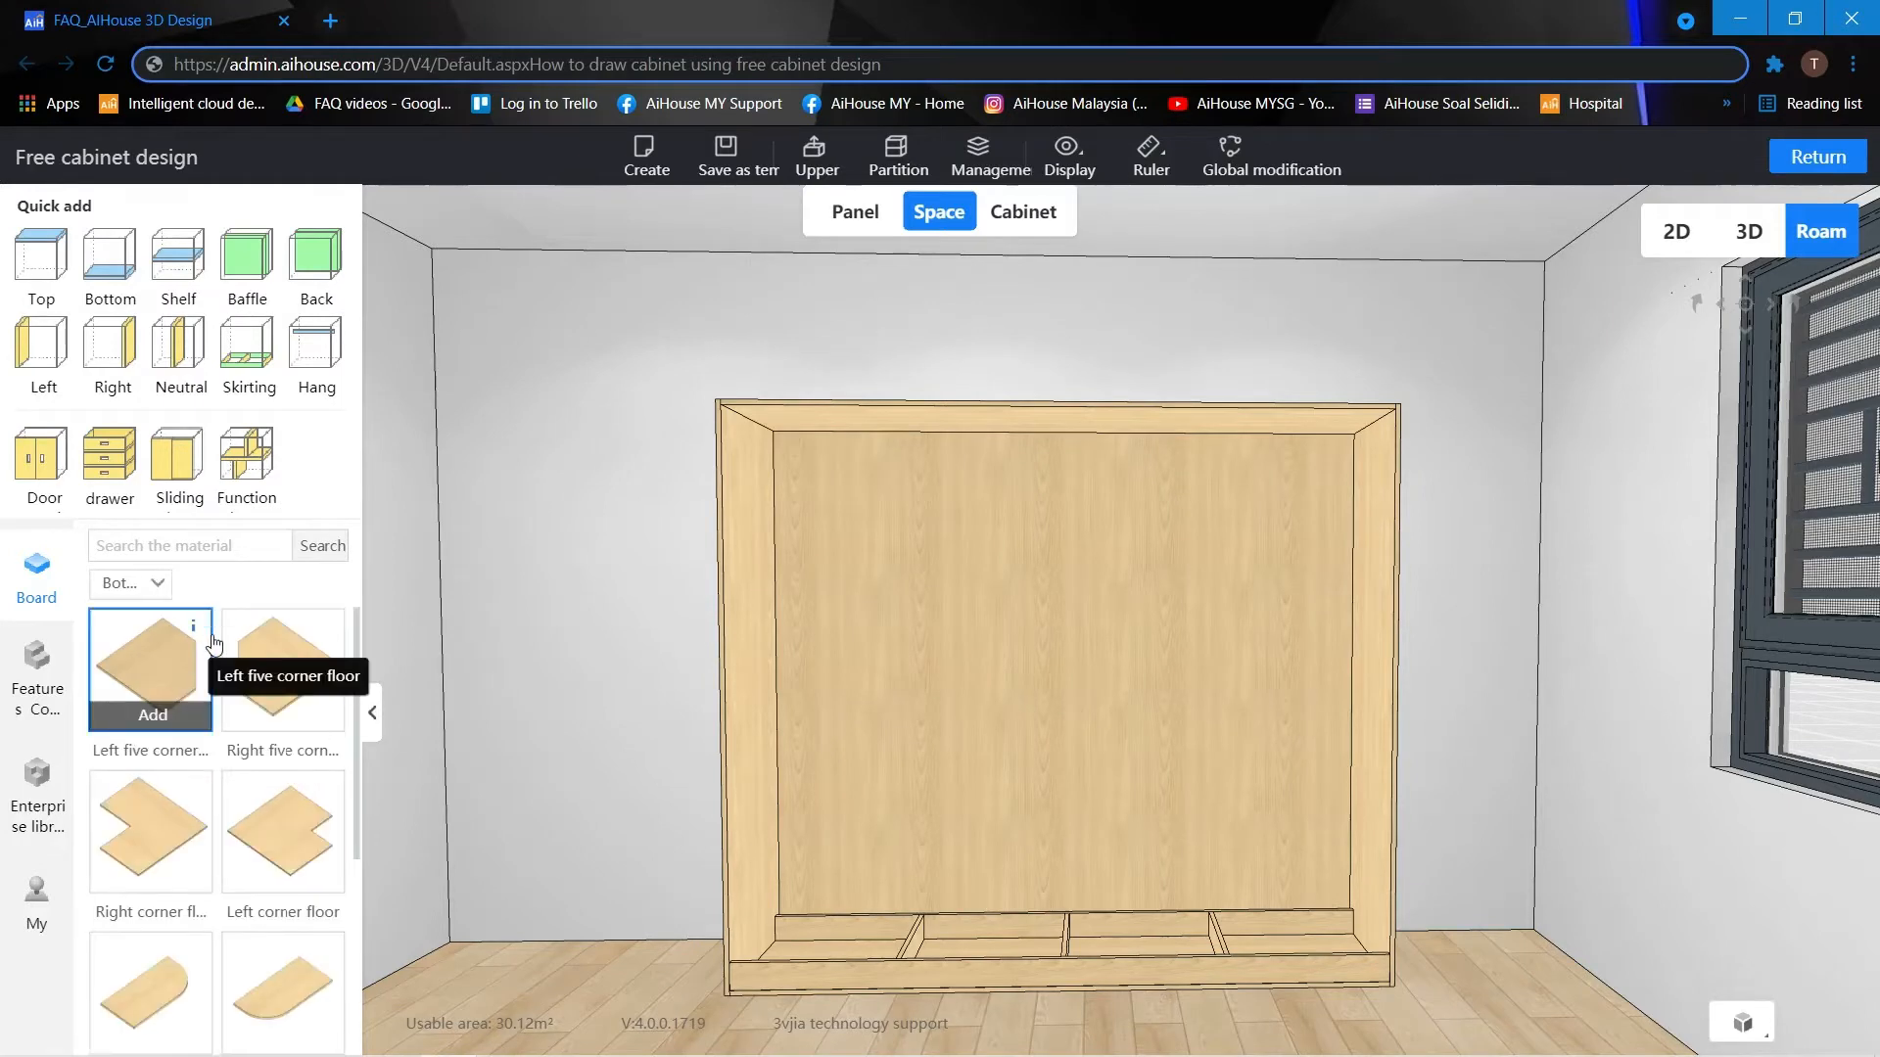
scroll(215, 656, down, 3)
mouse_move(160, 1021)
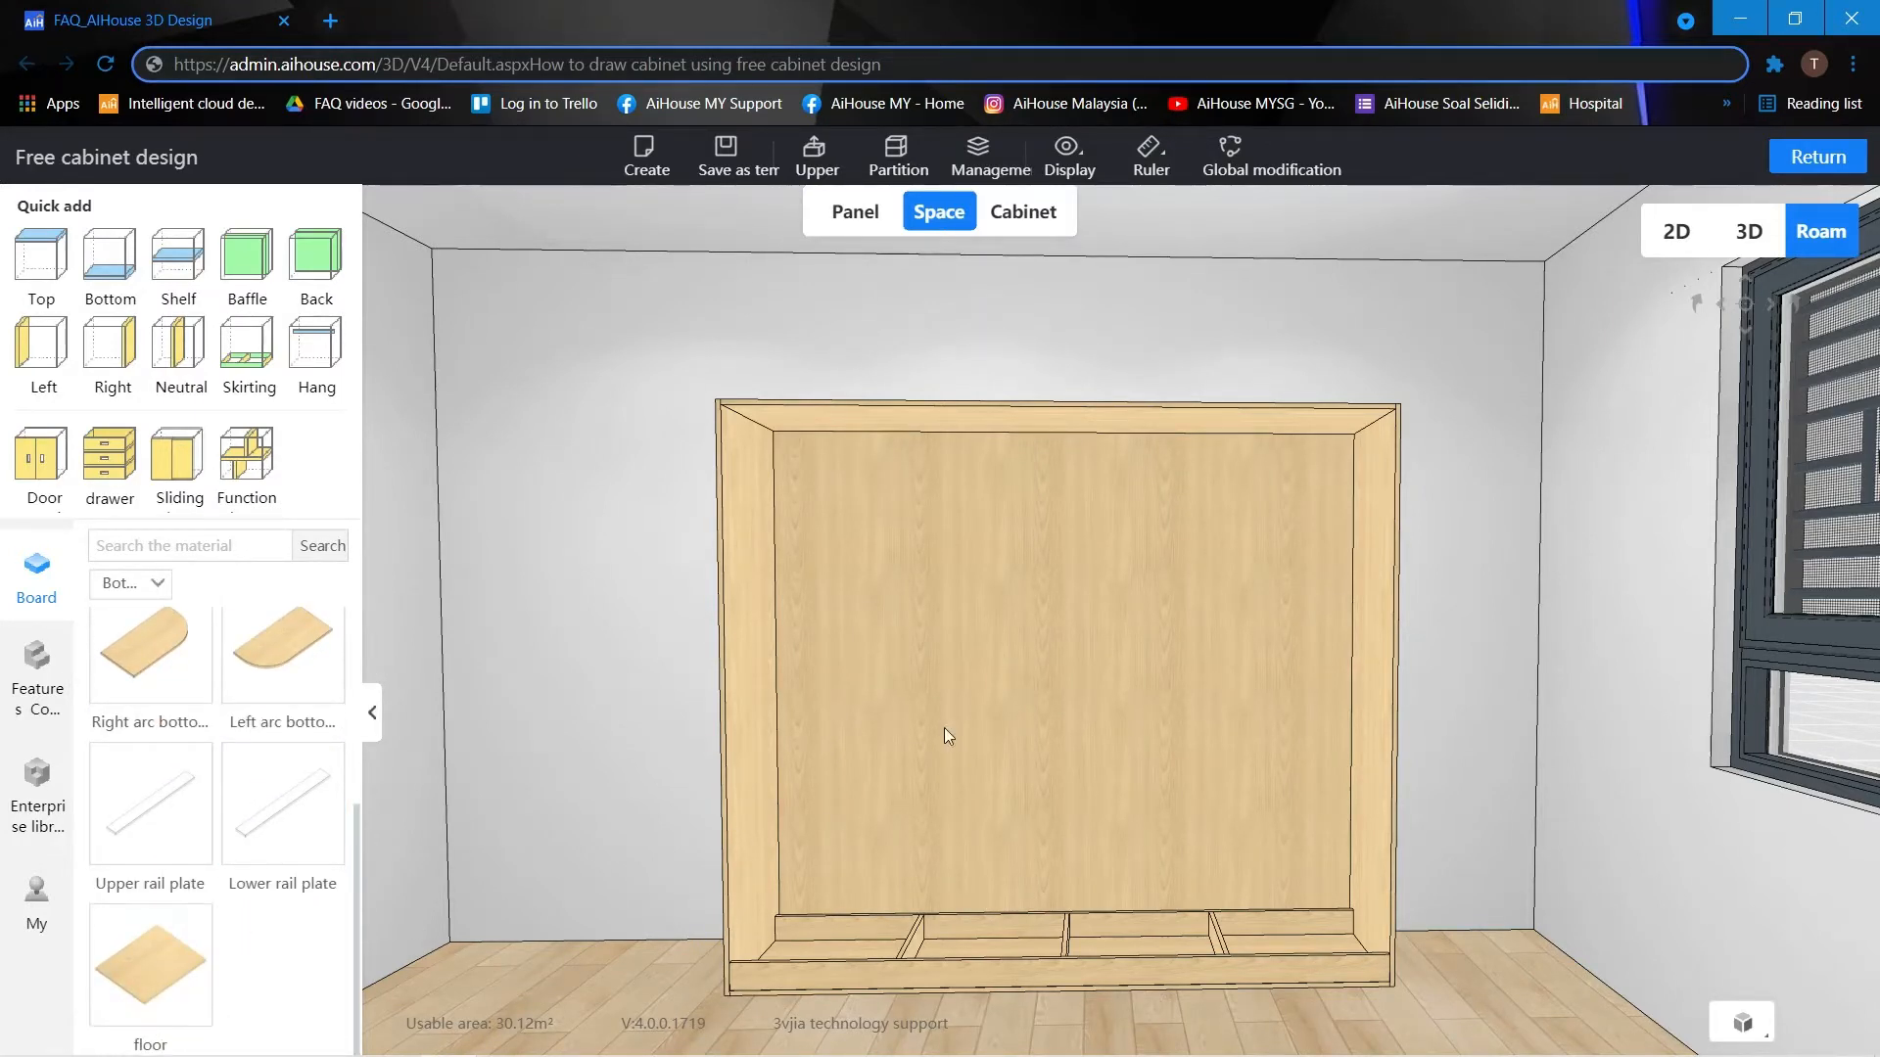
click(943, 726)
click(175, 999)
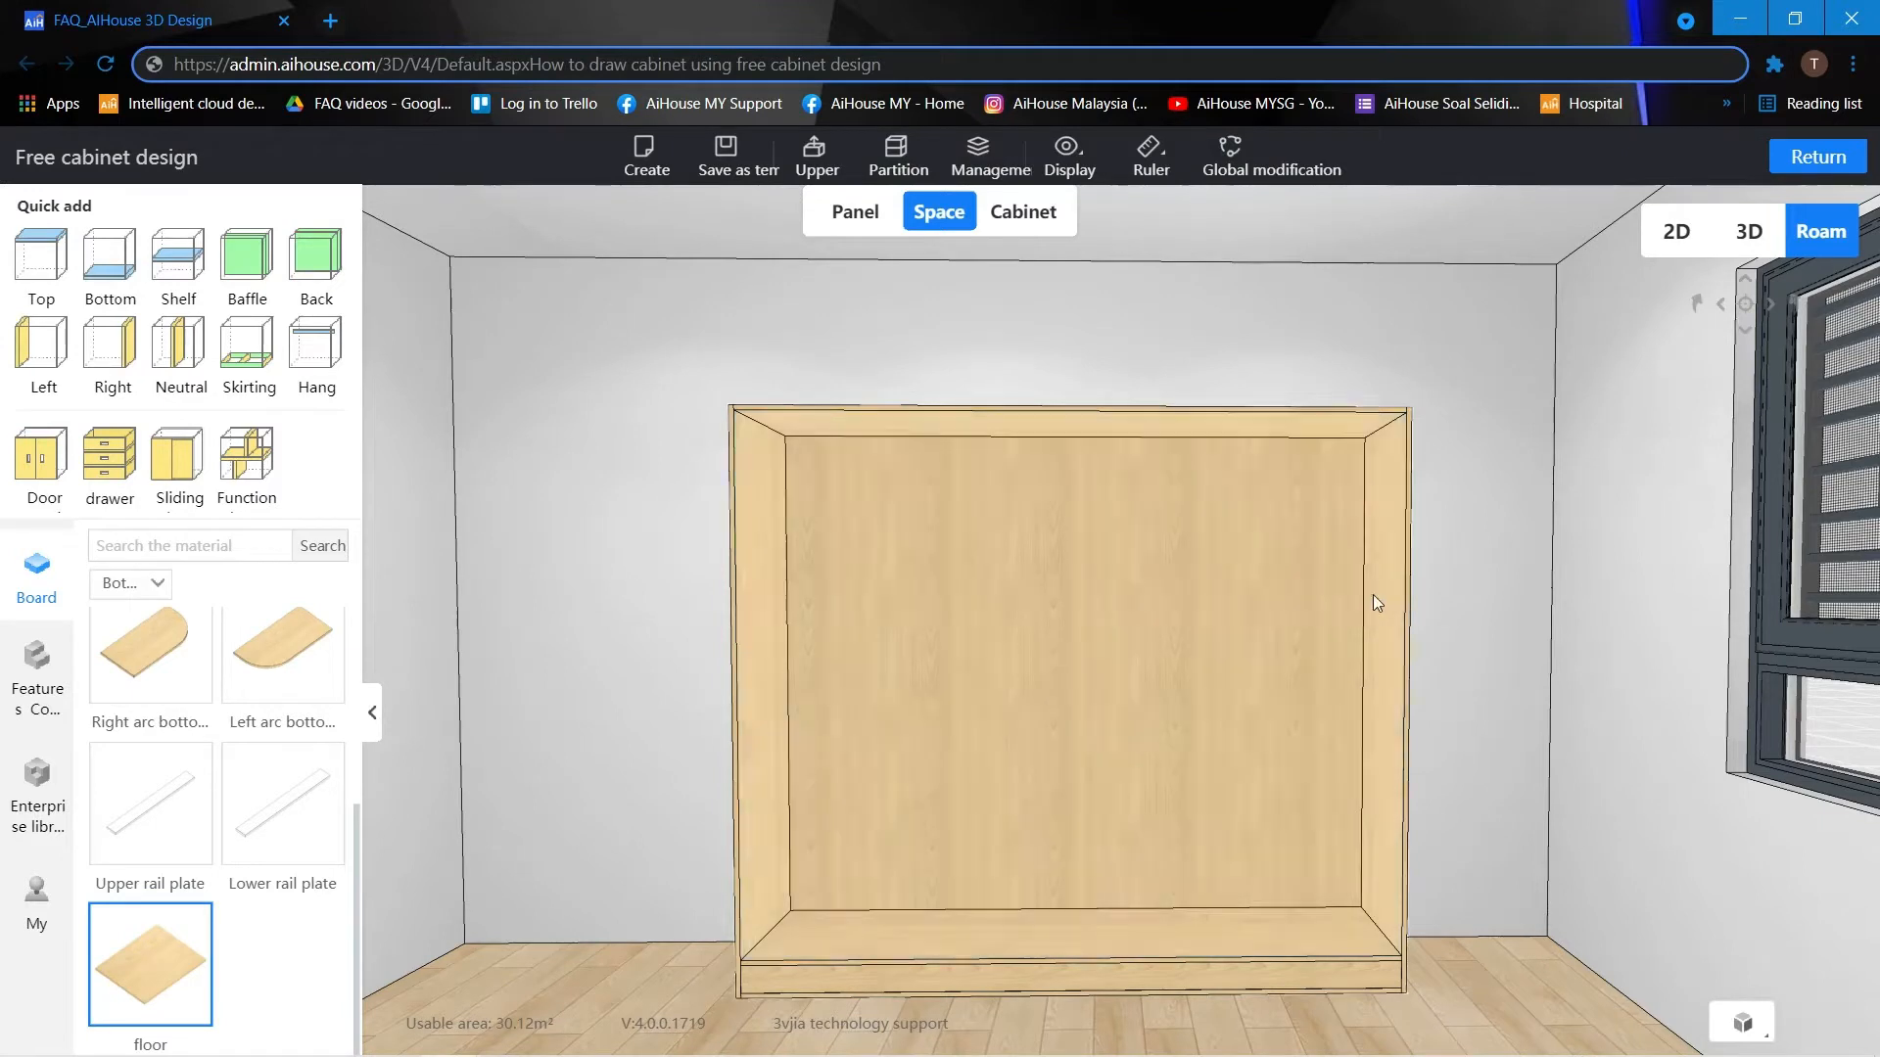
Divide the cabinet's main space with a vertical neutral panel, setting the left compartment's width to 600.
click(885, 620)
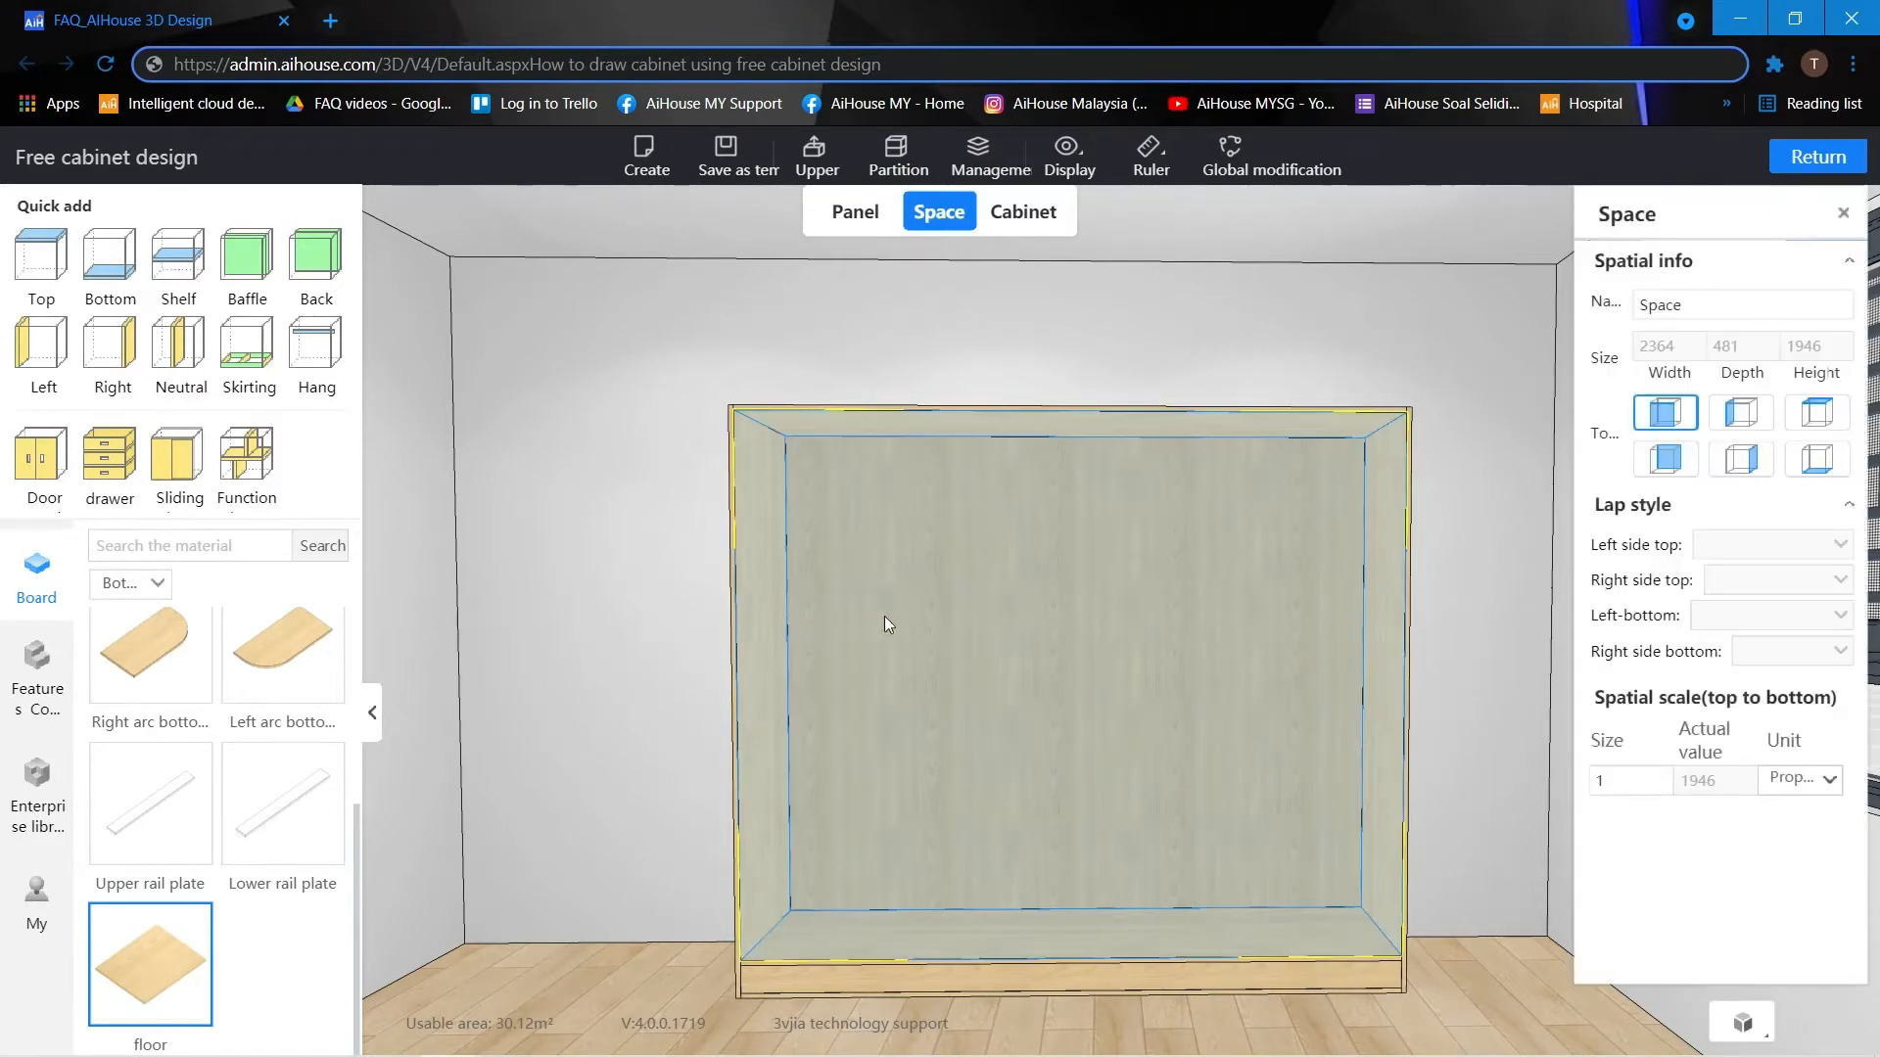
click(155, 584)
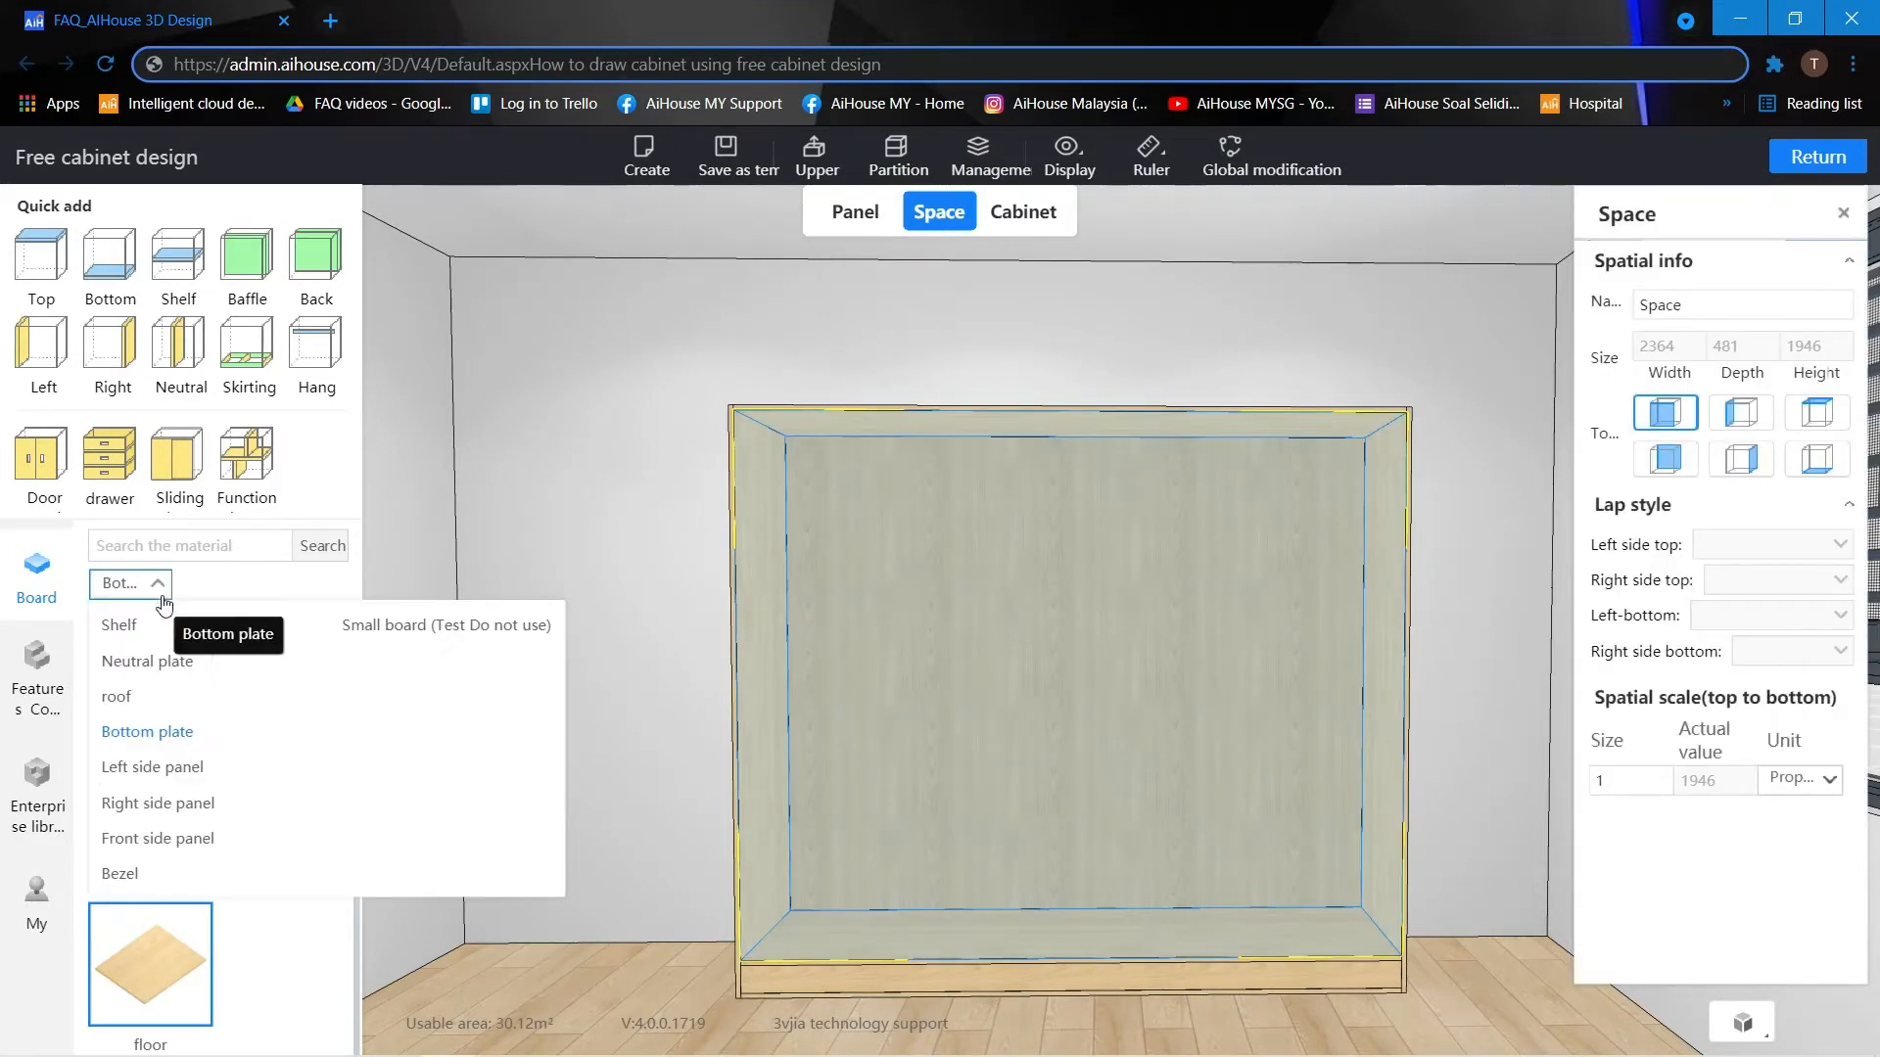
click(157, 665)
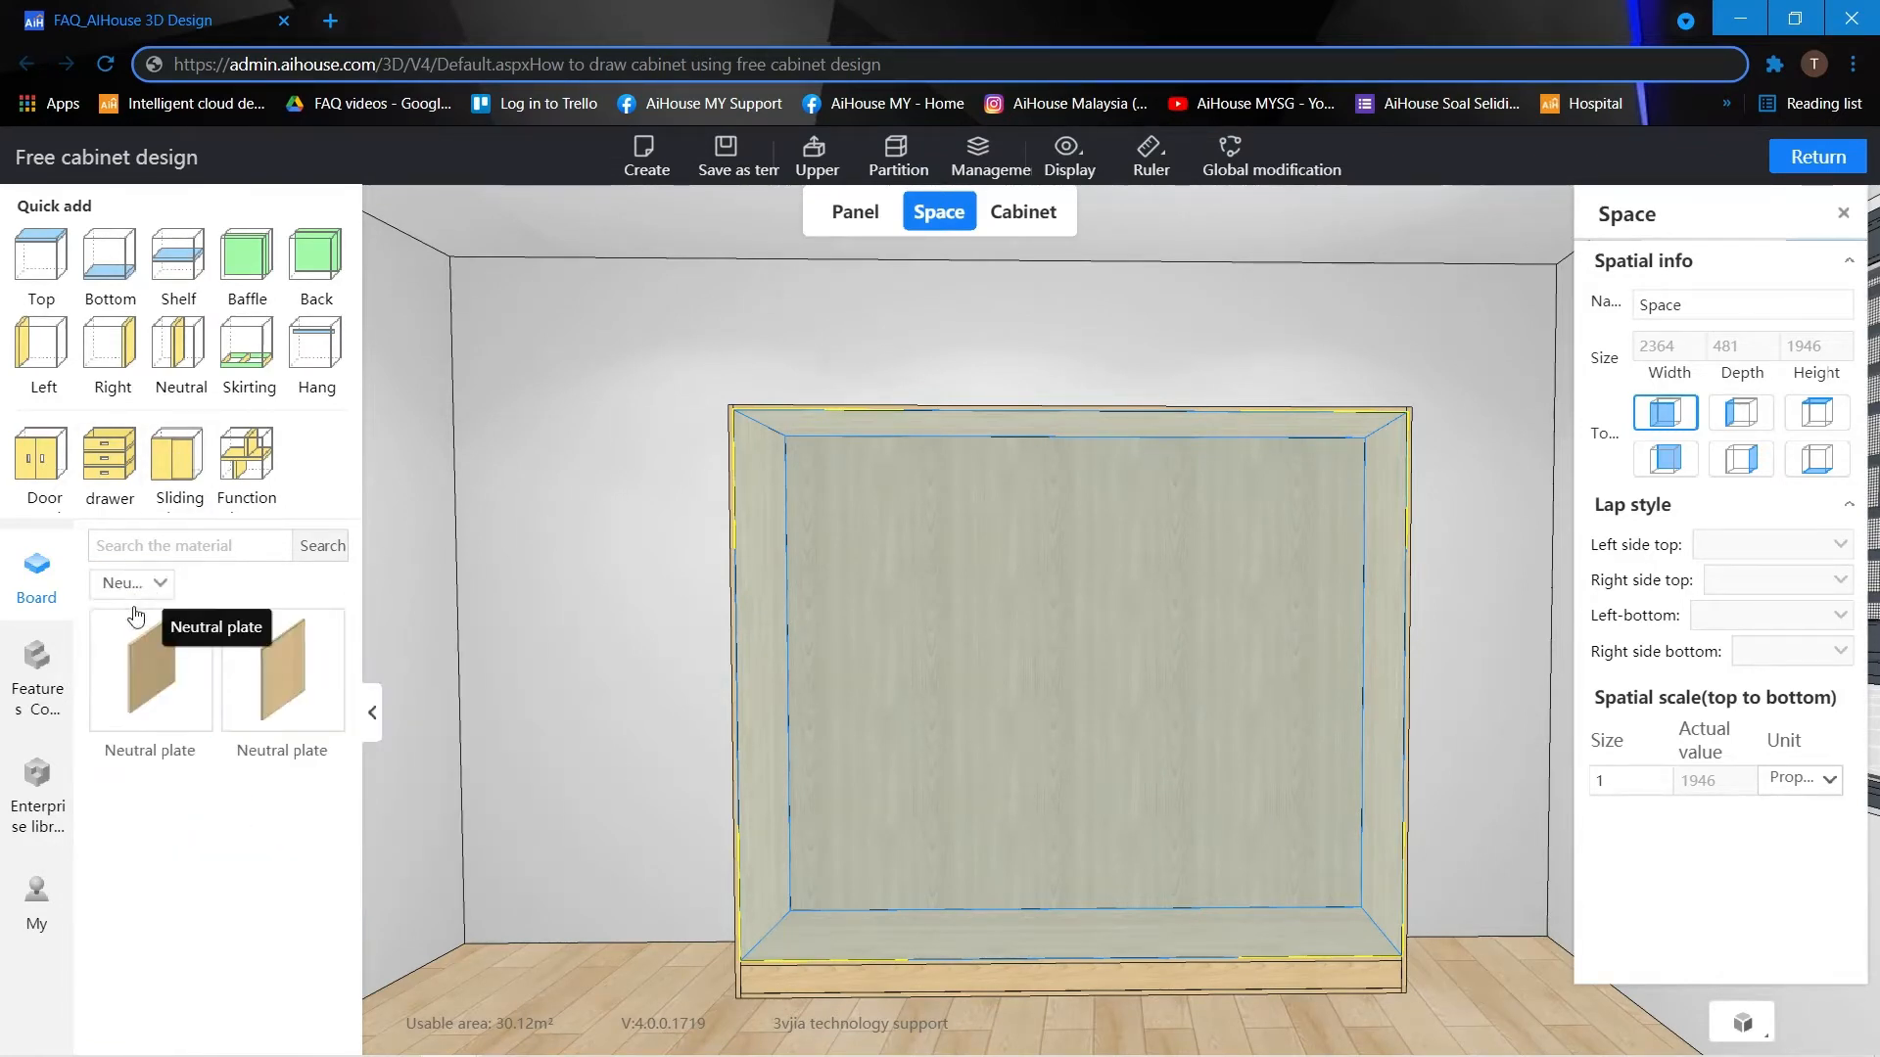
click(178, 362)
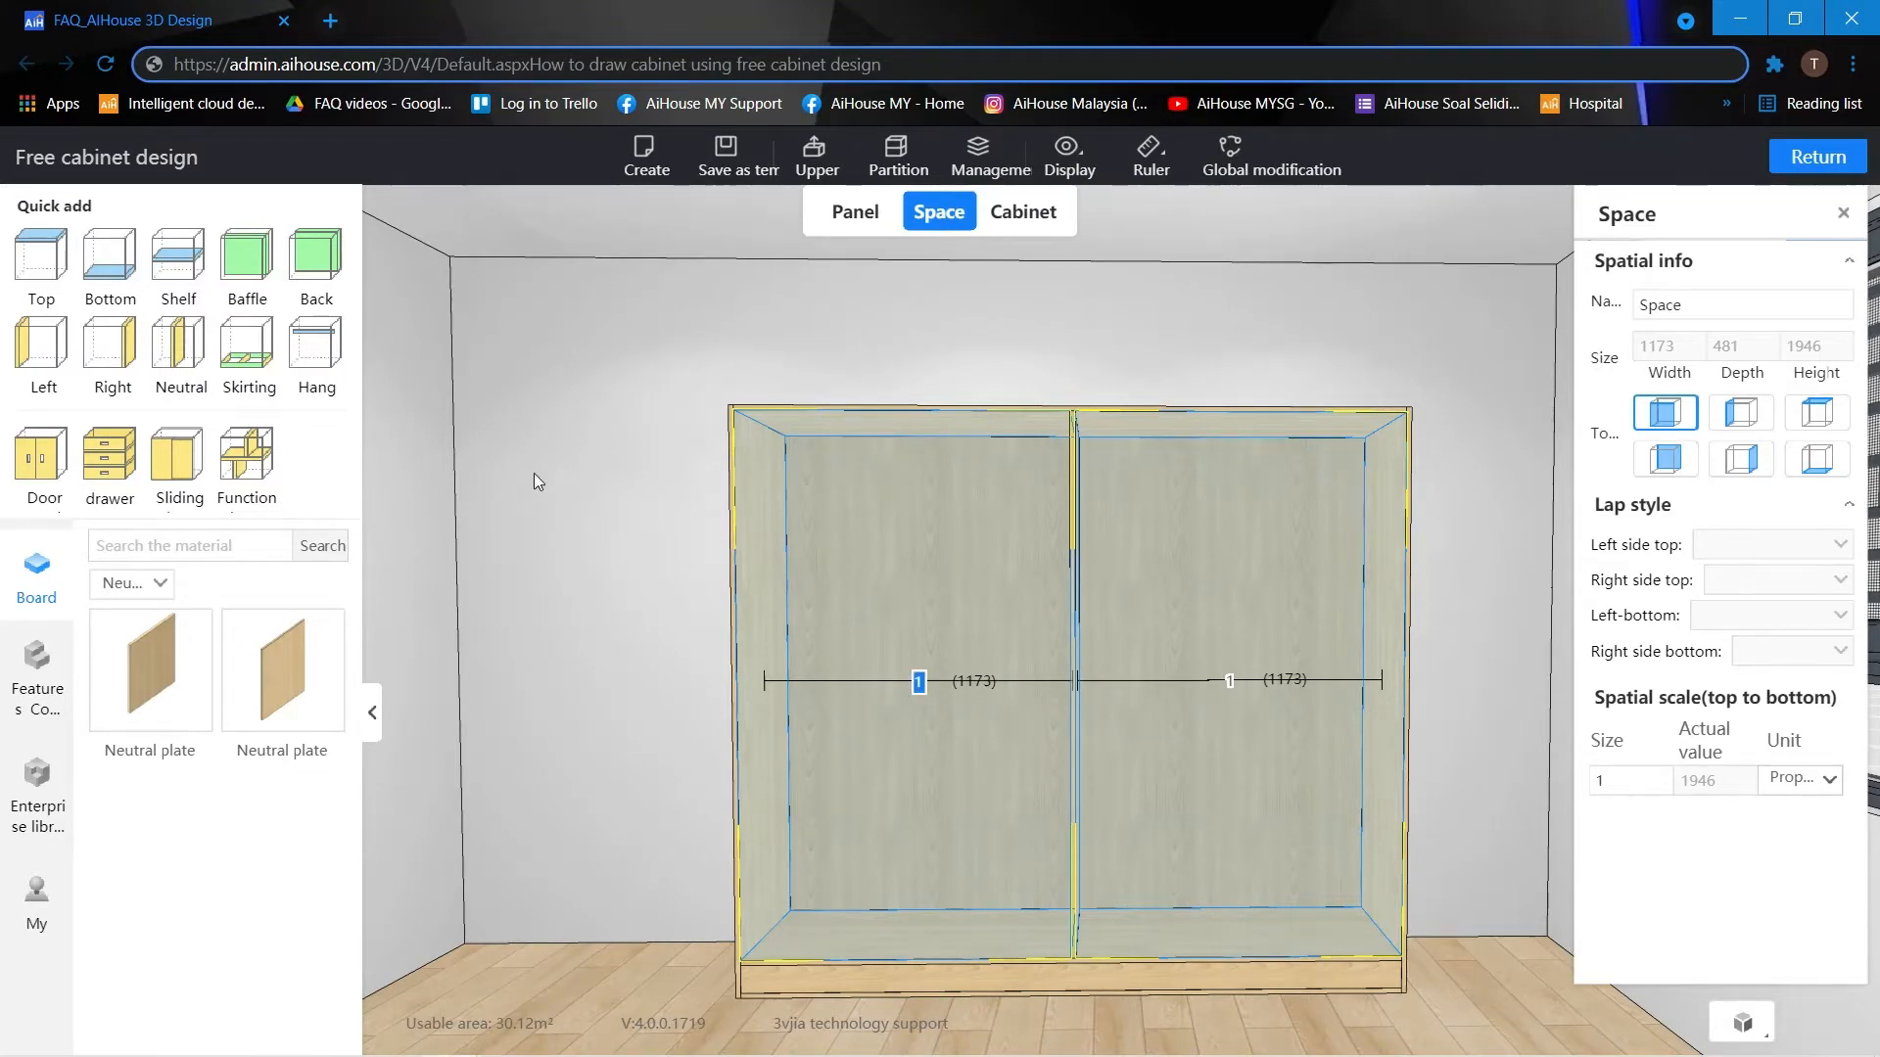
text(600)
key(Return)
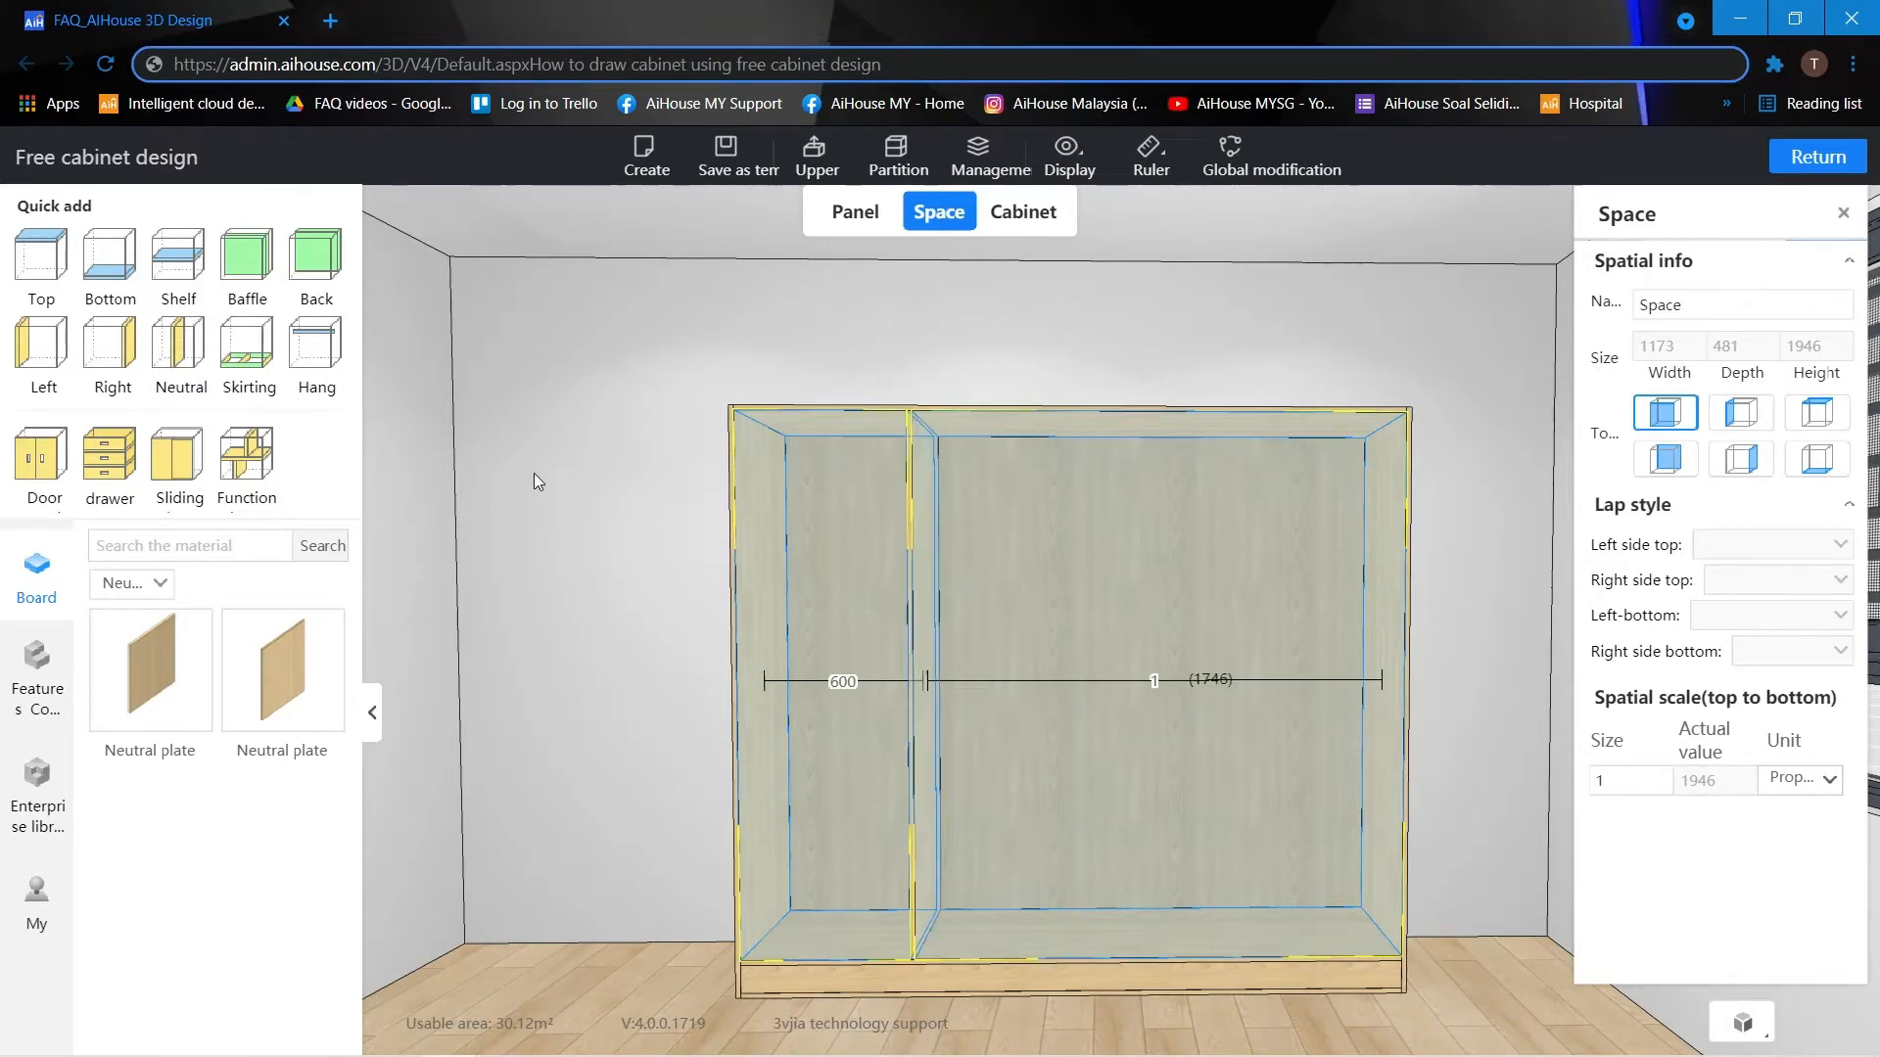
click(614, 556)
scroll(601, 555, up, 1)
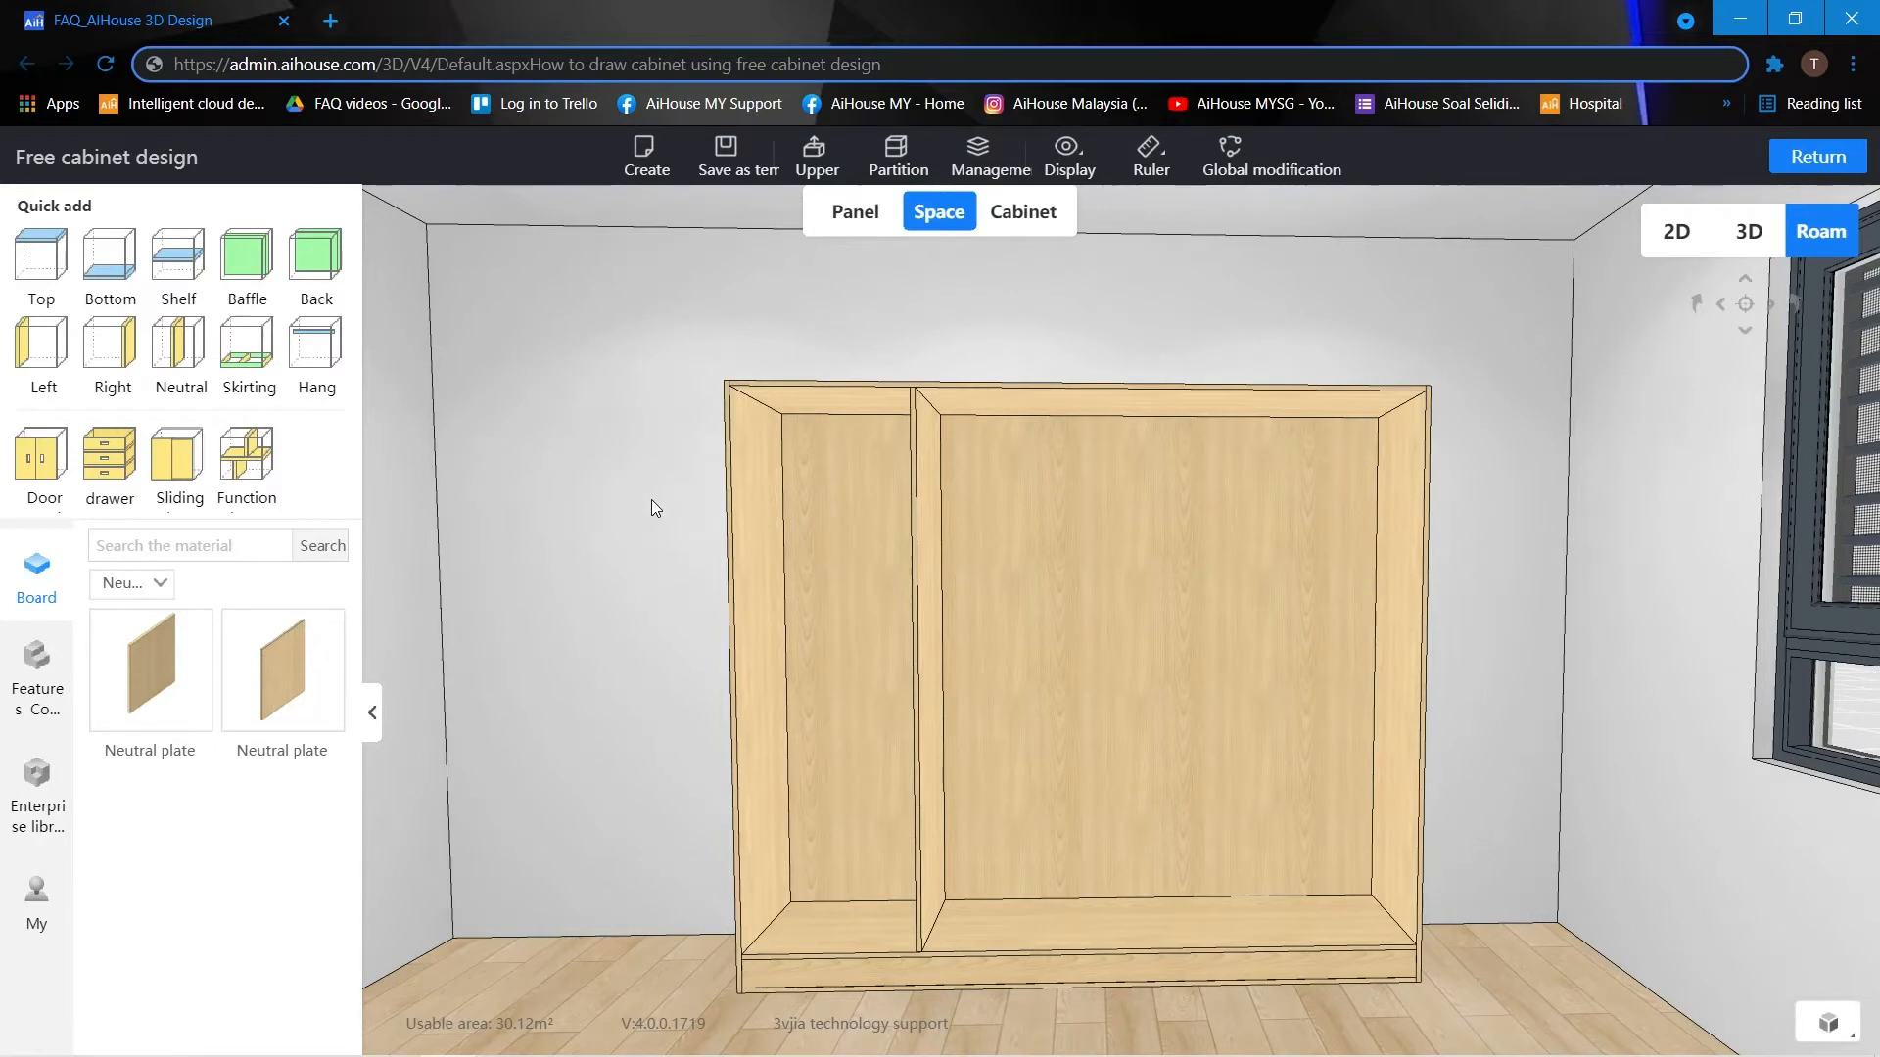
drag(650, 499, 663, 498)
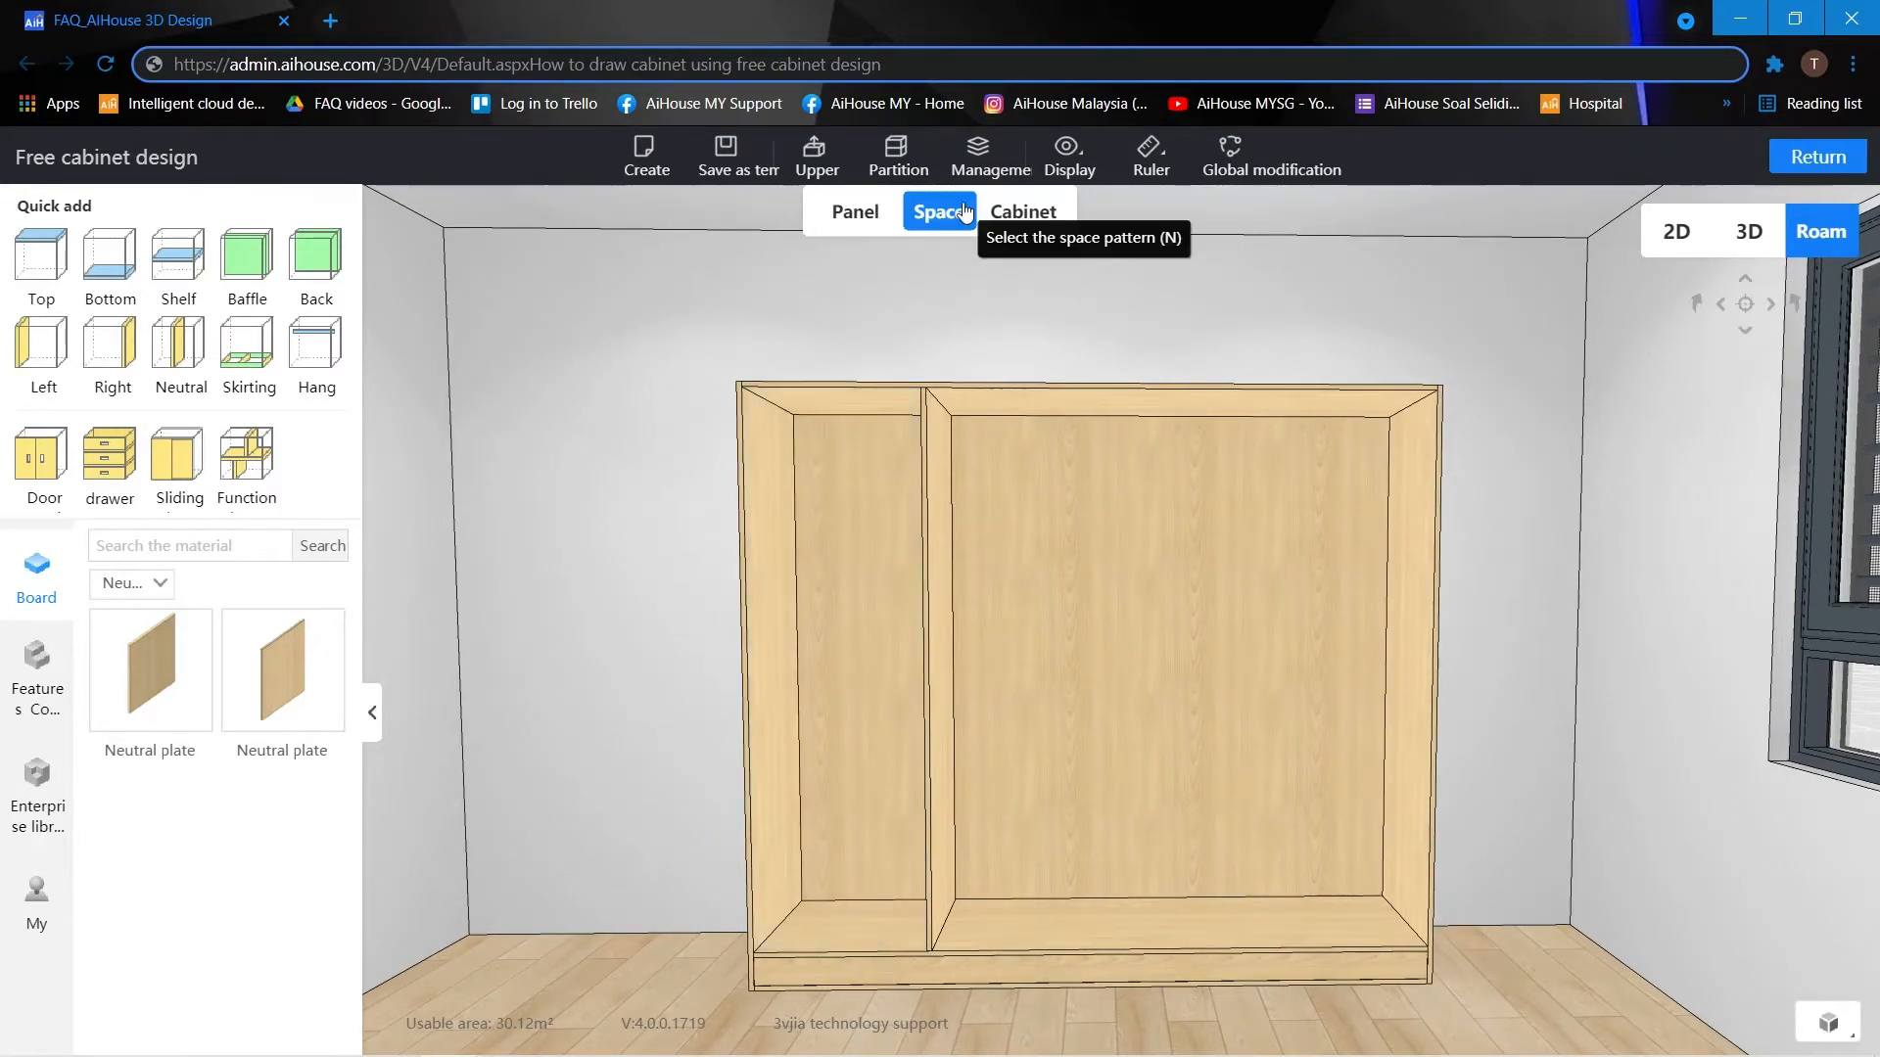
Start a door panel for the 600 wide left compartment and choose the left-hinged single door type.
click(832, 481)
mouse_move(44, 493)
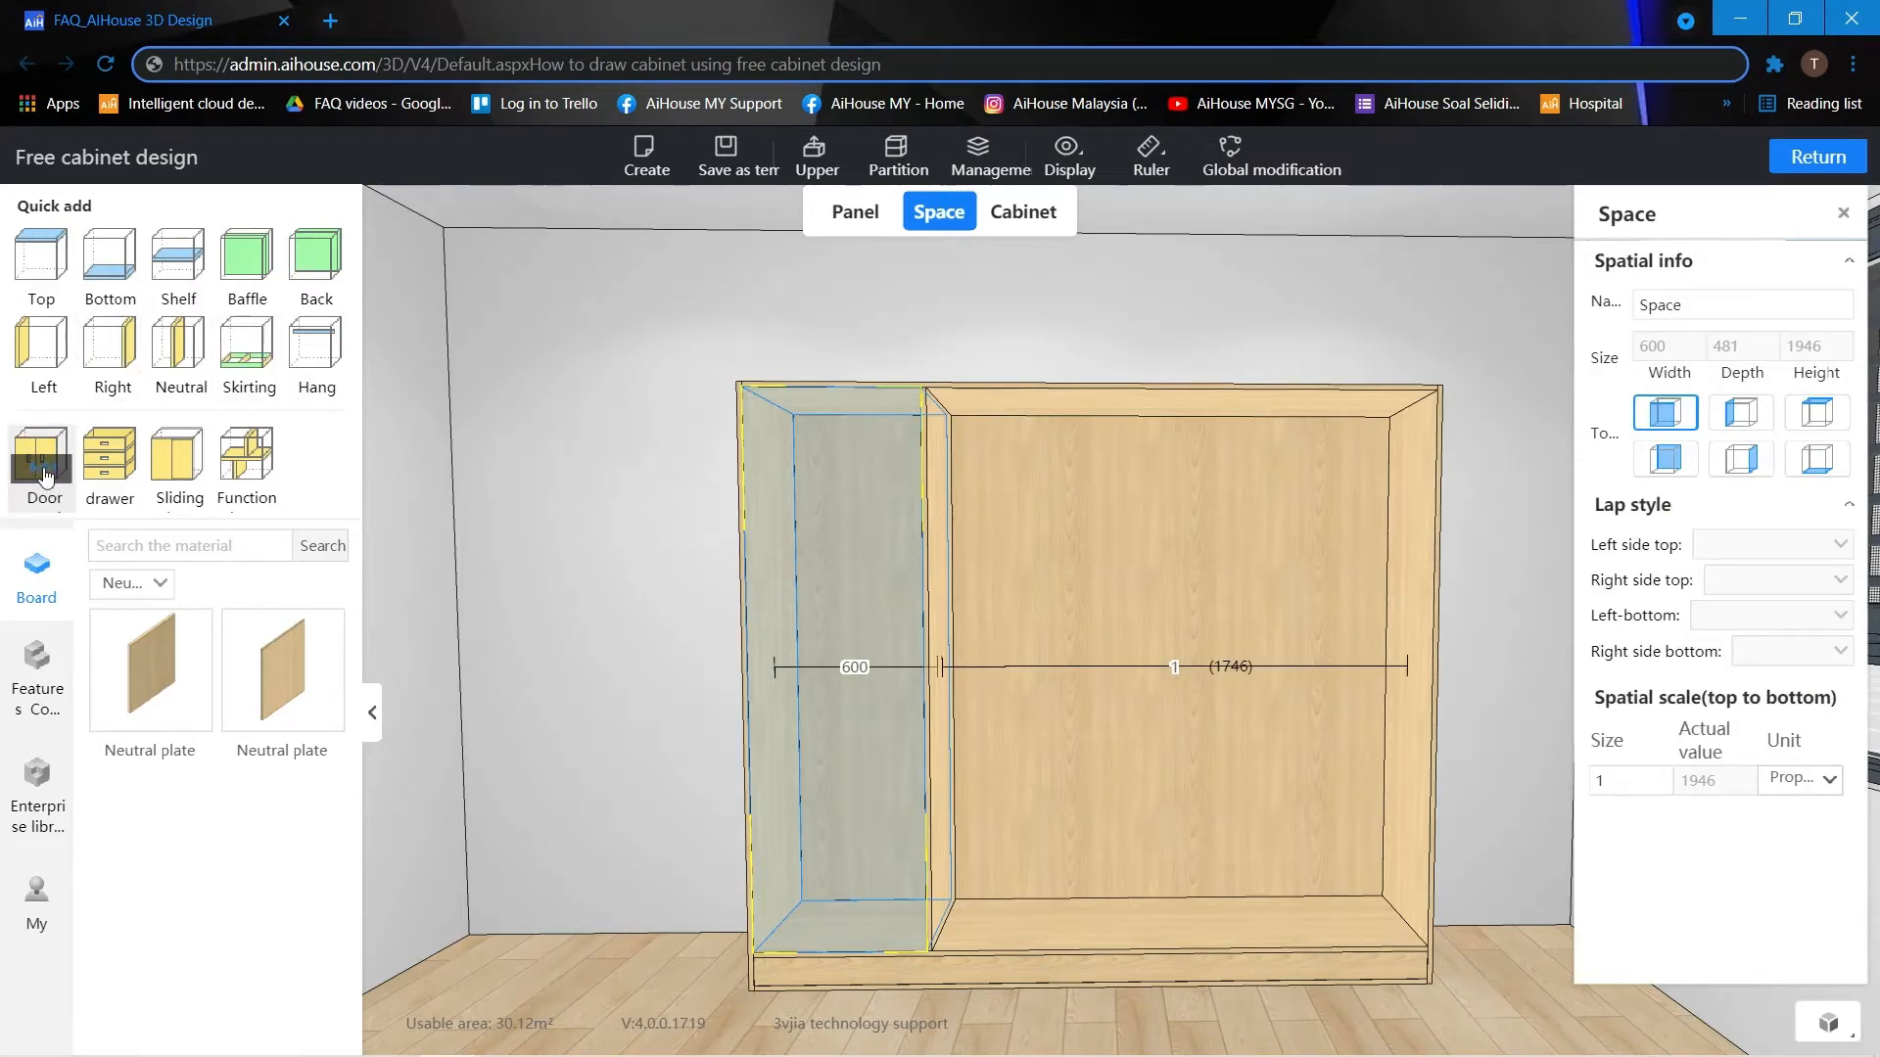
click(44, 474)
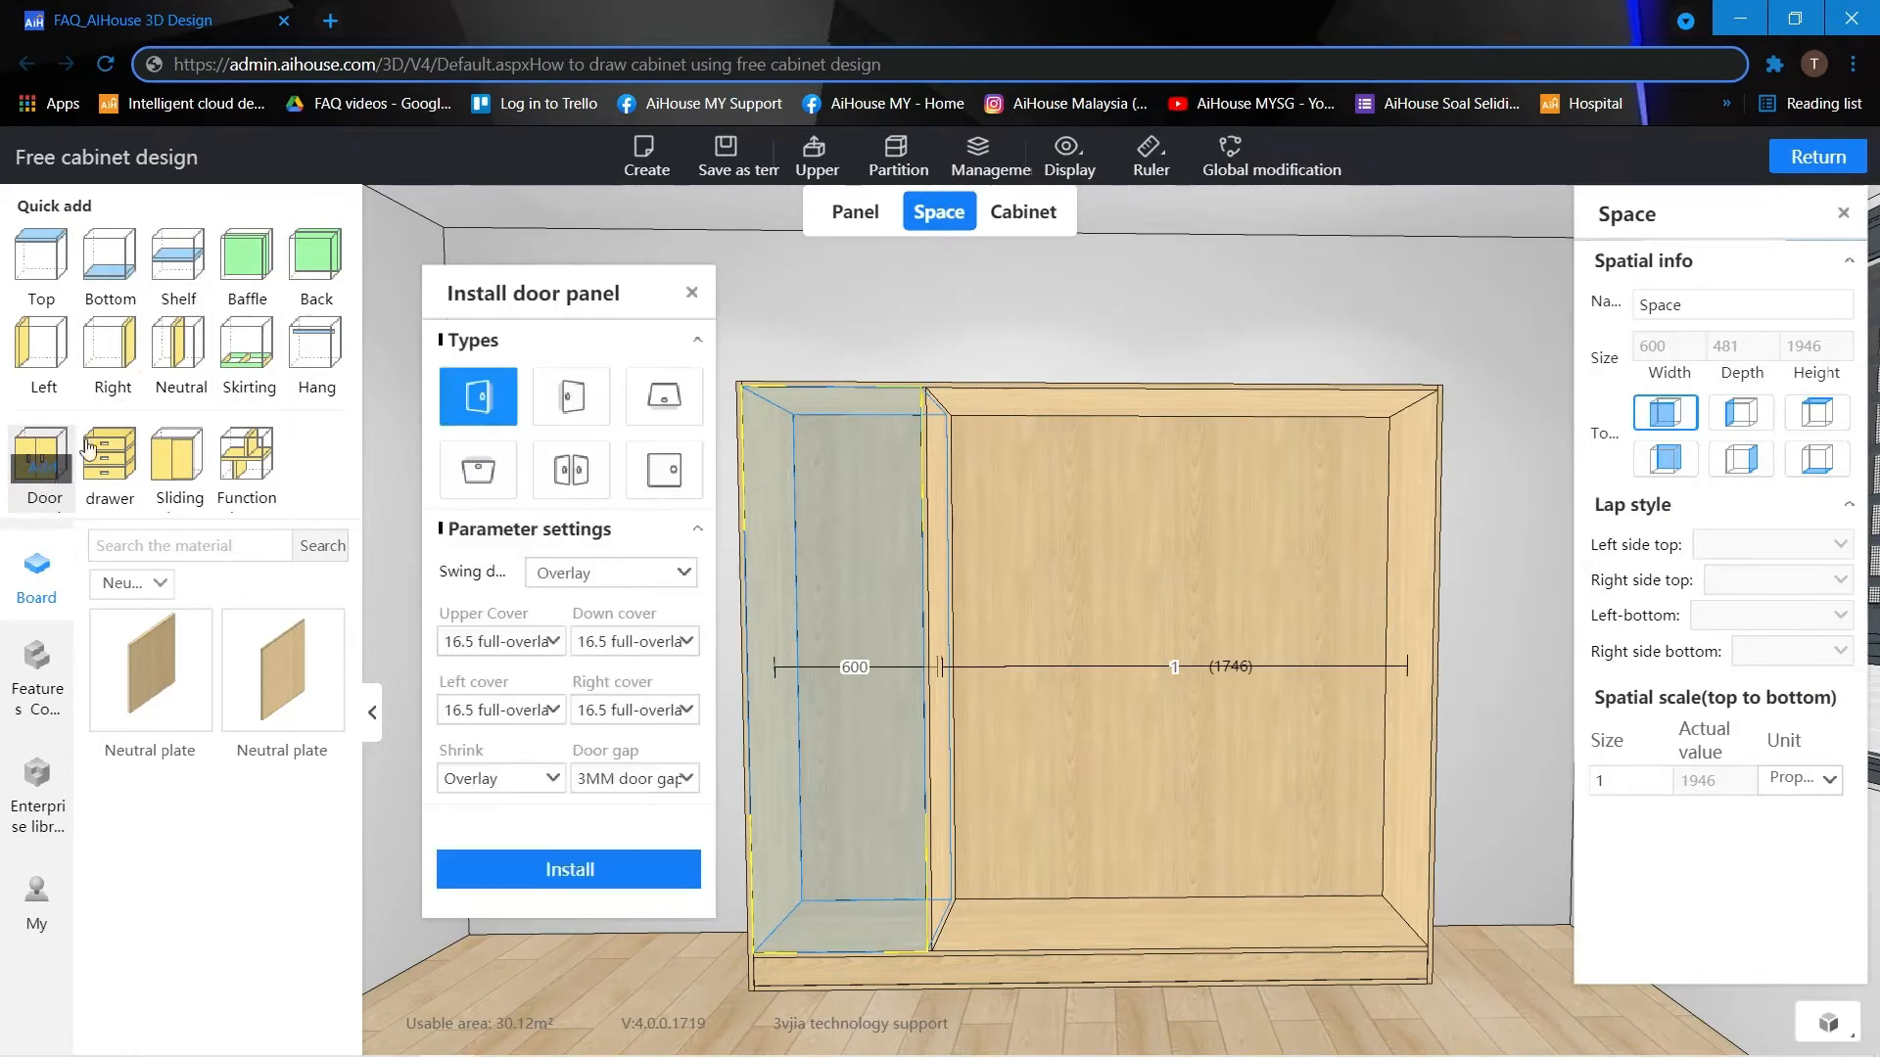
click(568, 372)
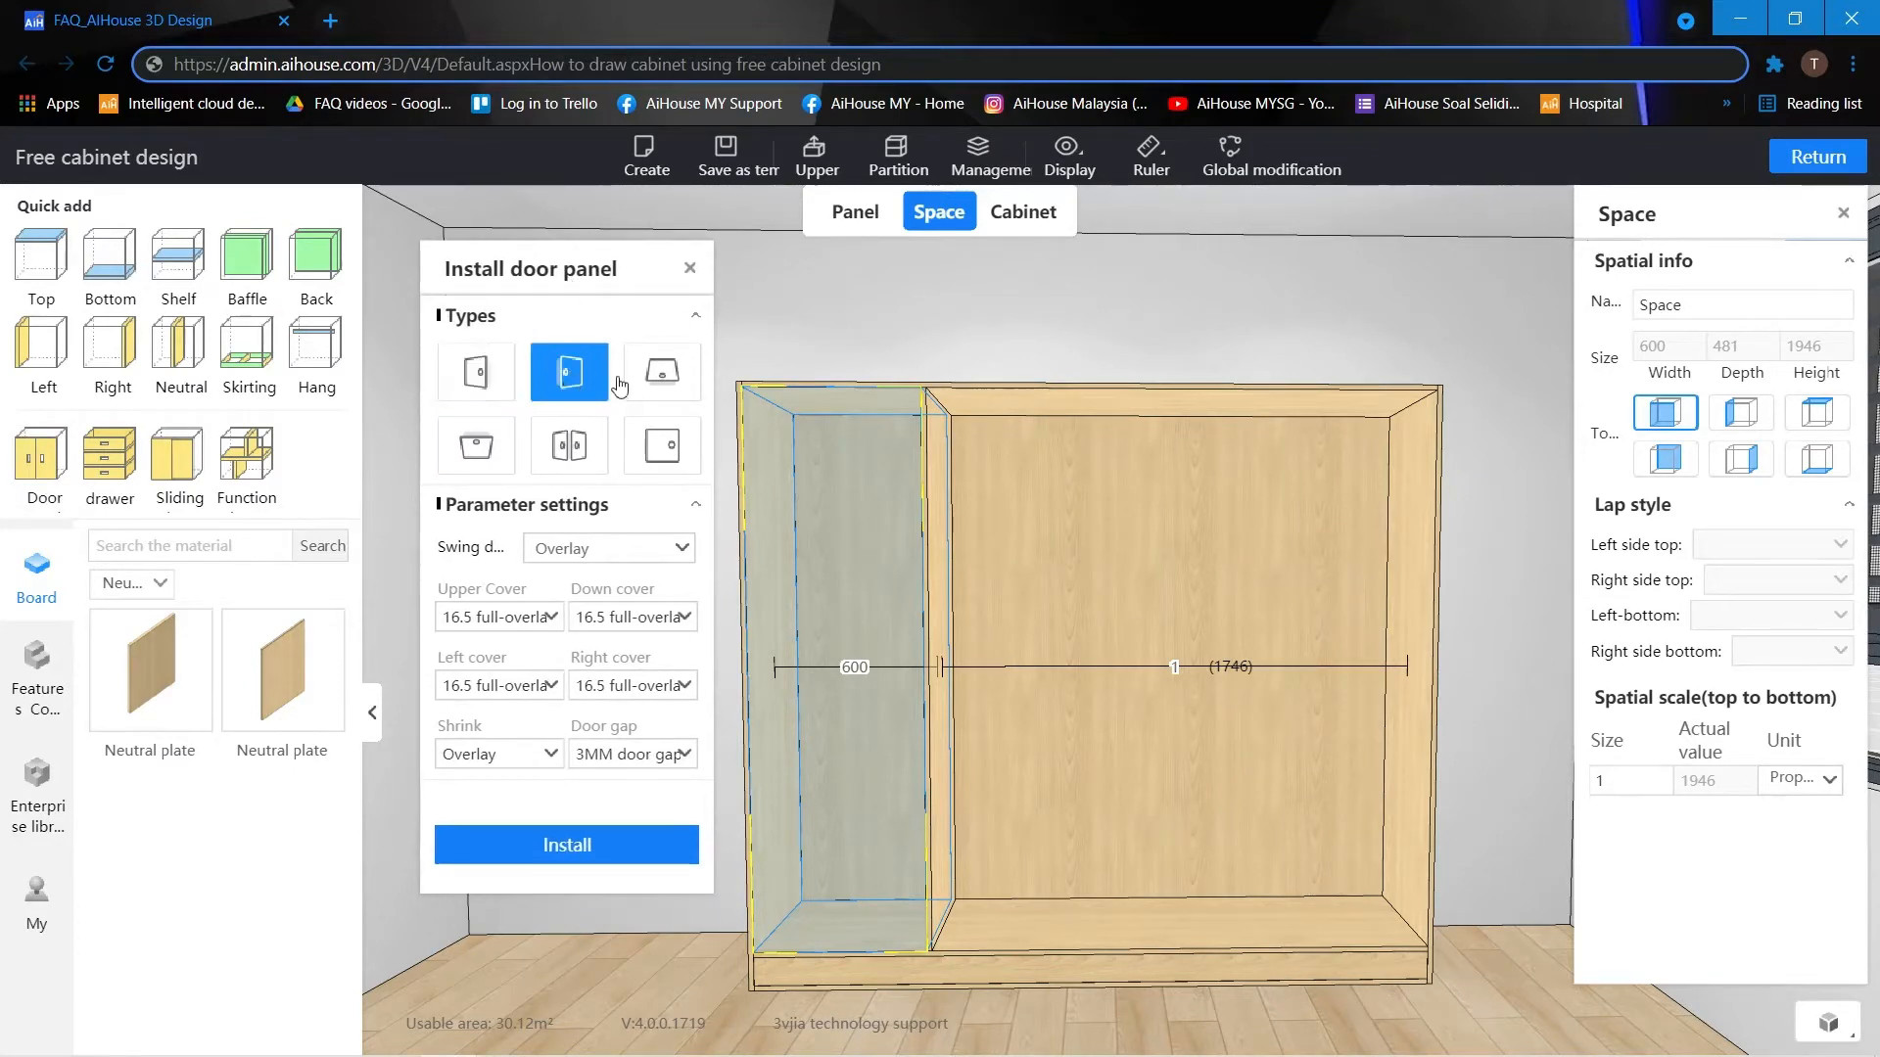
click(662, 372)
click(662, 445)
click(569, 443)
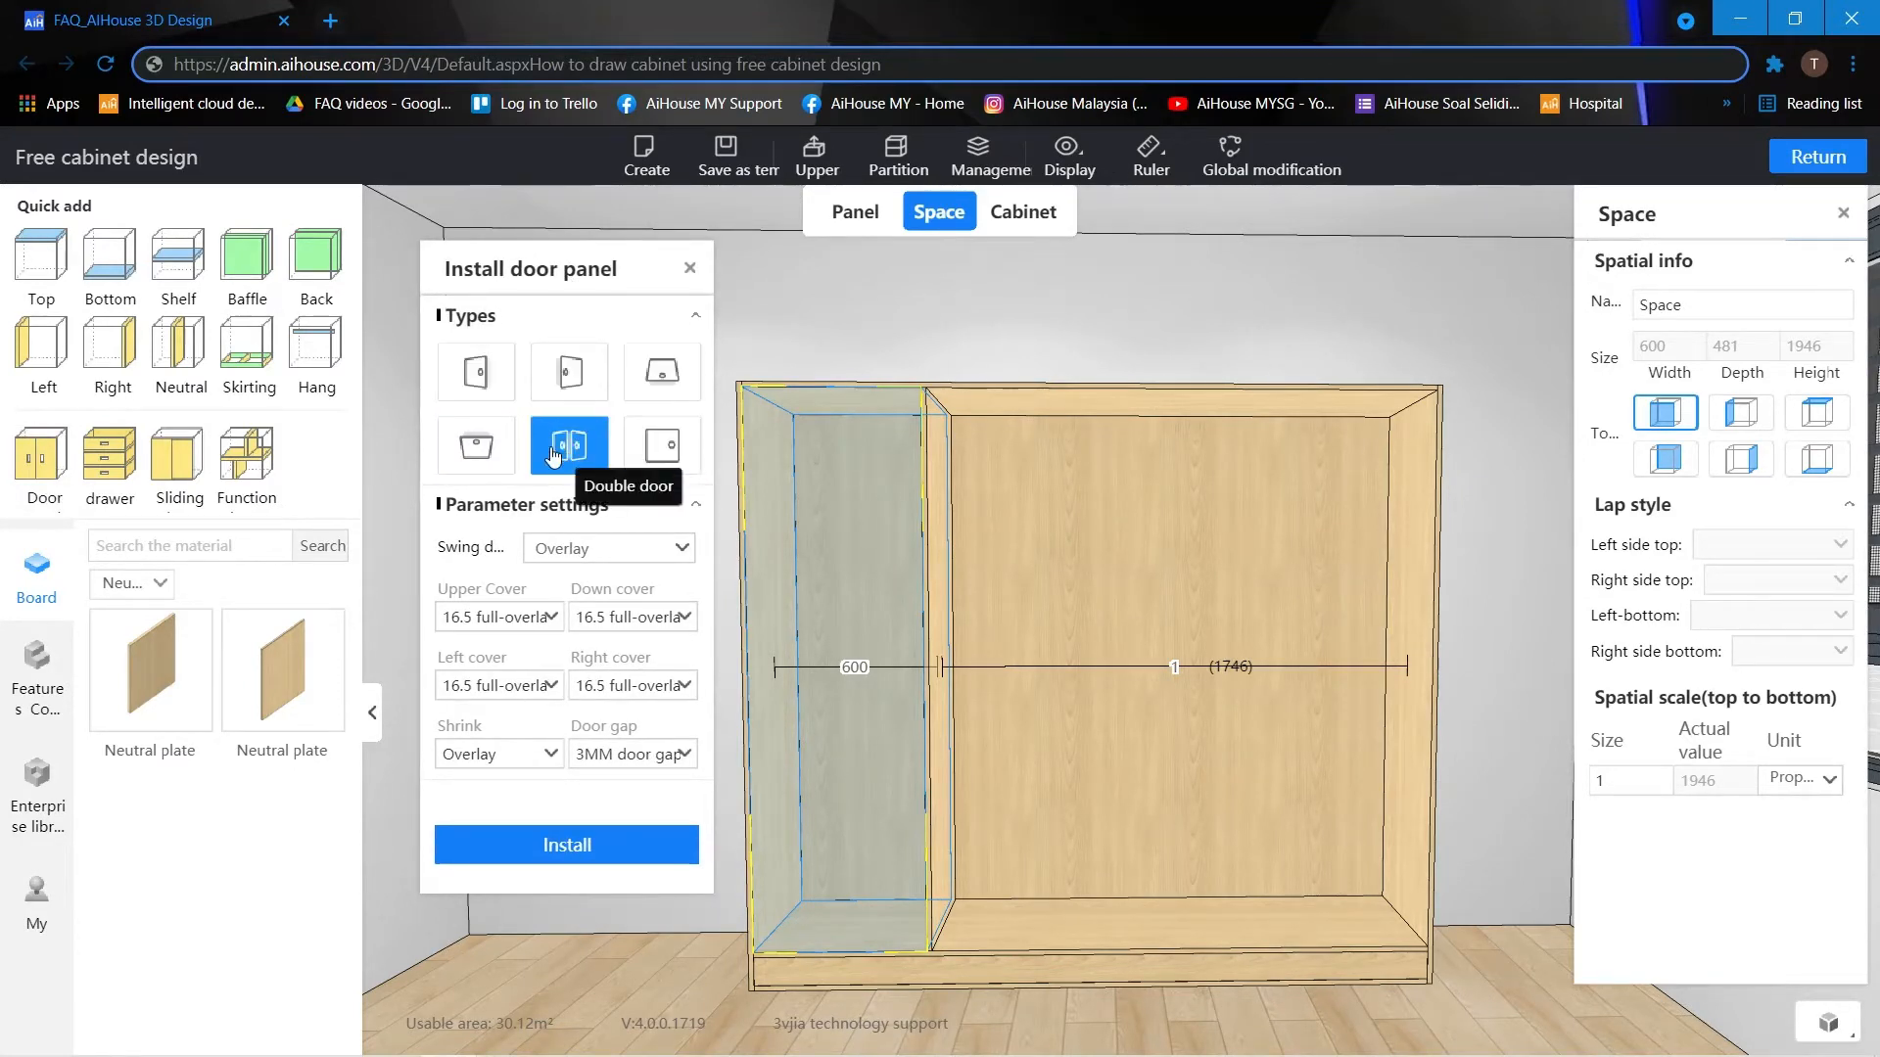
click(476, 445)
click(495, 387)
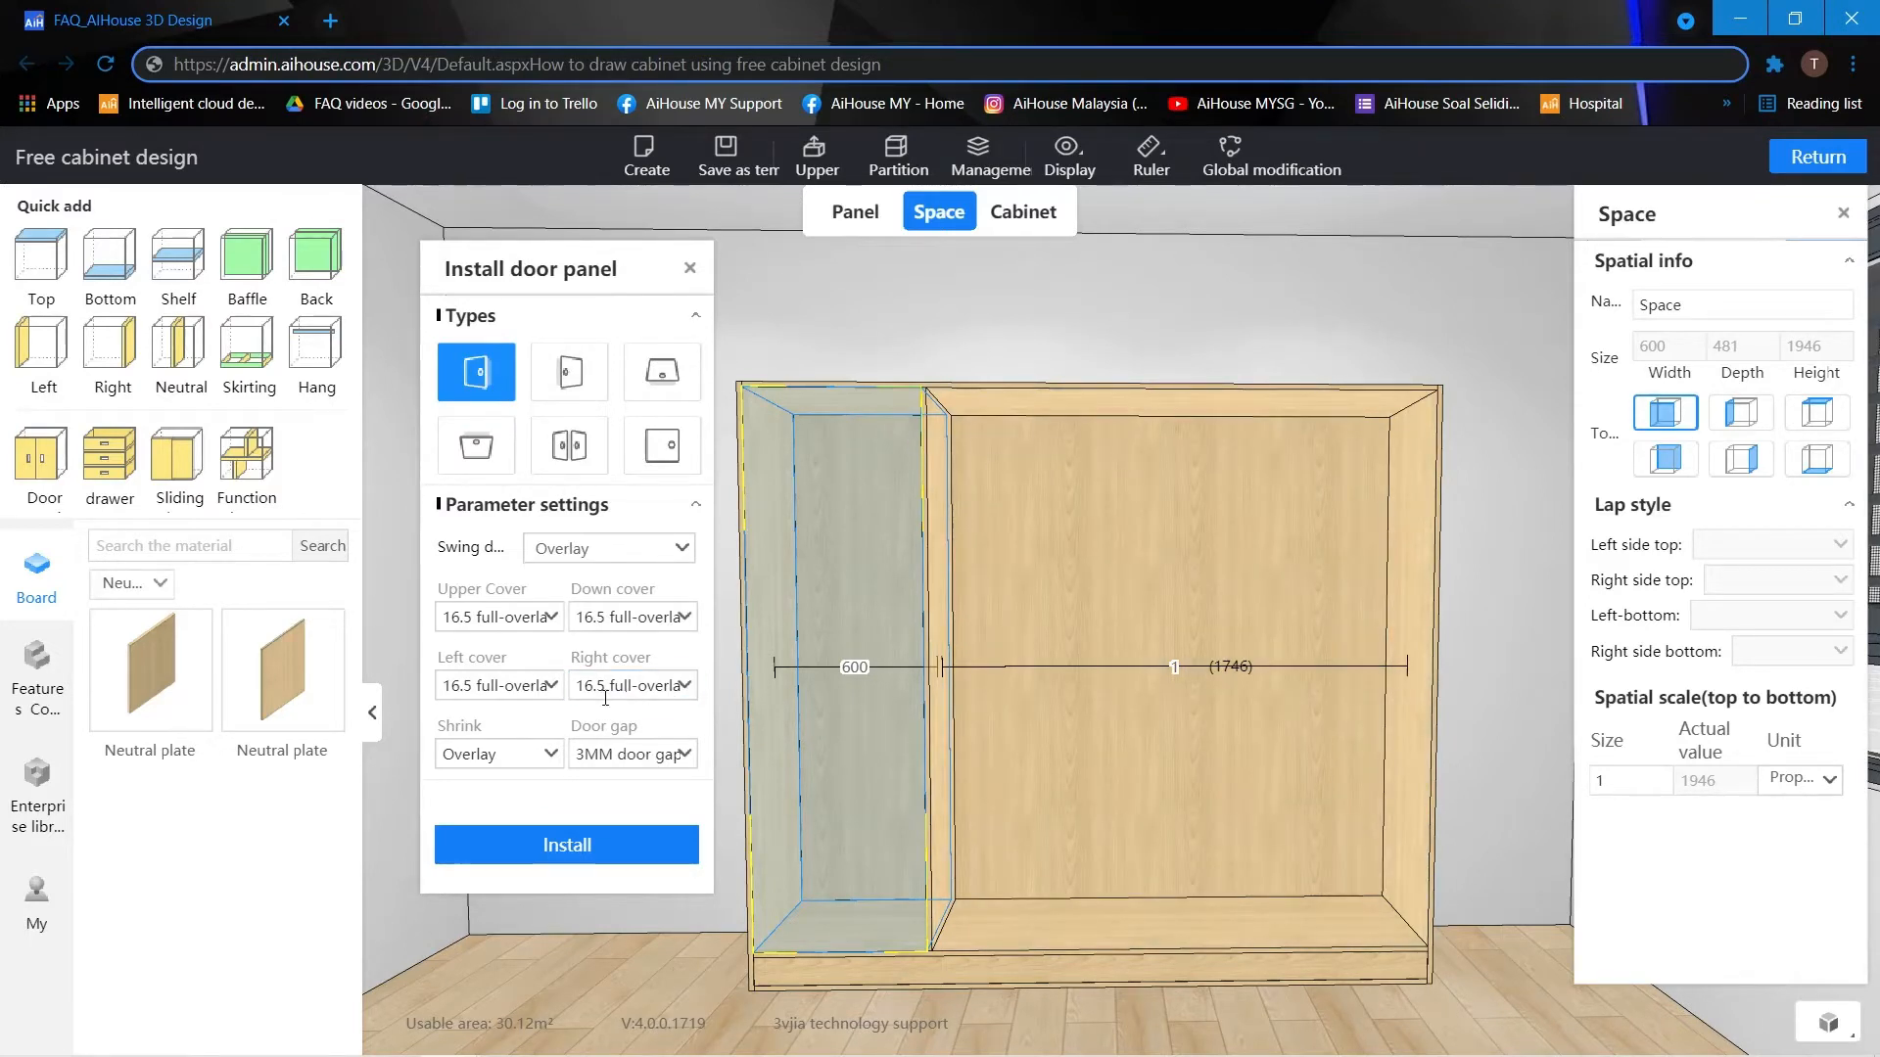
Set the door's left and right covers to 7.5 half-overlay and install it on the left compartment.
click(556, 689)
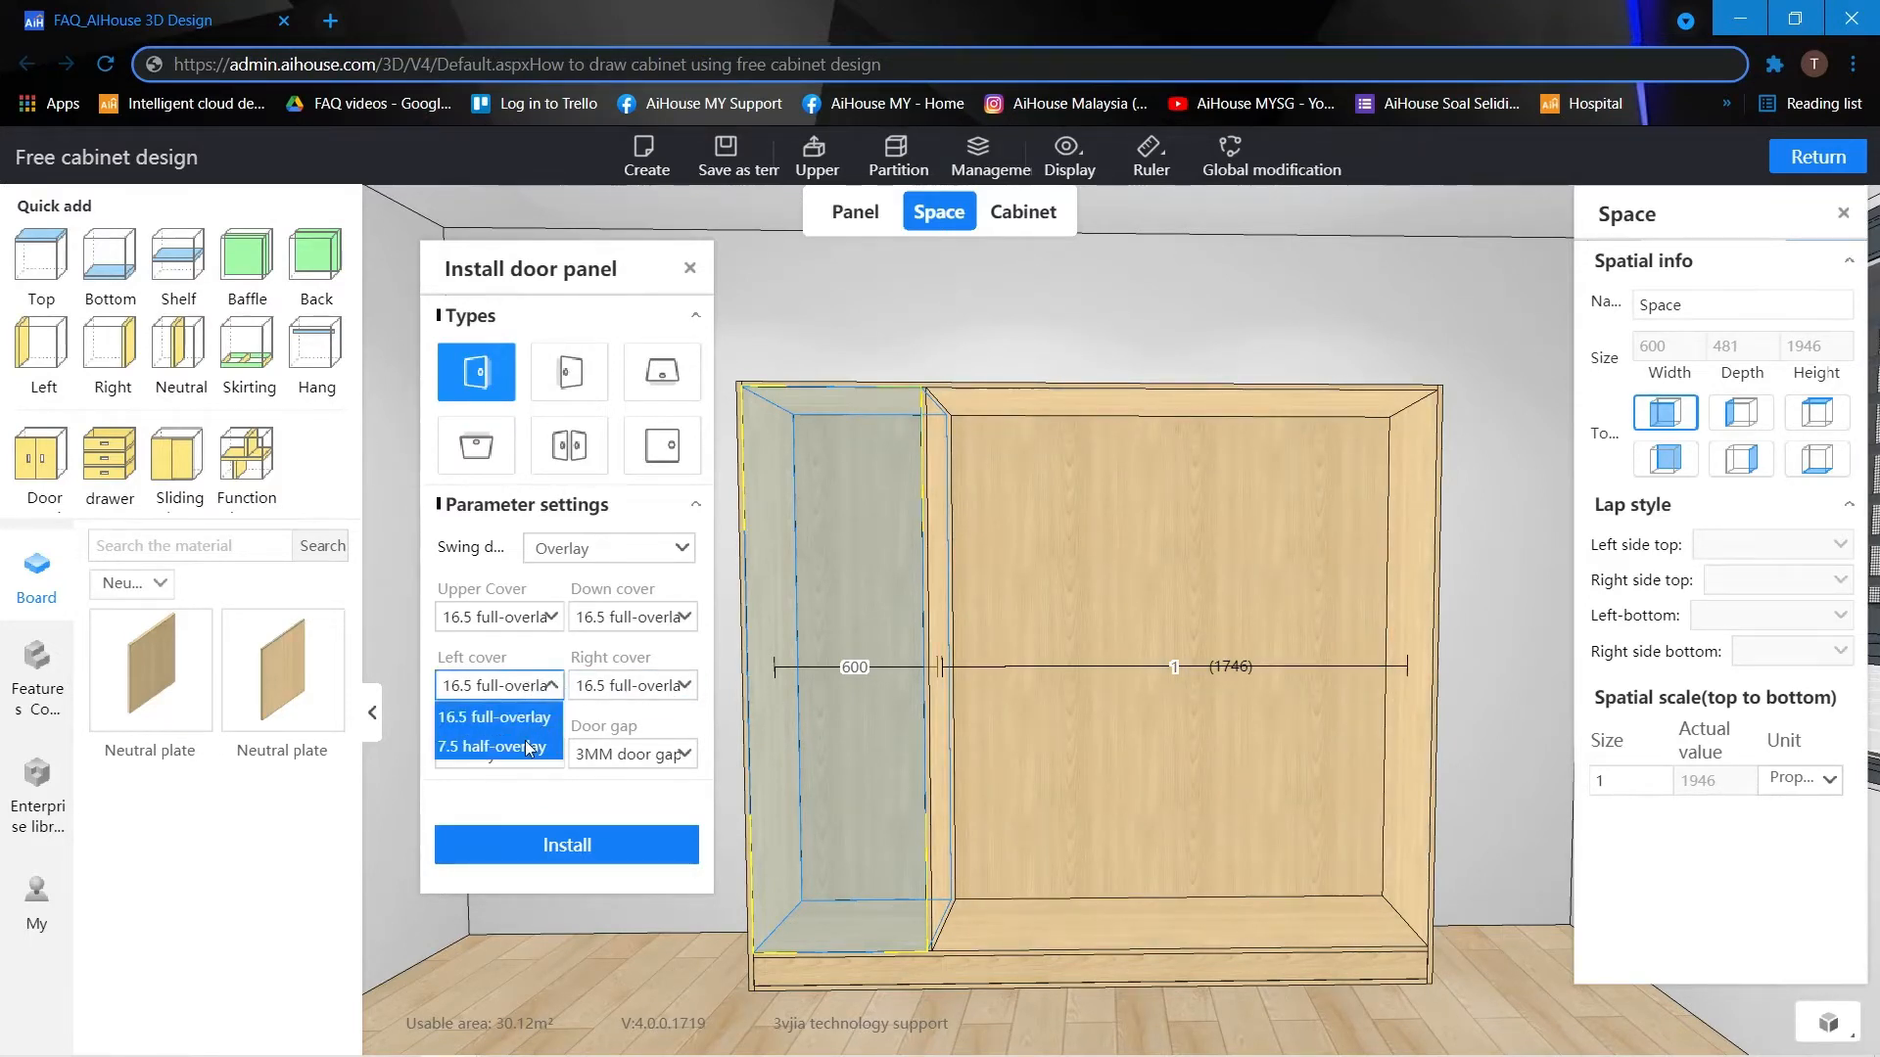
click(537, 744)
click(686, 688)
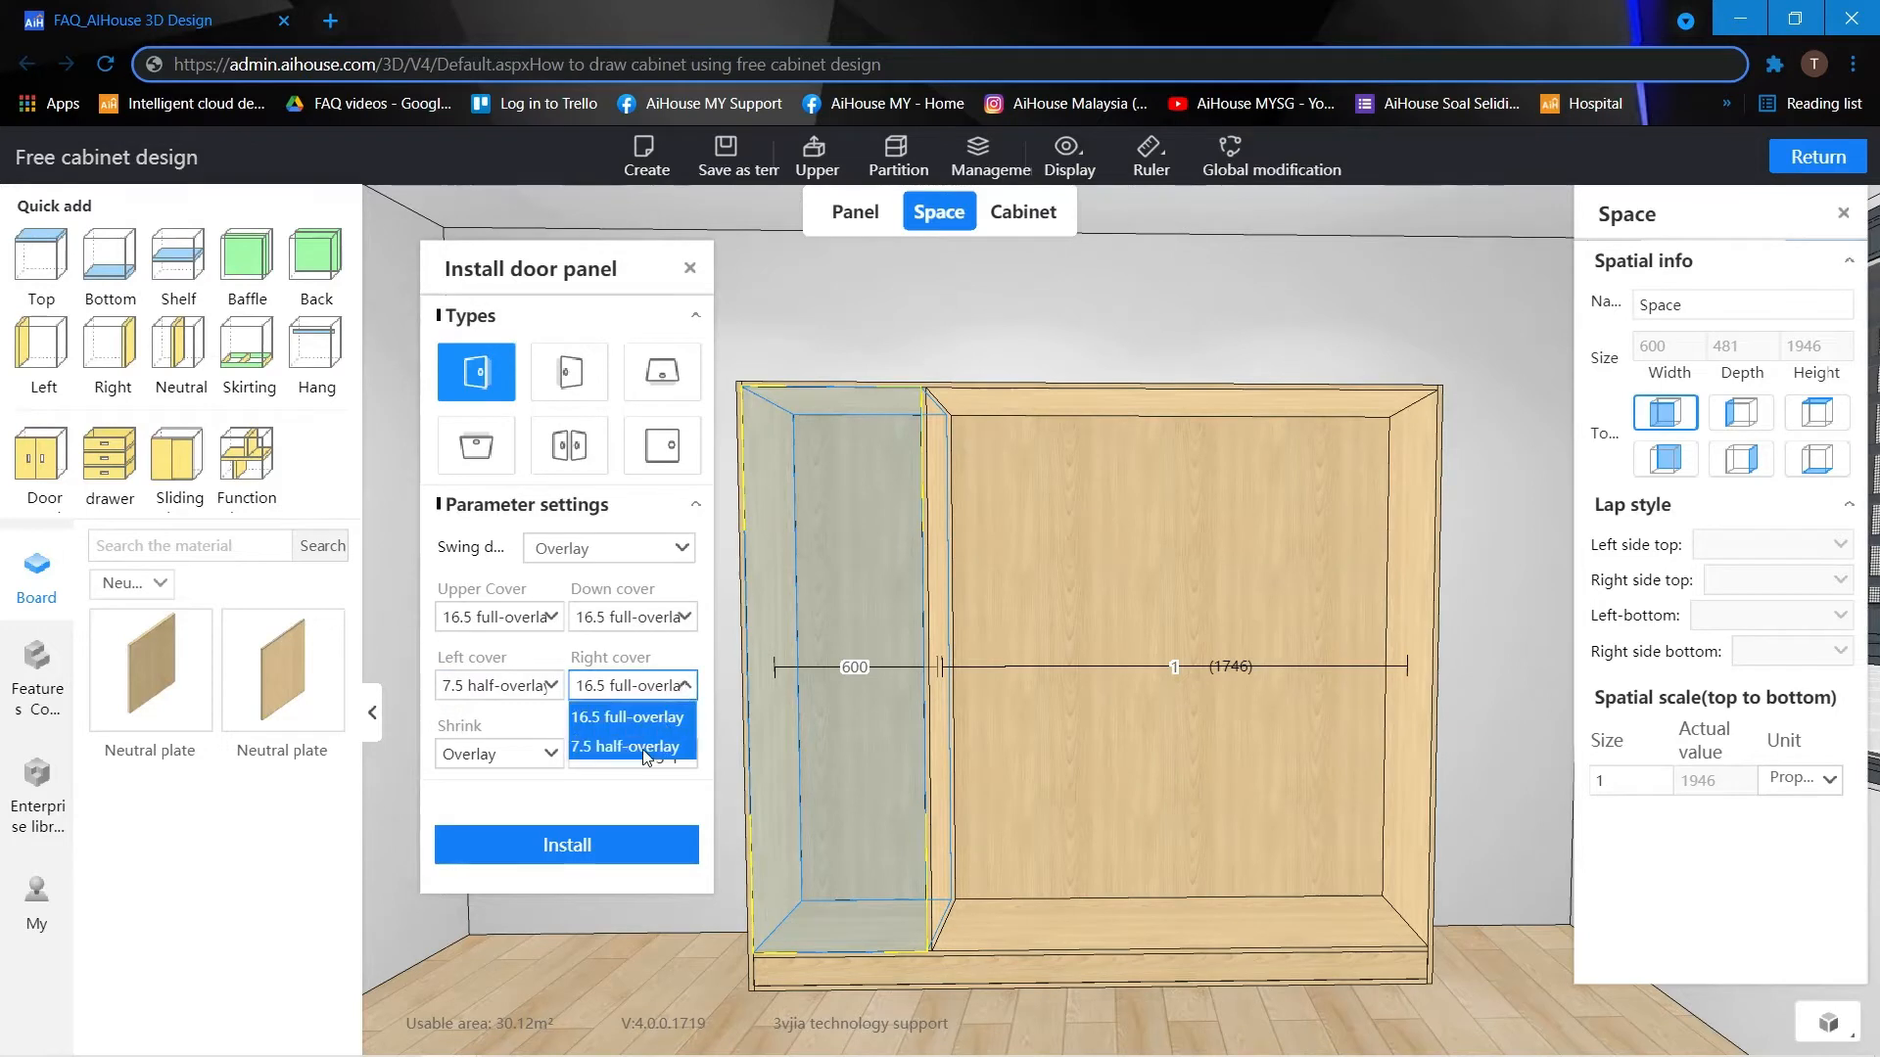
click(643, 749)
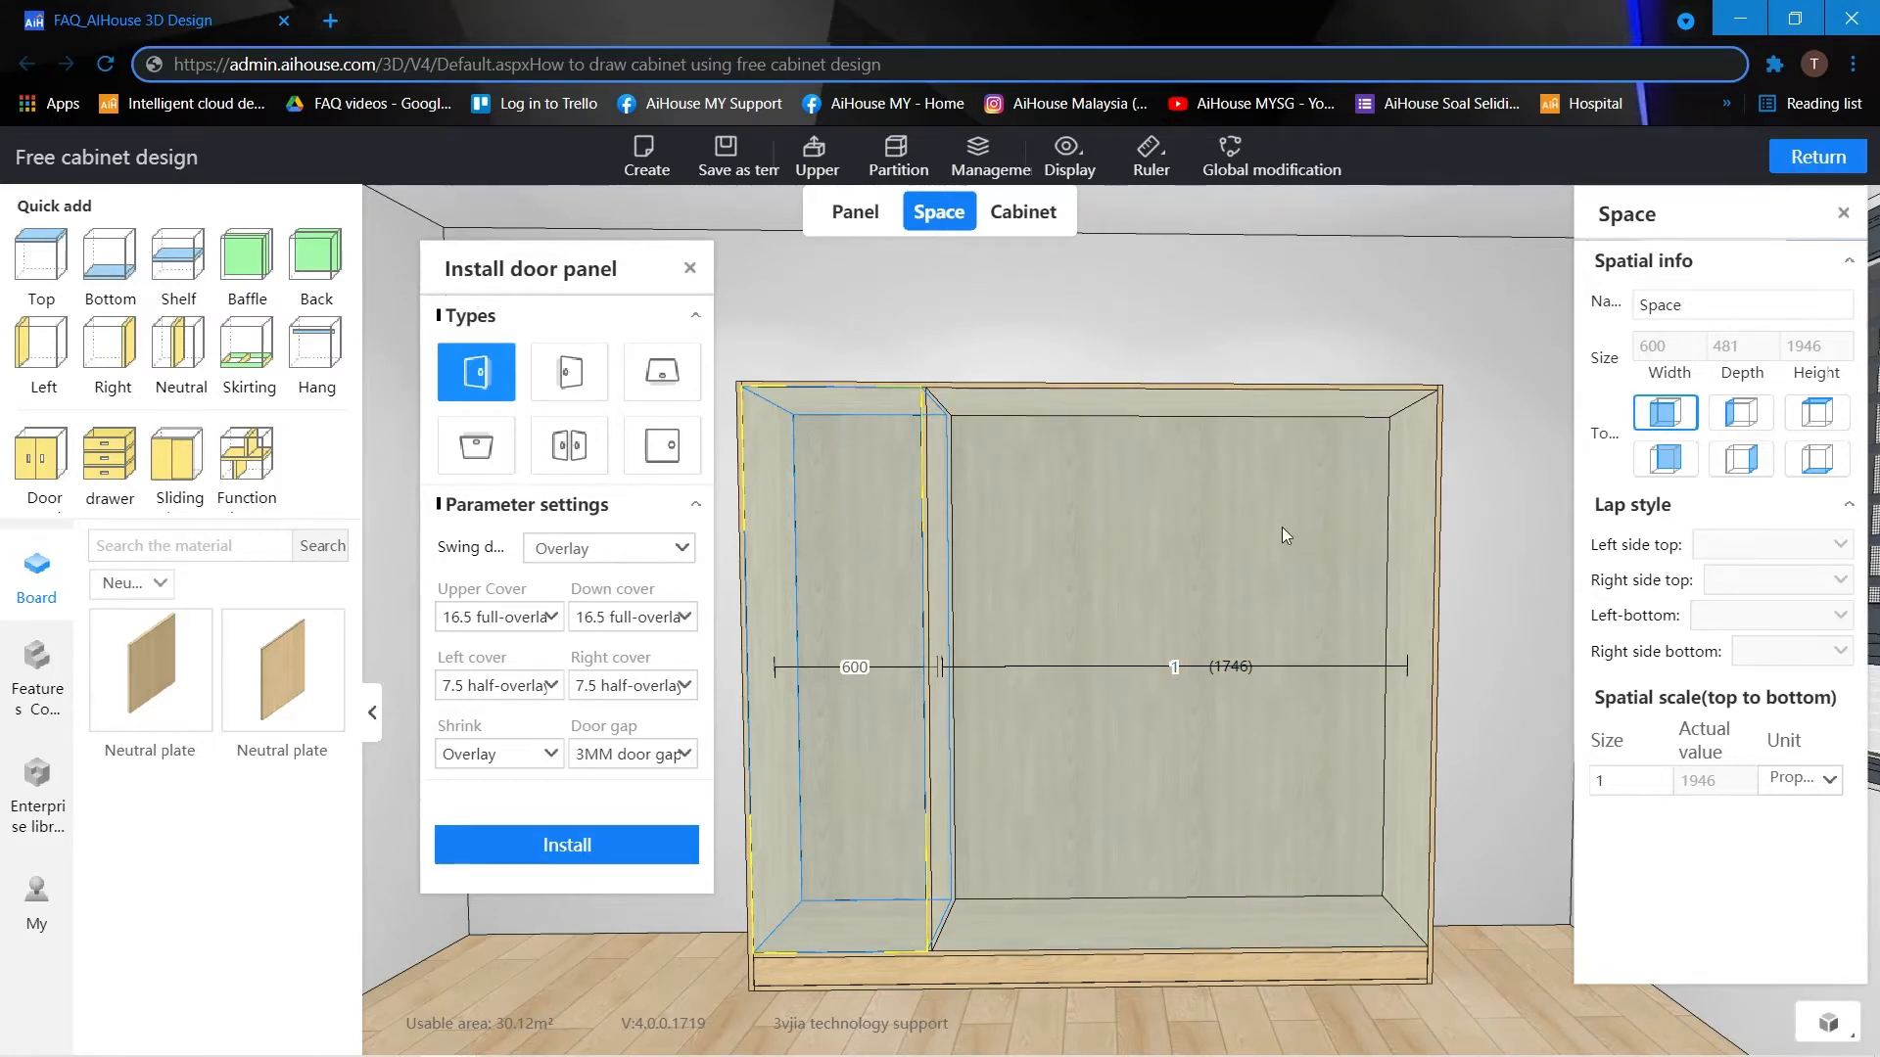
click(651, 848)
click(689, 268)
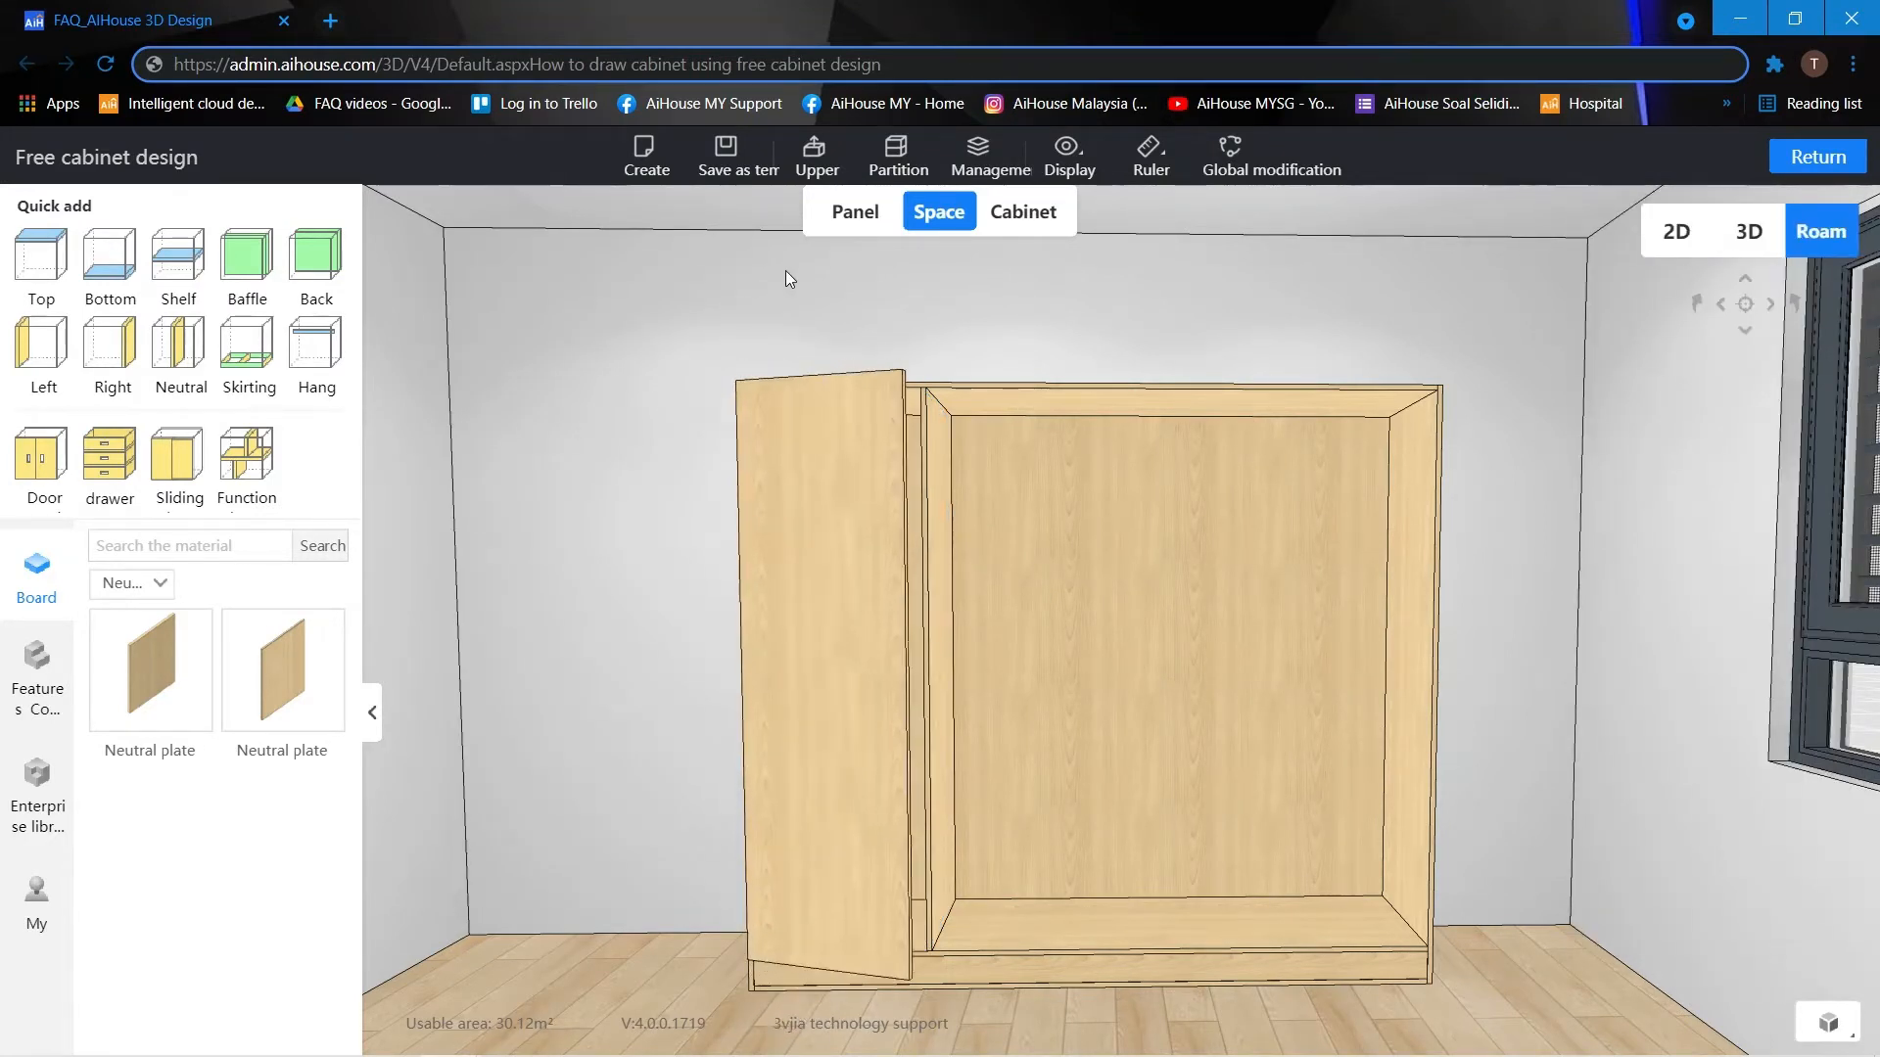
Add a horizontal shelf to the large right compartment and set the height of the space above it to 350.
drag(783, 276, 768, 276)
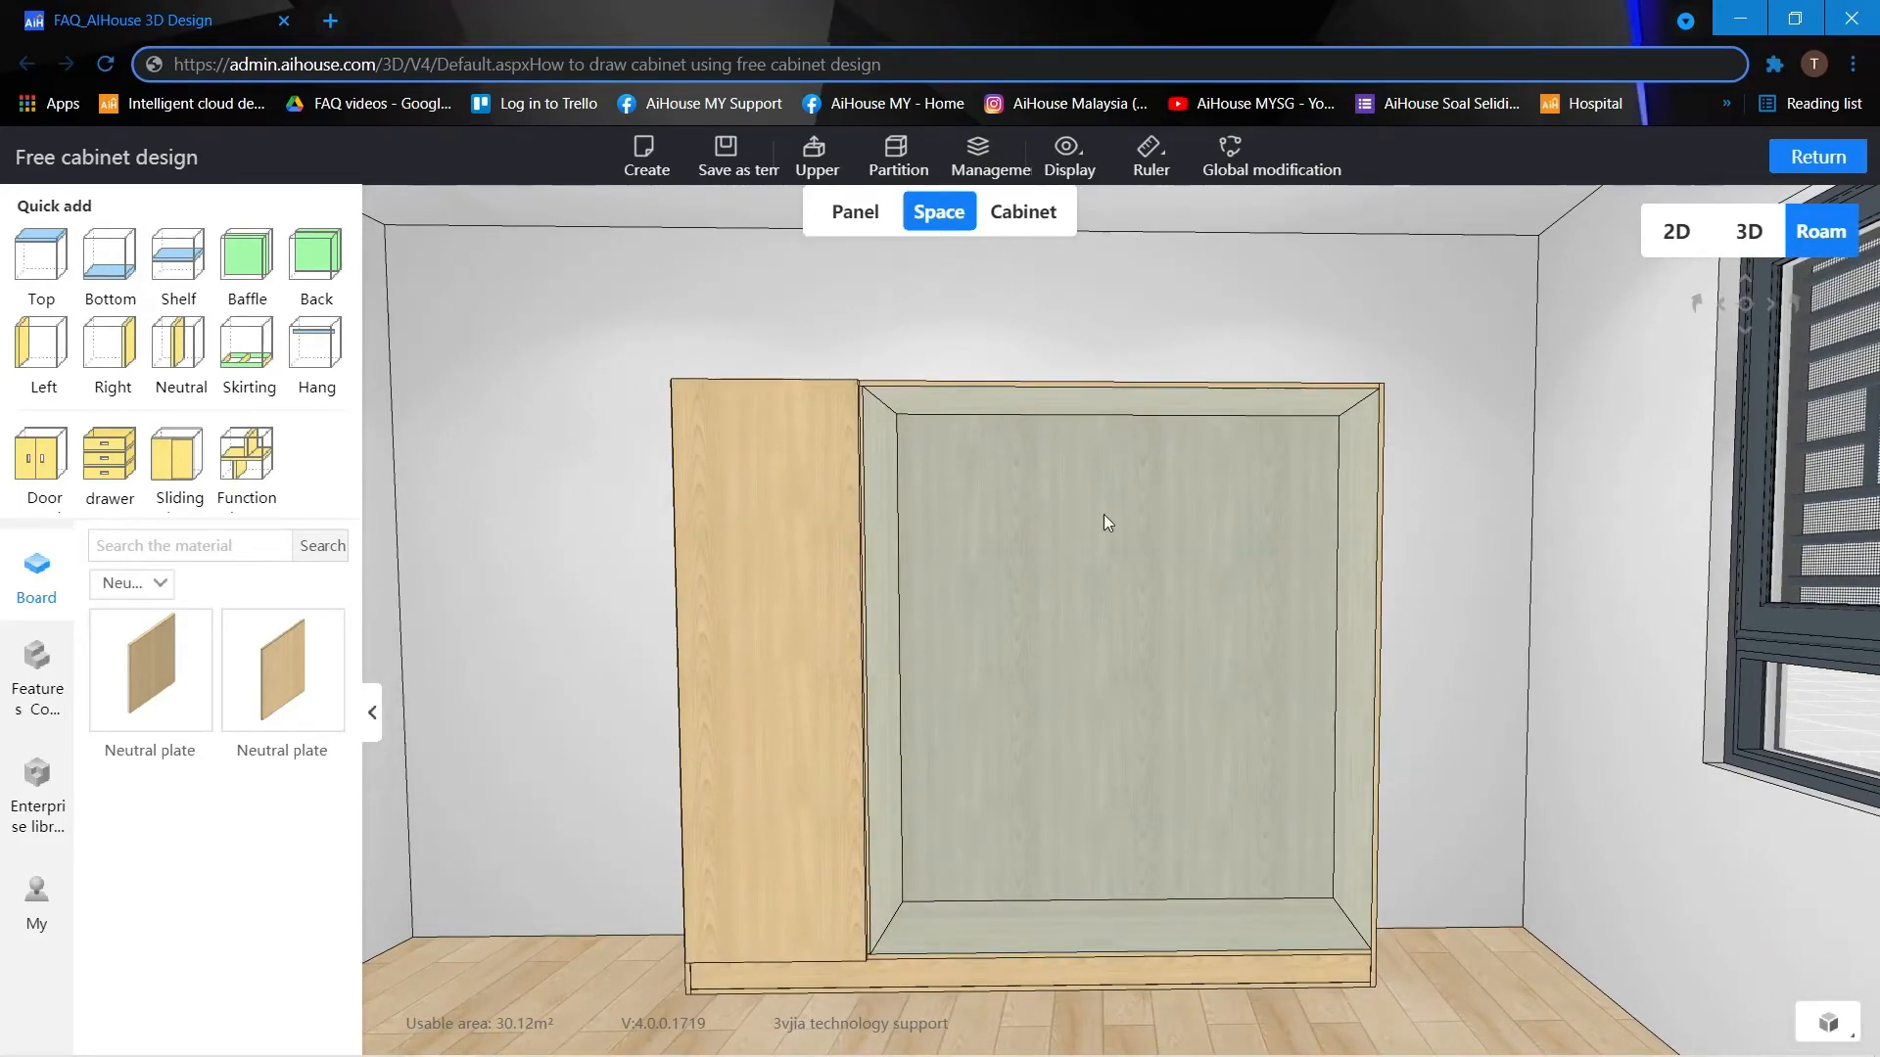
click(1343, 515)
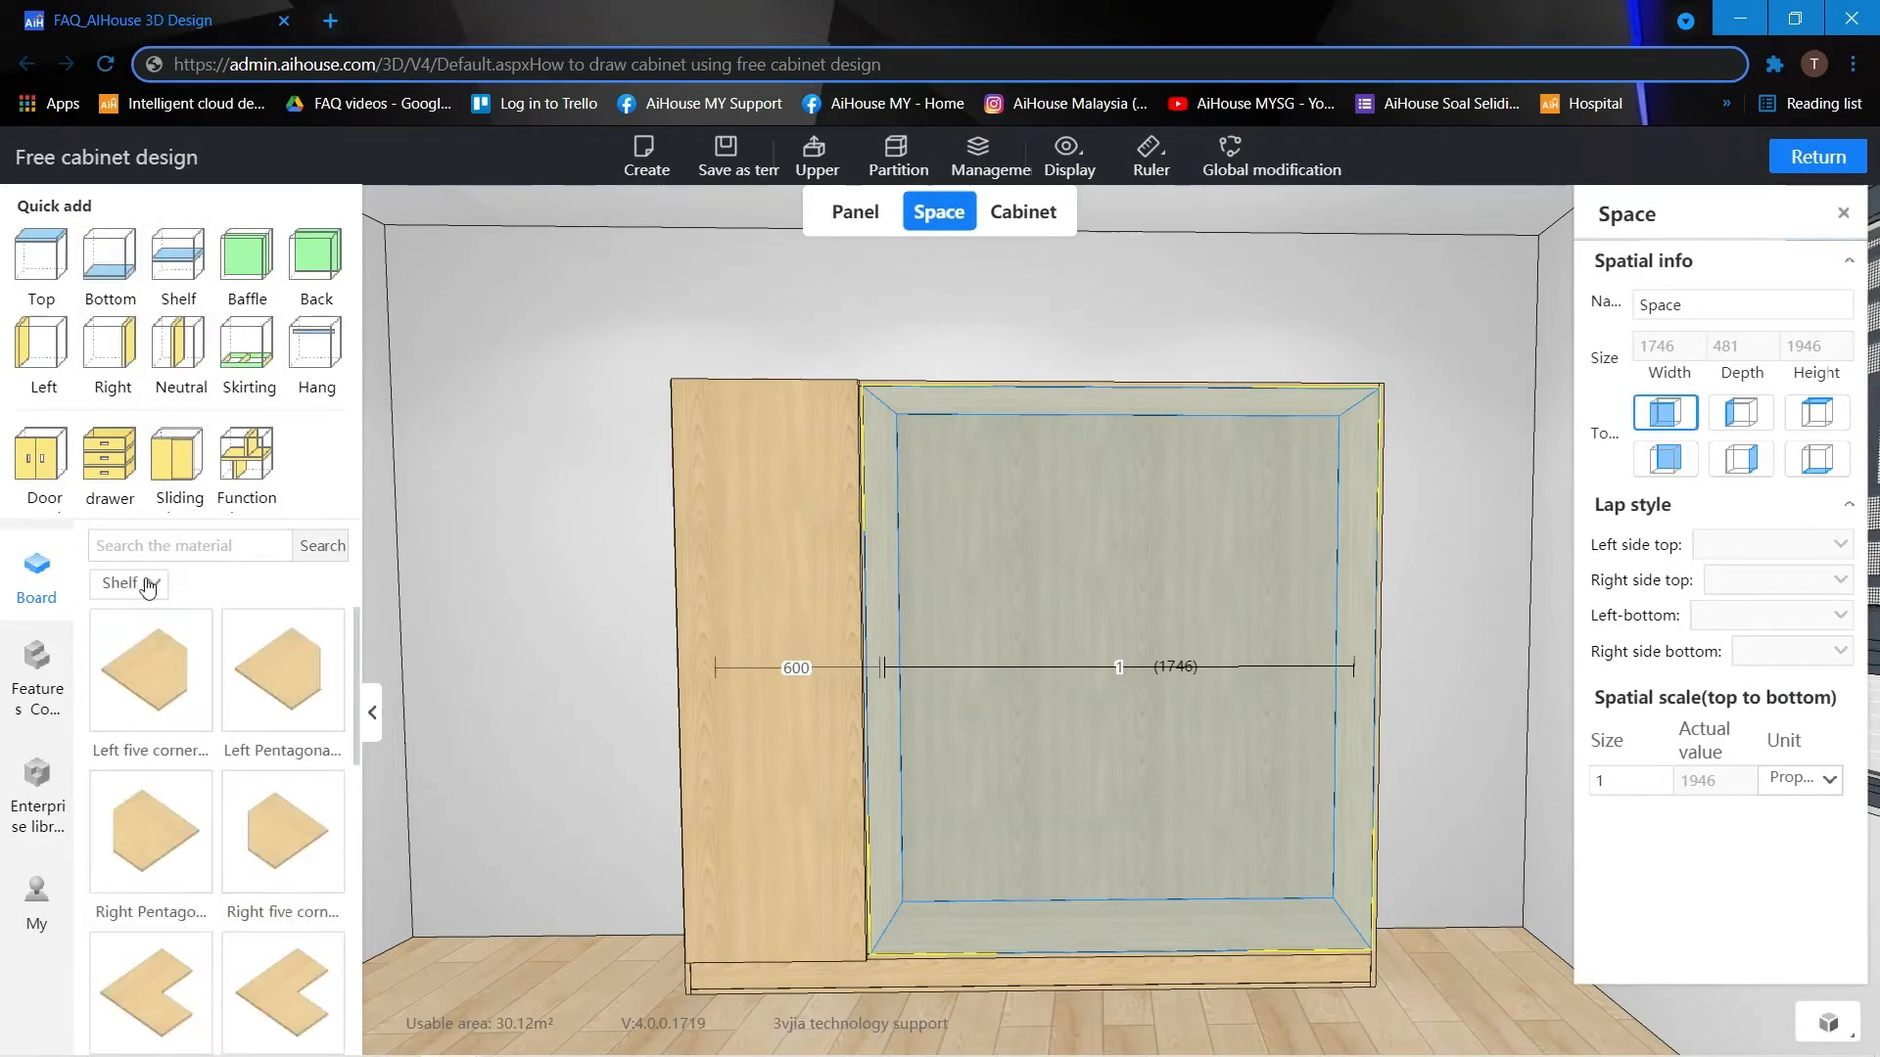
scroll(188, 688, down, 2)
scroll(191, 693, down, 5)
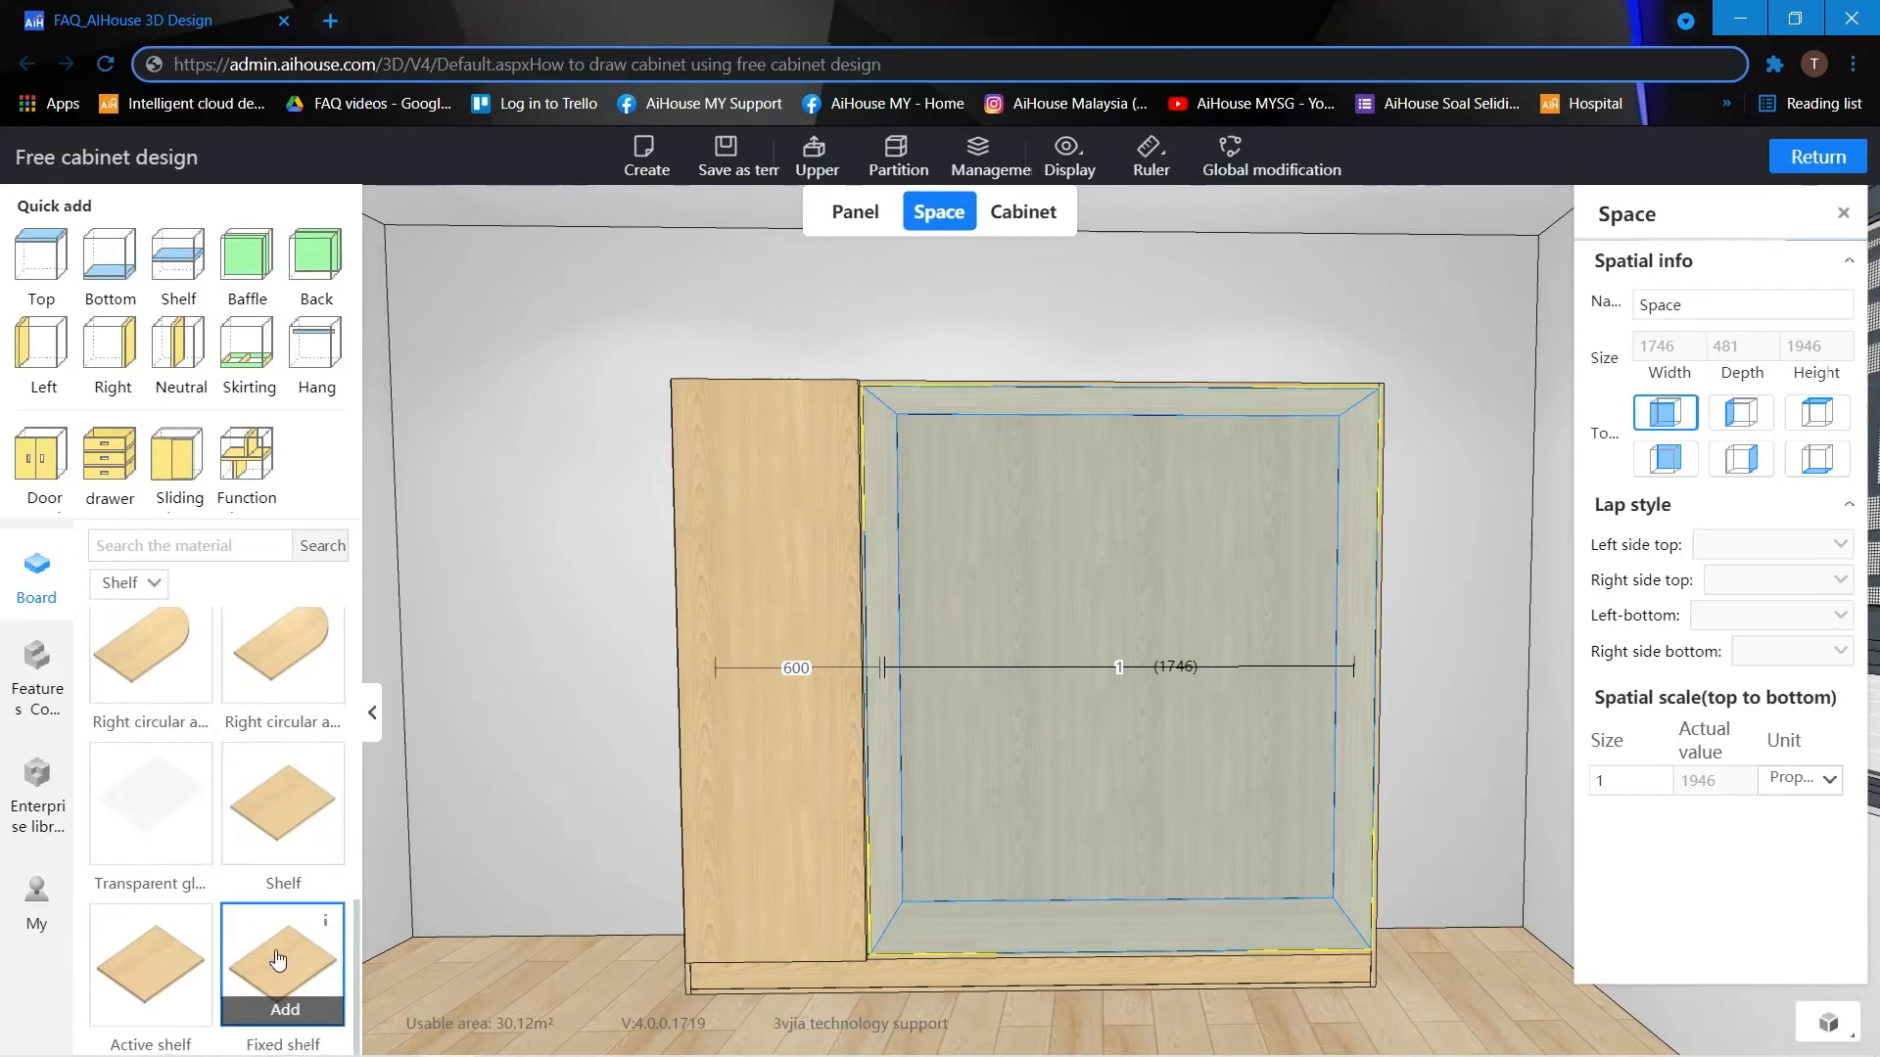
click(300, 860)
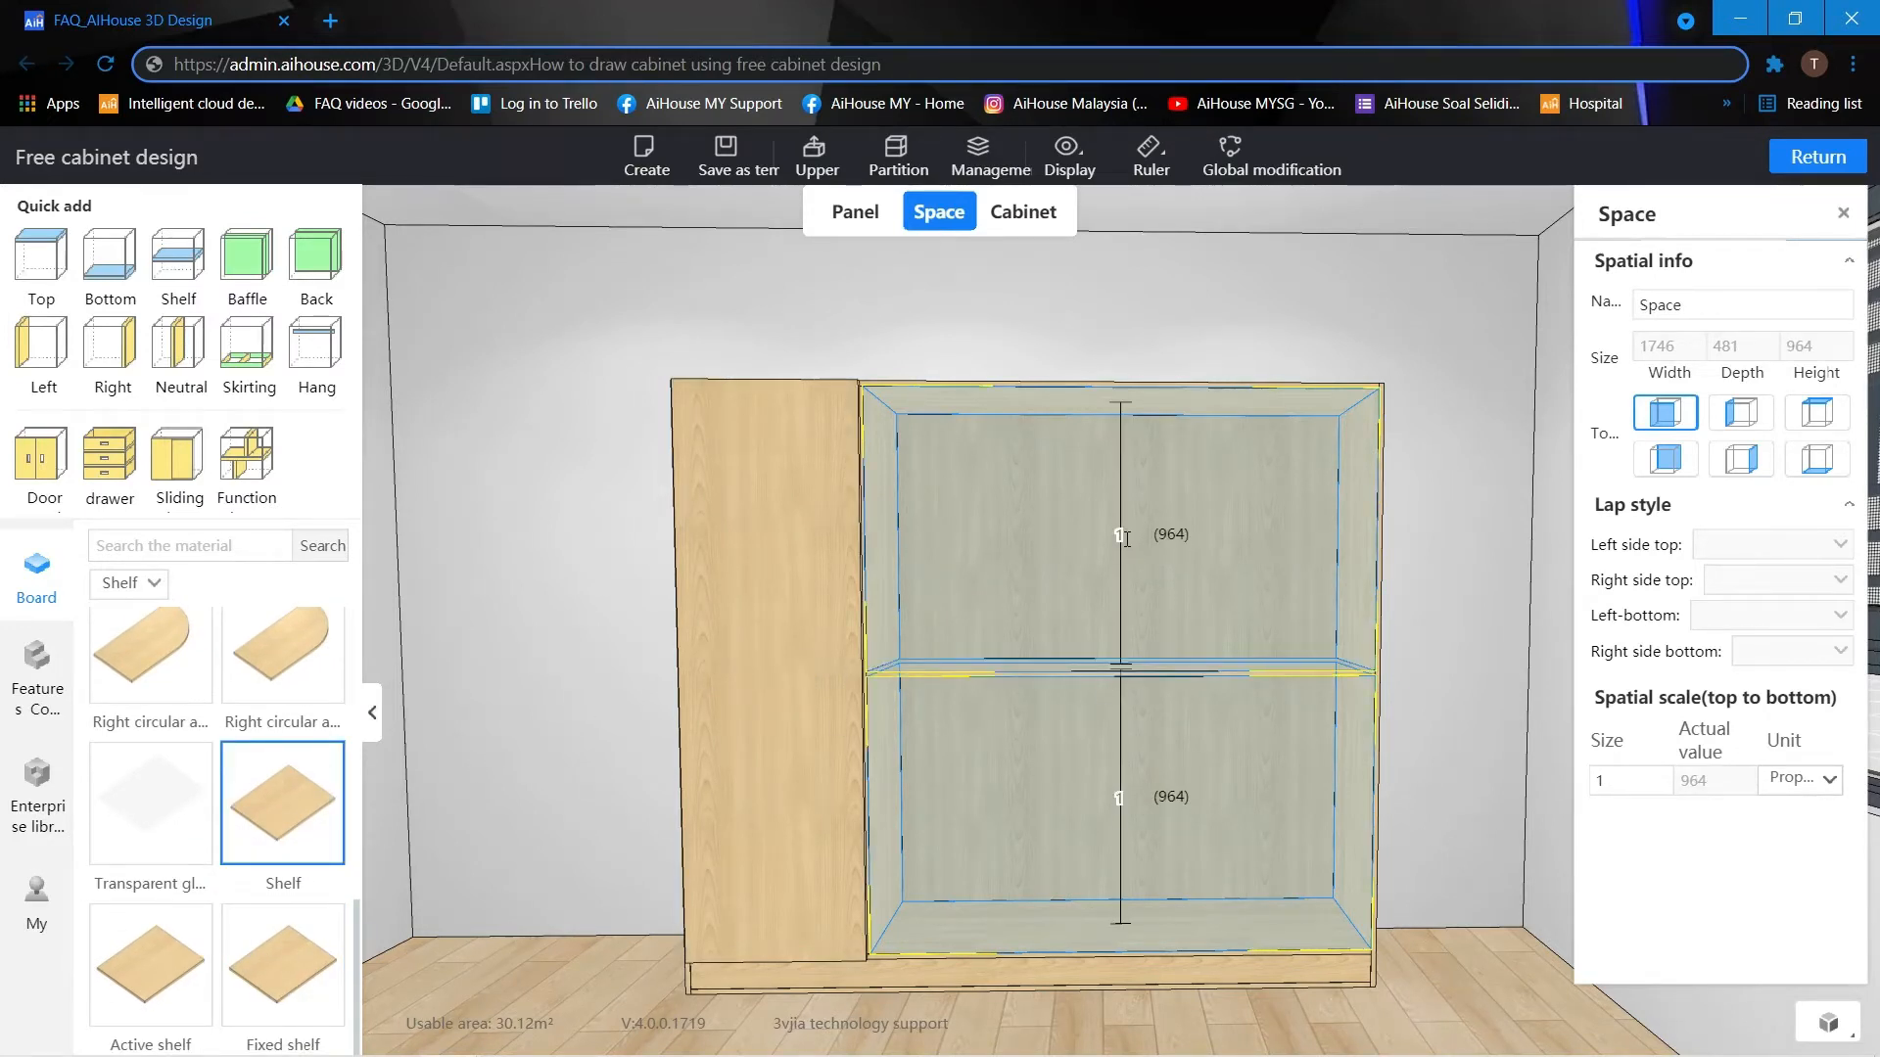
click(1124, 537)
text(350)
key(Return)
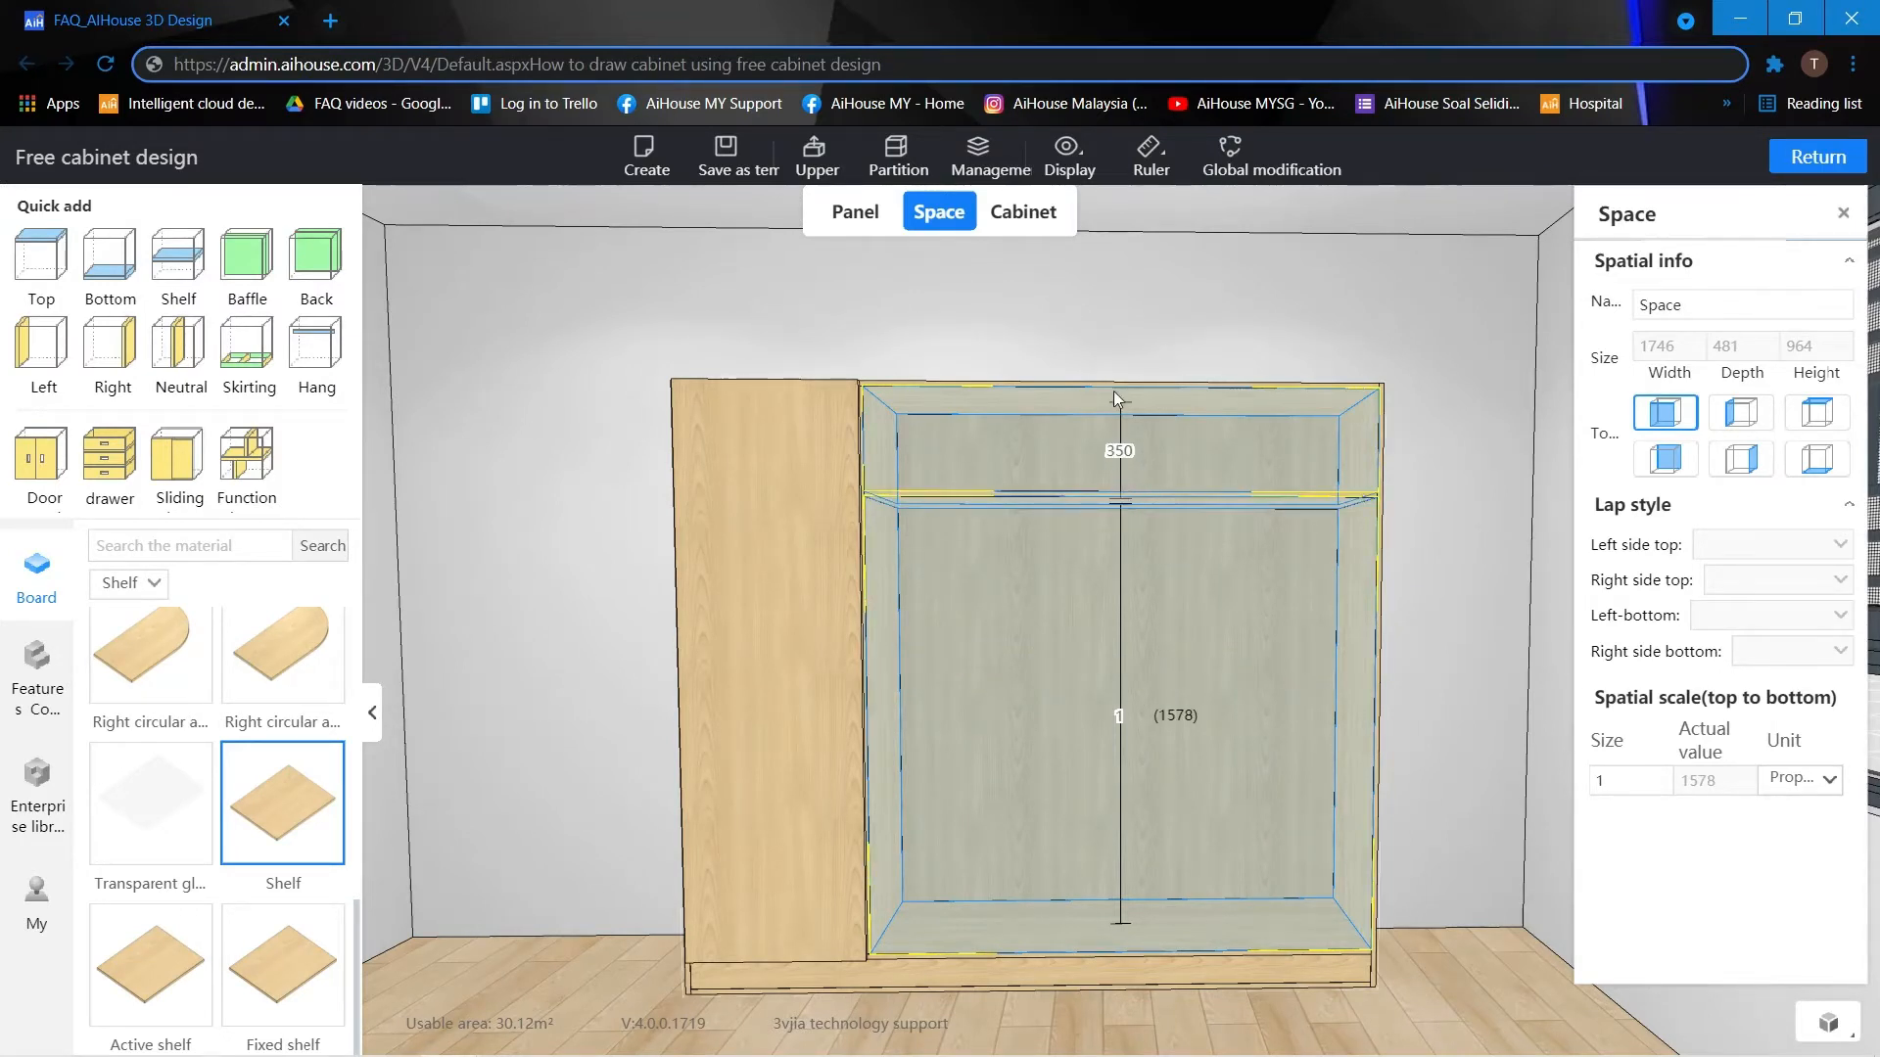
click(1140, 326)
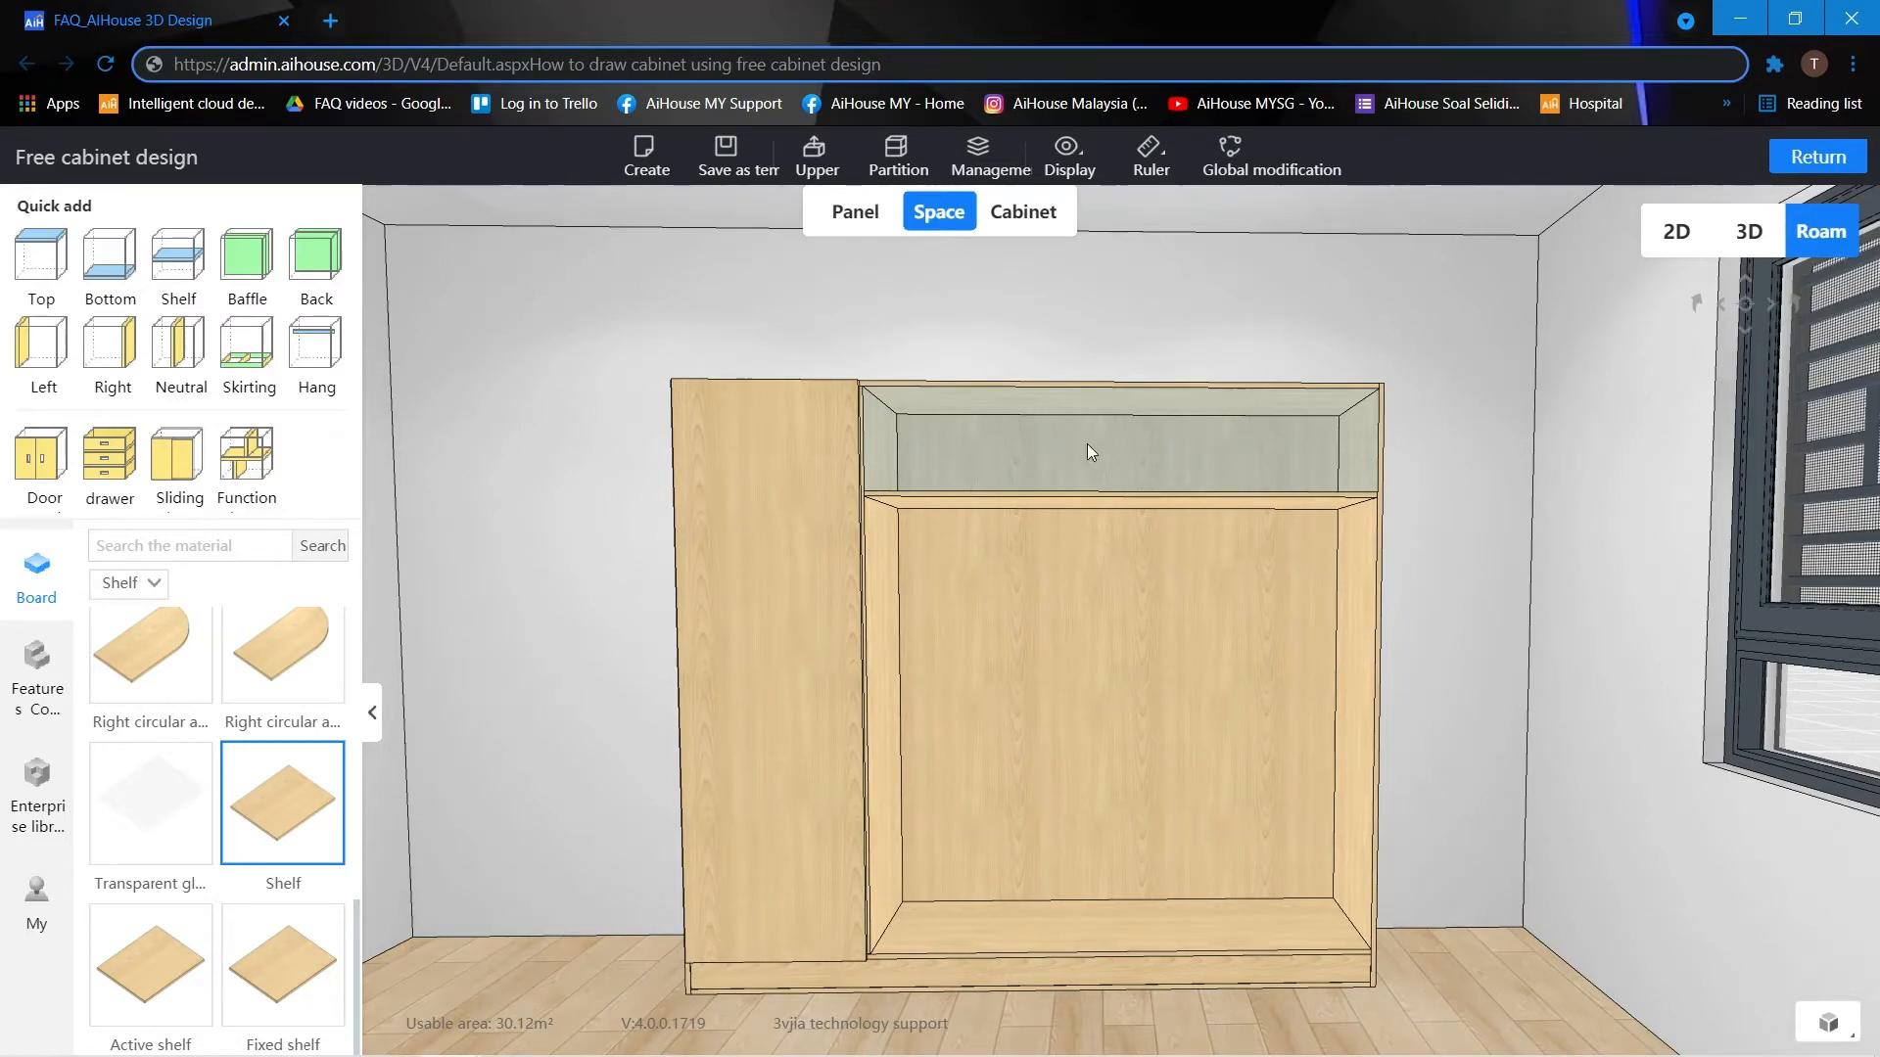
Start a partition of the 350 high upper compartment, compare the division directions and choose the left-right division.
click(1012, 402)
right_click(1018, 404)
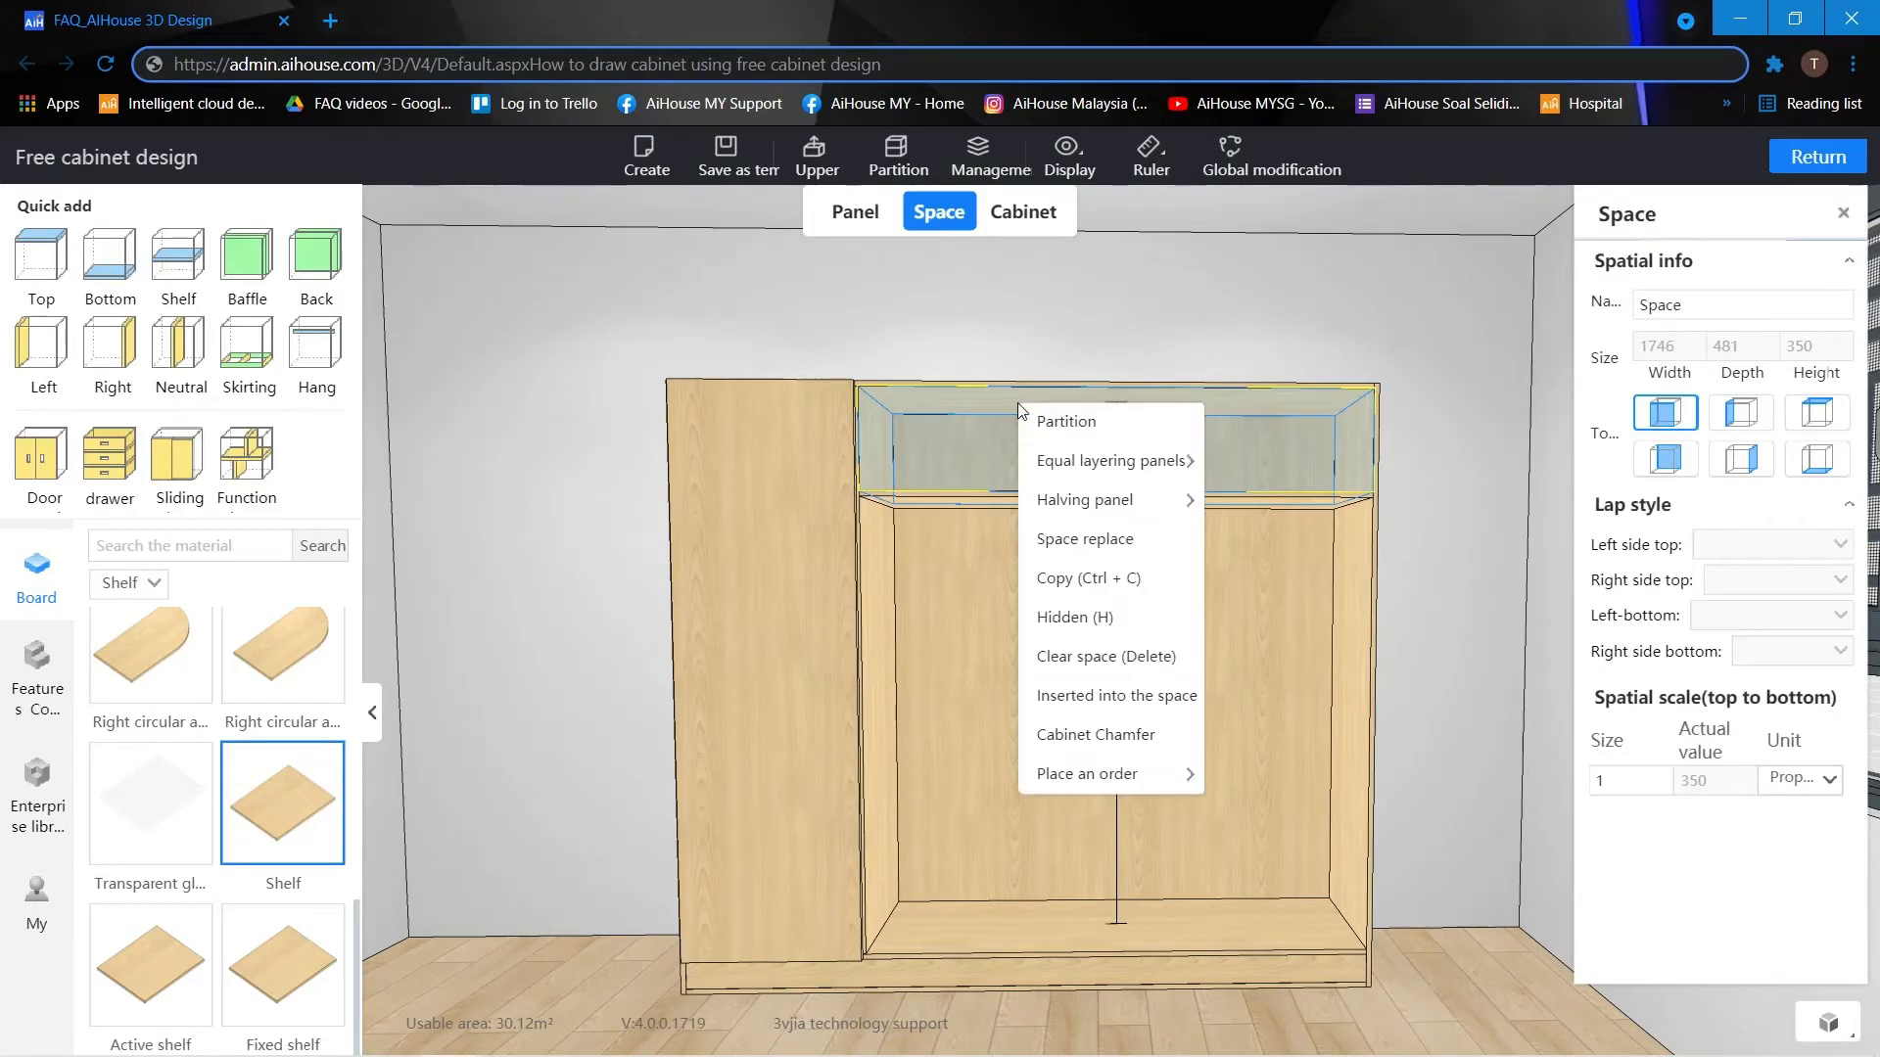
click(1066, 422)
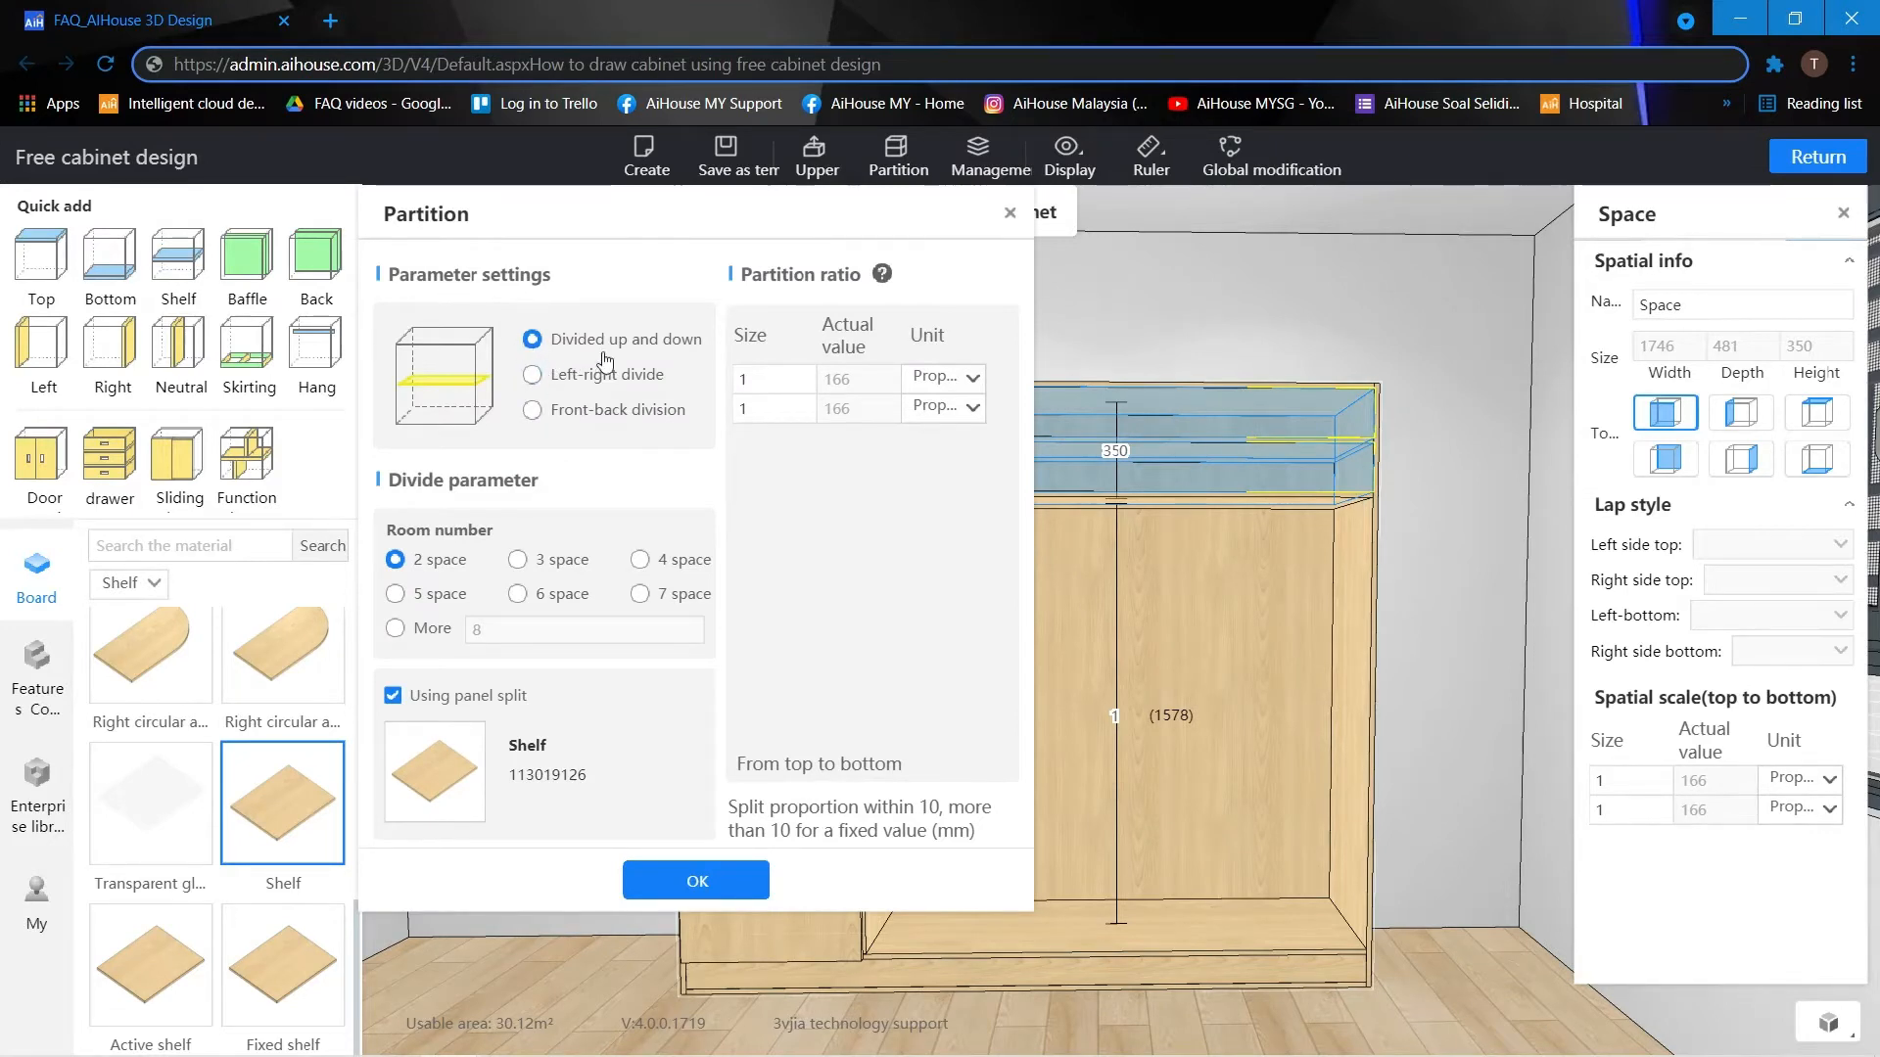
click(533, 375)
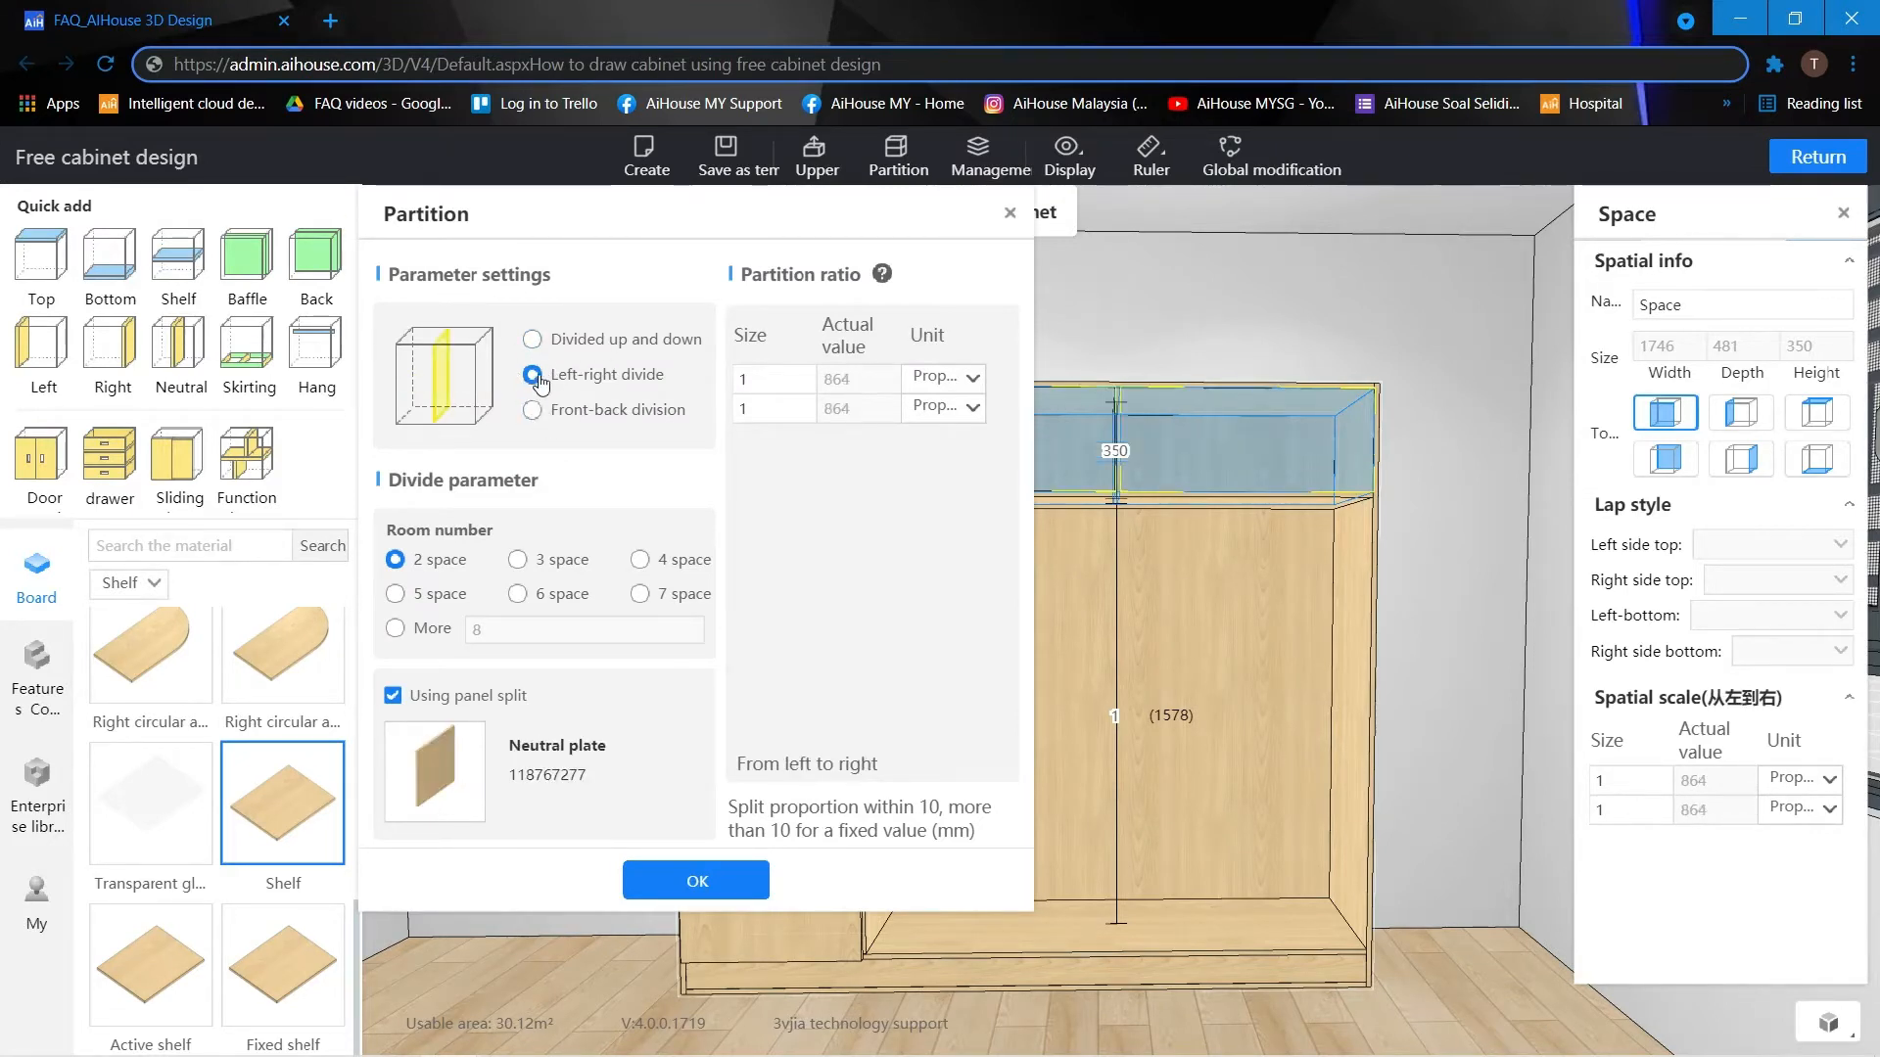
click(532, 411)
click(532, 340)
click(533, 375)
click(532, 411)
click(534, 341)
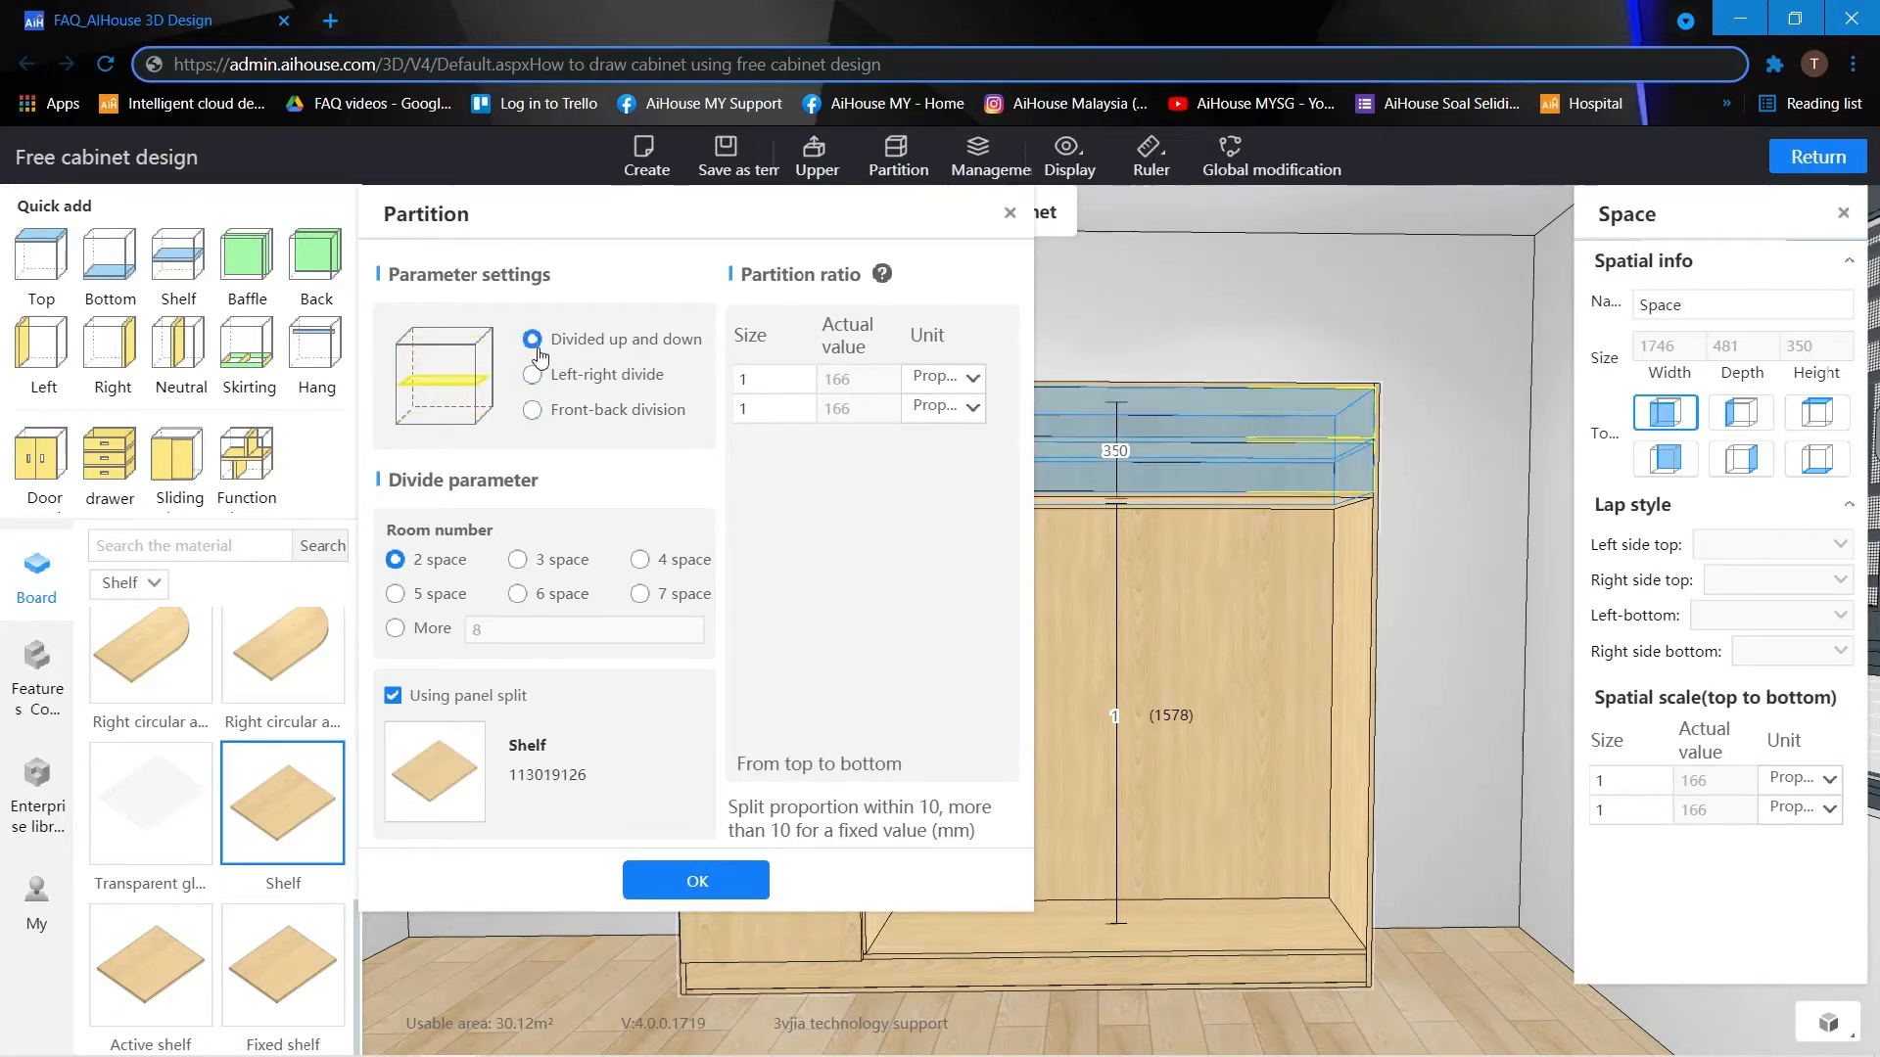
click(532, 376)
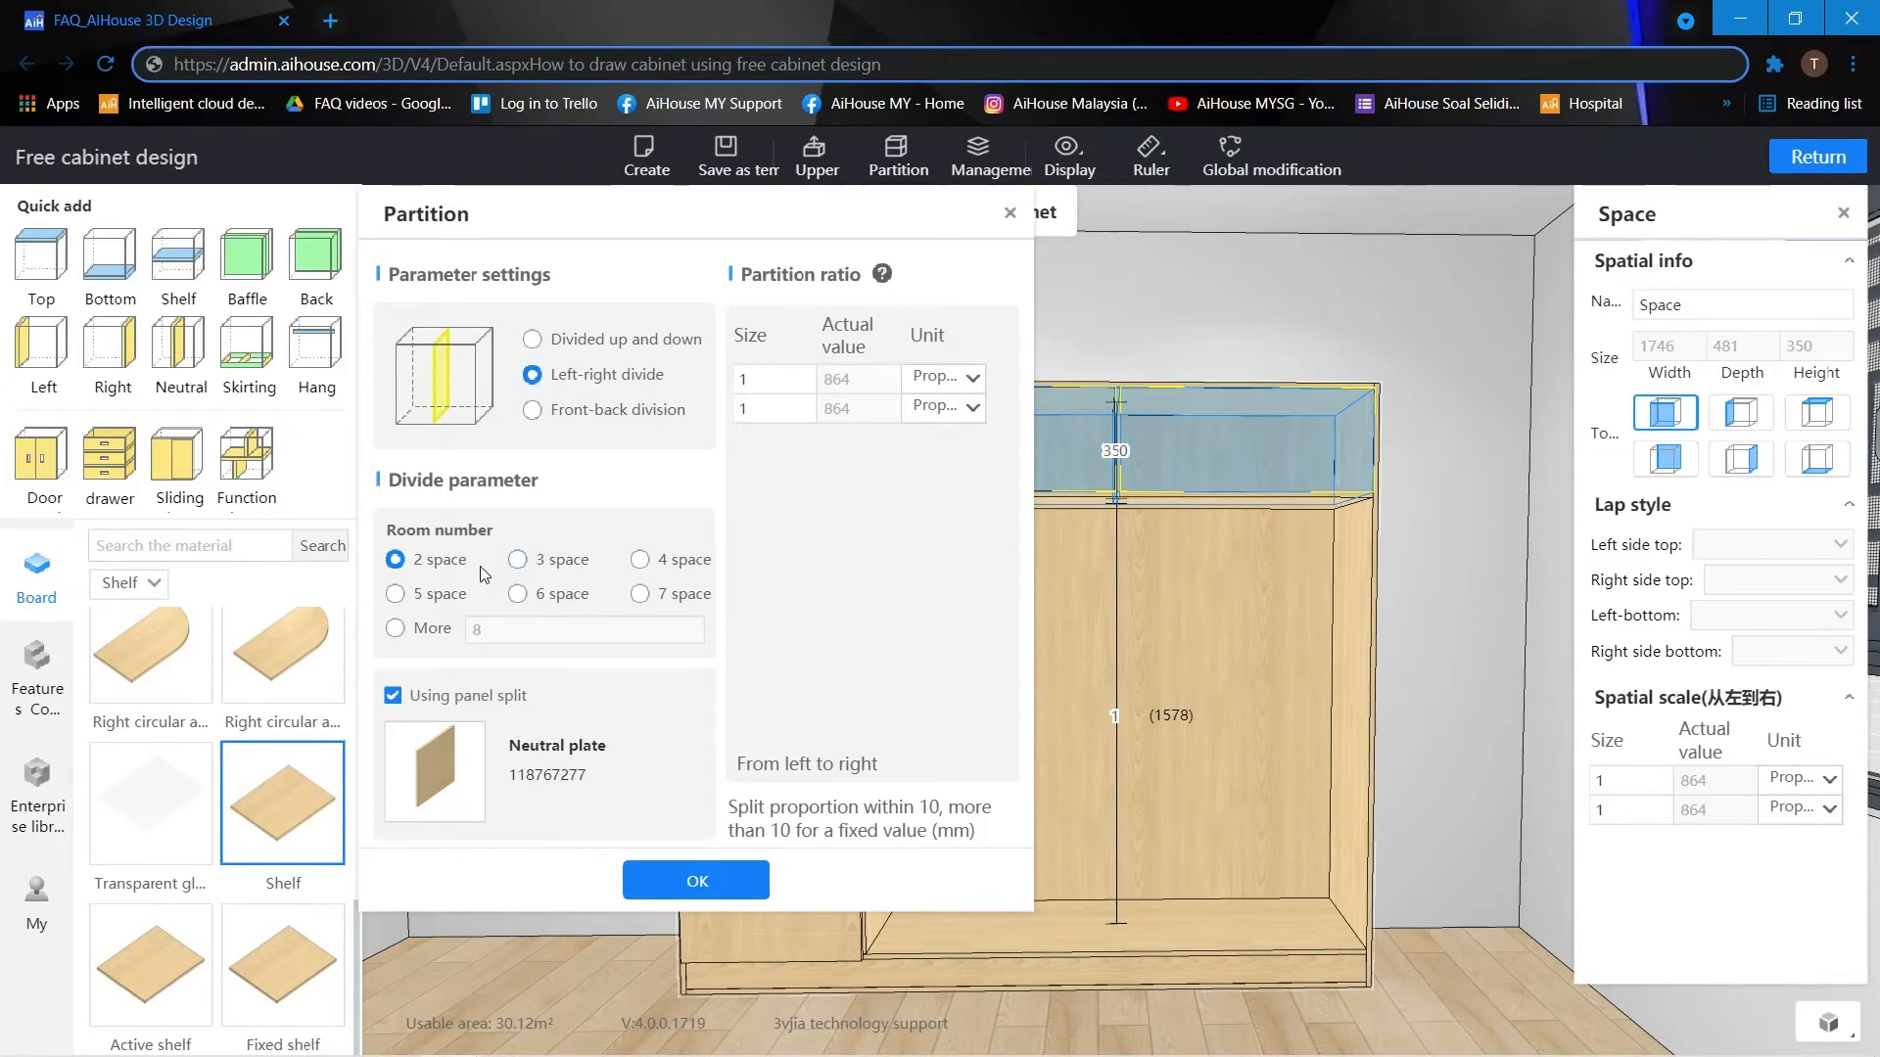
Split the upper compartment into 3 equal spaces using neutral plate panels.
click(517, 560)
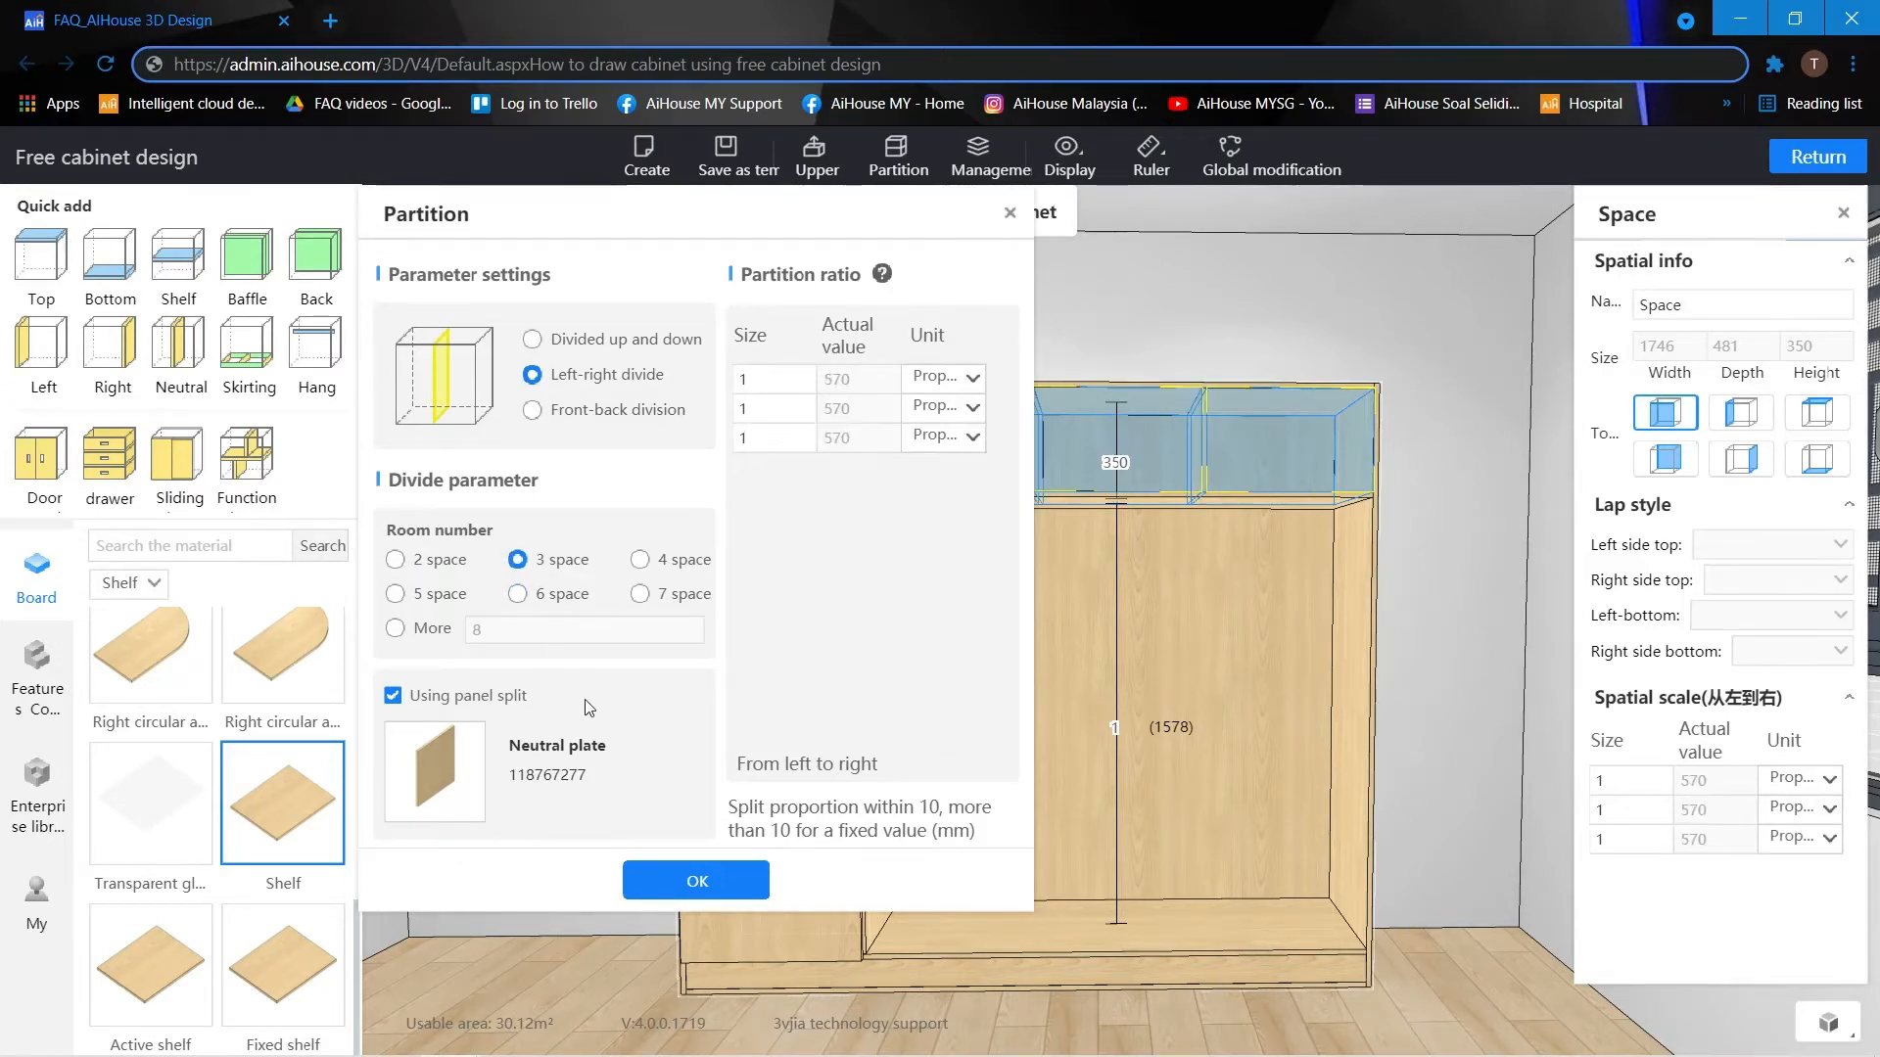
click(696, 880)
click(1507, 491)
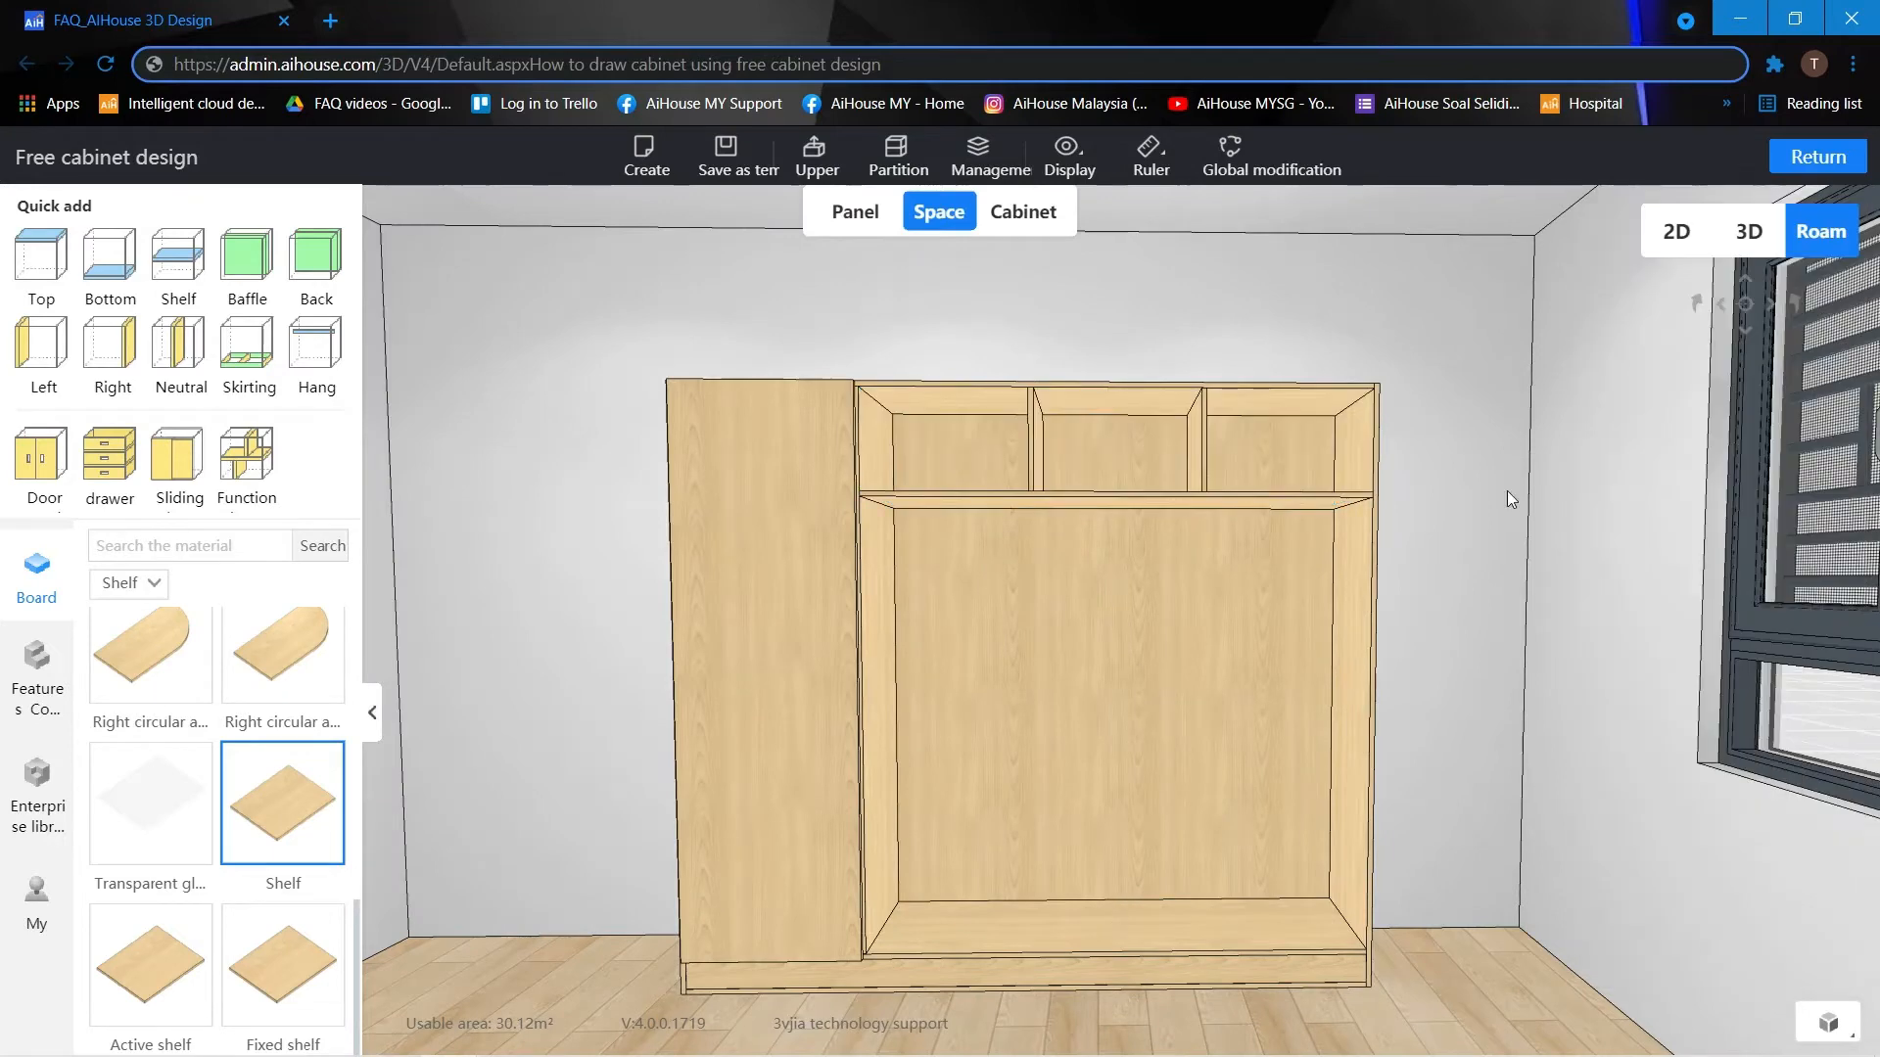
Install a left-hinged door on the left upper compartment with left and right covers set to 7.5 half-overlay.
drag(1507, 491, 1507, 474)
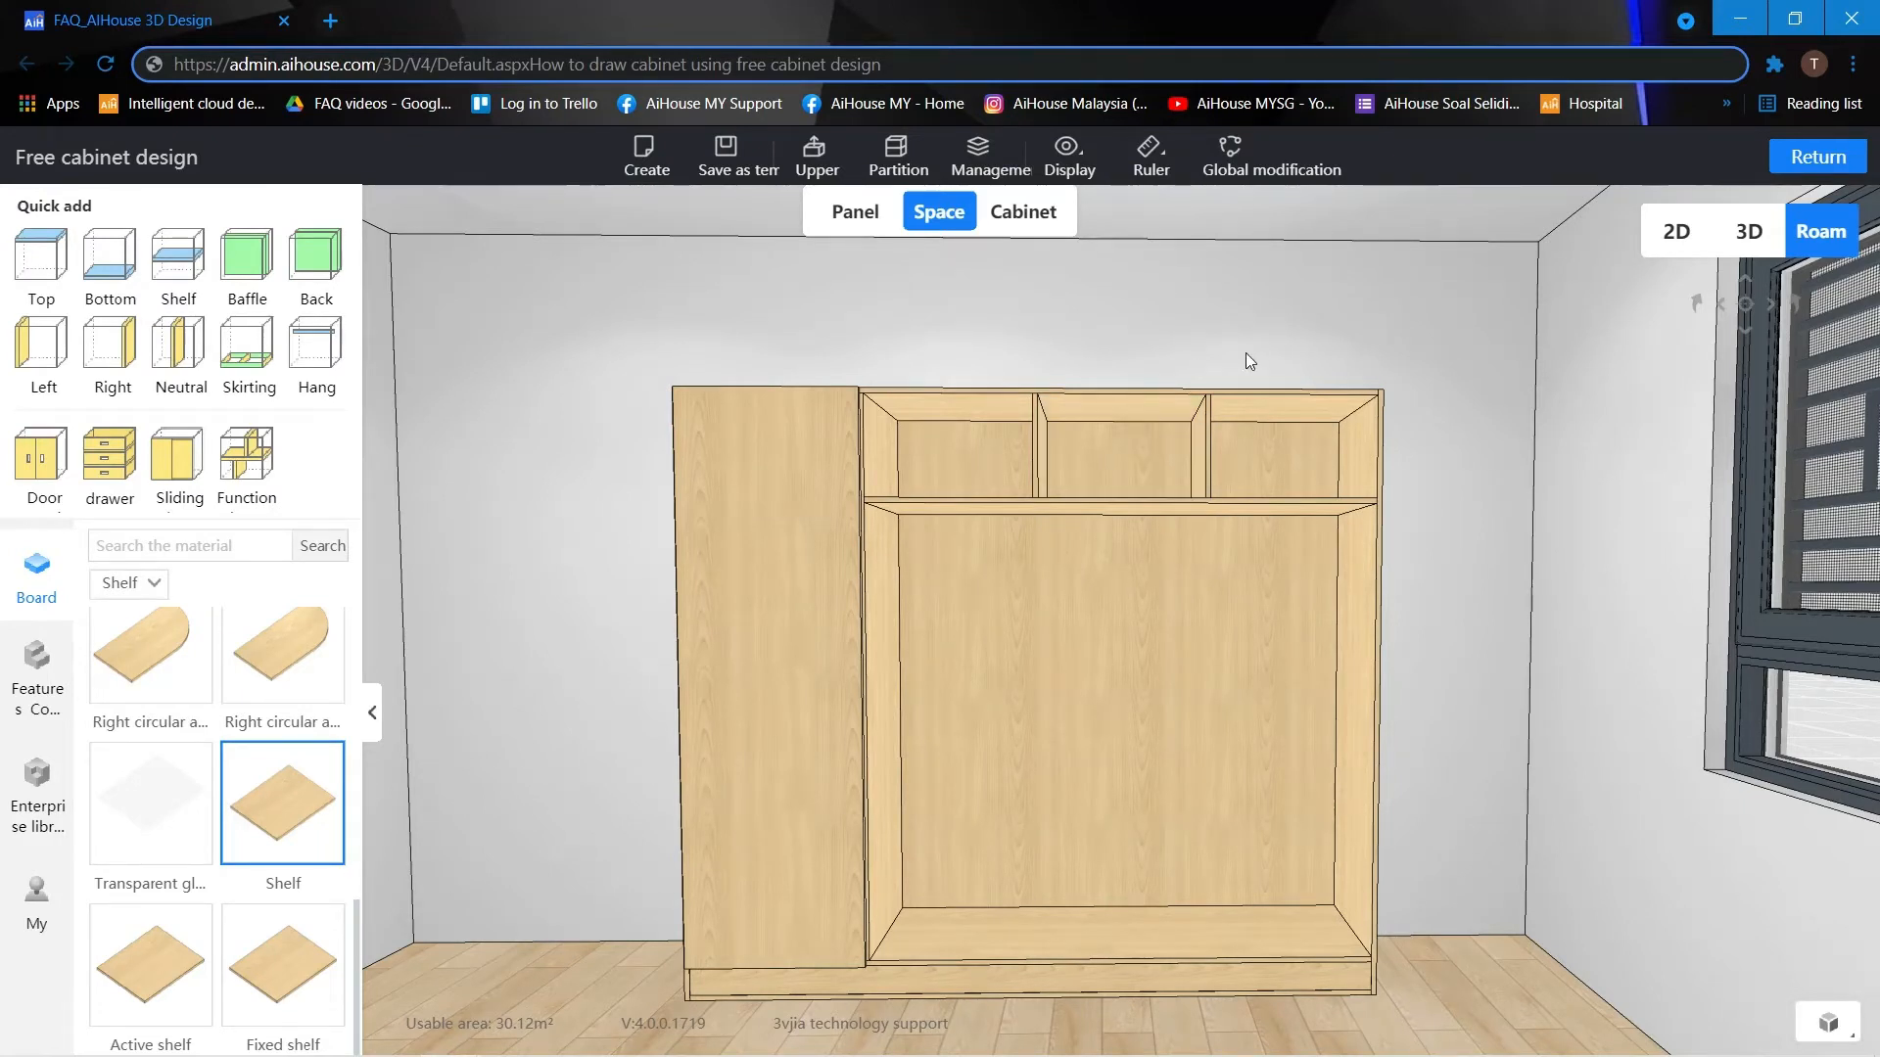
drag(1238, 343, 1237, 345)
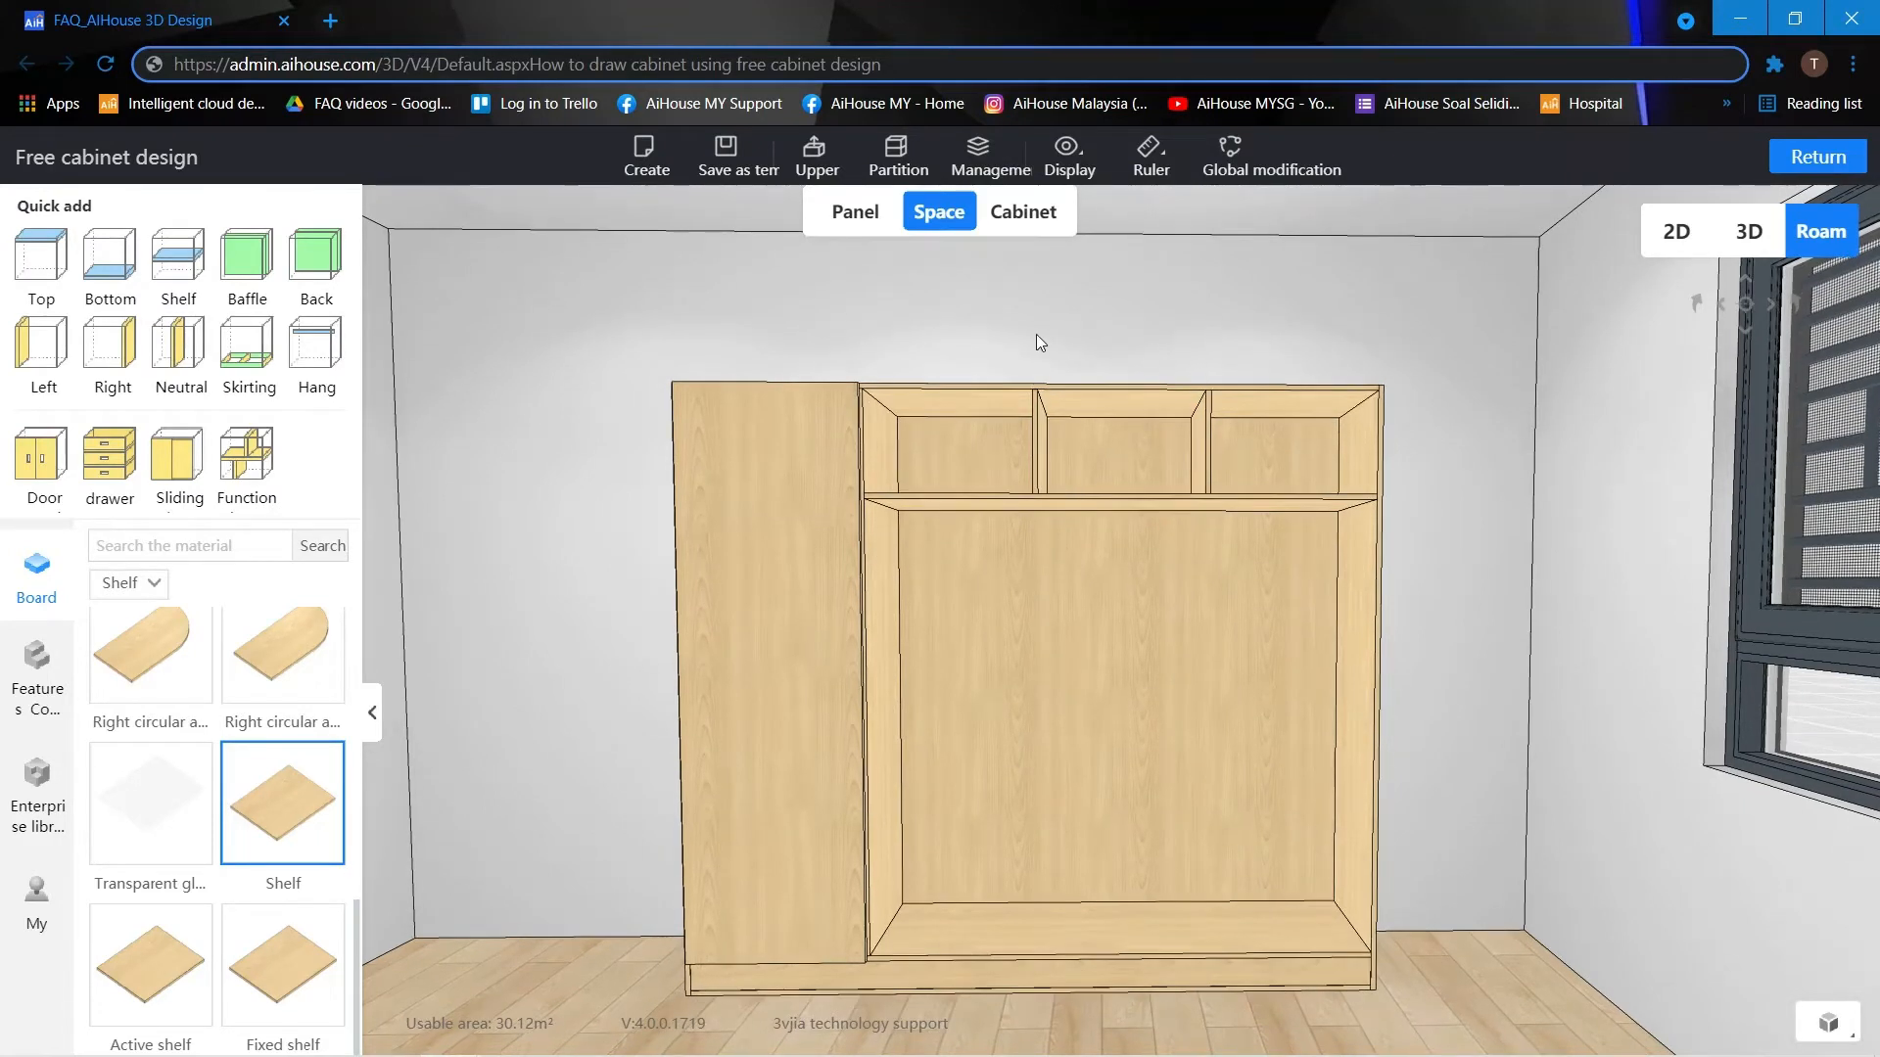
click(949, 438)
click(39, 474)
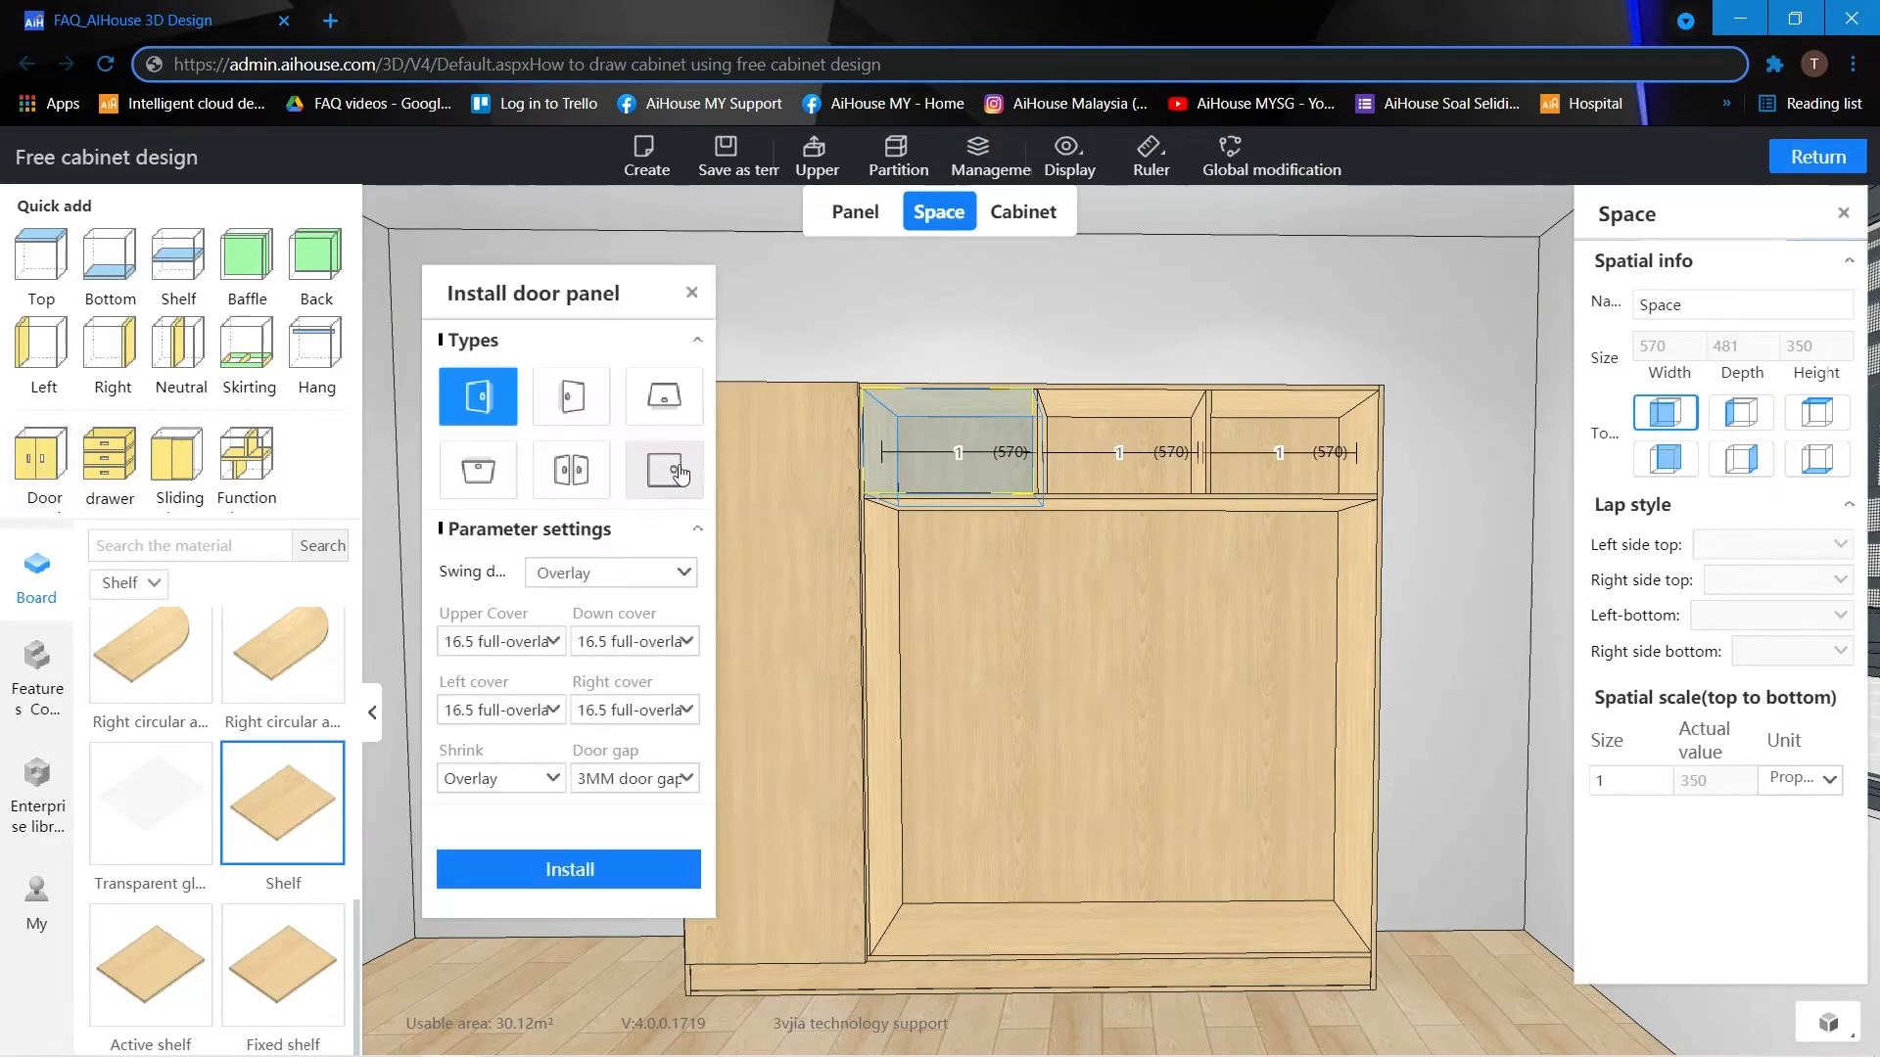
click(535, 710)
click(524, 770)
click(671, 710)
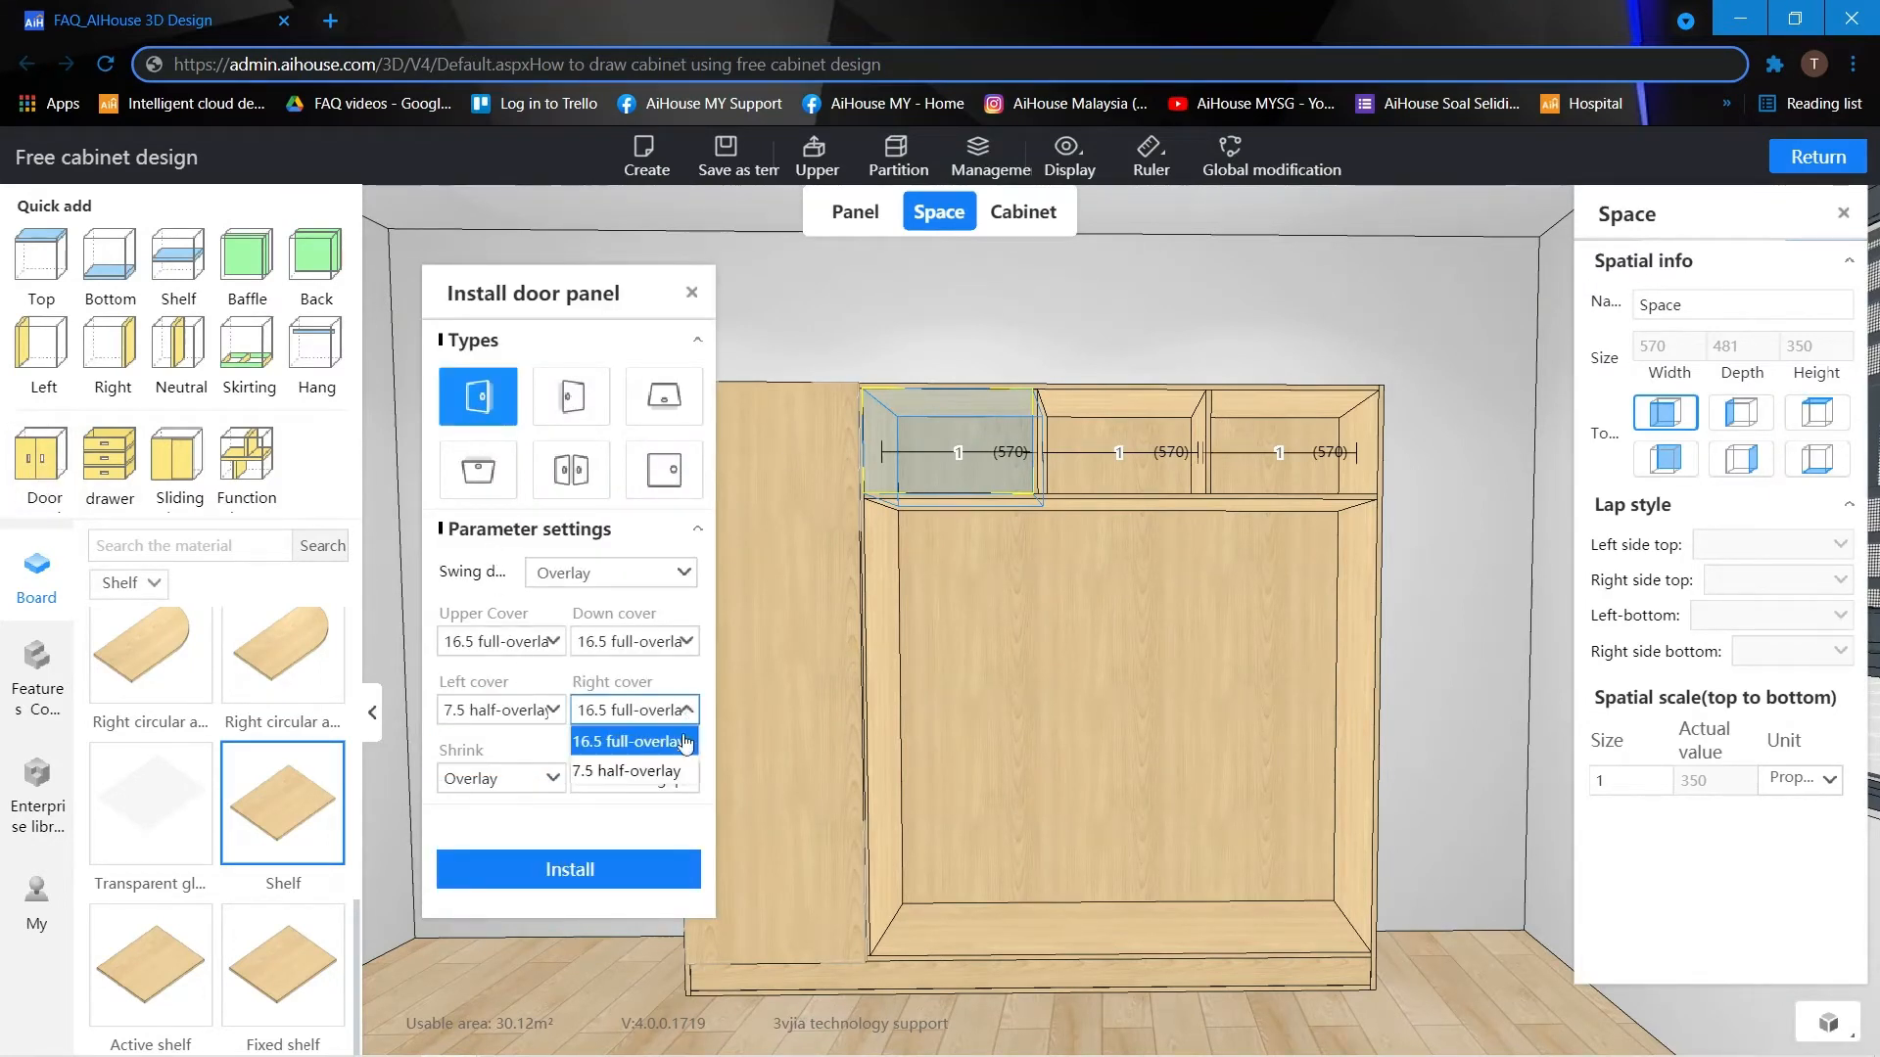
click(649, 770)
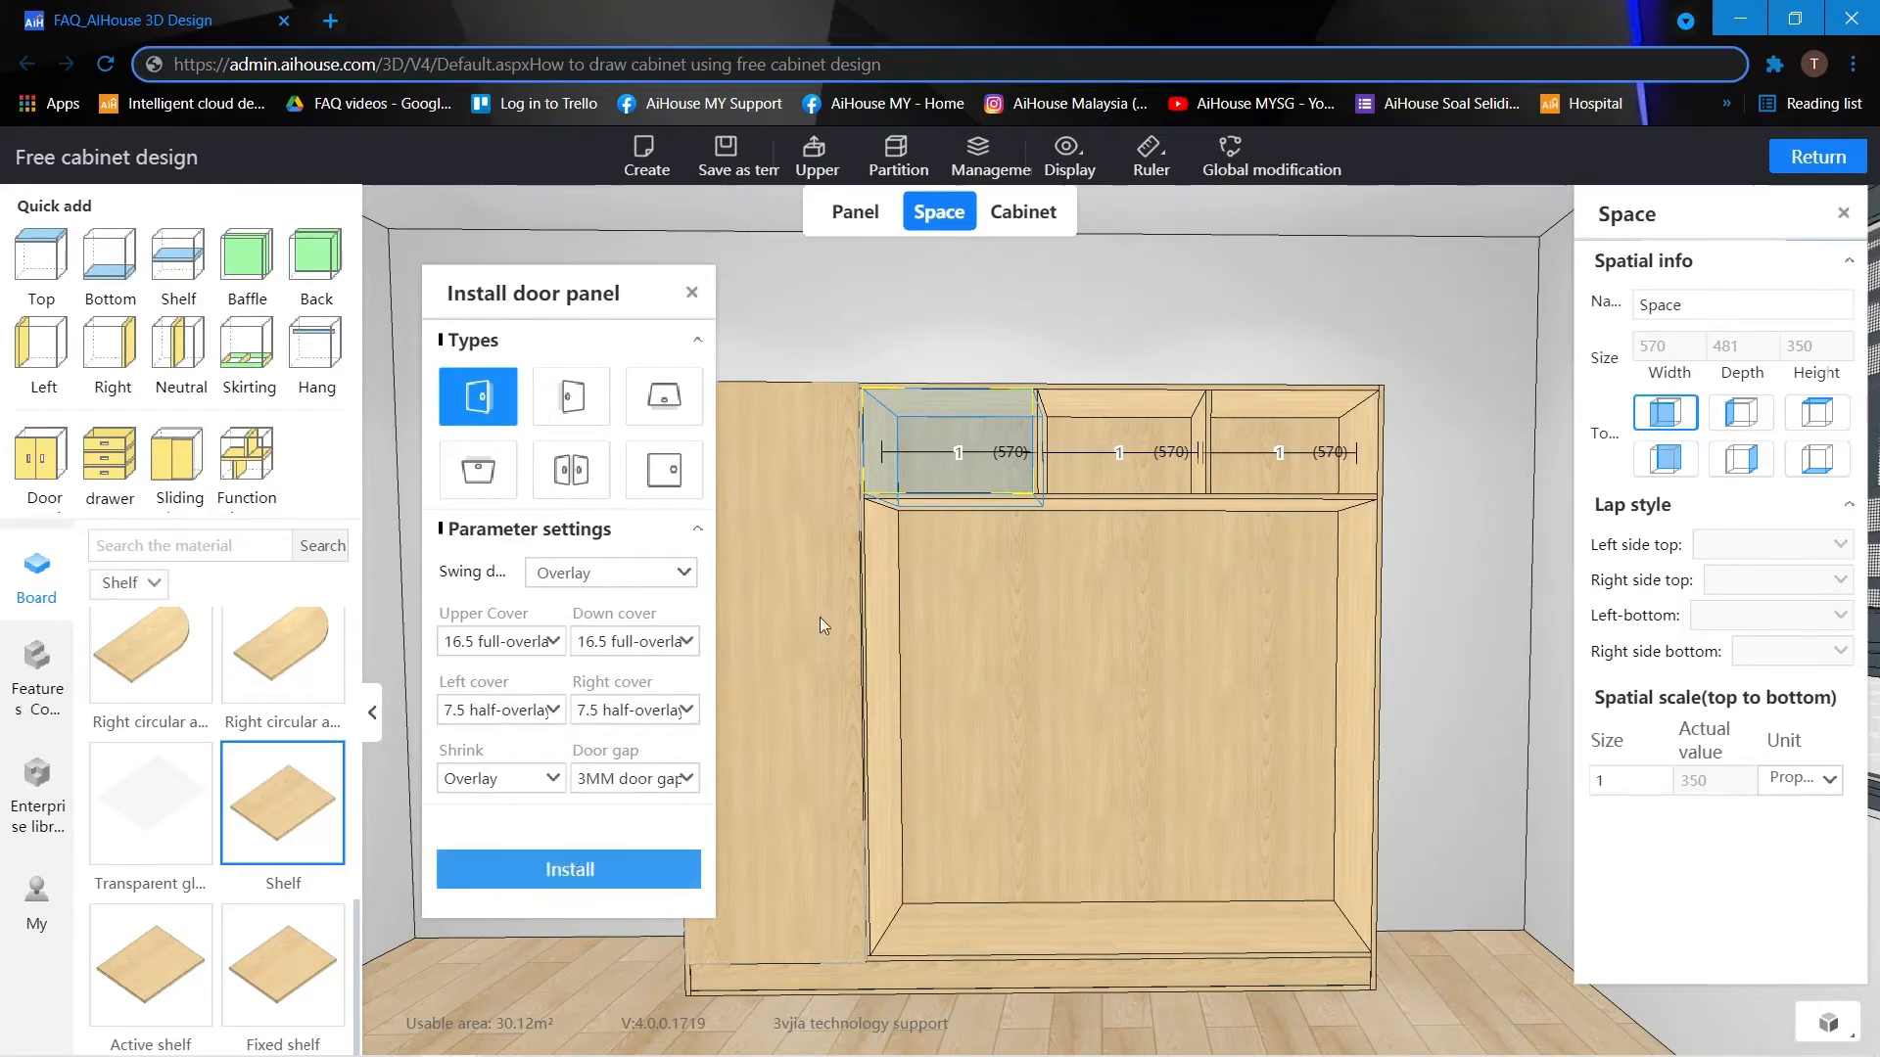
Install a left-hinged door on the middle upper compartment and a right-hinged door on the right one, keeping the 7.5 half-overlay side covers.
click(1088, 421)
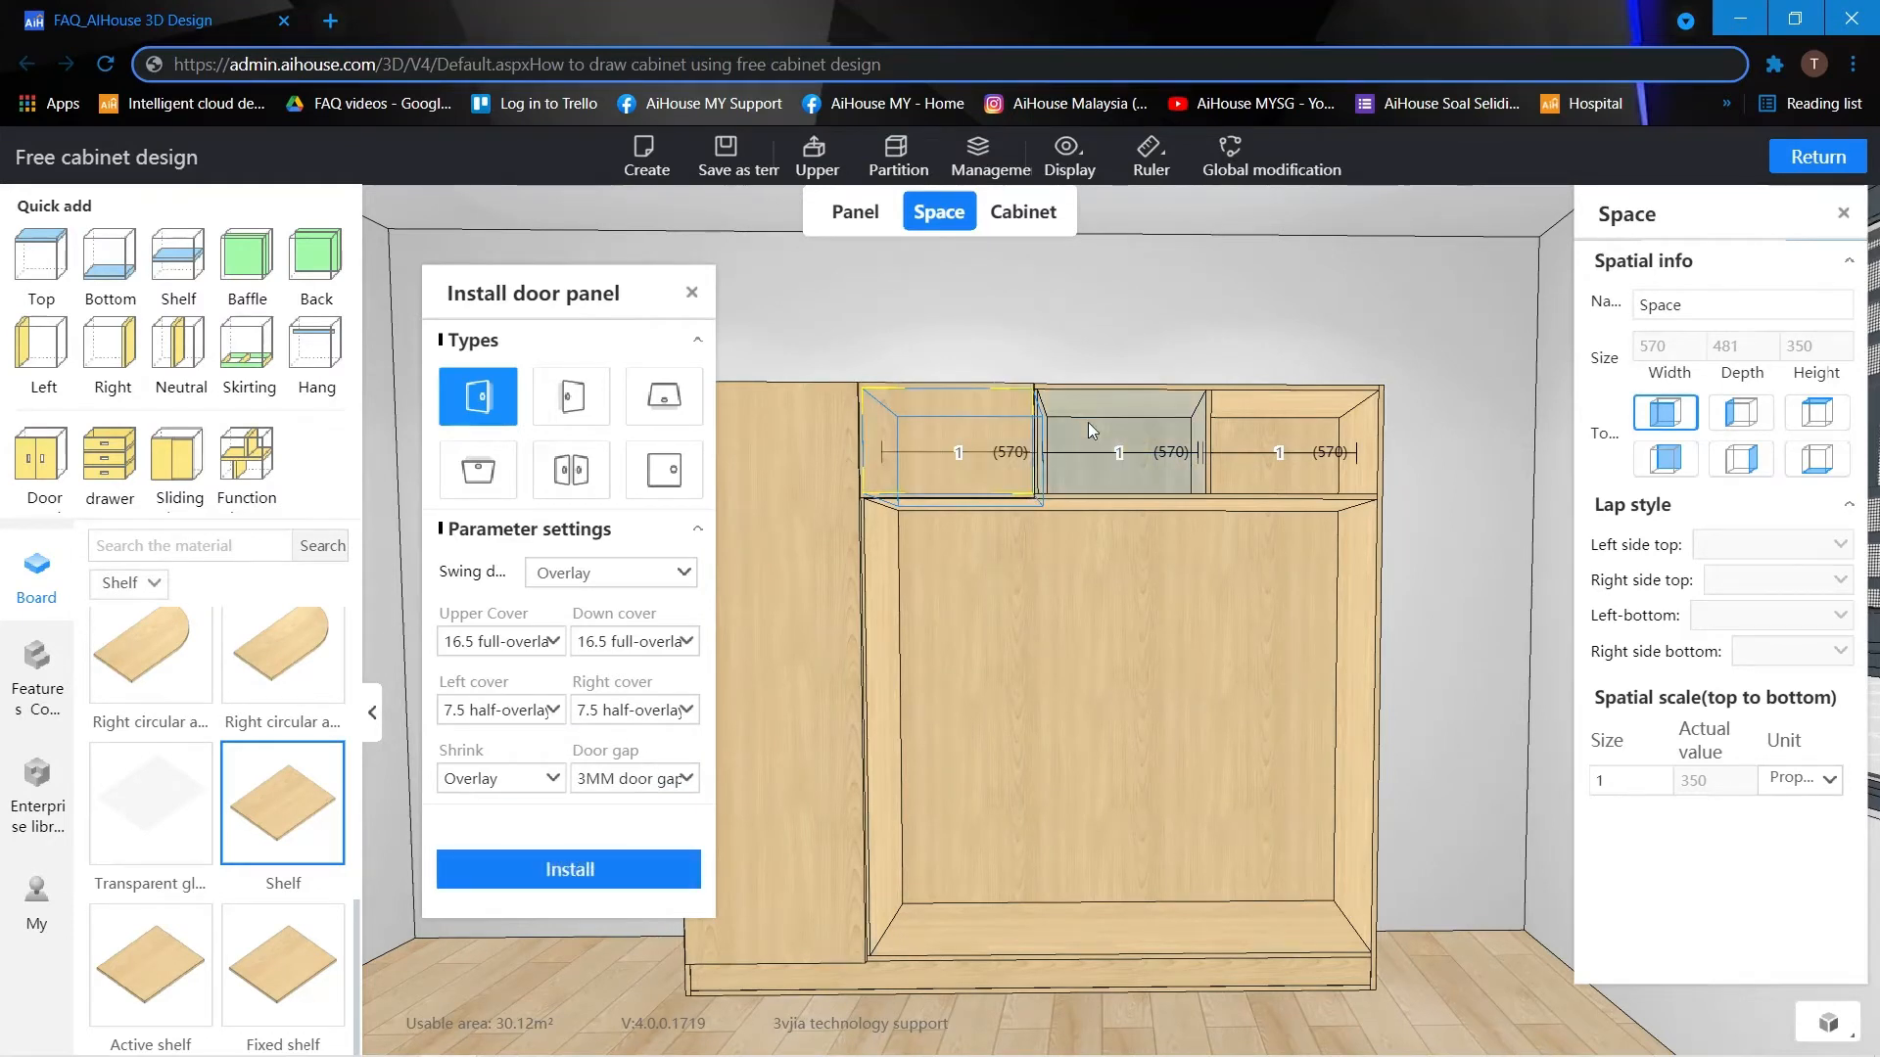
click(581, 879)
click(1236, 417)
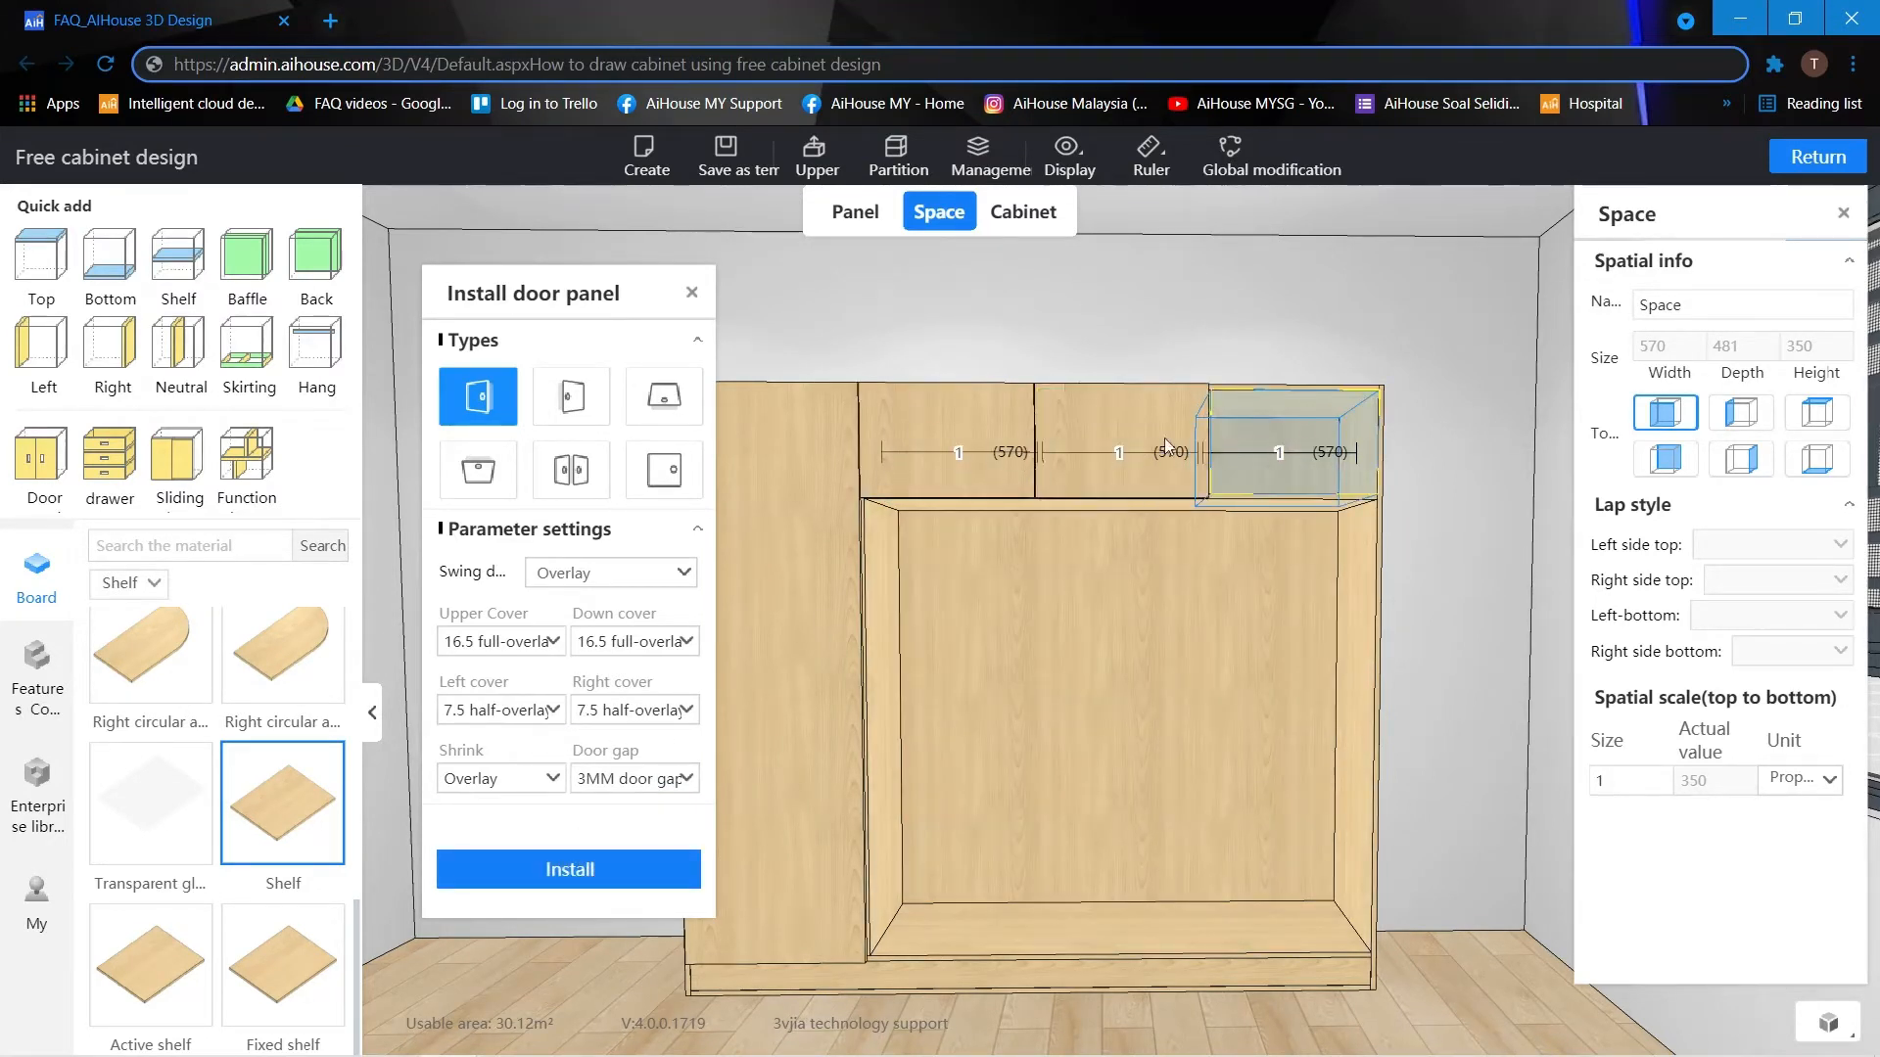
click(573, 397)
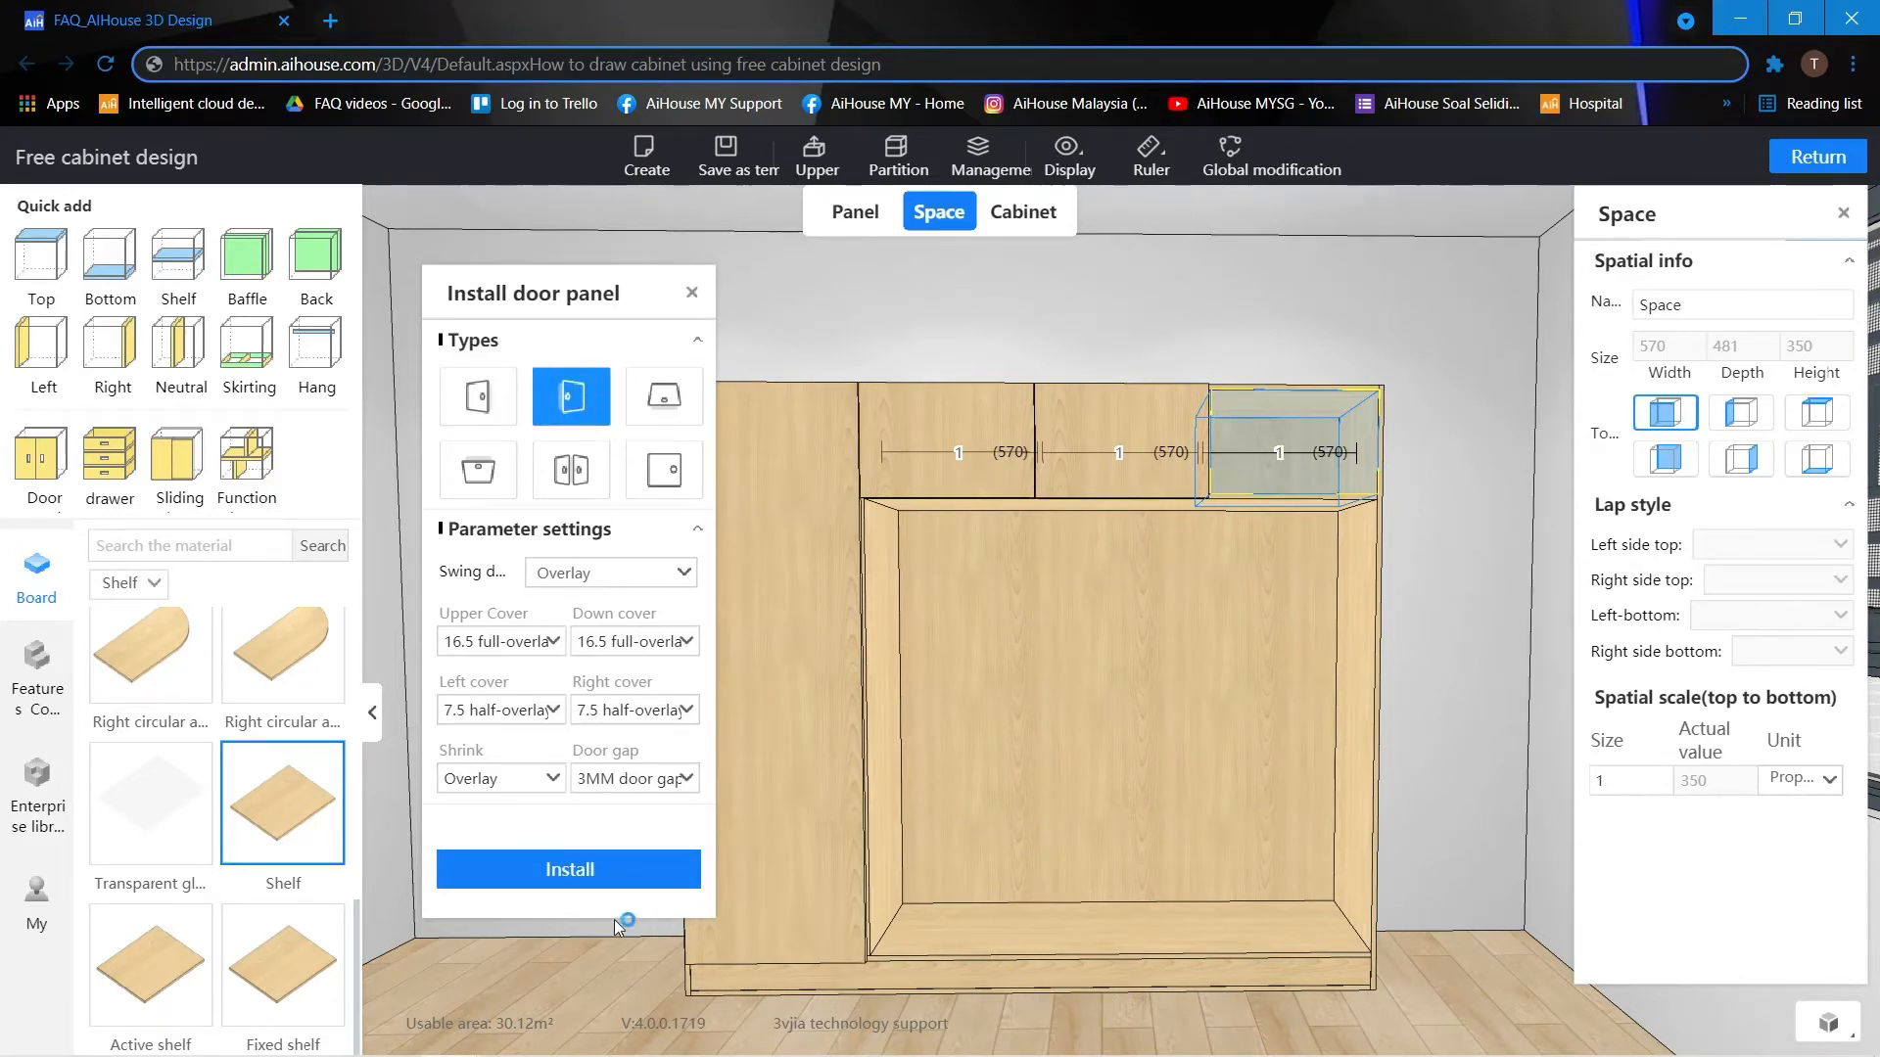
click(606, 872)
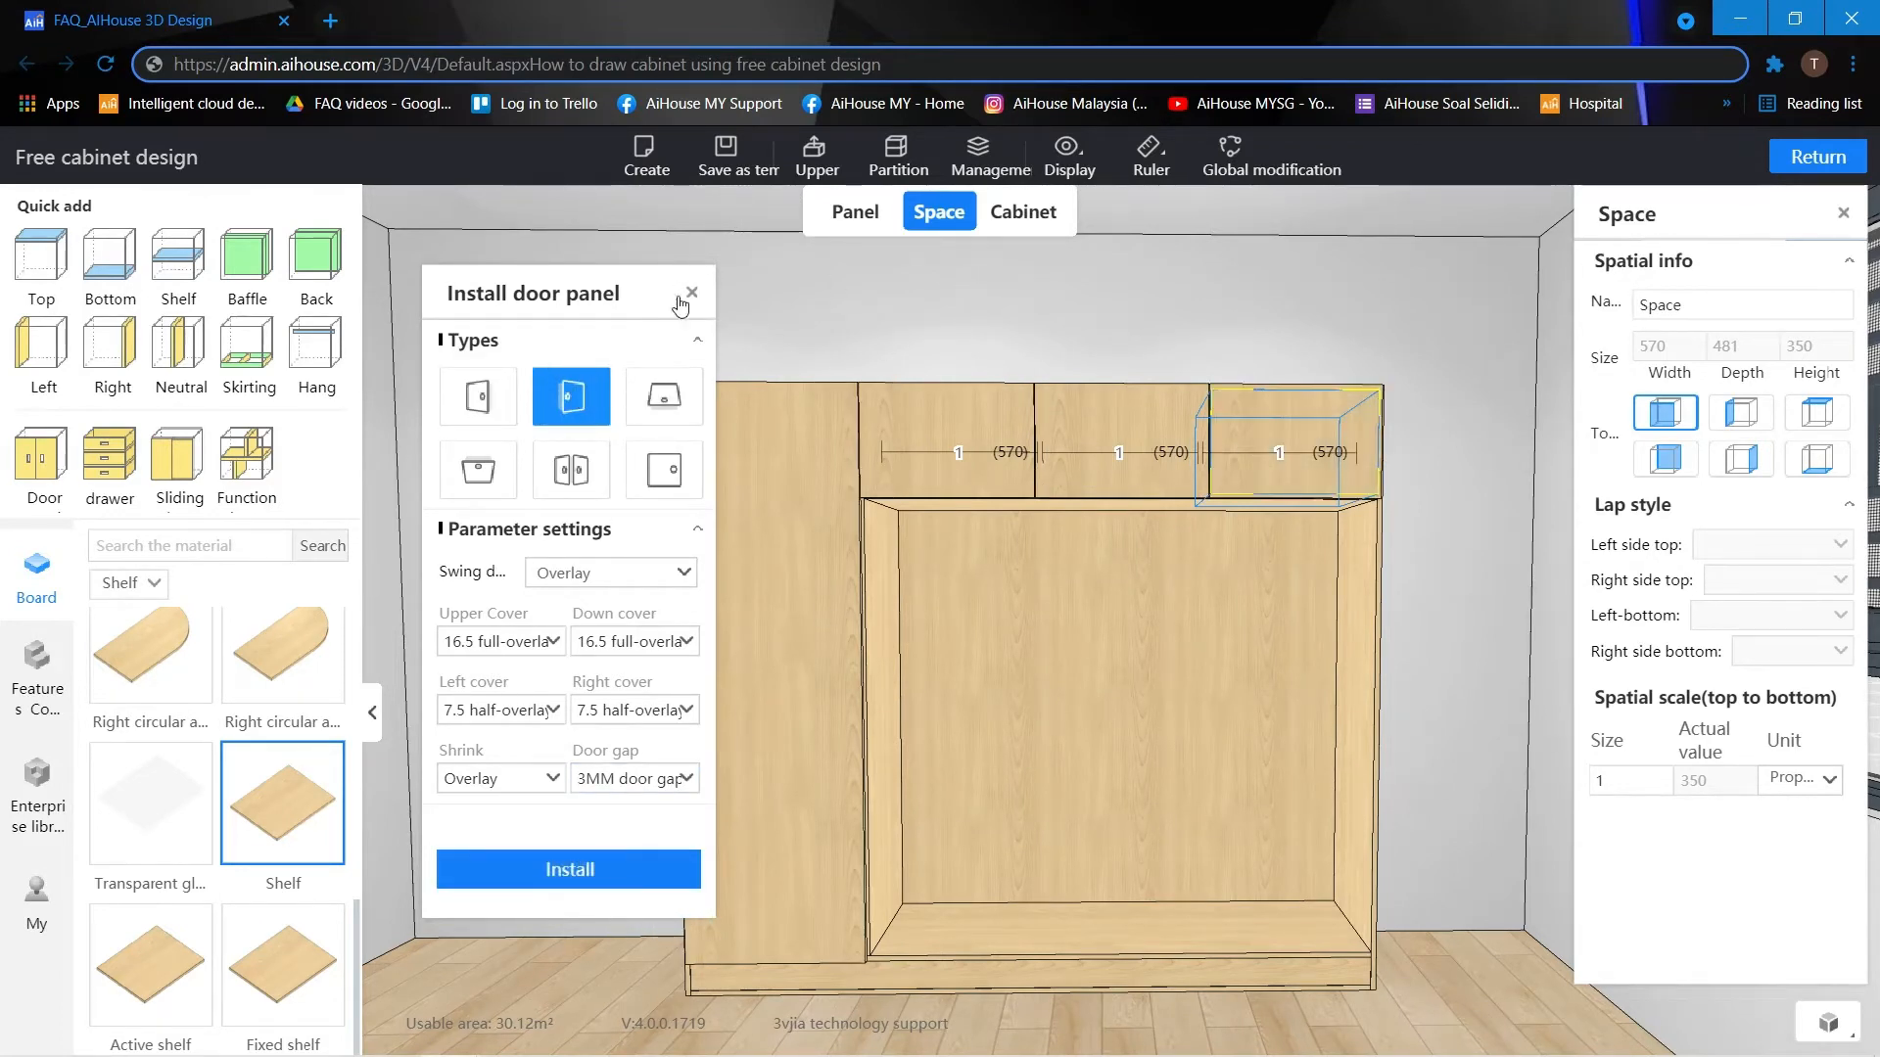
click(691, 293)
key(o)
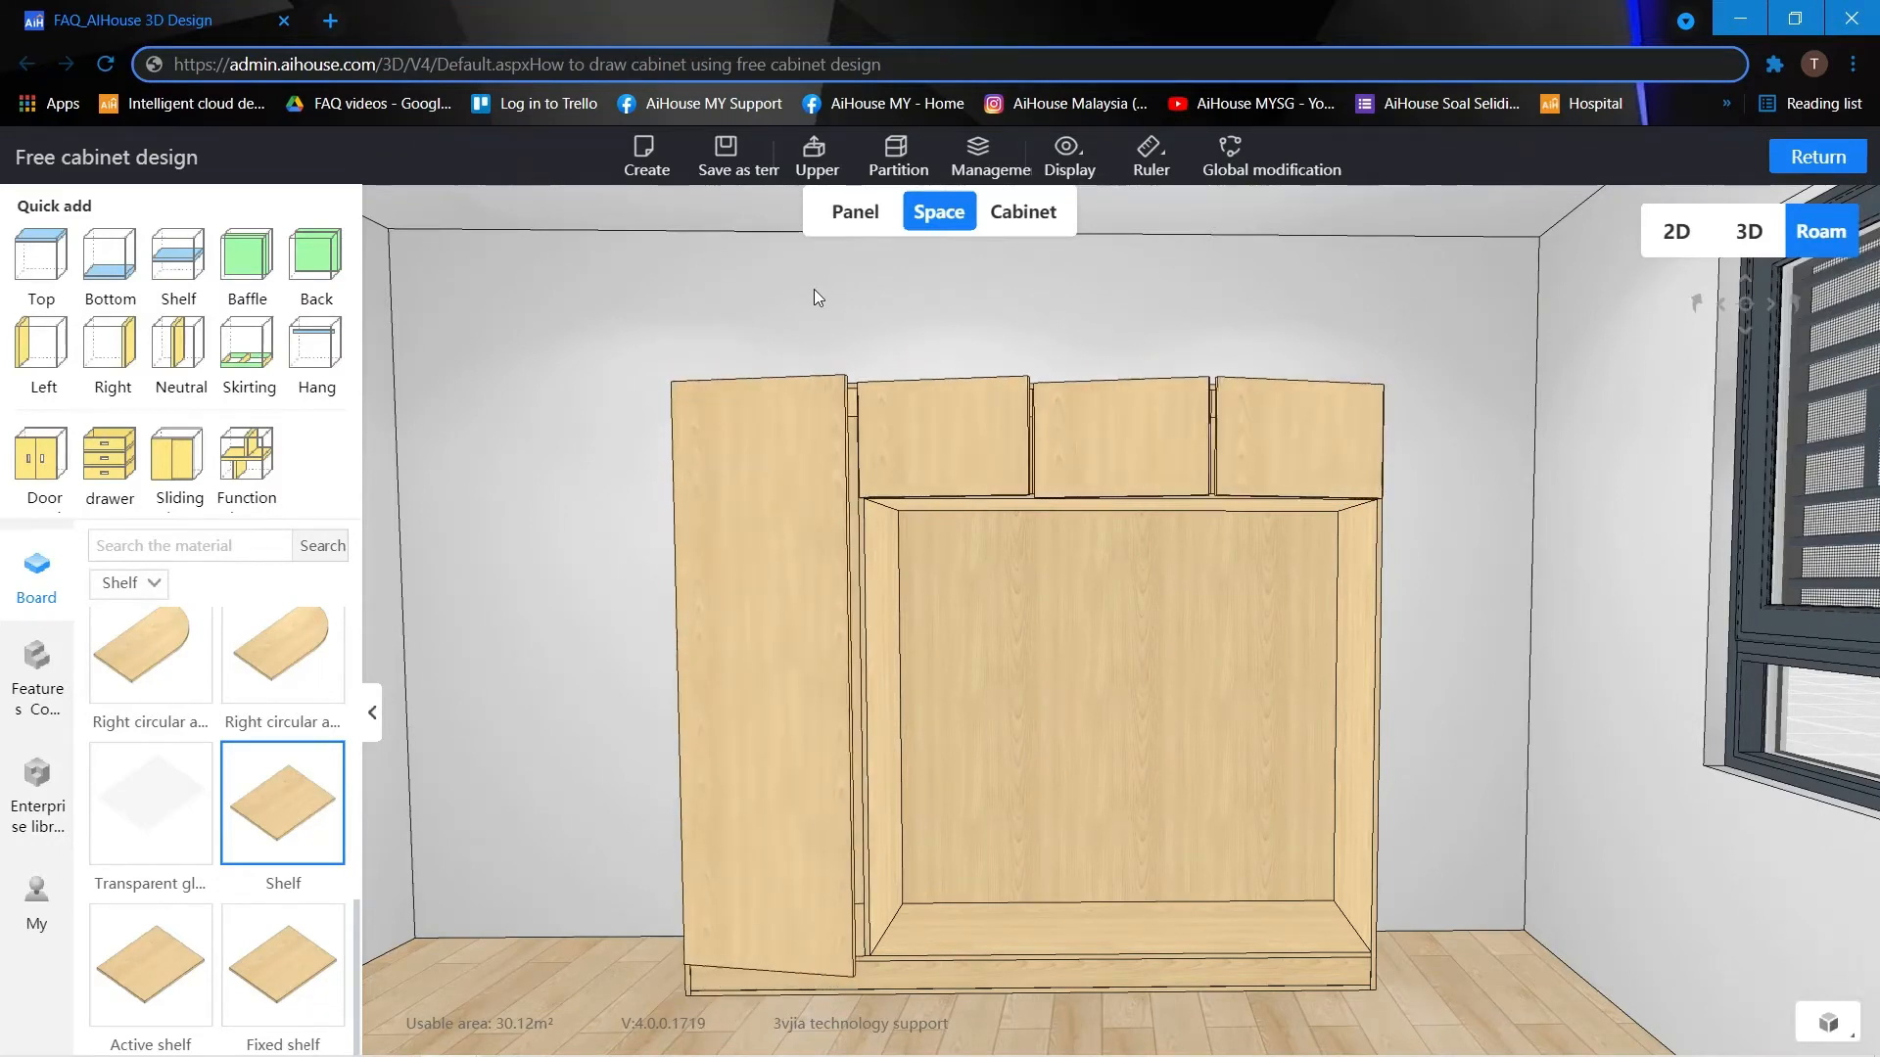
key(e)
Add a shelf to the open space below the upper doors and set the height of the space beneath it to 780.
scroll(1189, 697, up, 2)
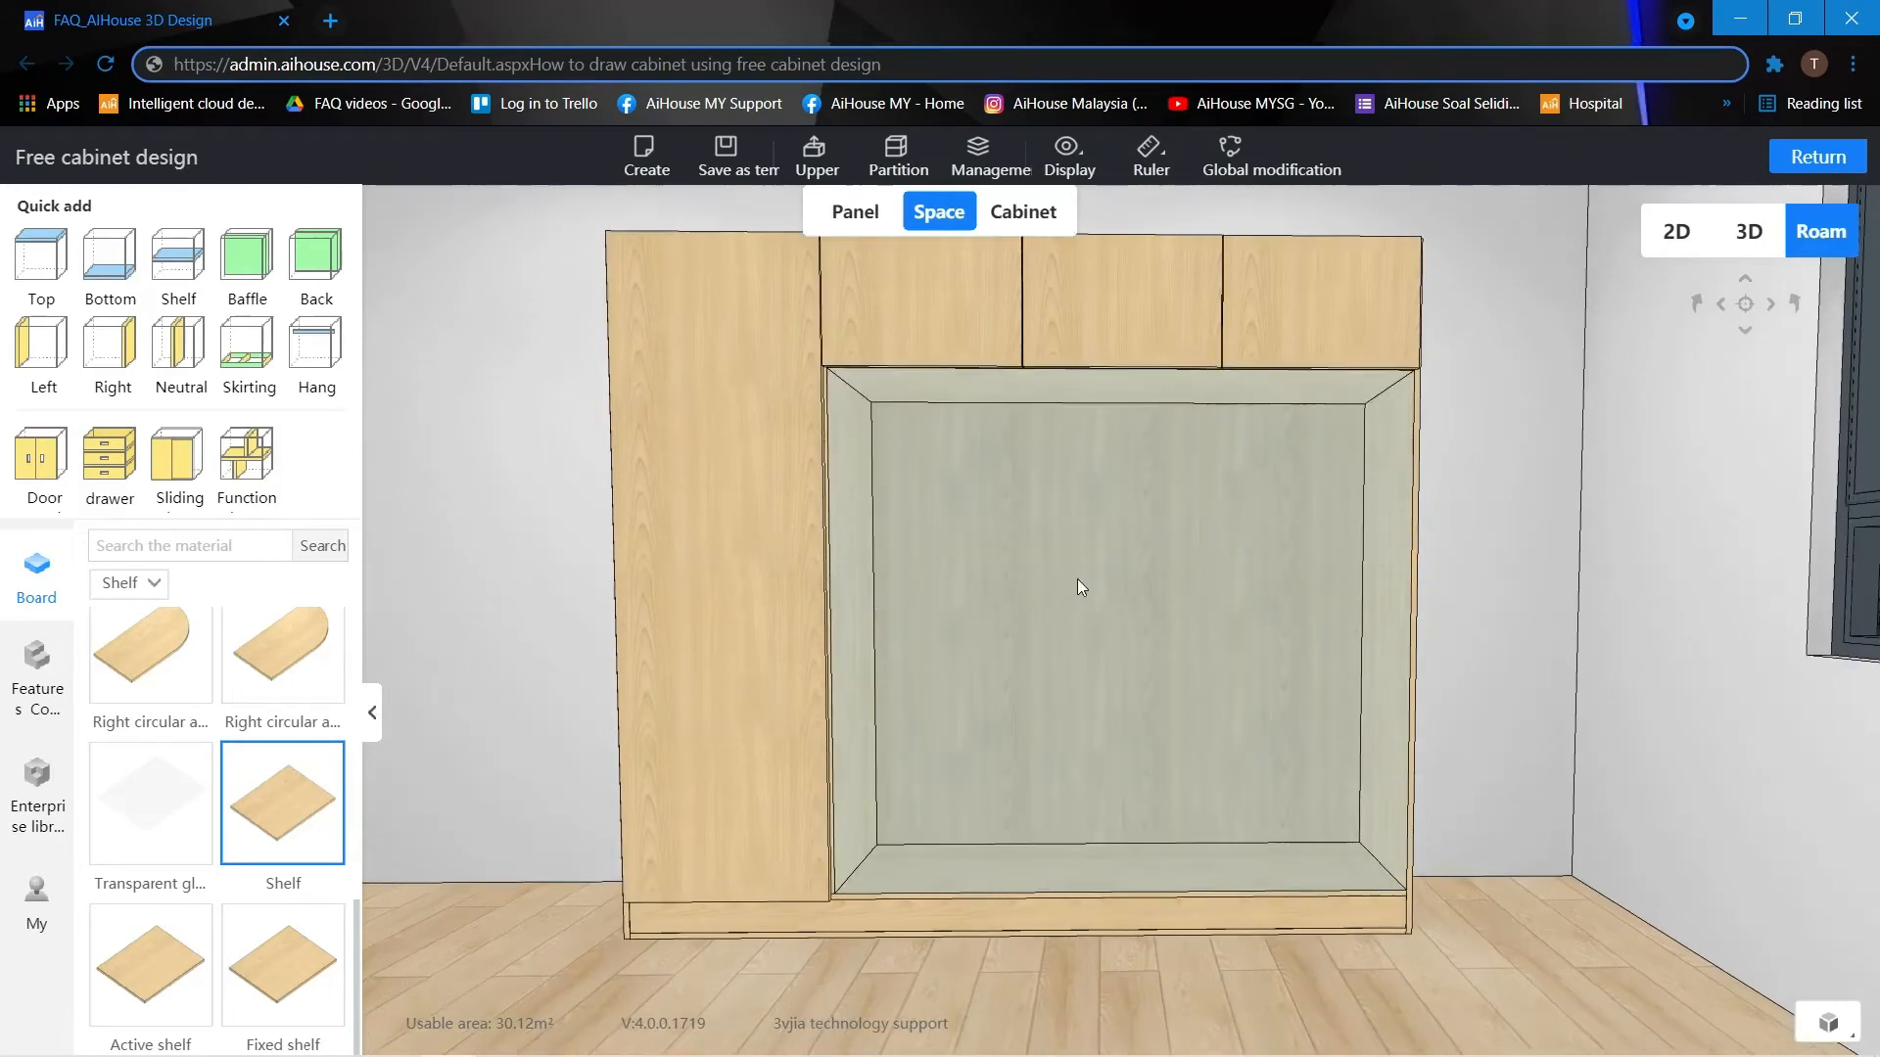
click(1077, 578)
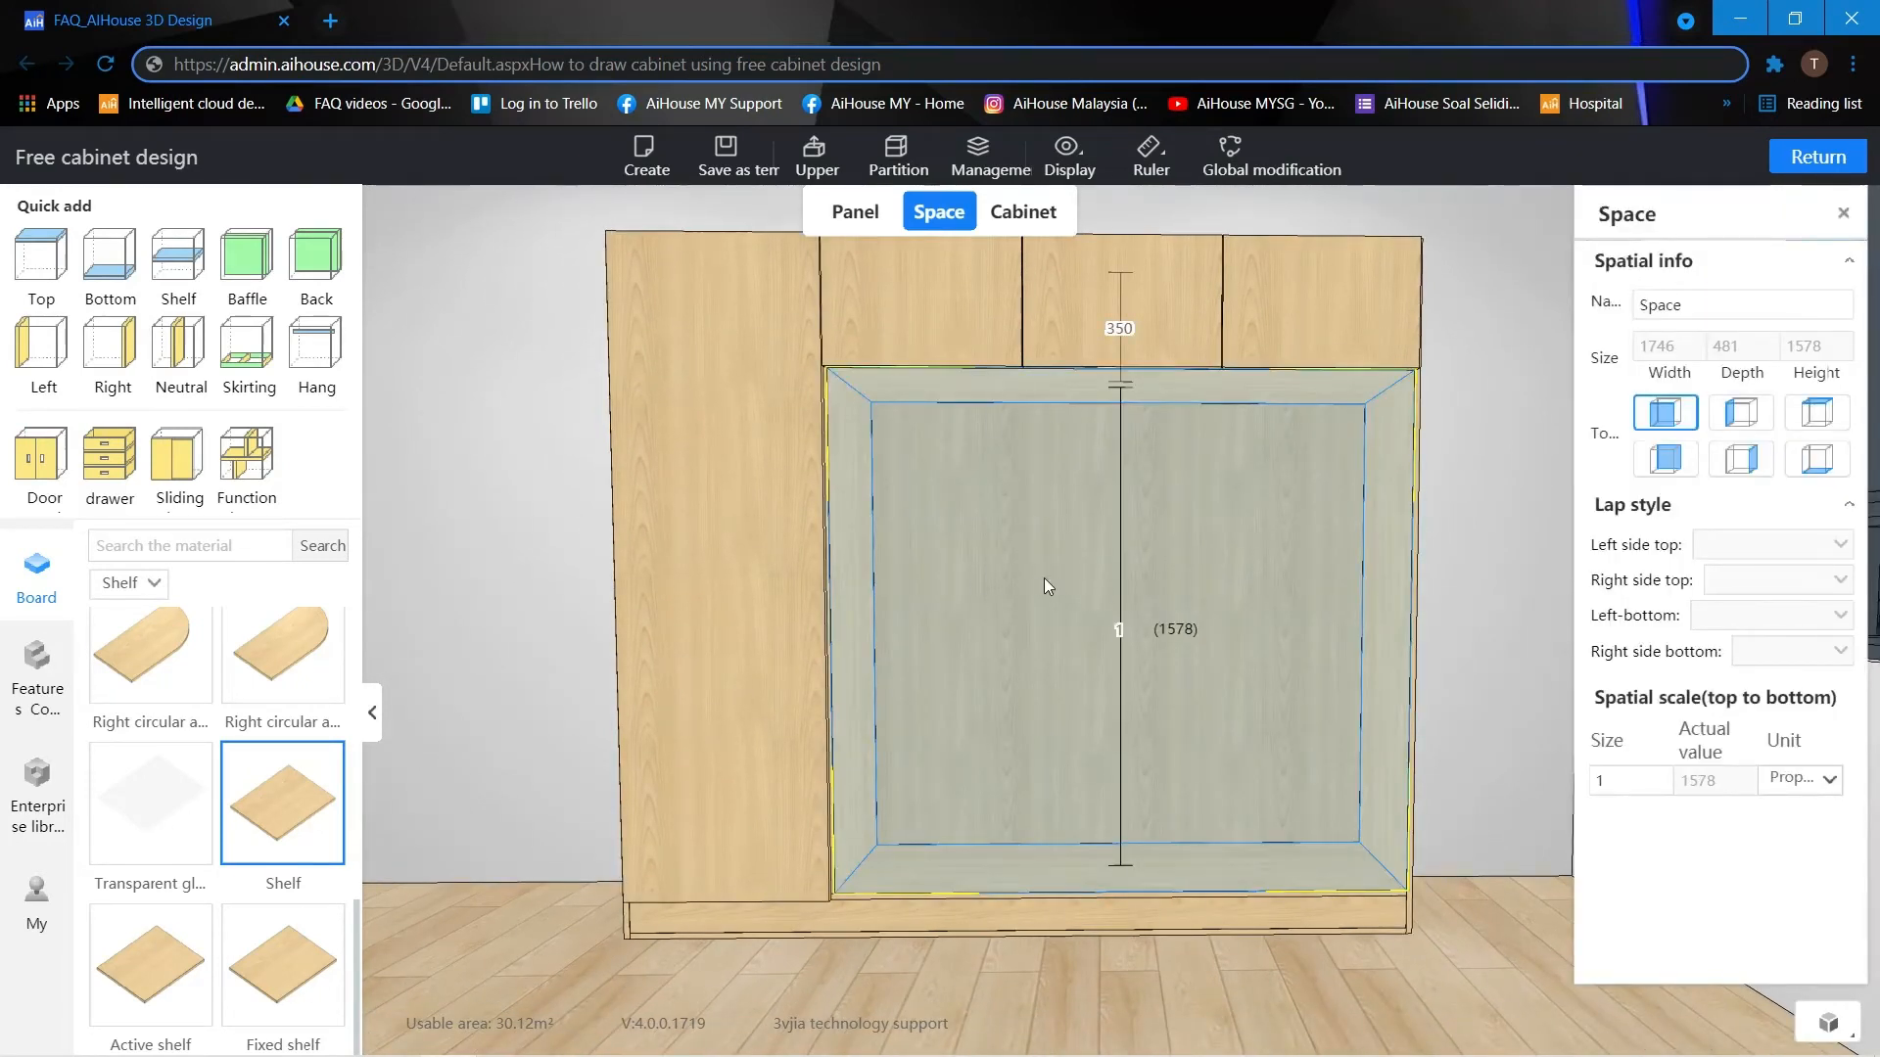
right_click(130, 602)
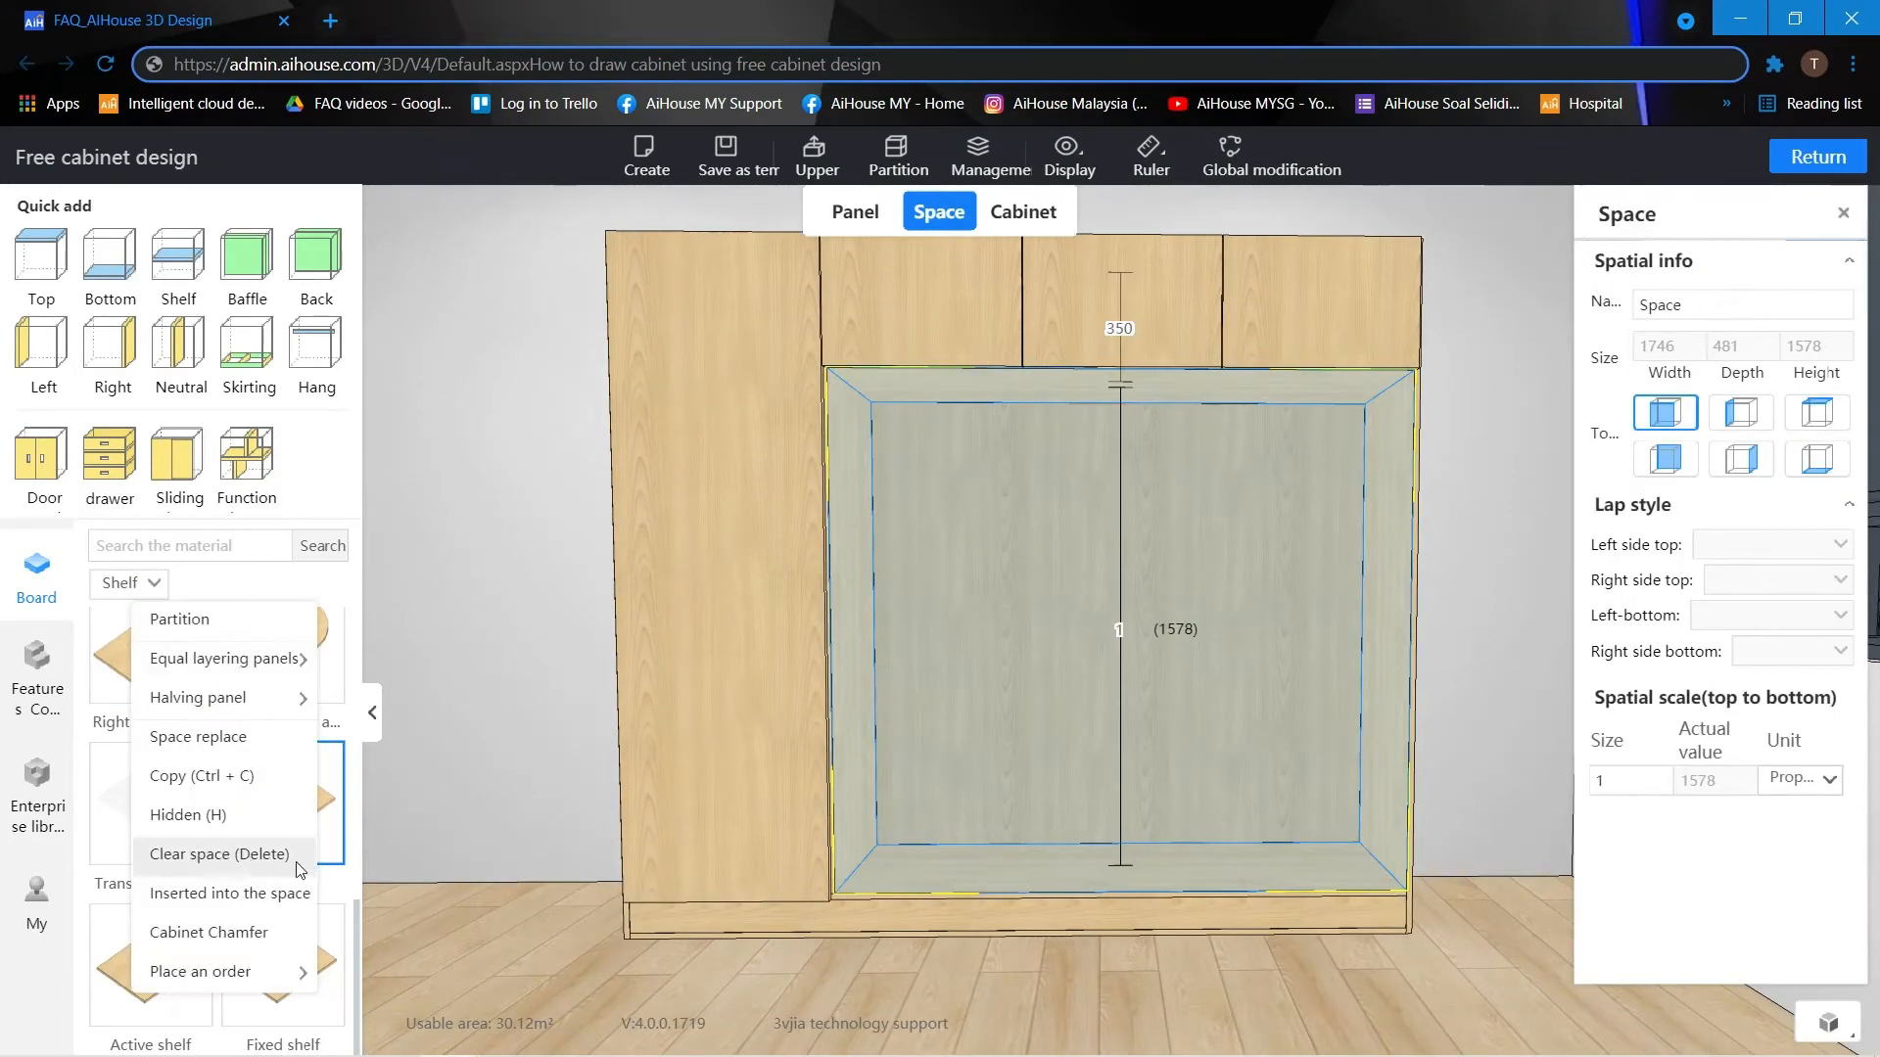
click(378, 951)
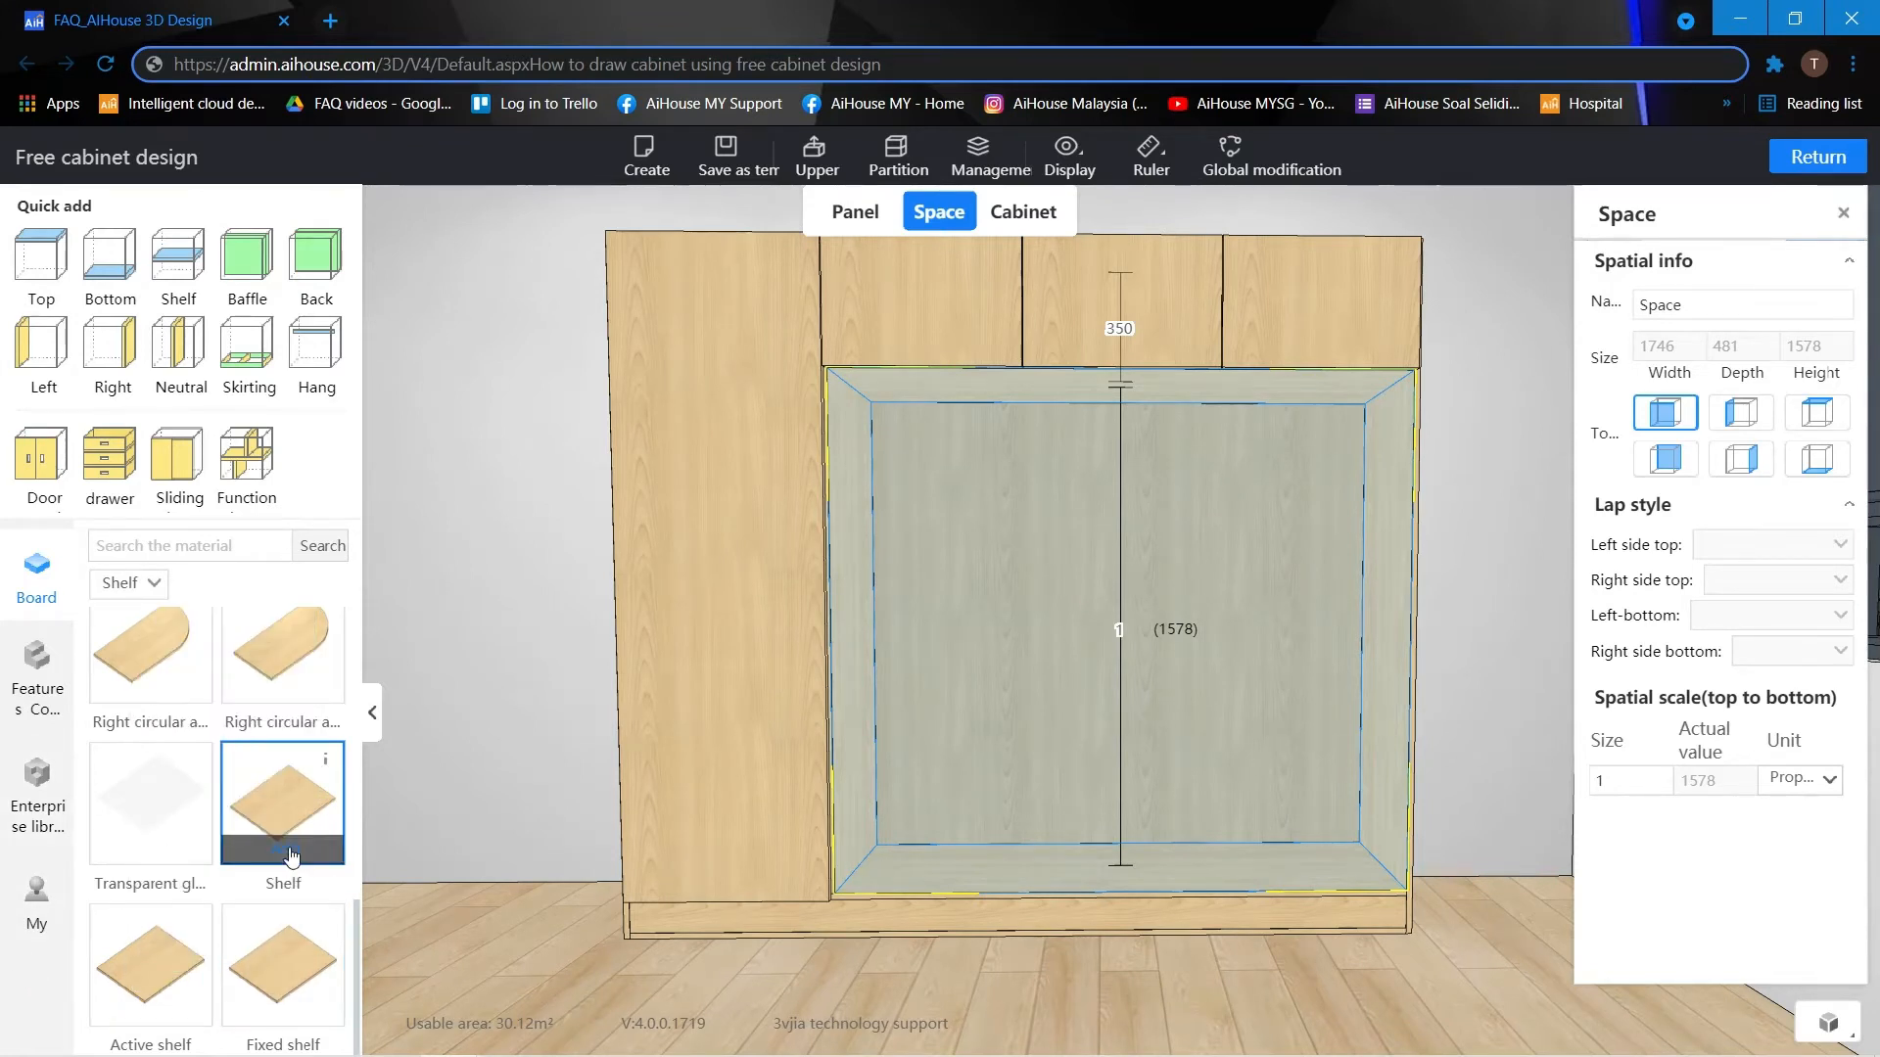
drag(286, 864, 1212, 600)
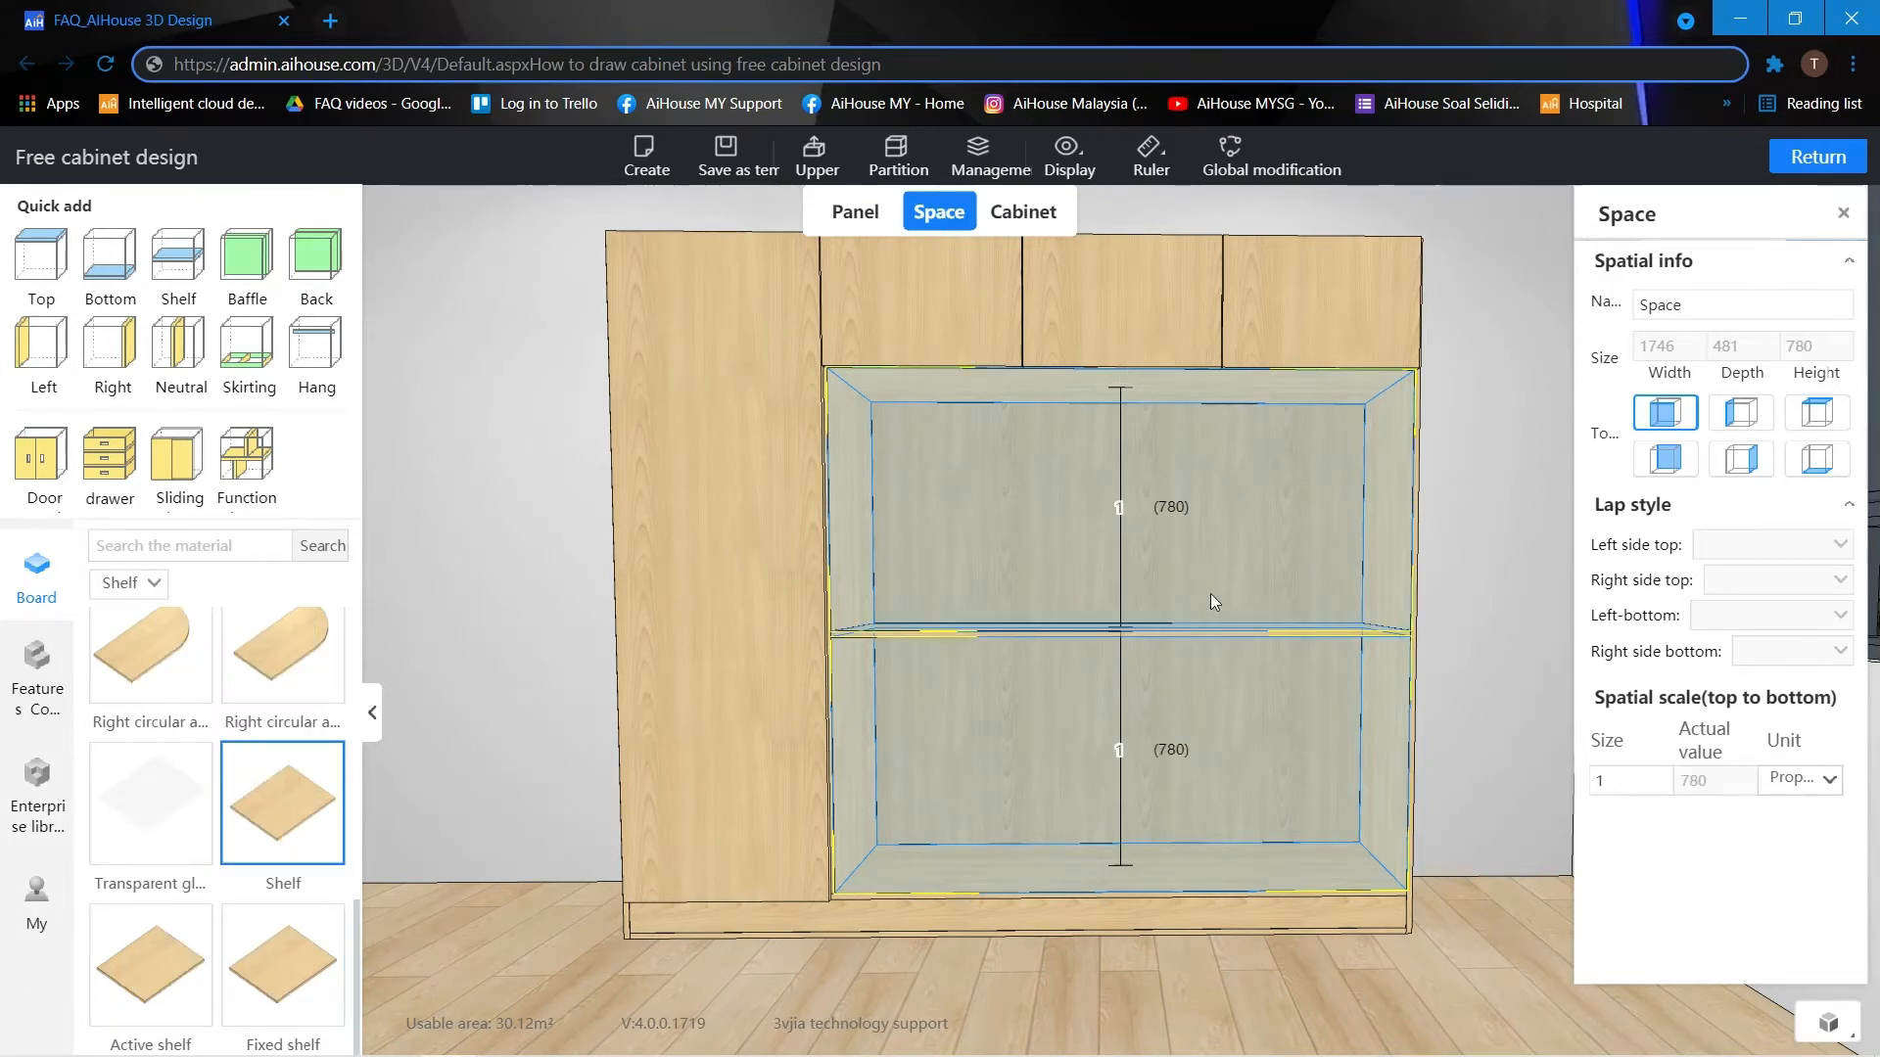
double_click(1122, 750)
text(780)
Shorten the new shelf from its left side with a left indentation of 1000, and return to space selection.
scroll(1022, 497, up, 3)
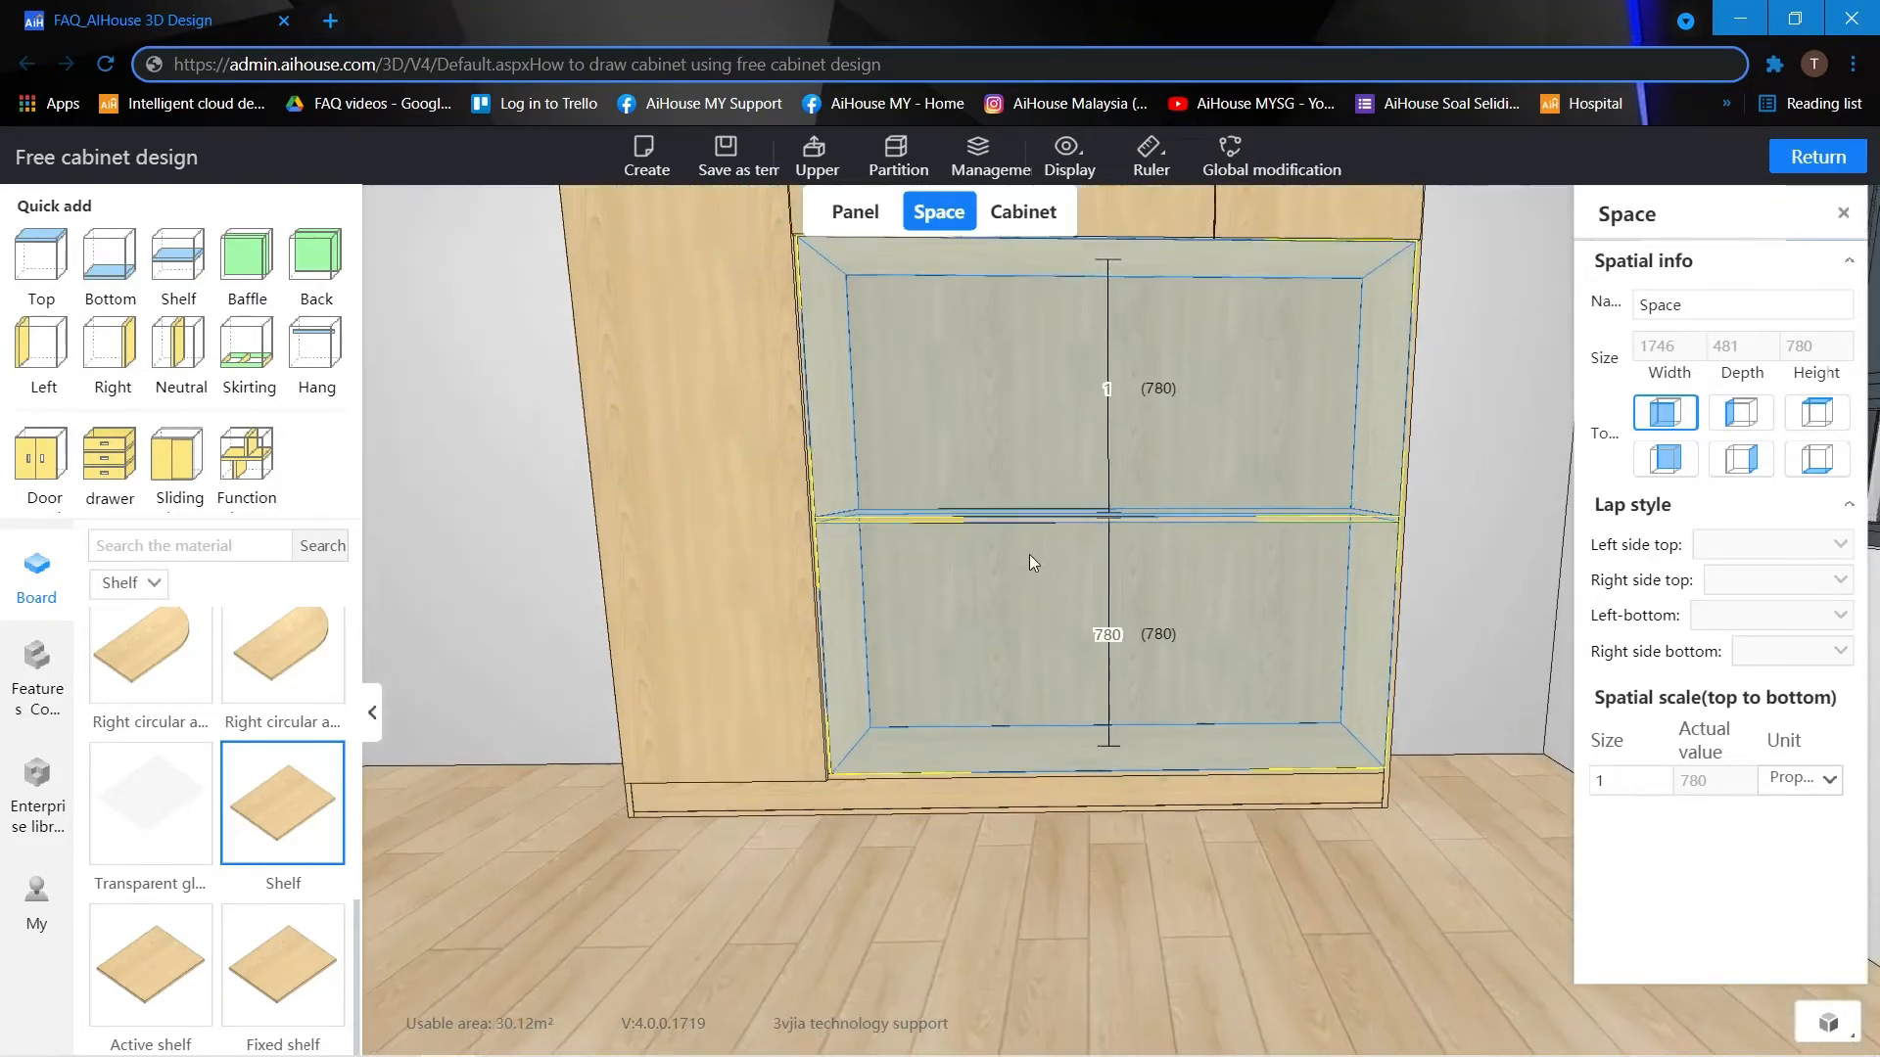
scroll(948, 441, up, 2)
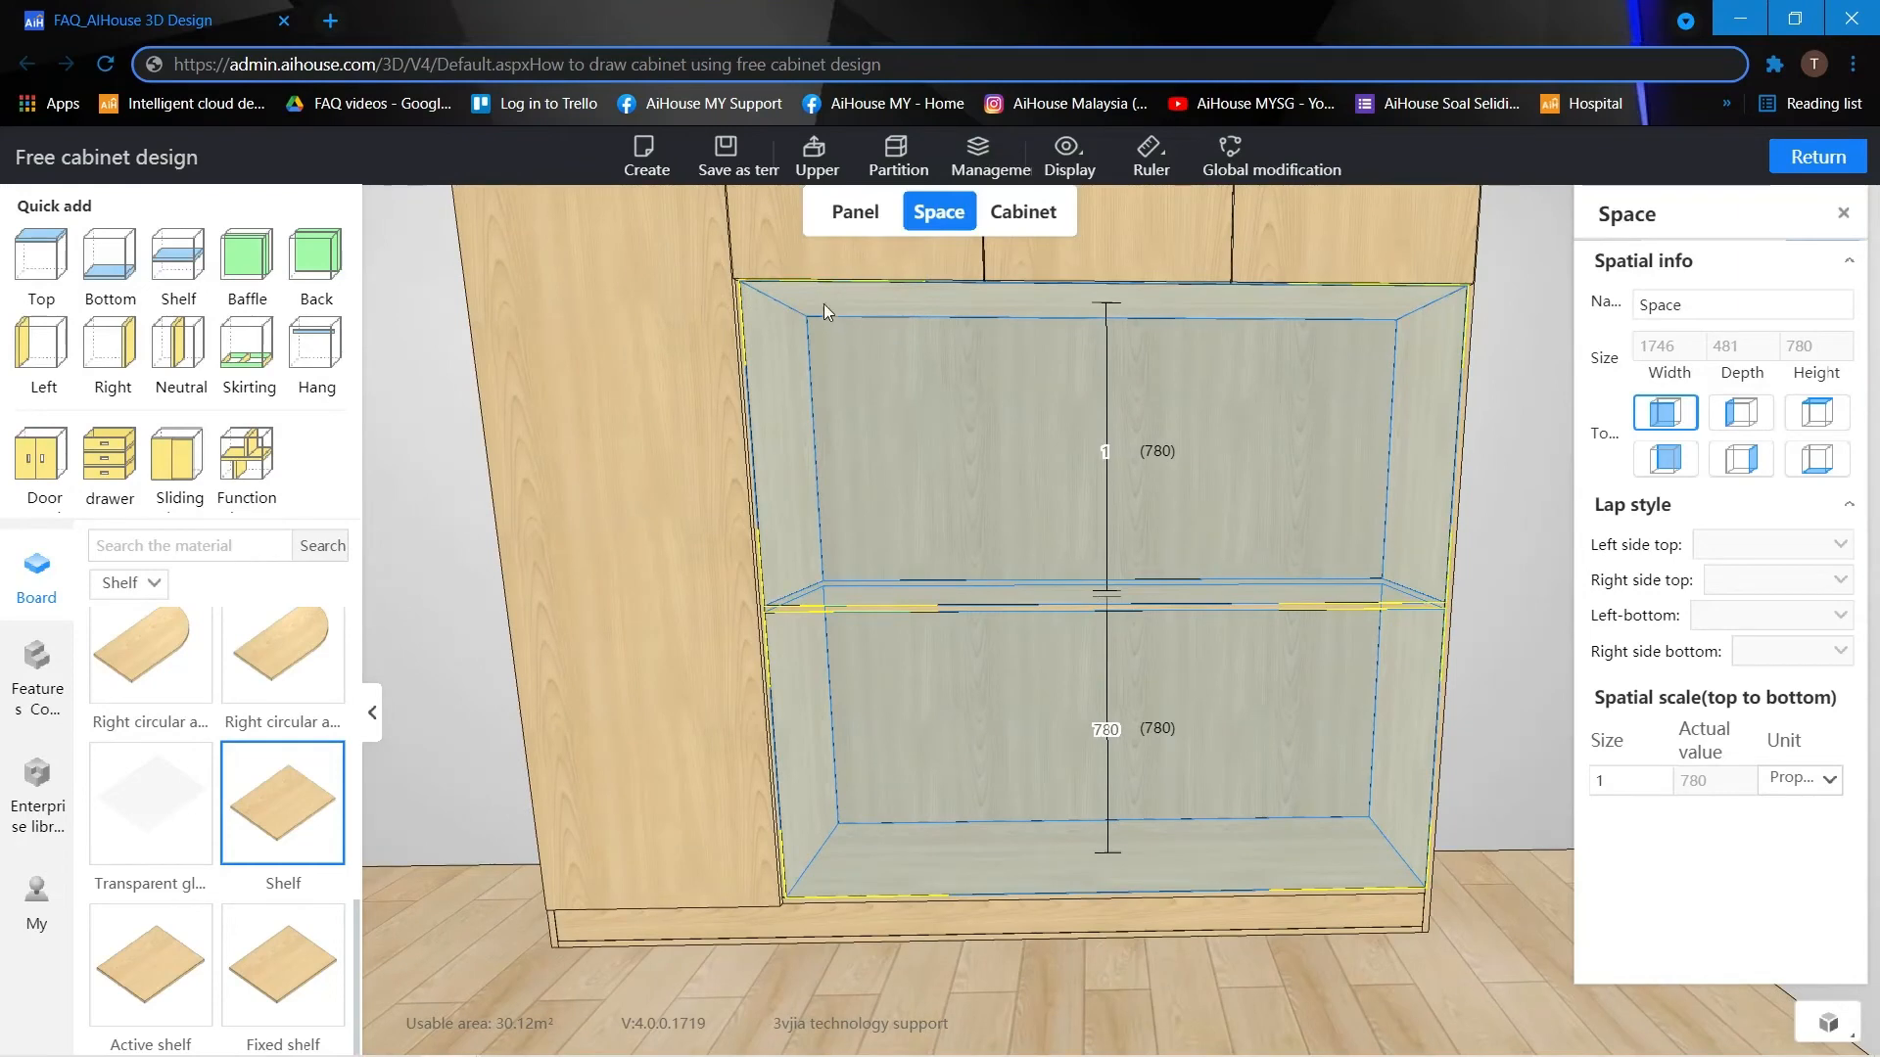
click(860, 224)
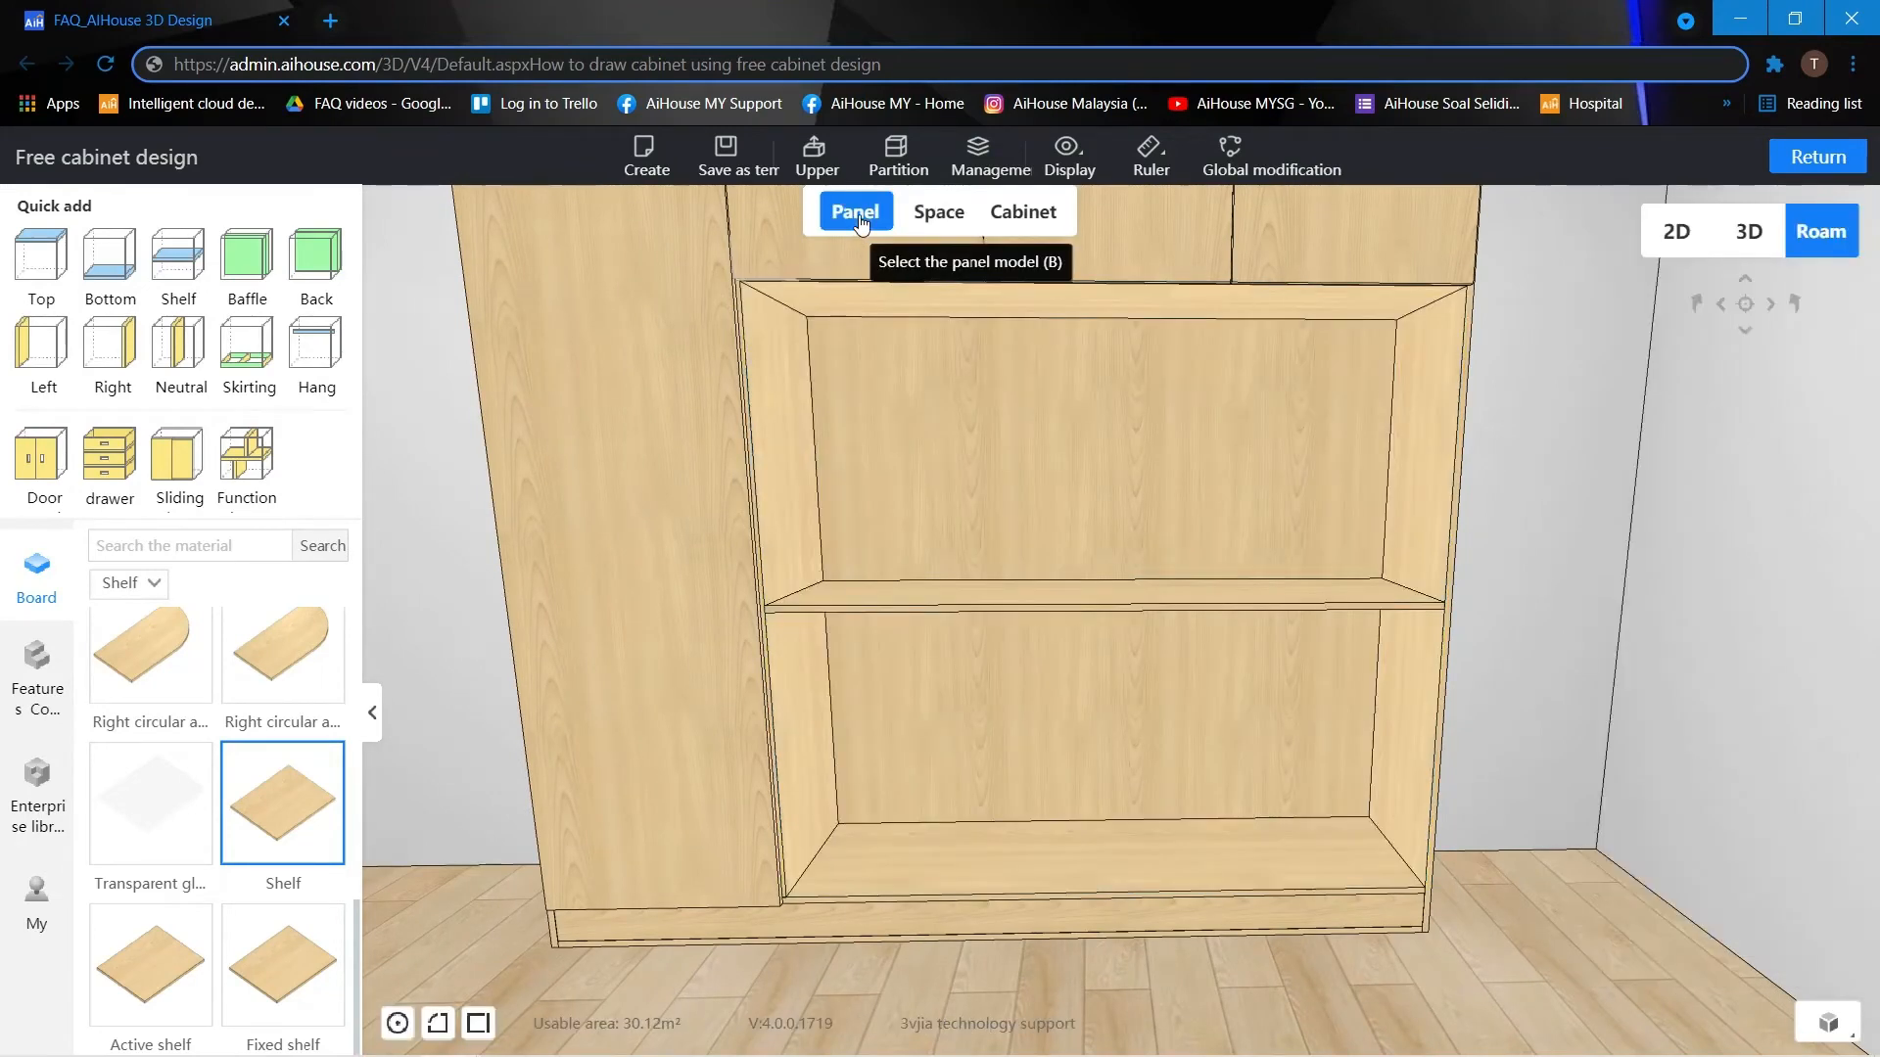
click(1020, 607)
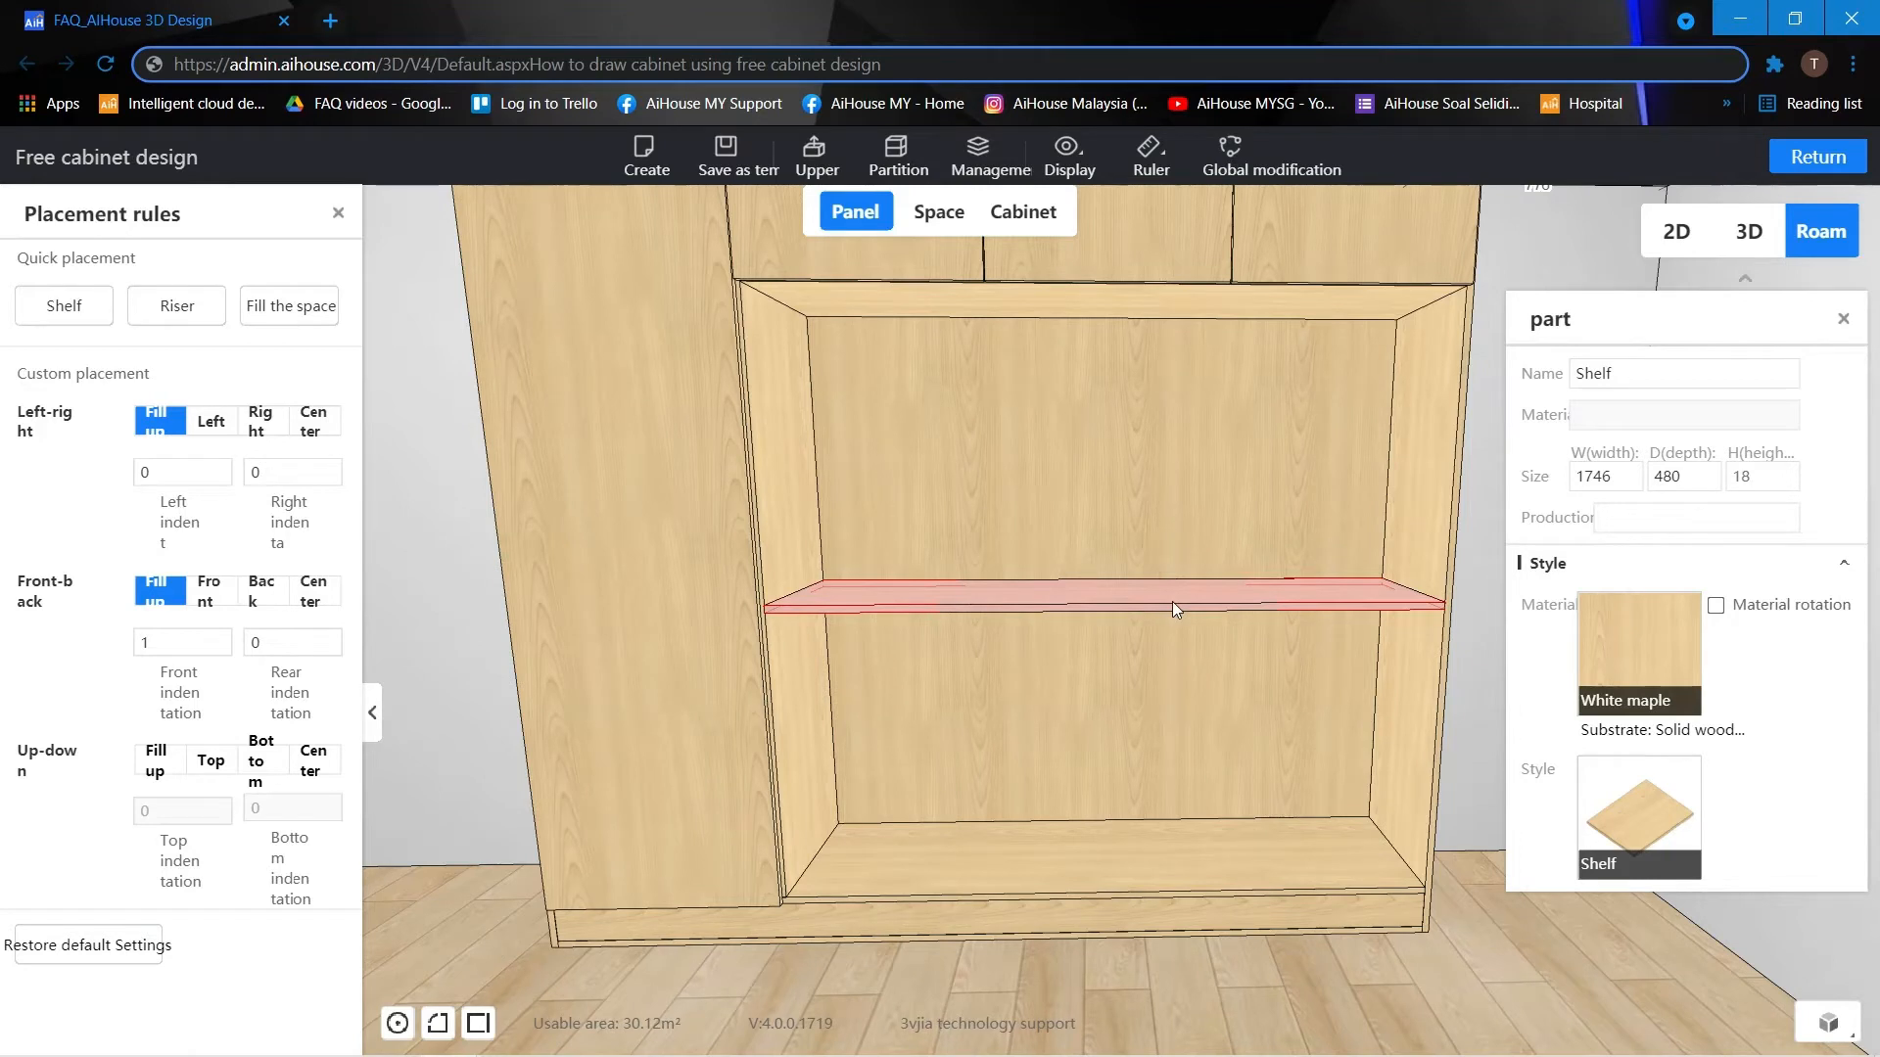
click(181, 471)
text(1000)
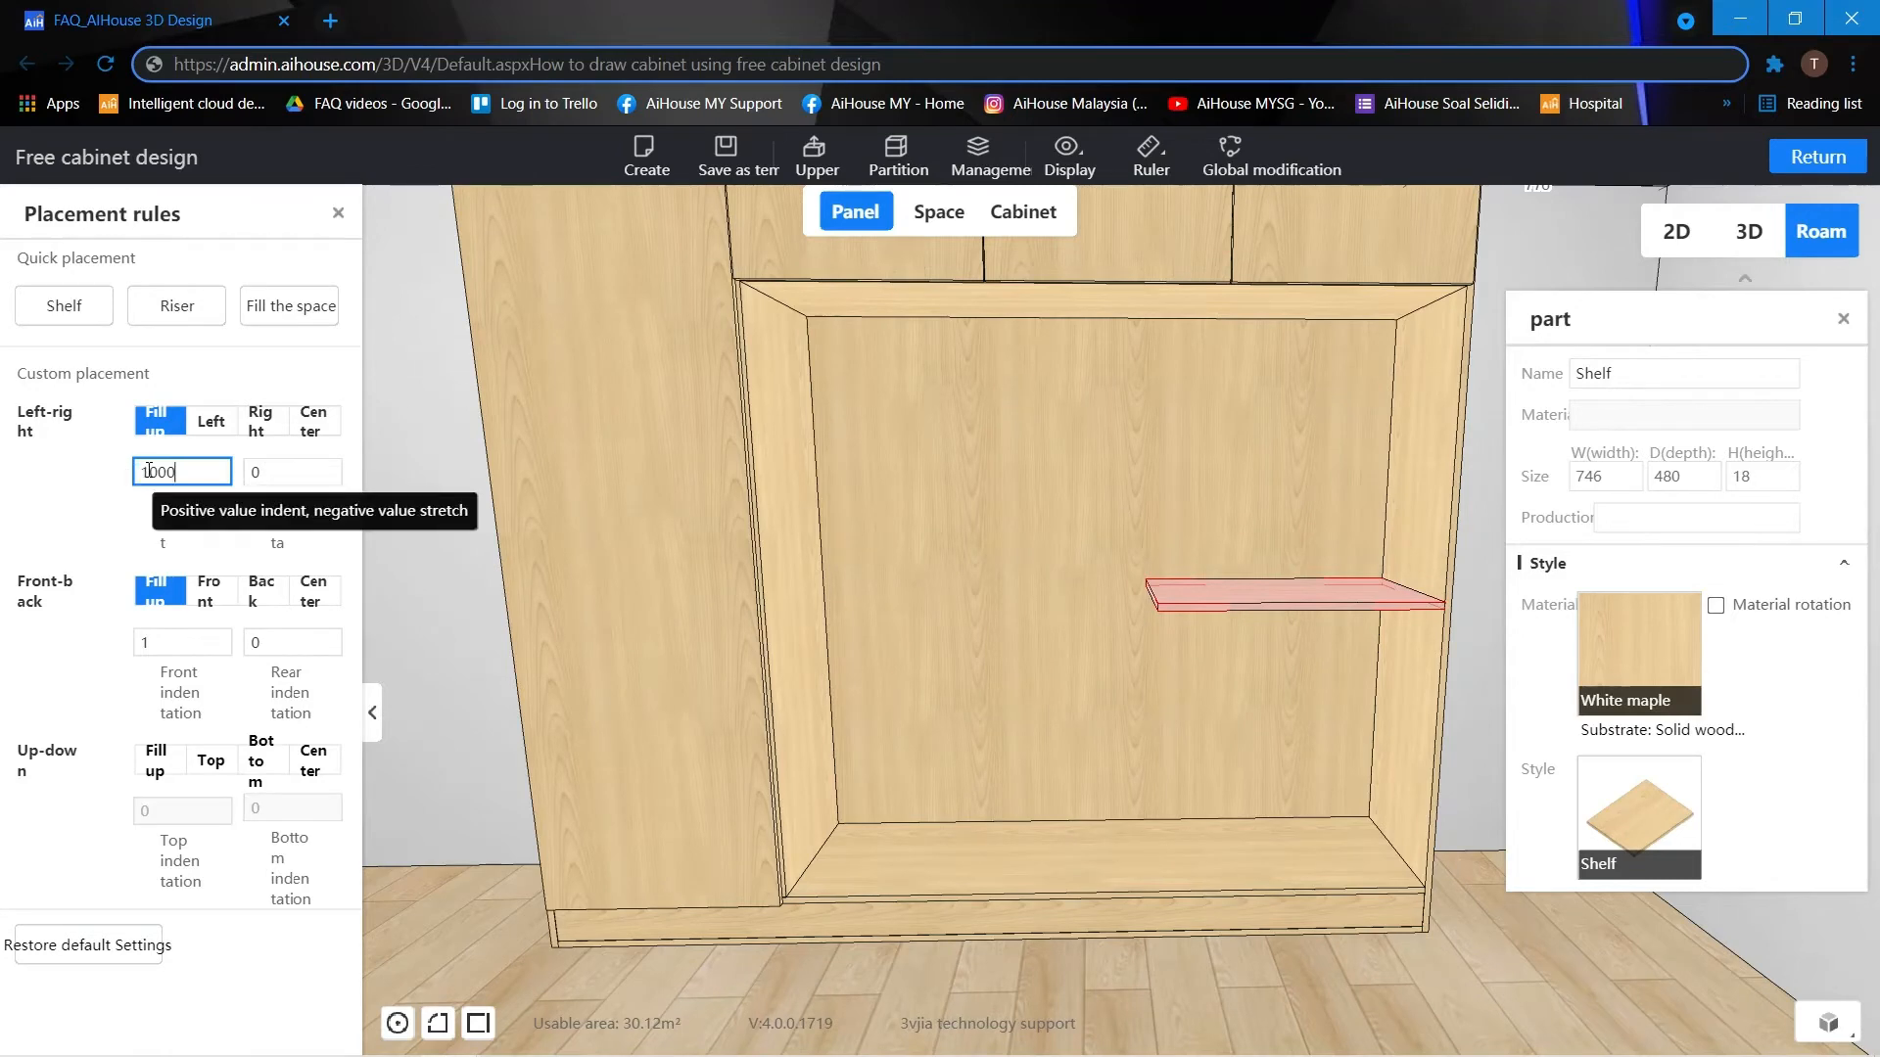
right_drag(1216, 585, 1244, 551)
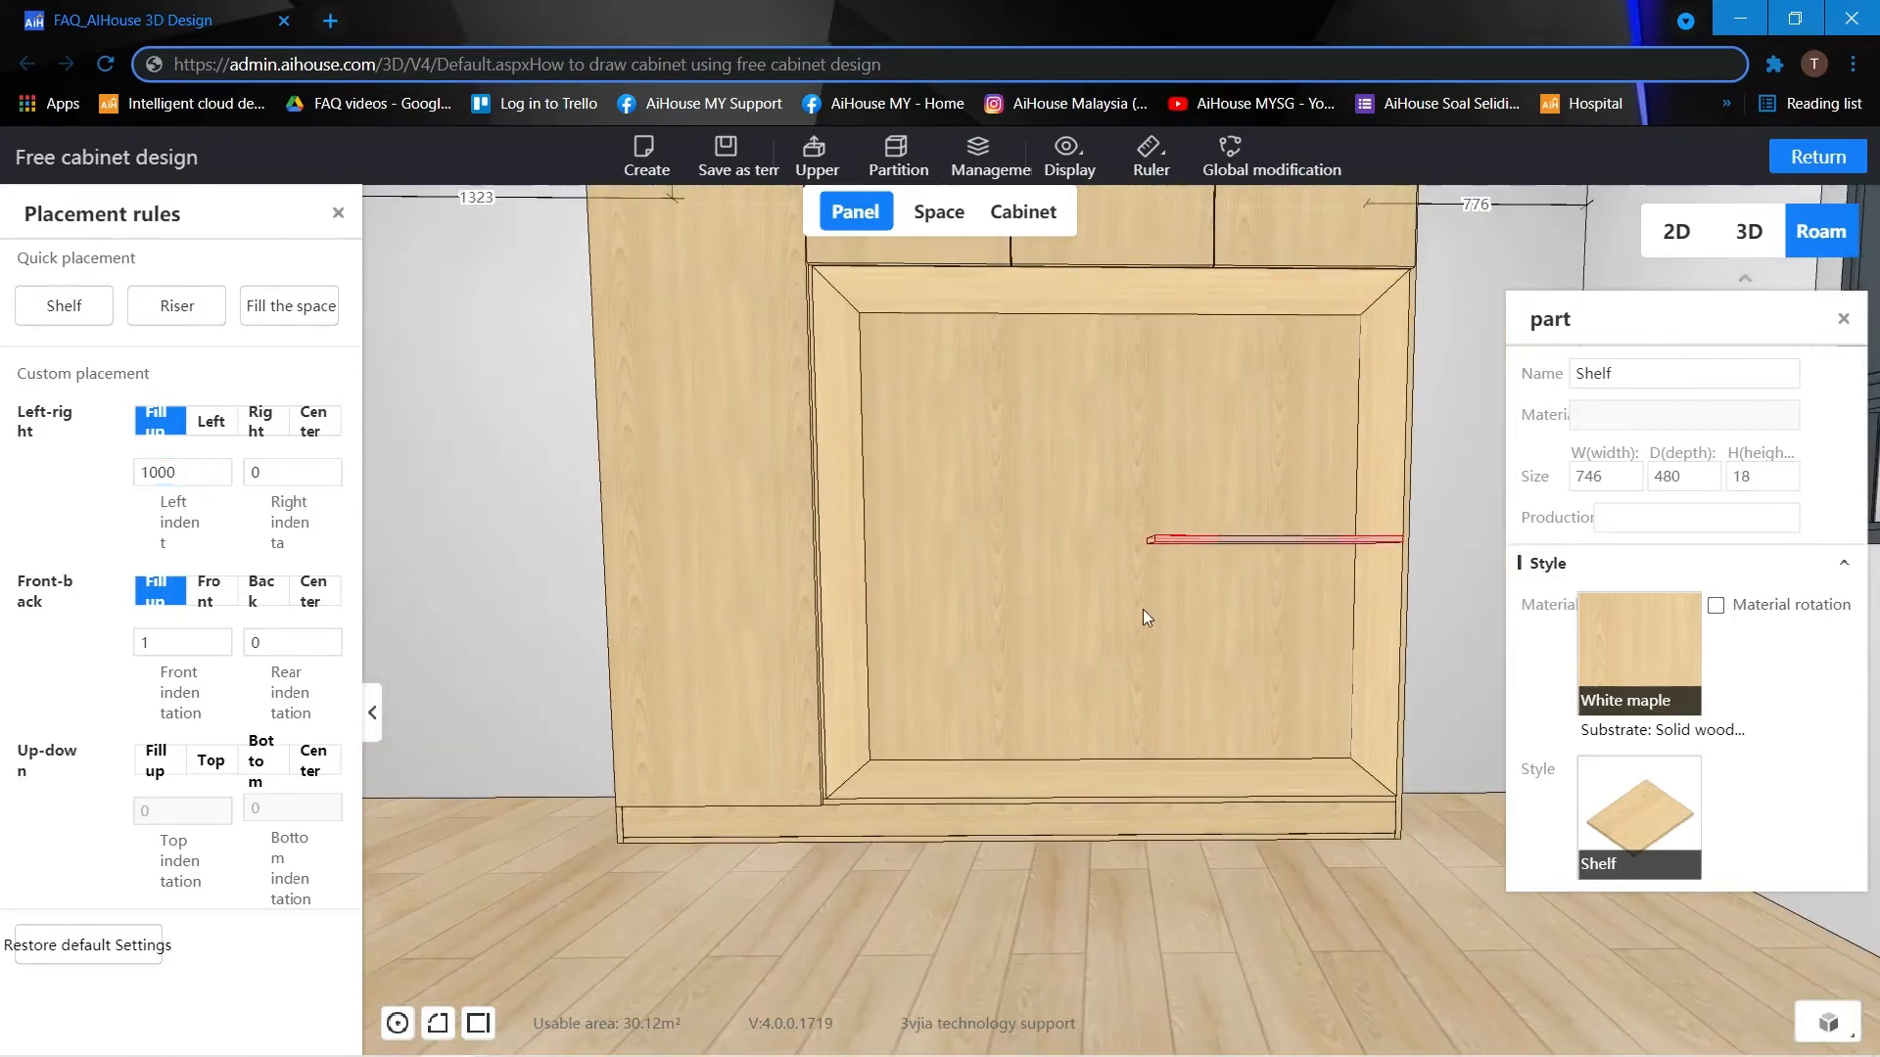
click(938, 211)
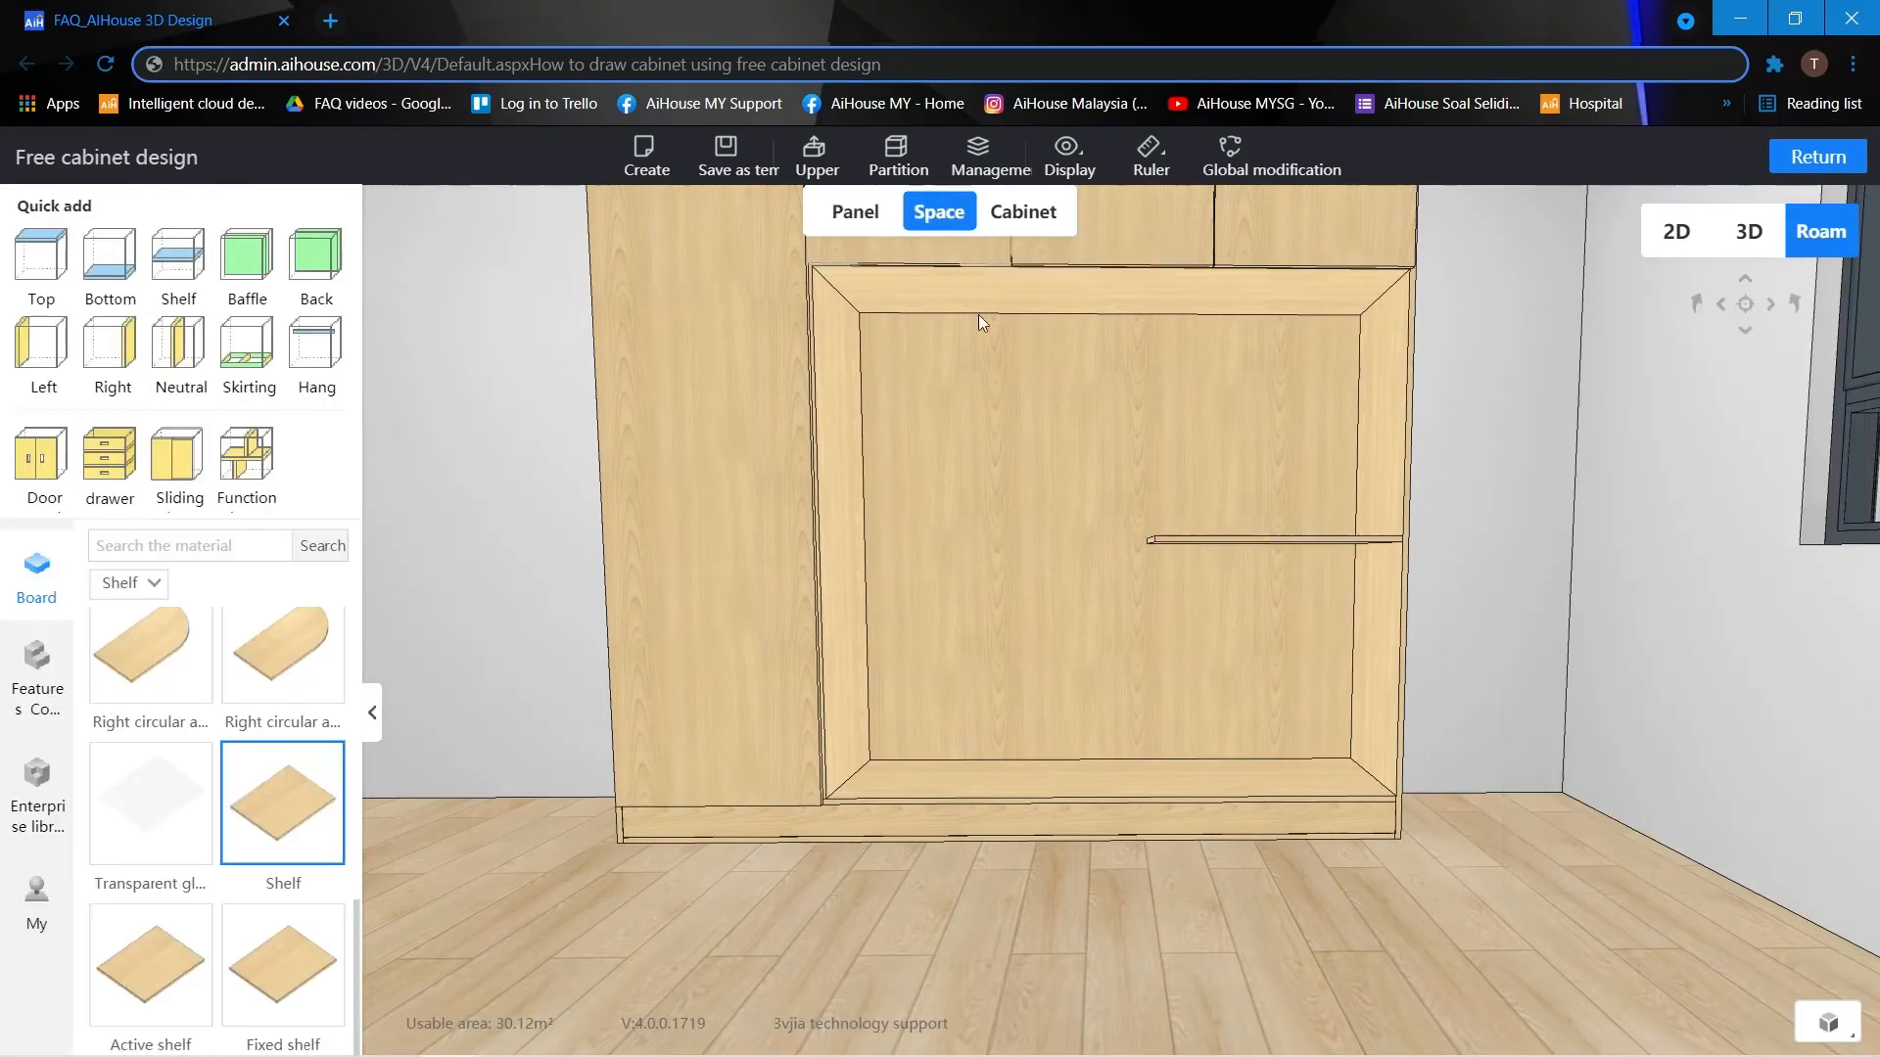
Divide the space beneath the shortened shelf with a vertical neutral board and set the left space's width to 1000.
click(1249, 652)
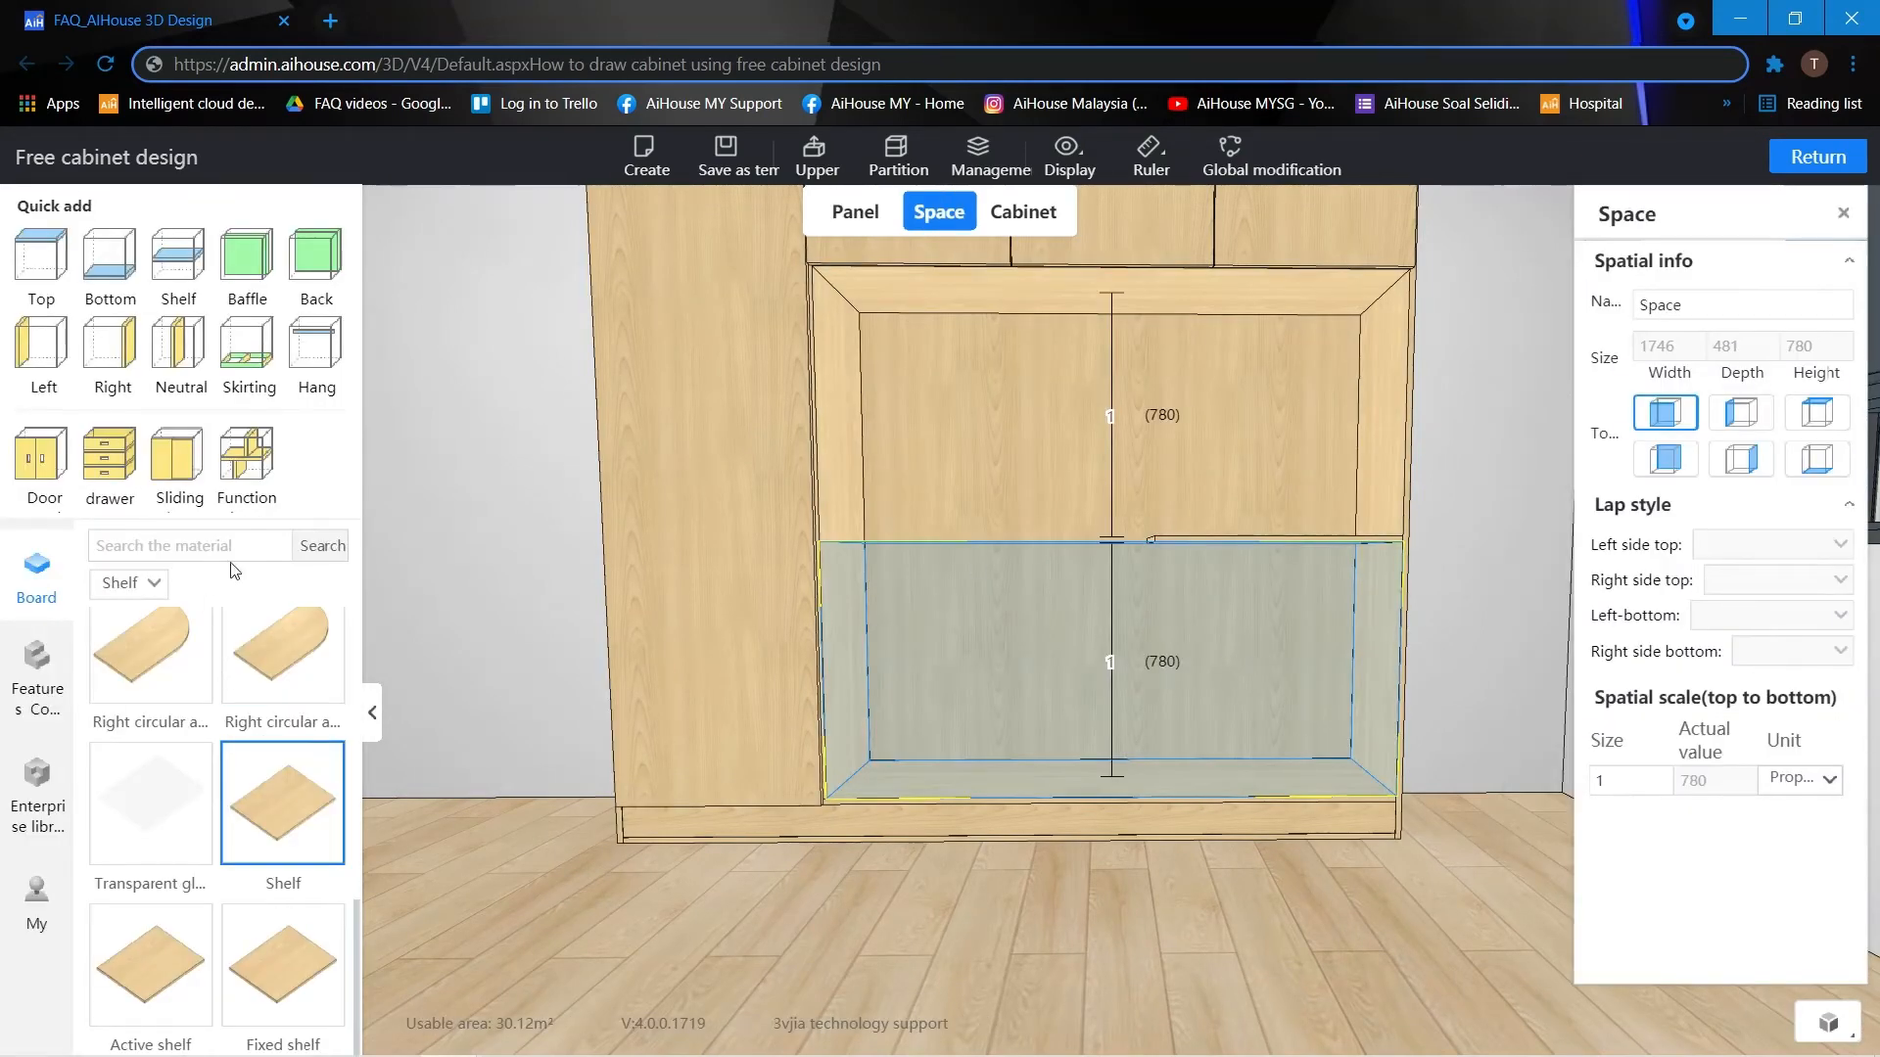
click(179, 348)
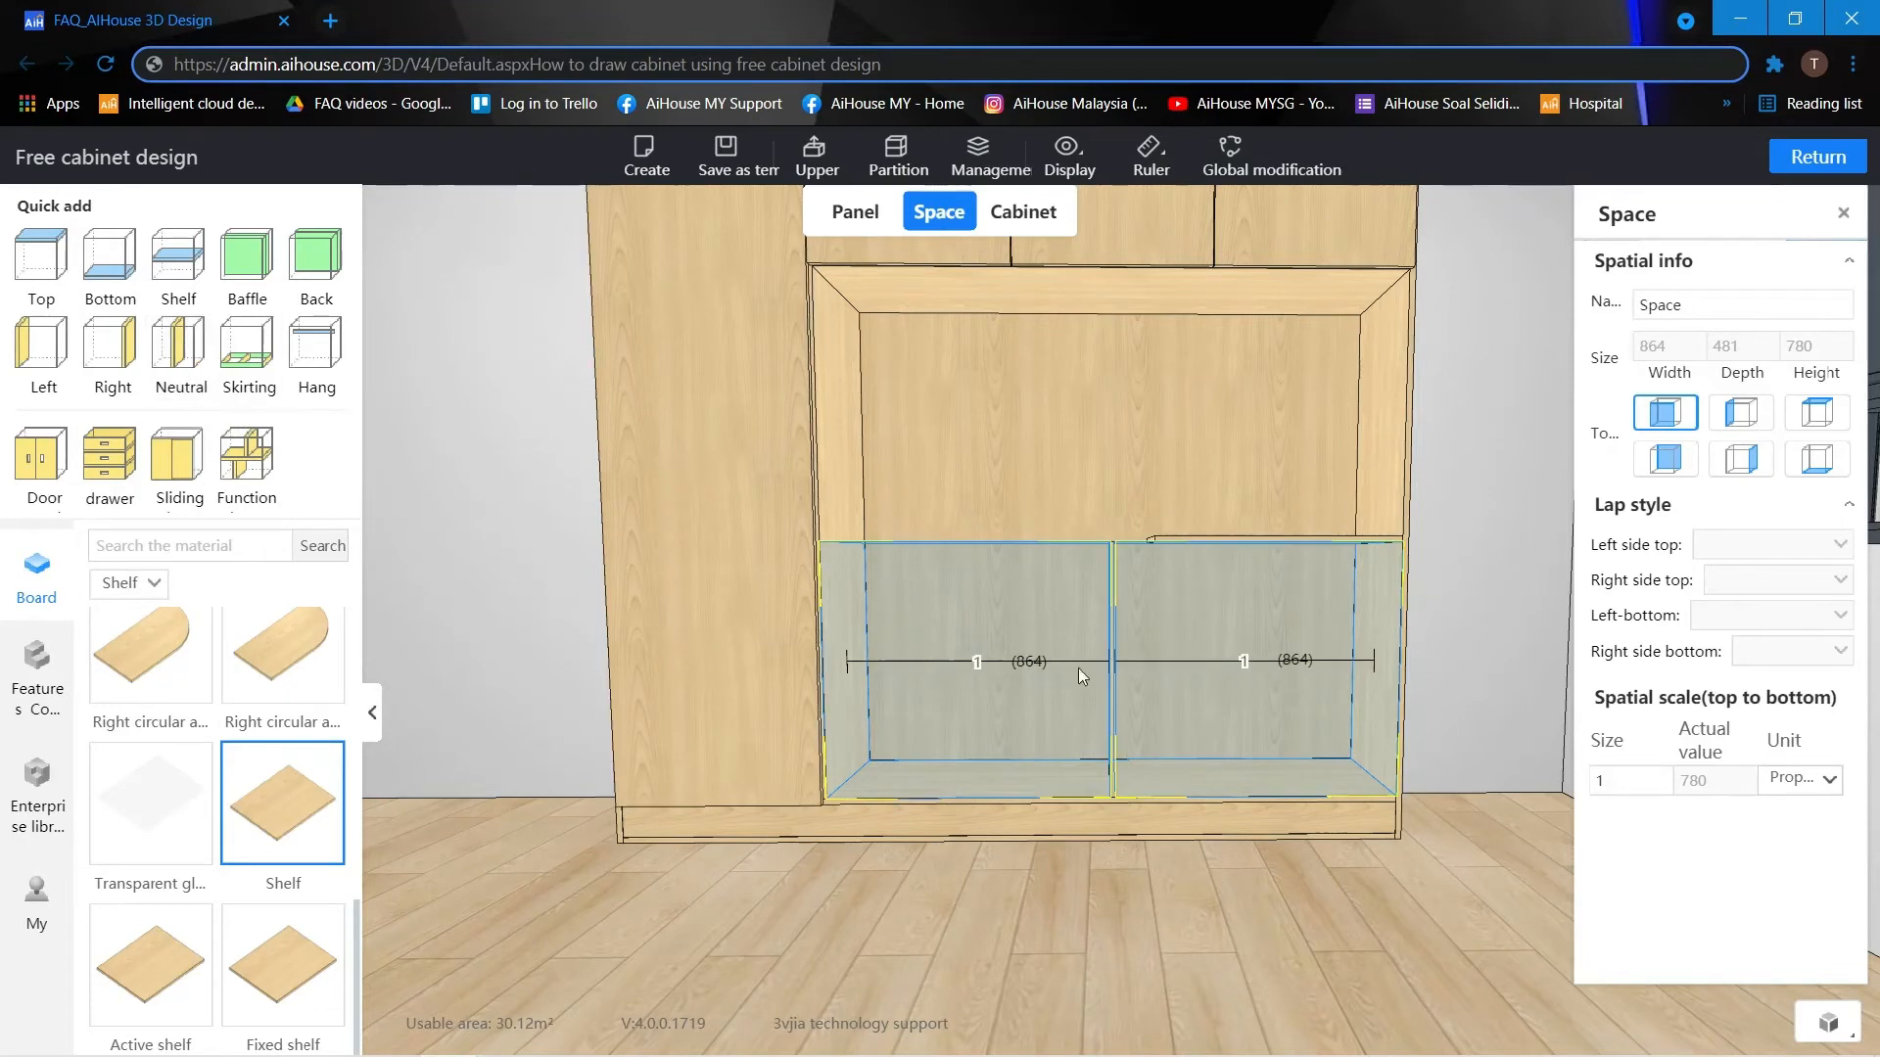
click(1247, 663)
click(975, 662)
text(1000)
key(Return)
click(1067, 918)
key(d)
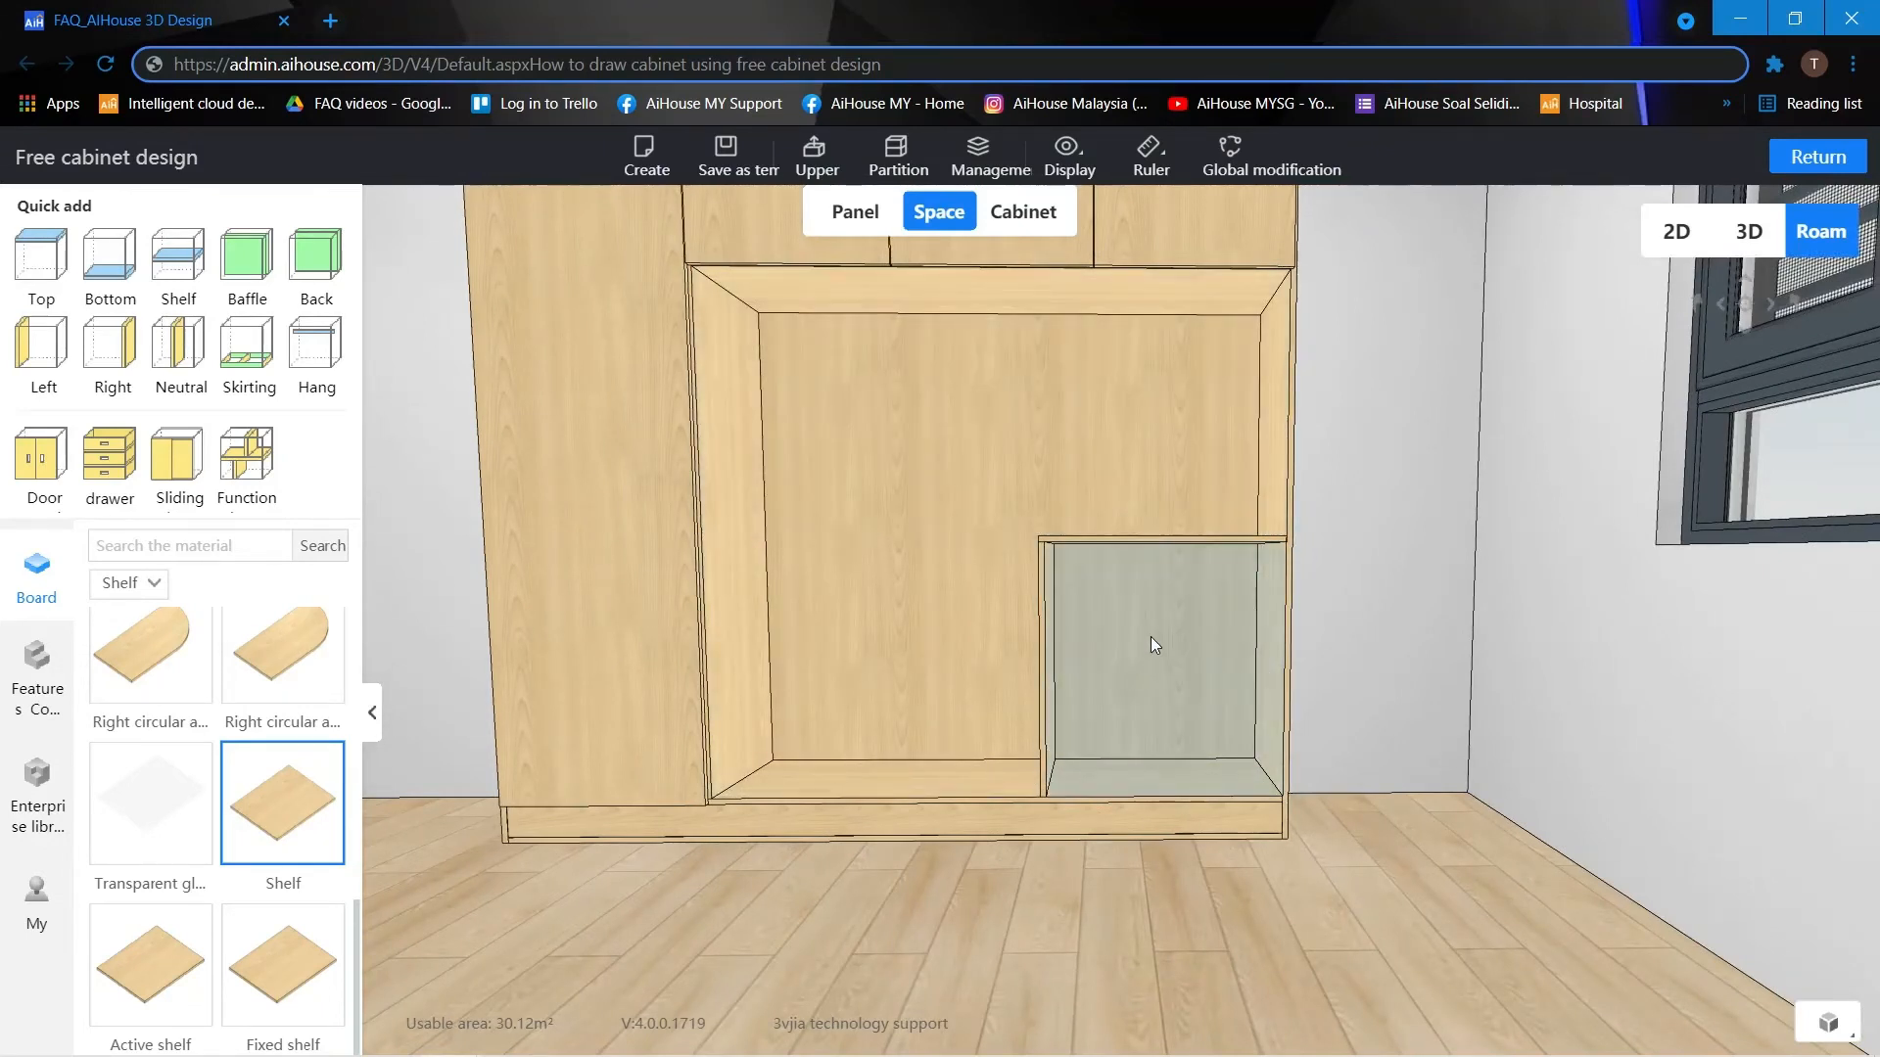
Install a double door on the lower right compartment with left and right covers set to 7.5 half-overlay.
click(1151, 638)
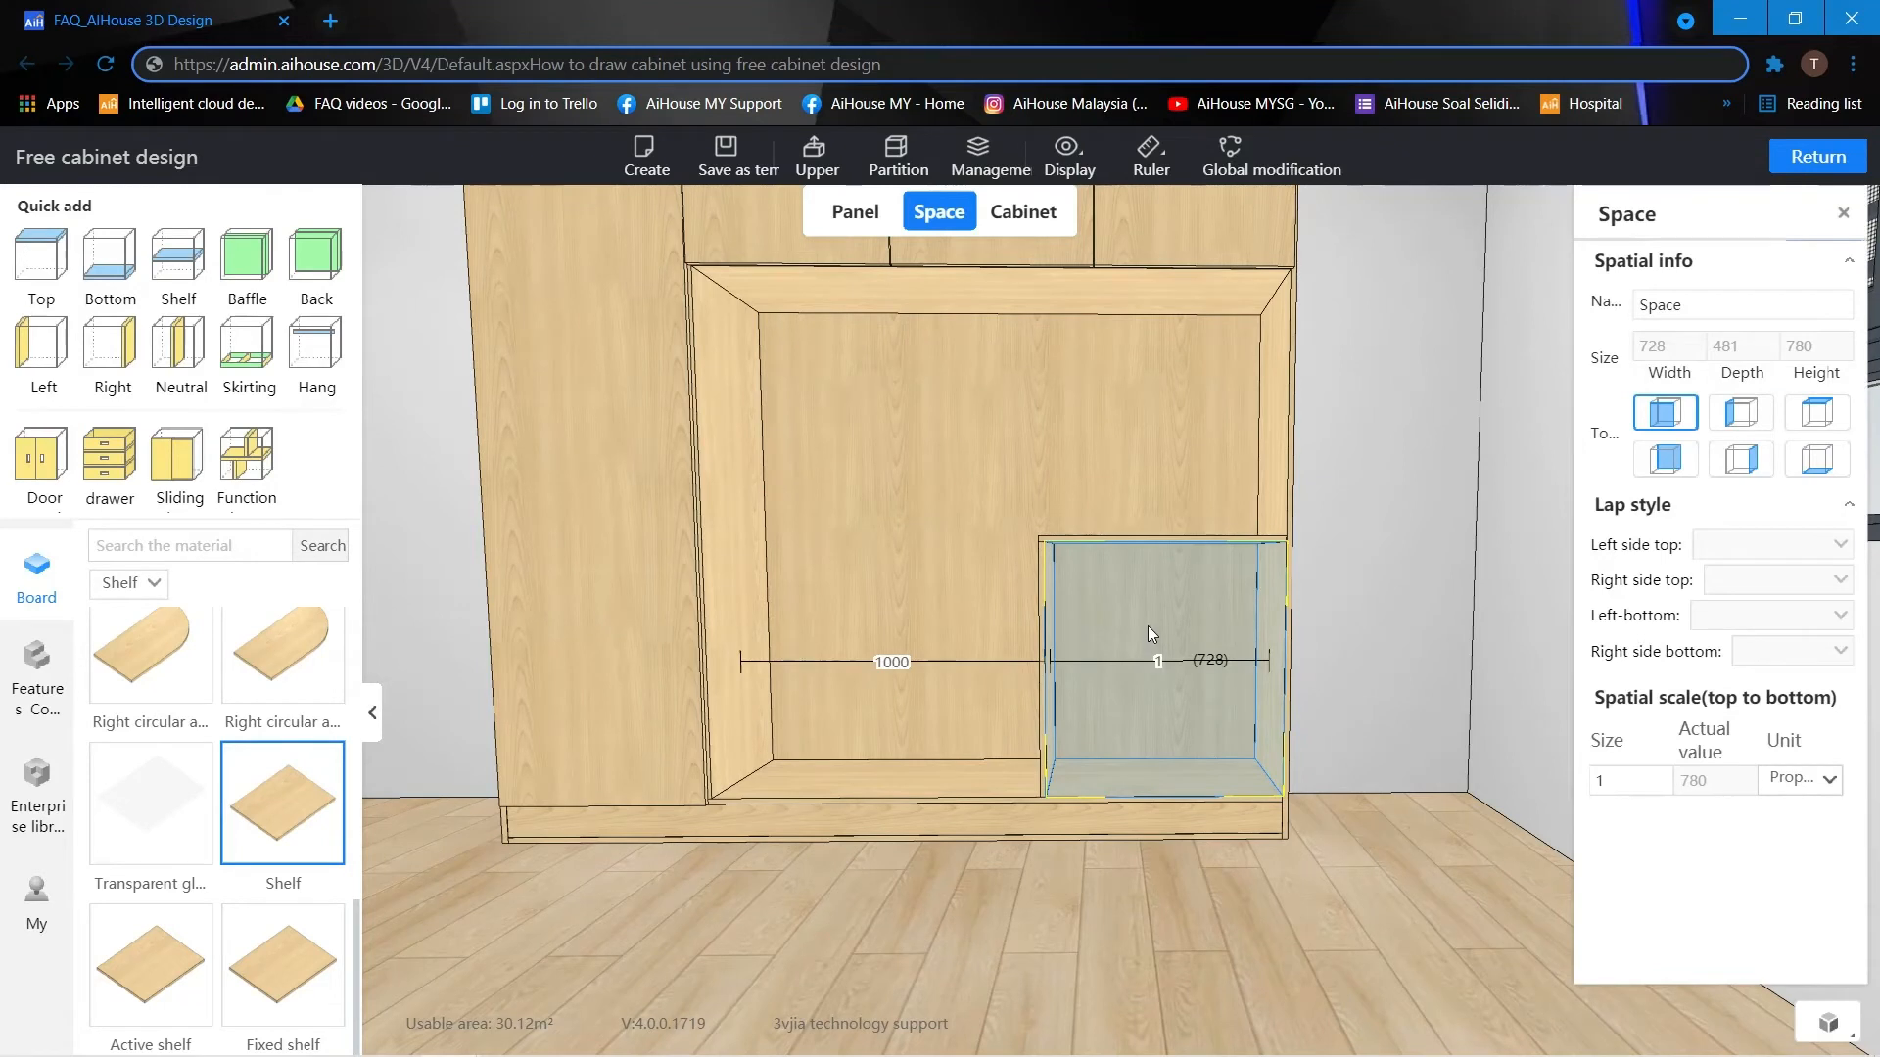
click(32, 480)
click(572, 471)
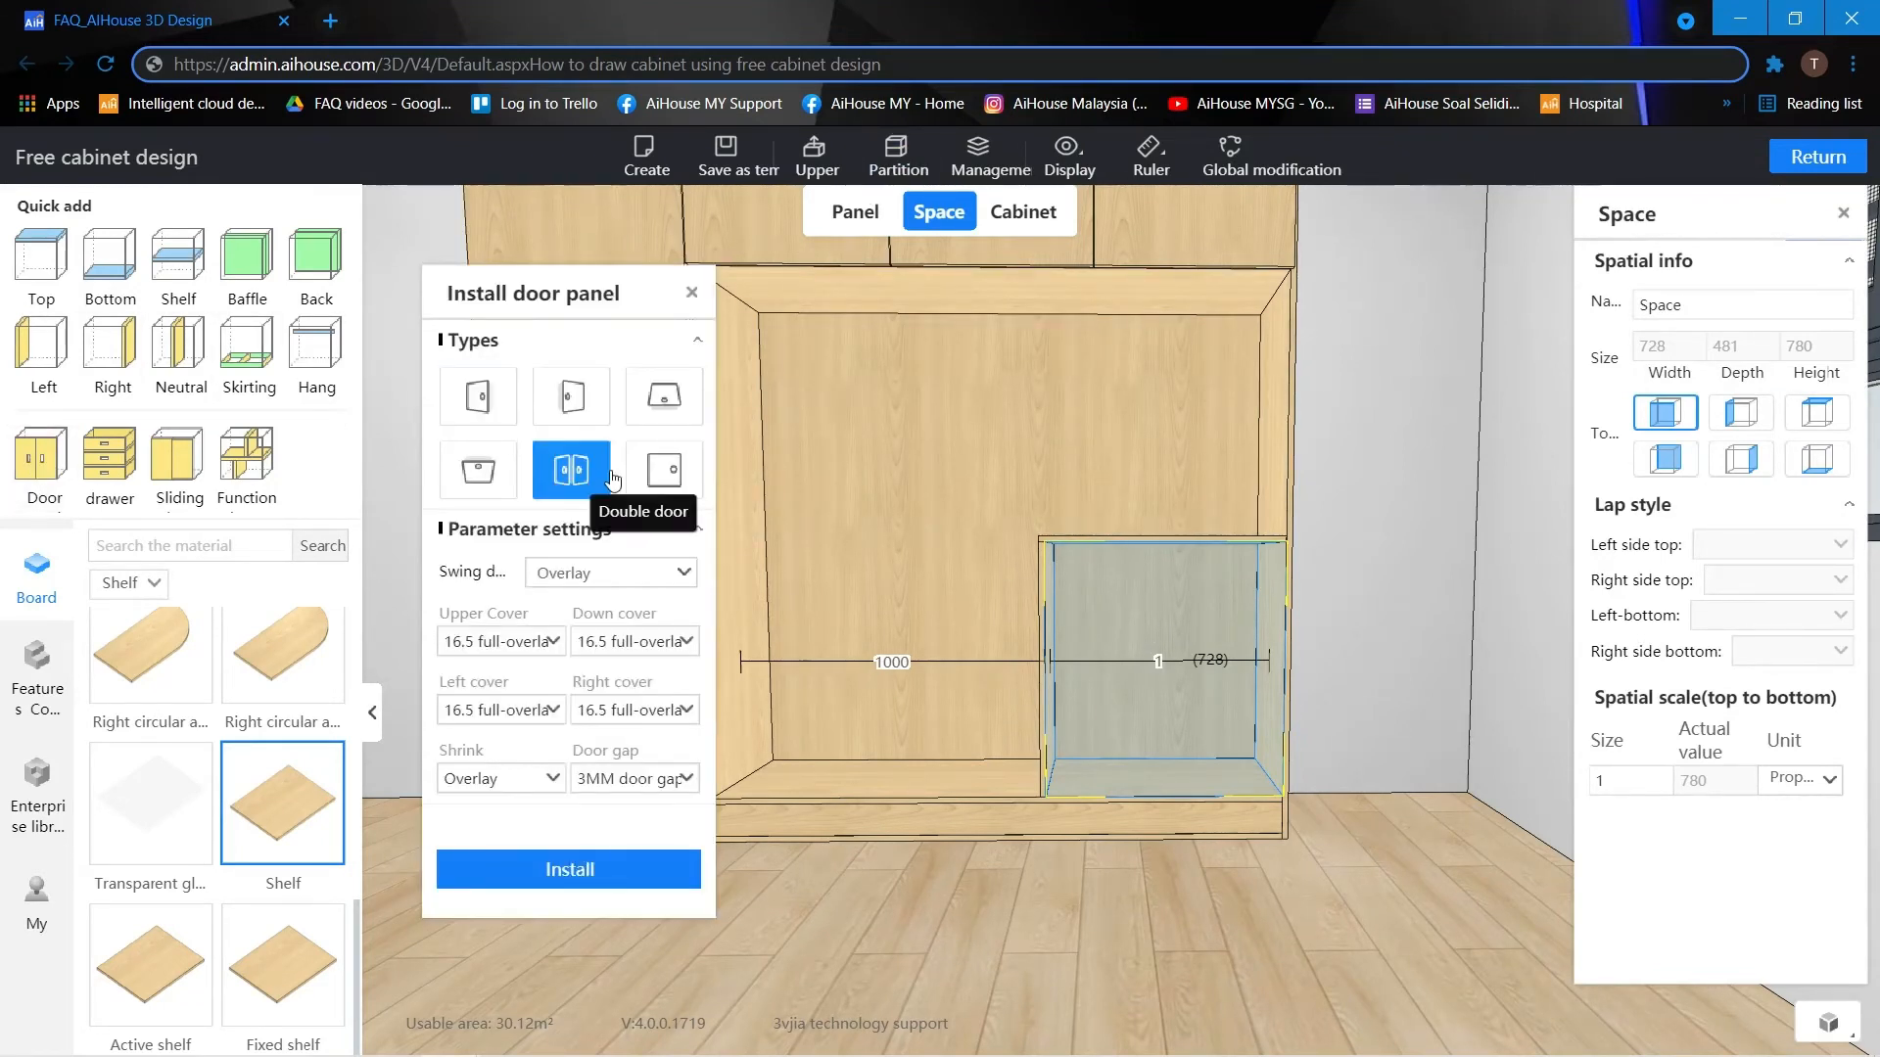
click(513, 703)
click(501, 770)
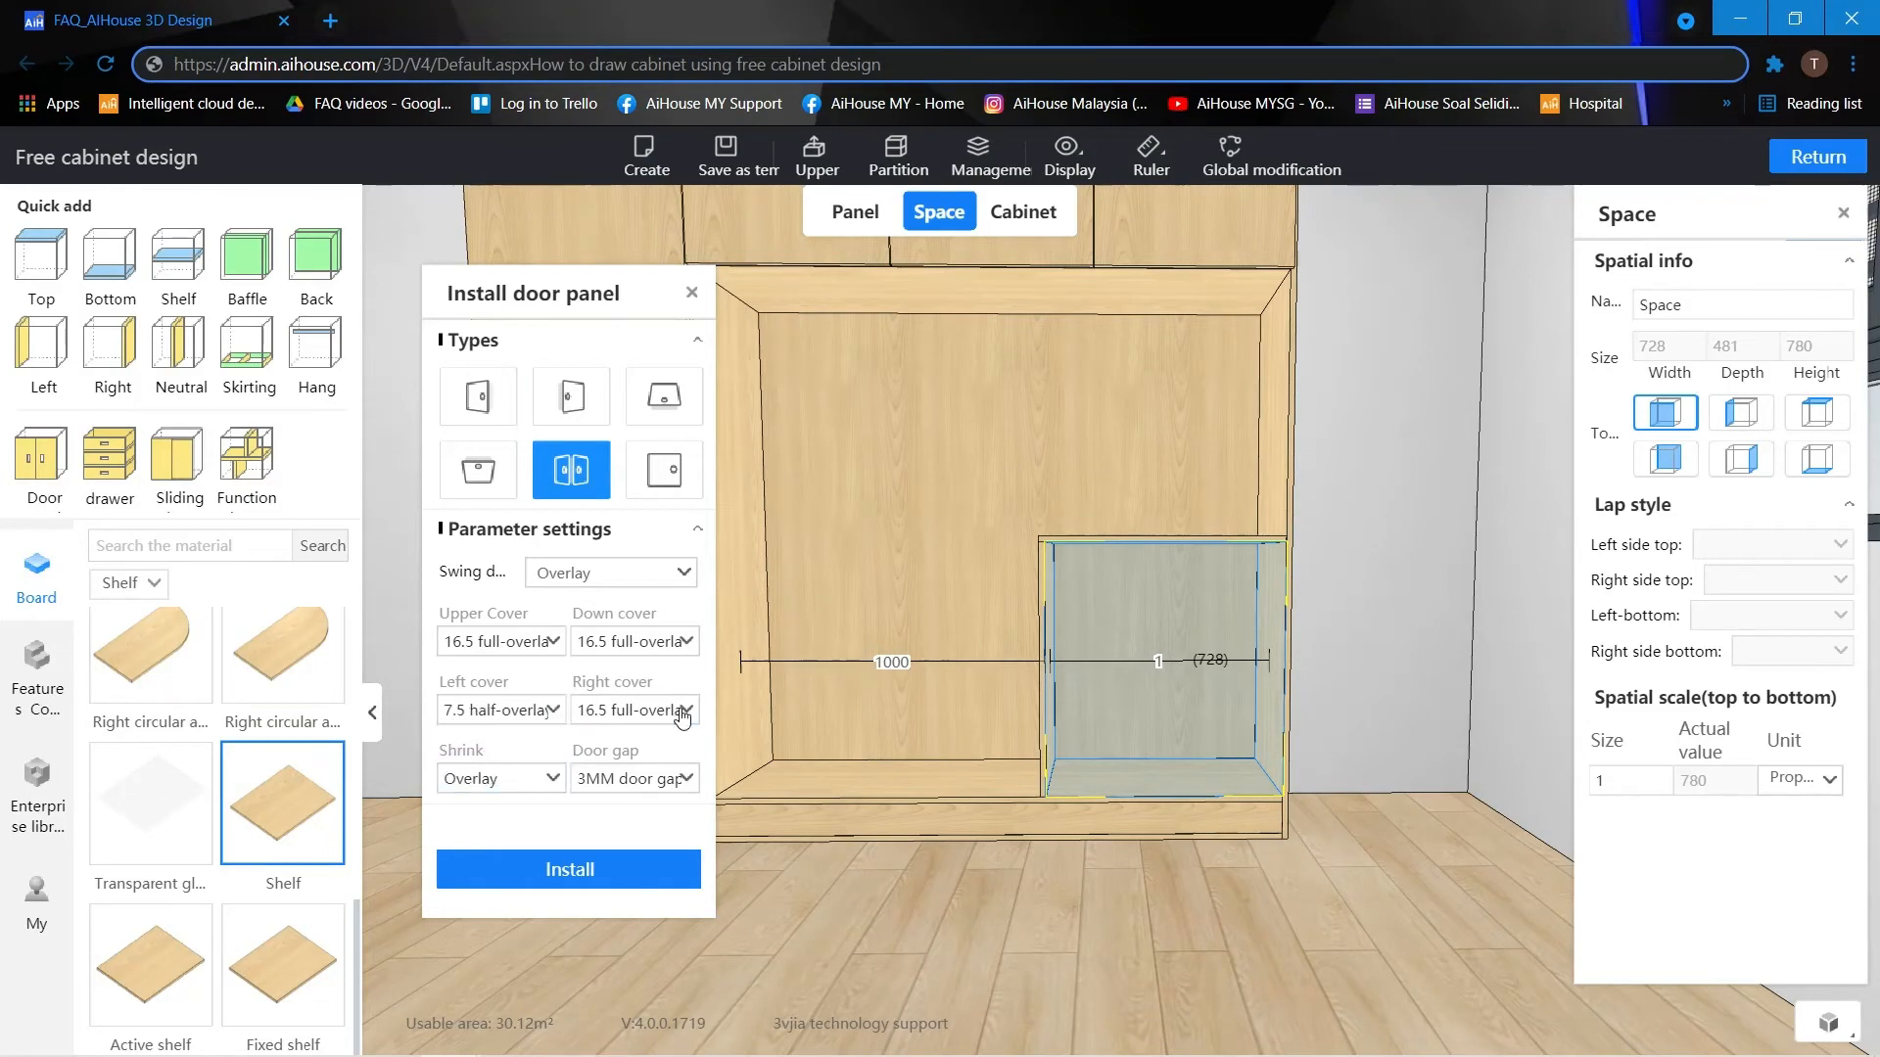
click(636, 709)
click(656, 769)
click(634, 877)
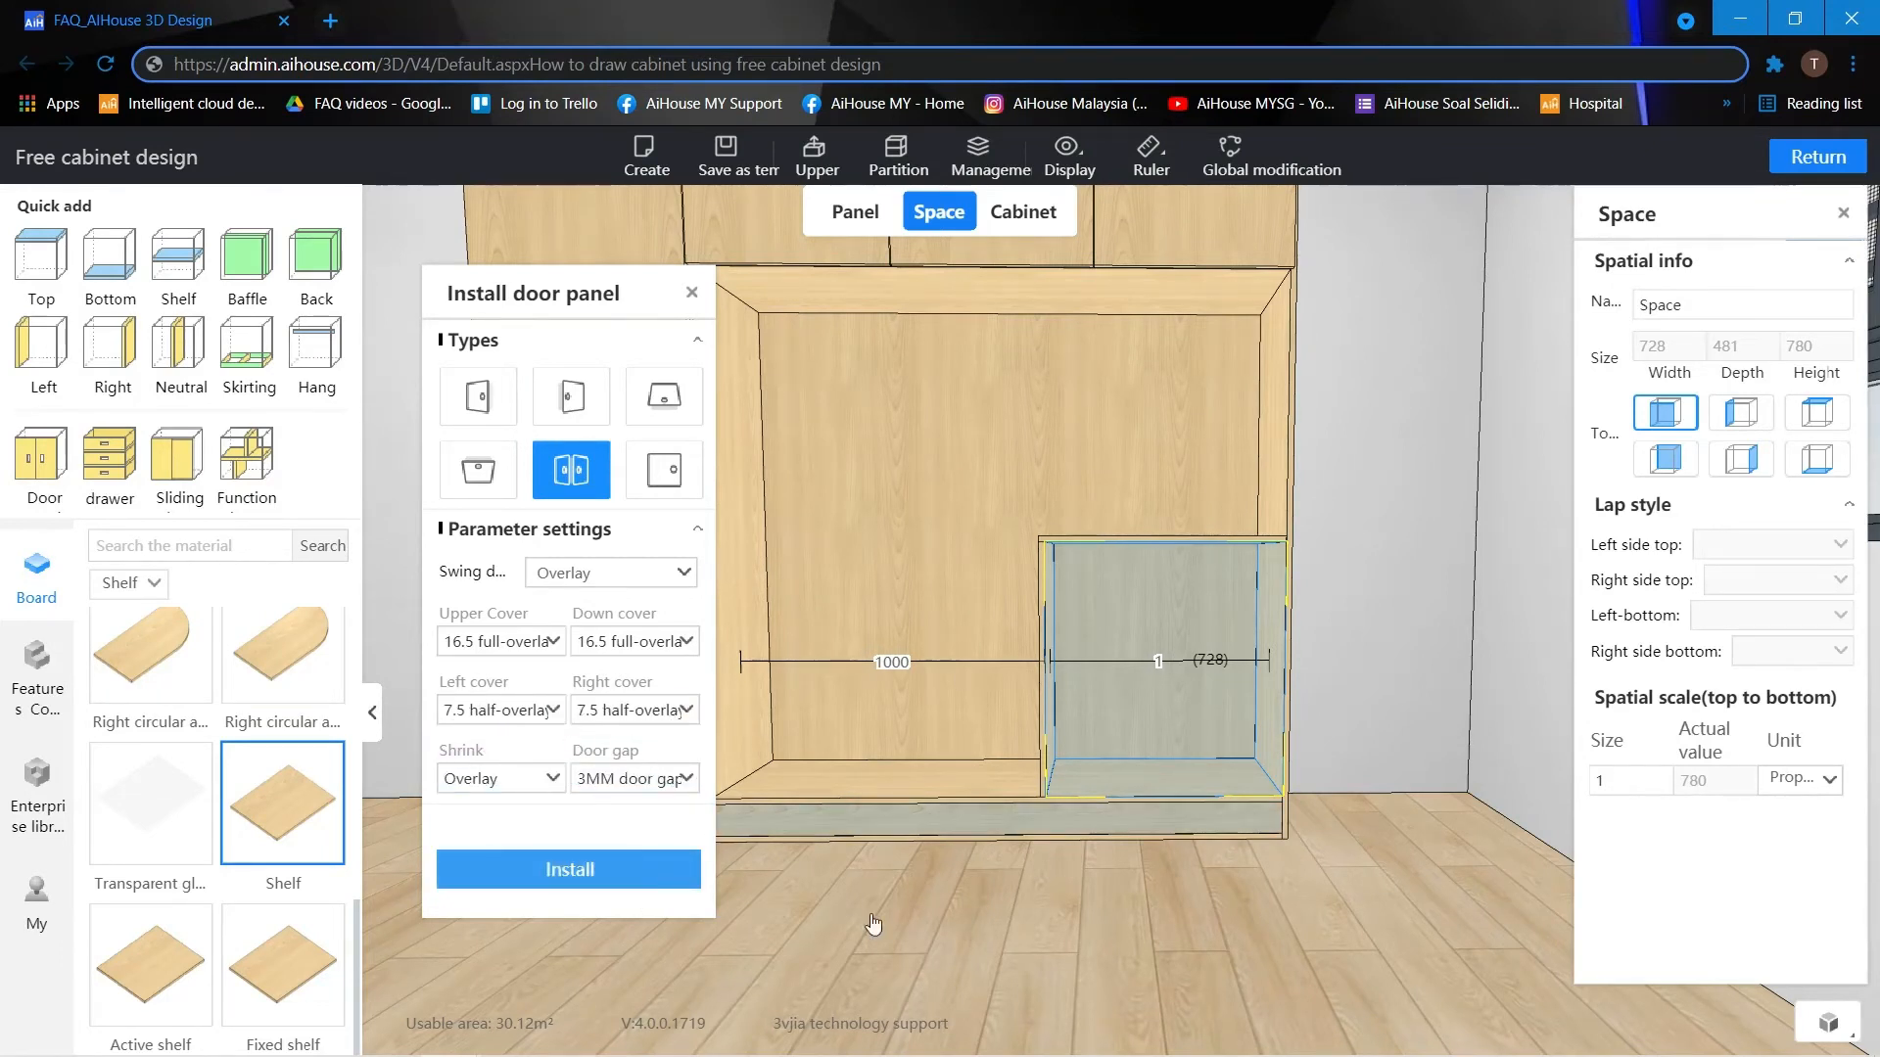
click(1120, 944)
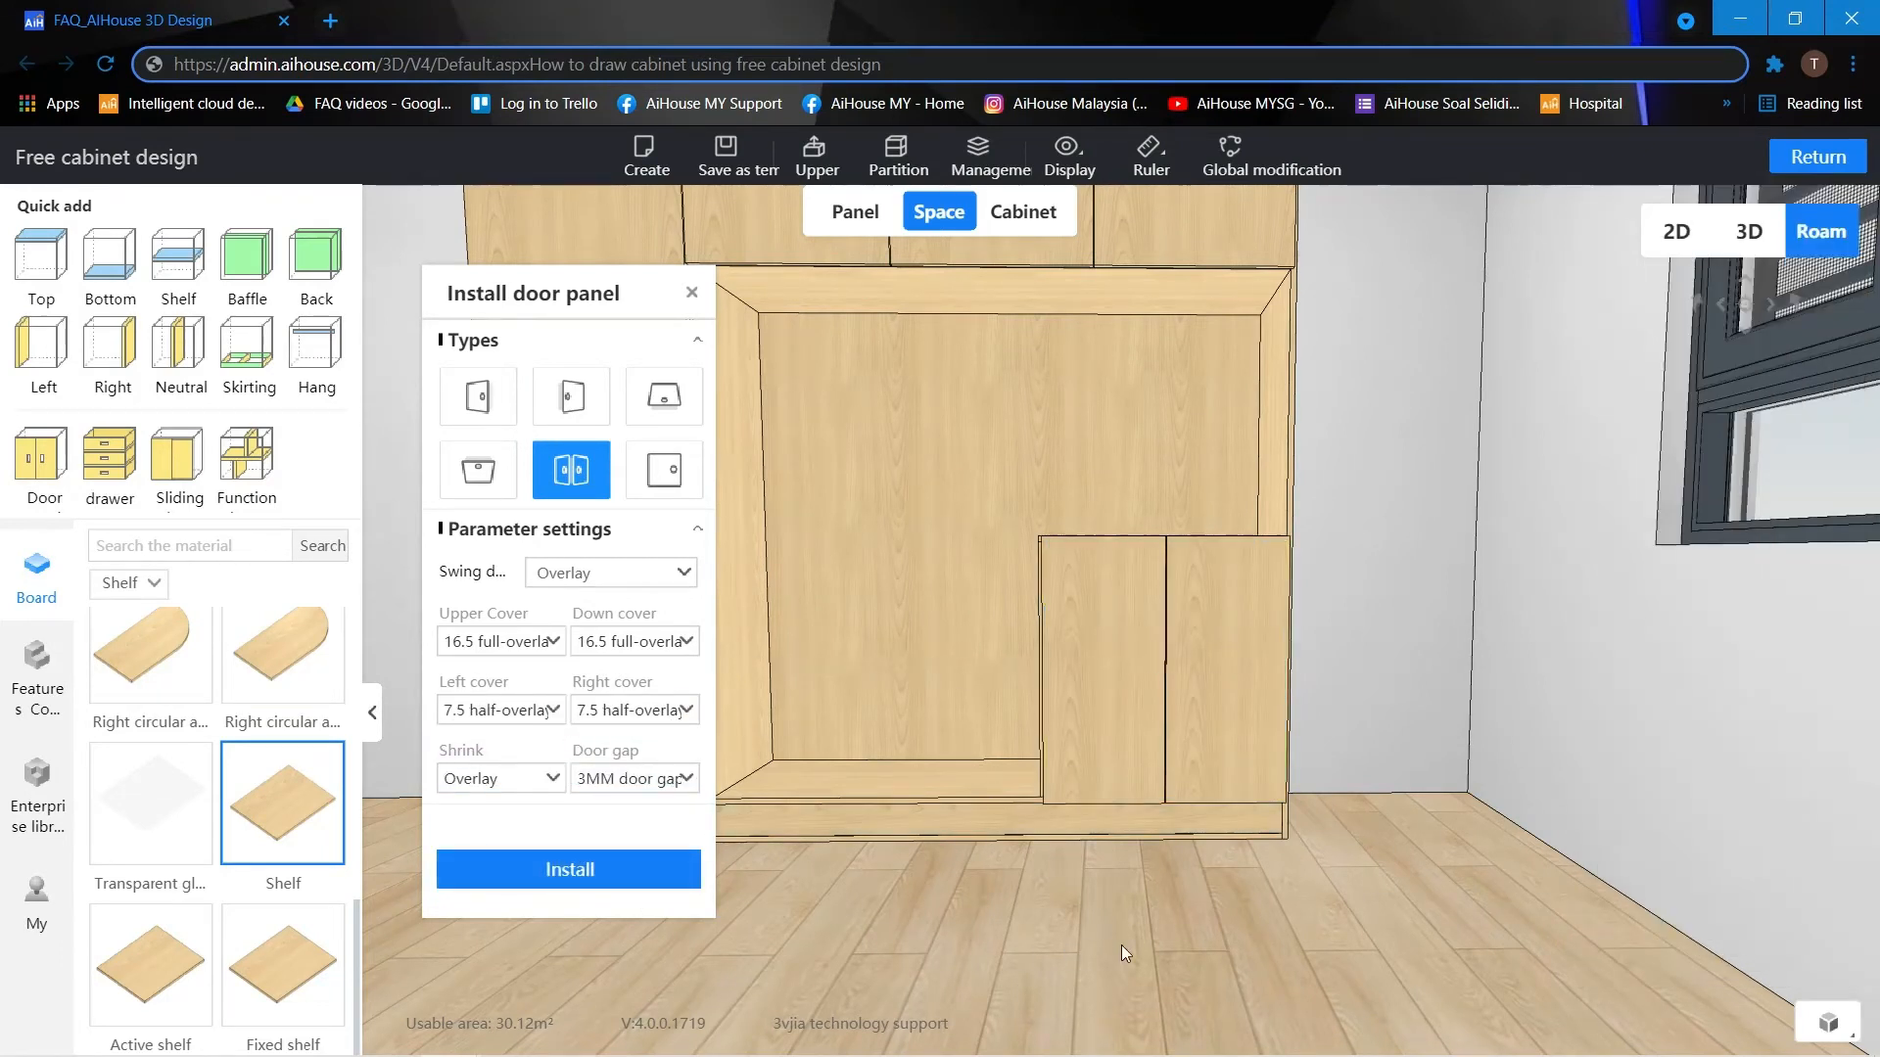
click(691, 293)
Open all the cabinet doors to check how they swing.
scroll(1437, 473, down, 1)
right_drag(1437, 473, 1513, 479)
drag(1514, 479, 1501, 431)
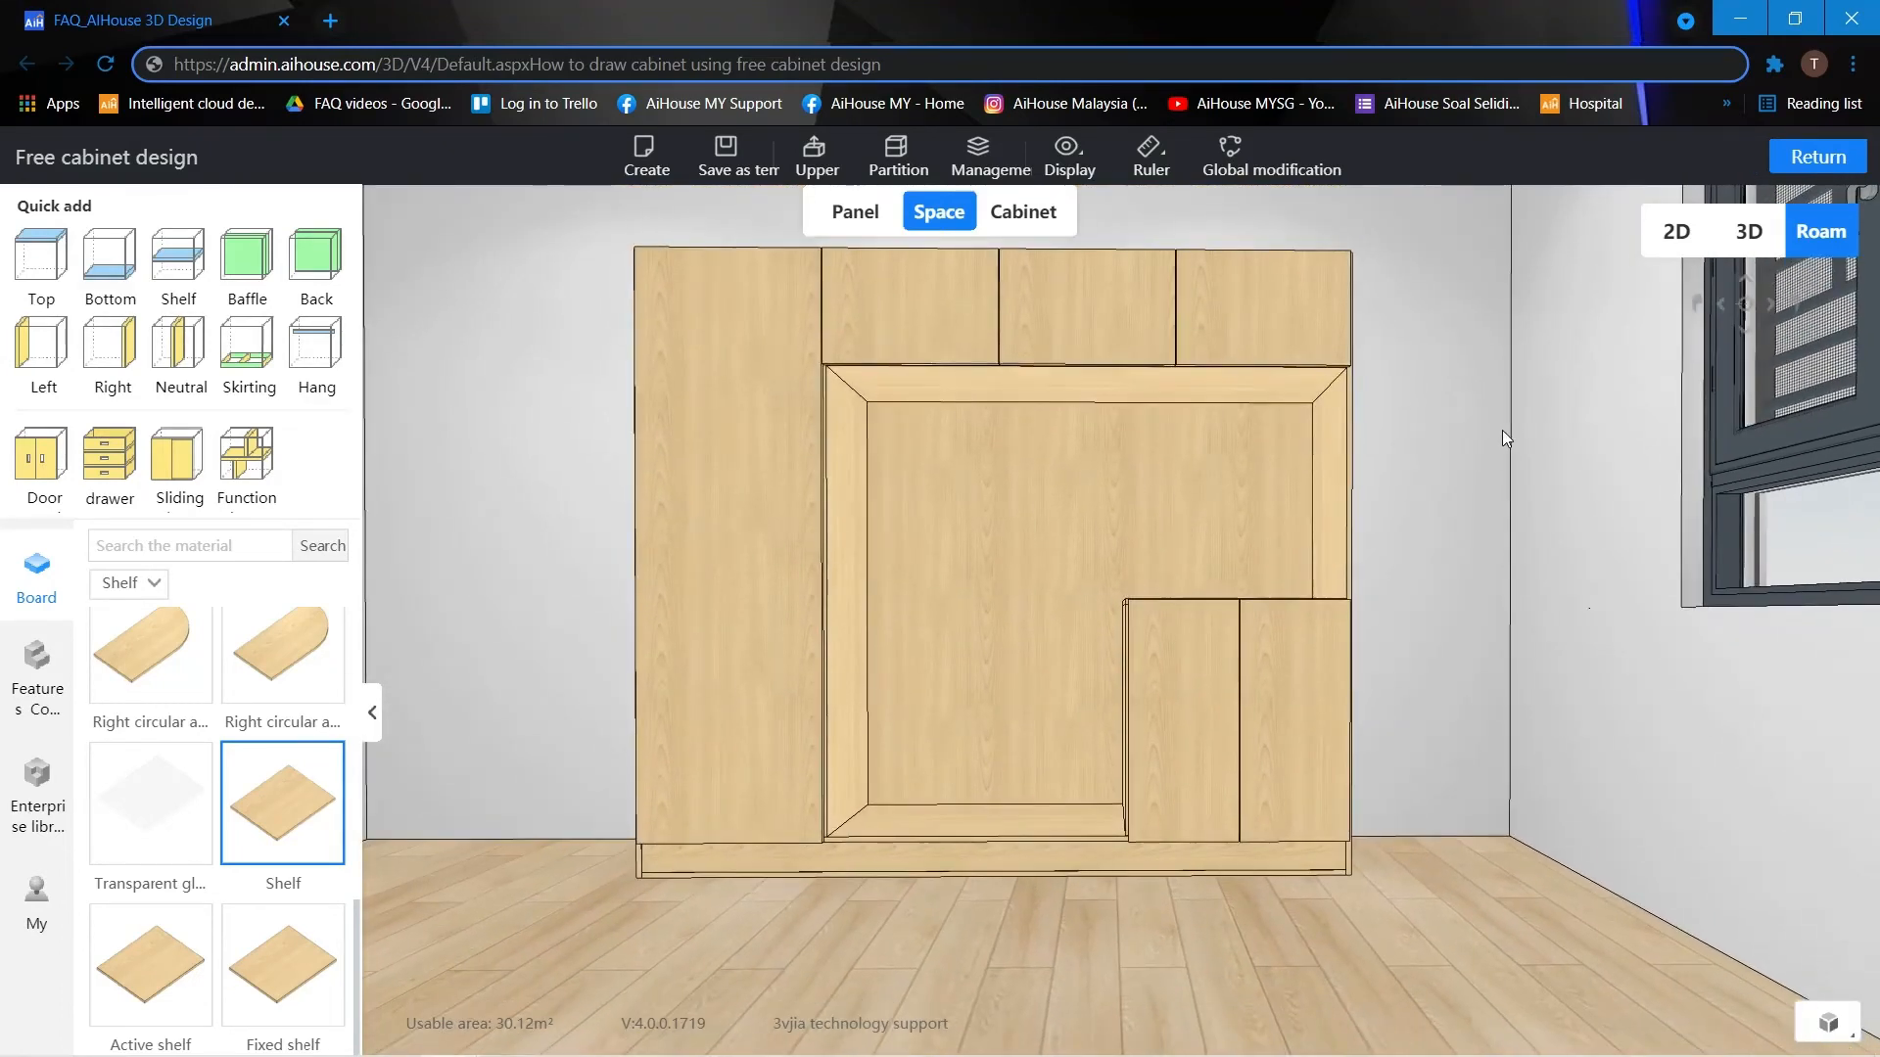
key(o)
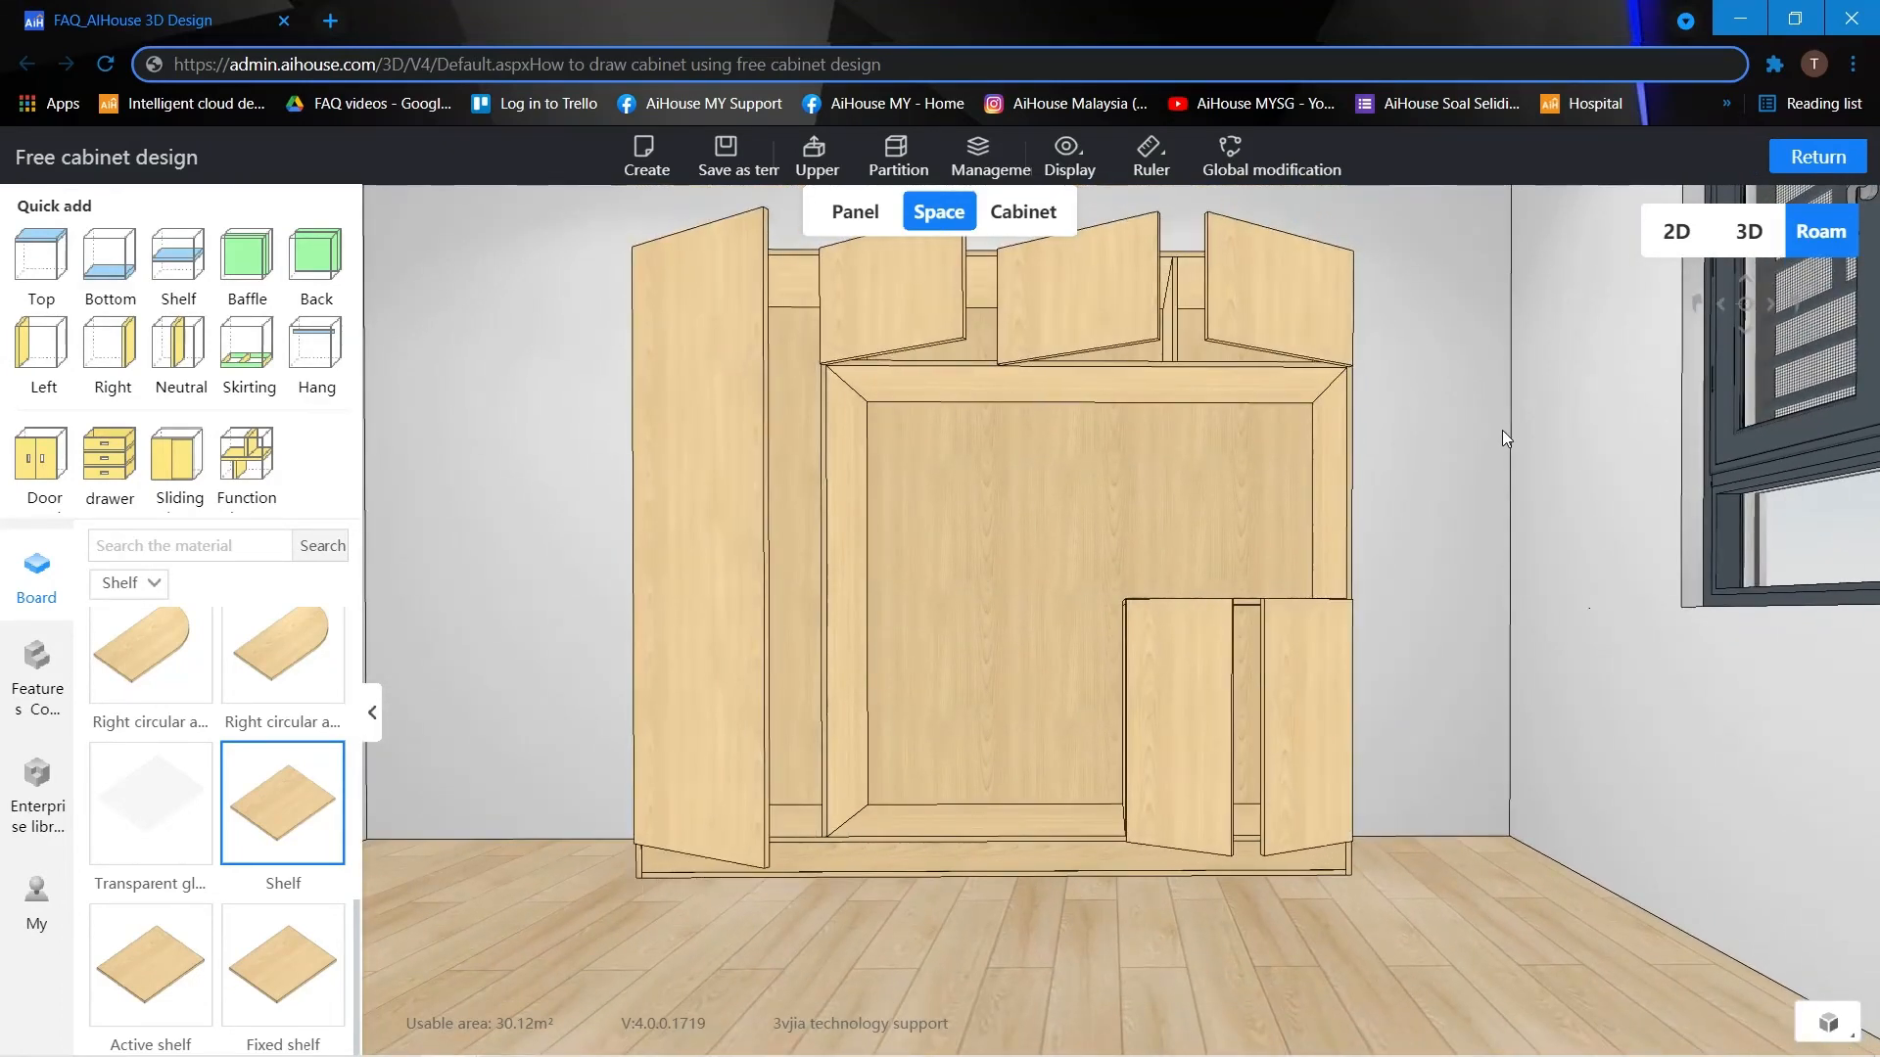
Add a shelf in the open space beside the lower double door and set the height beneath it to 300.
scroll(1501, 431, up, 3)
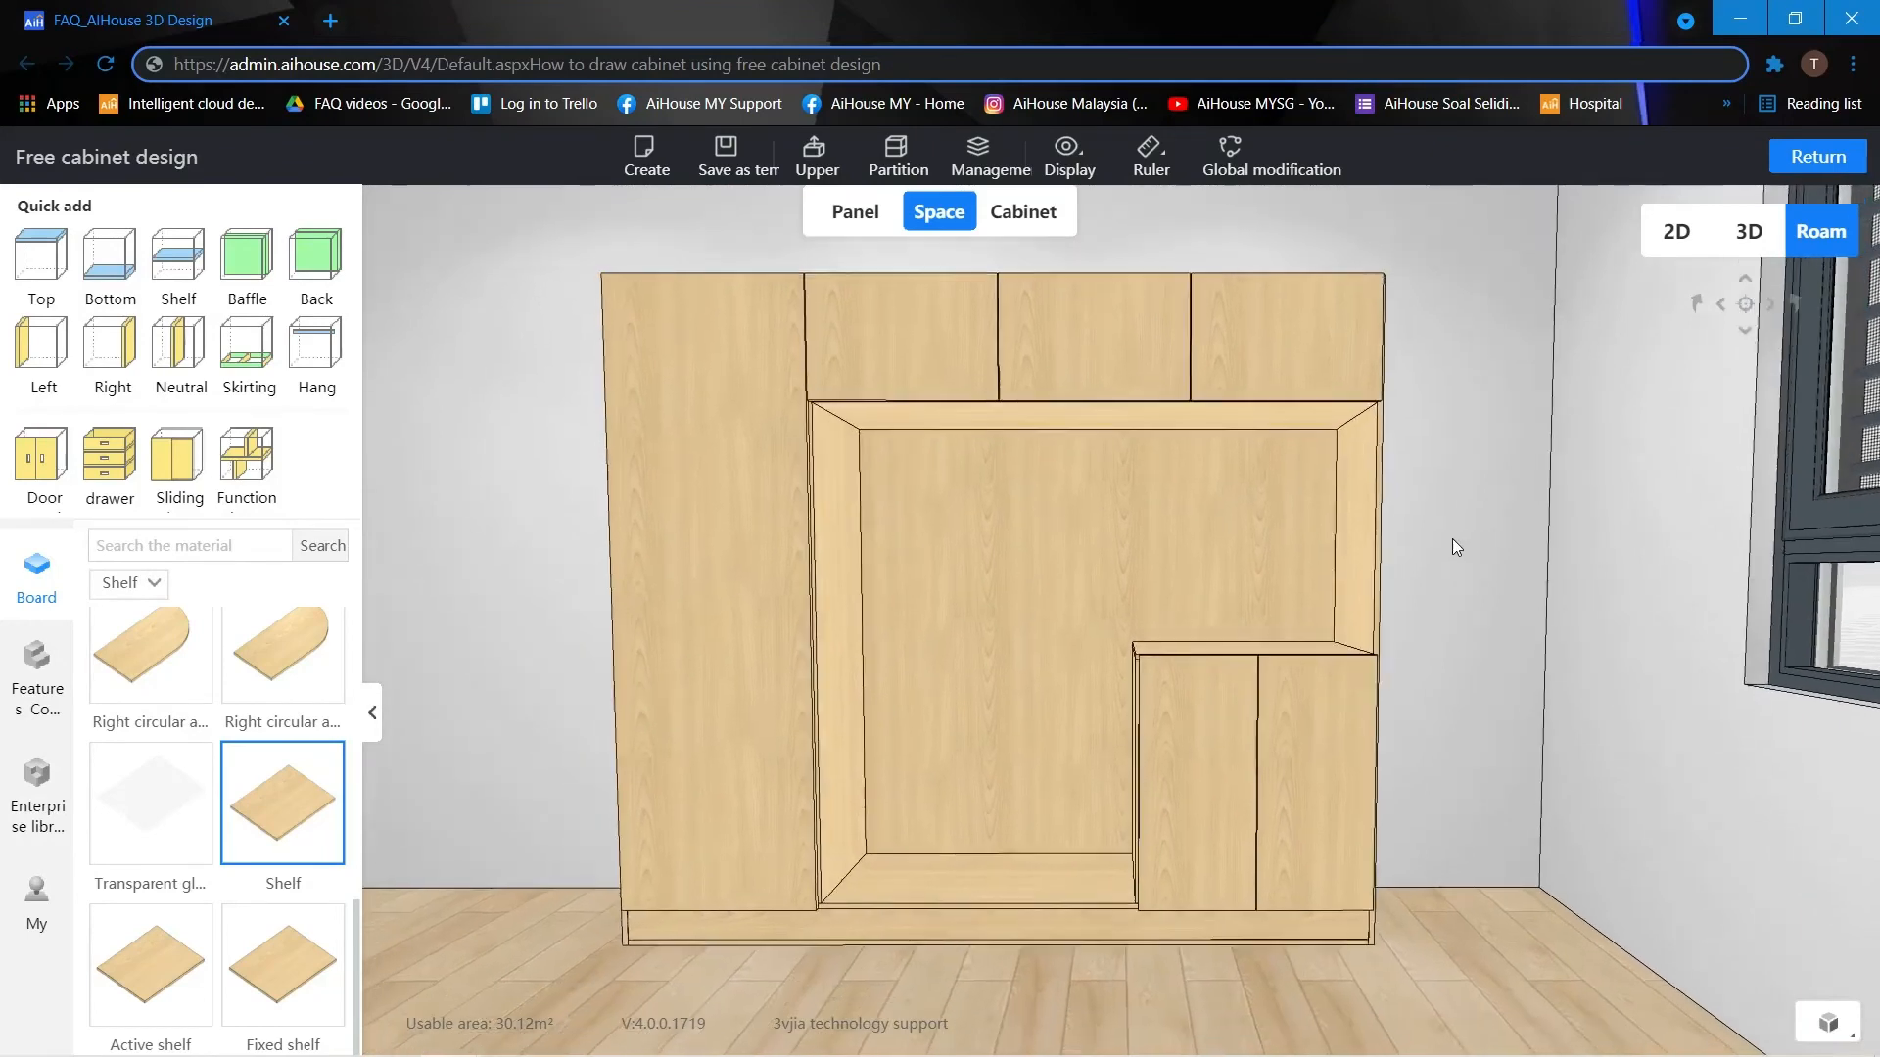
click(948, 730)
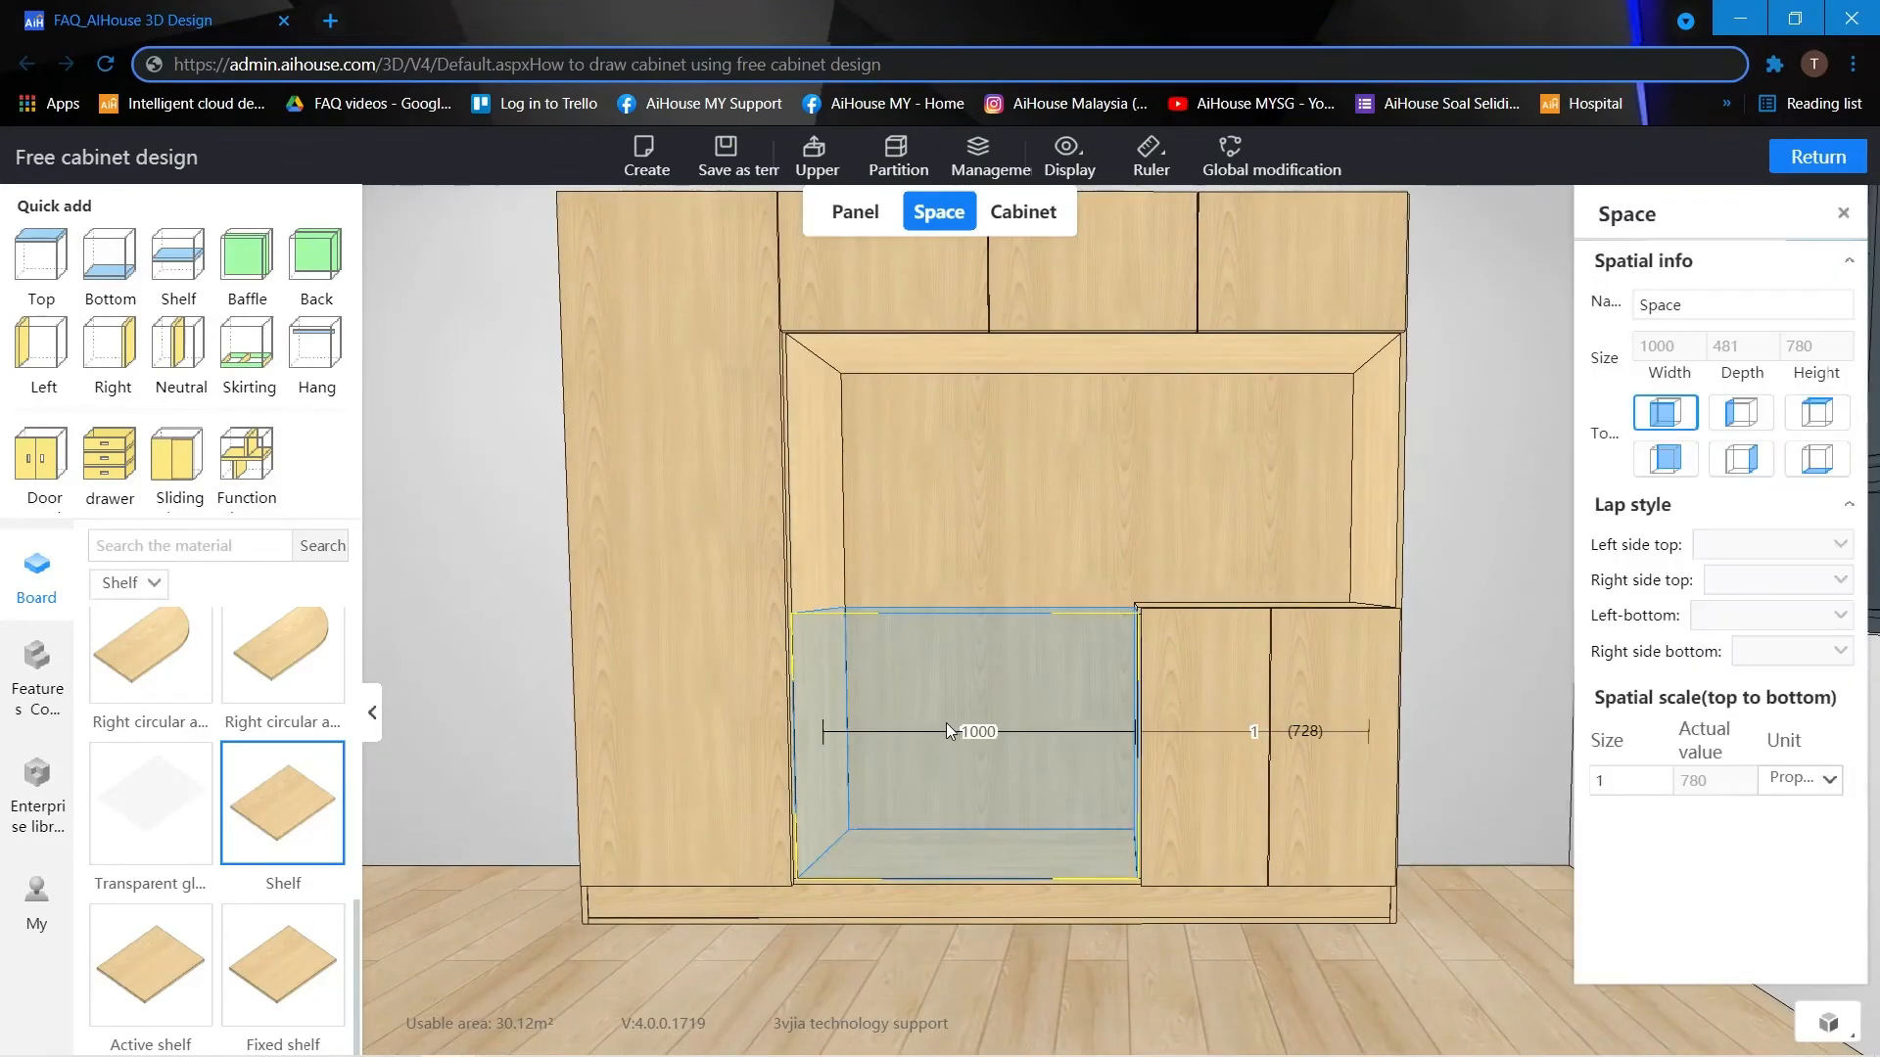
click(284, 844)
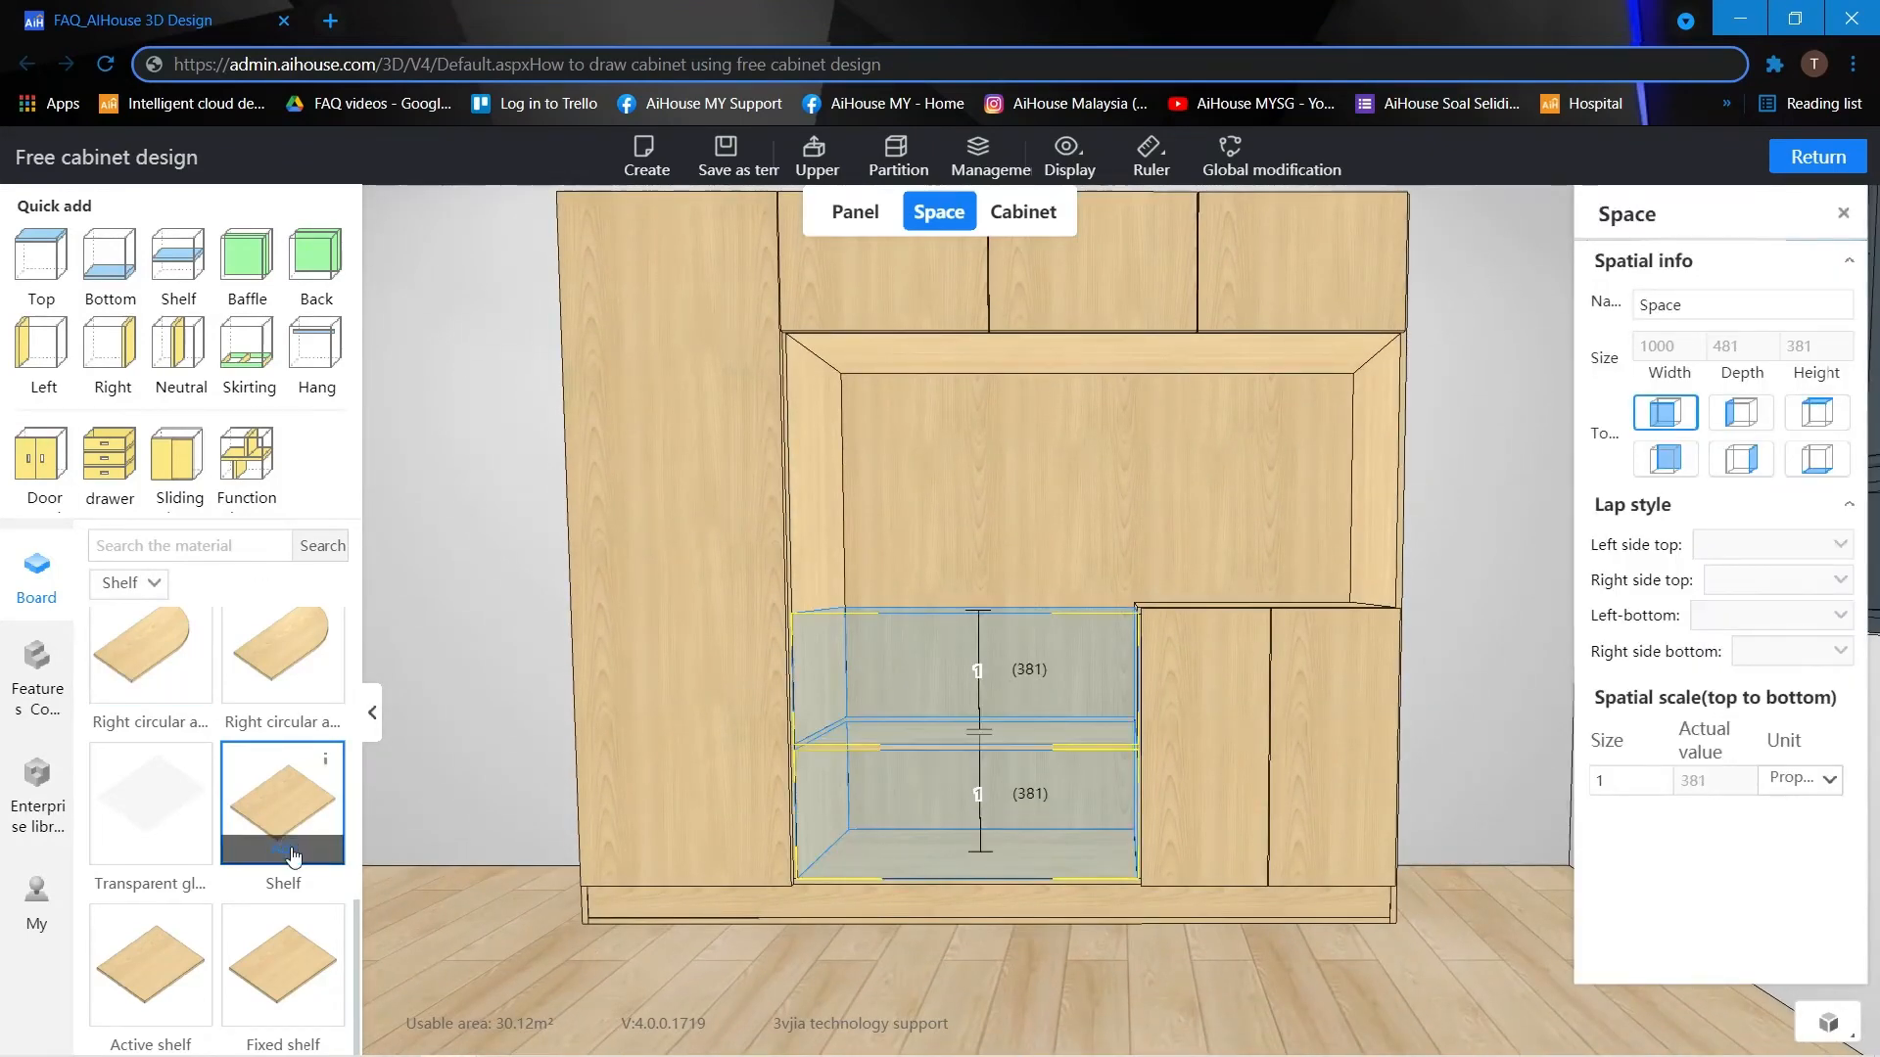
text(300)
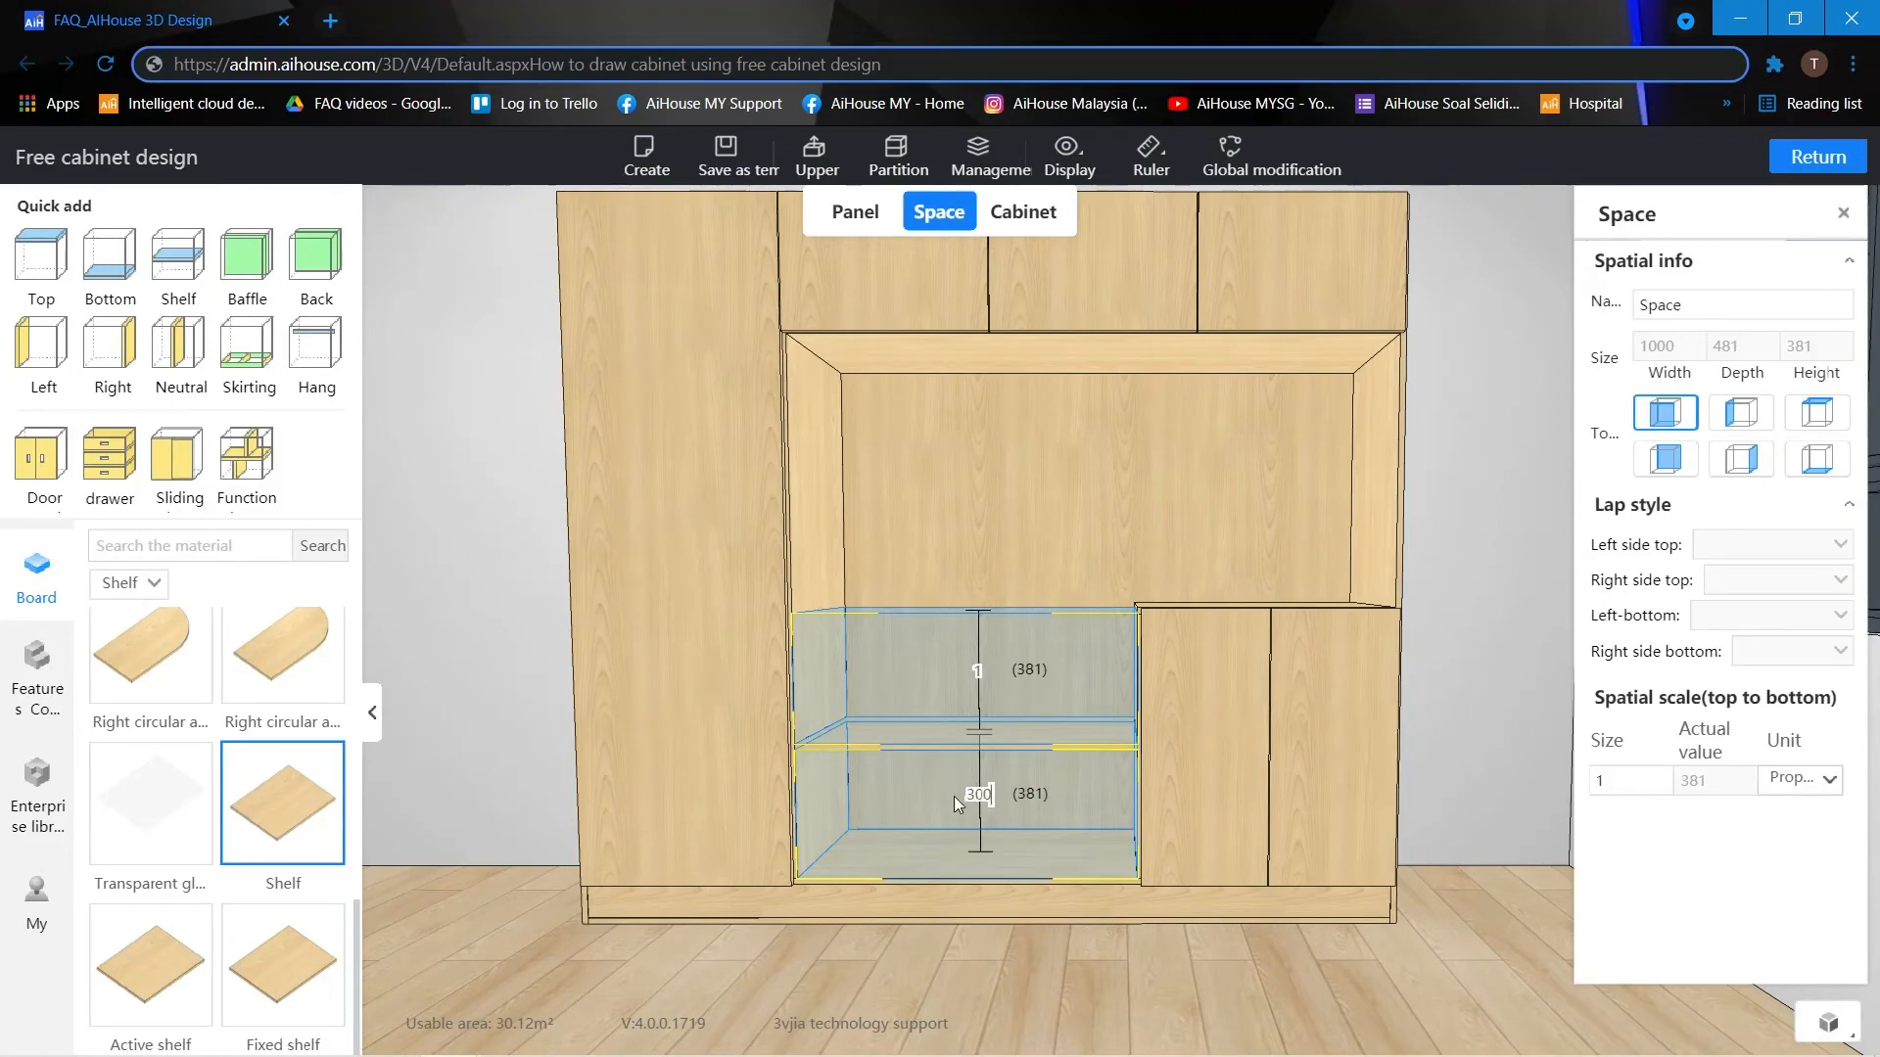
key(Return)
click(529, 581)
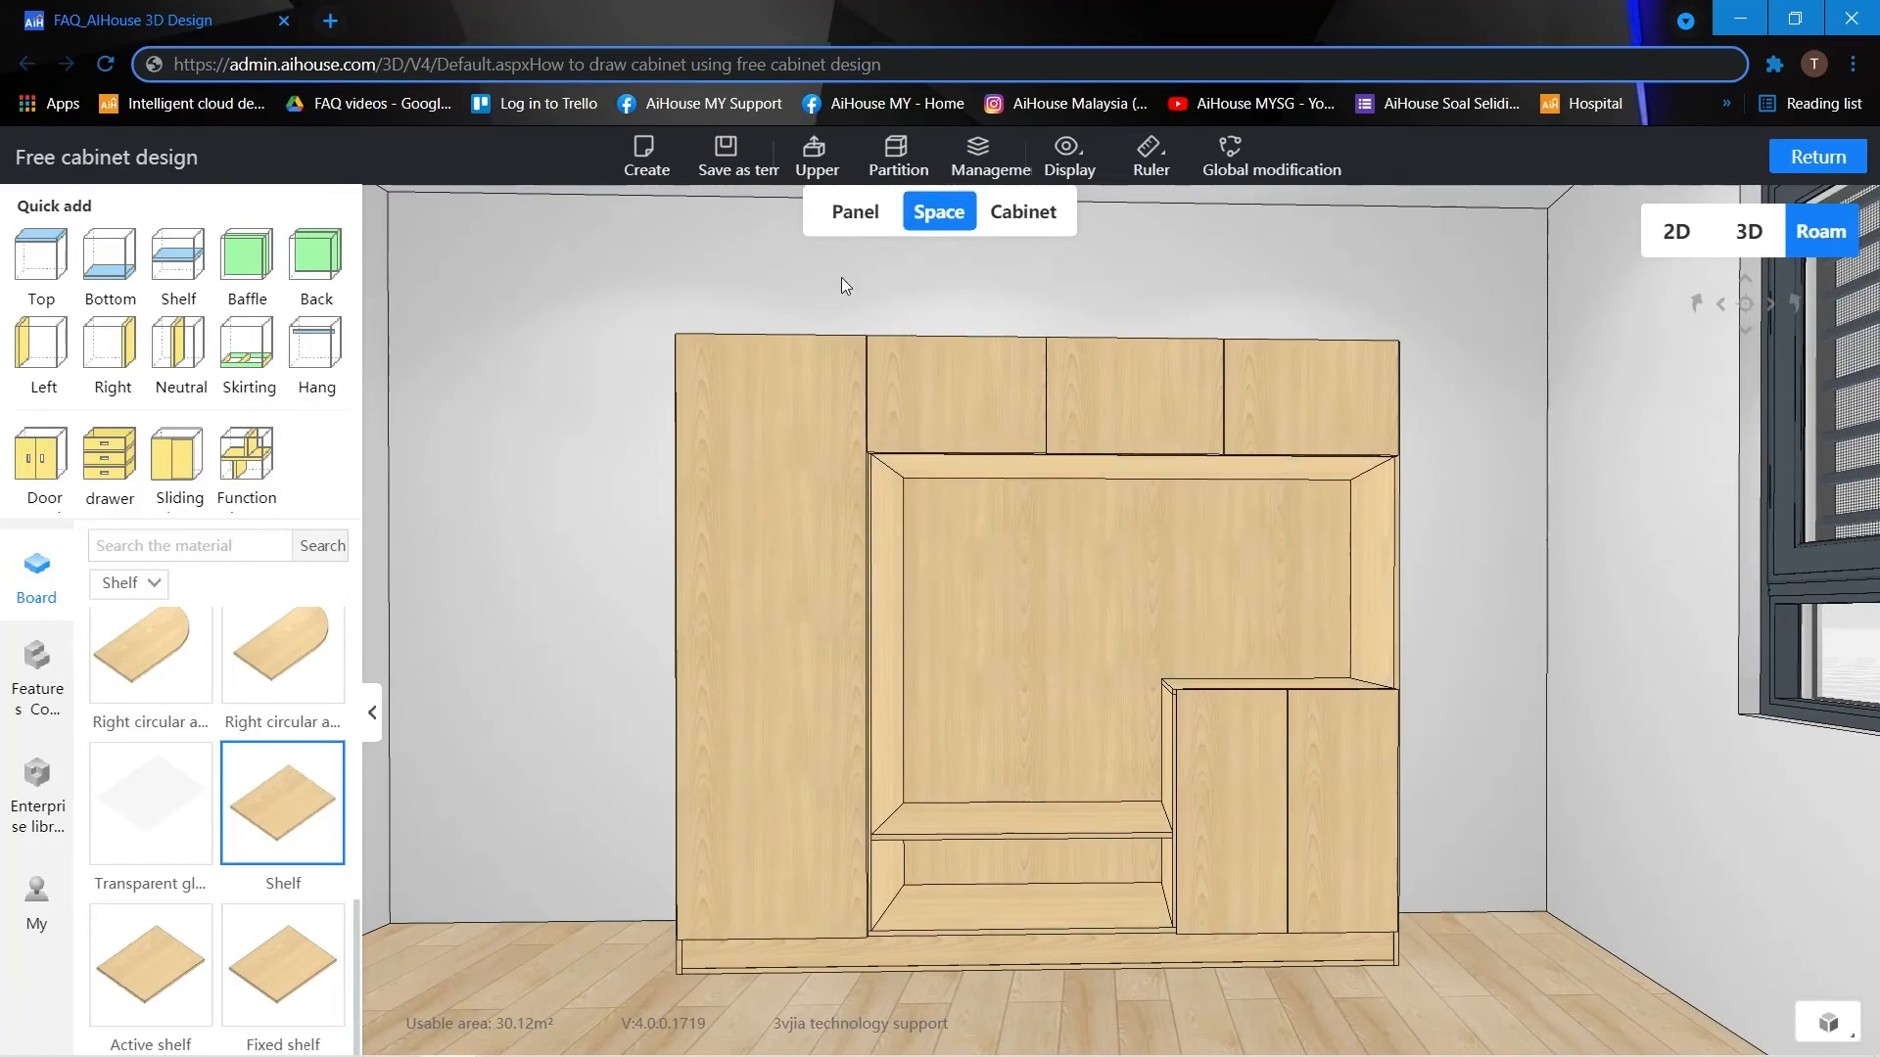
Switch to panel selection and choose the E style recessed light for the board directly below the upper doors.
click(856, 221)
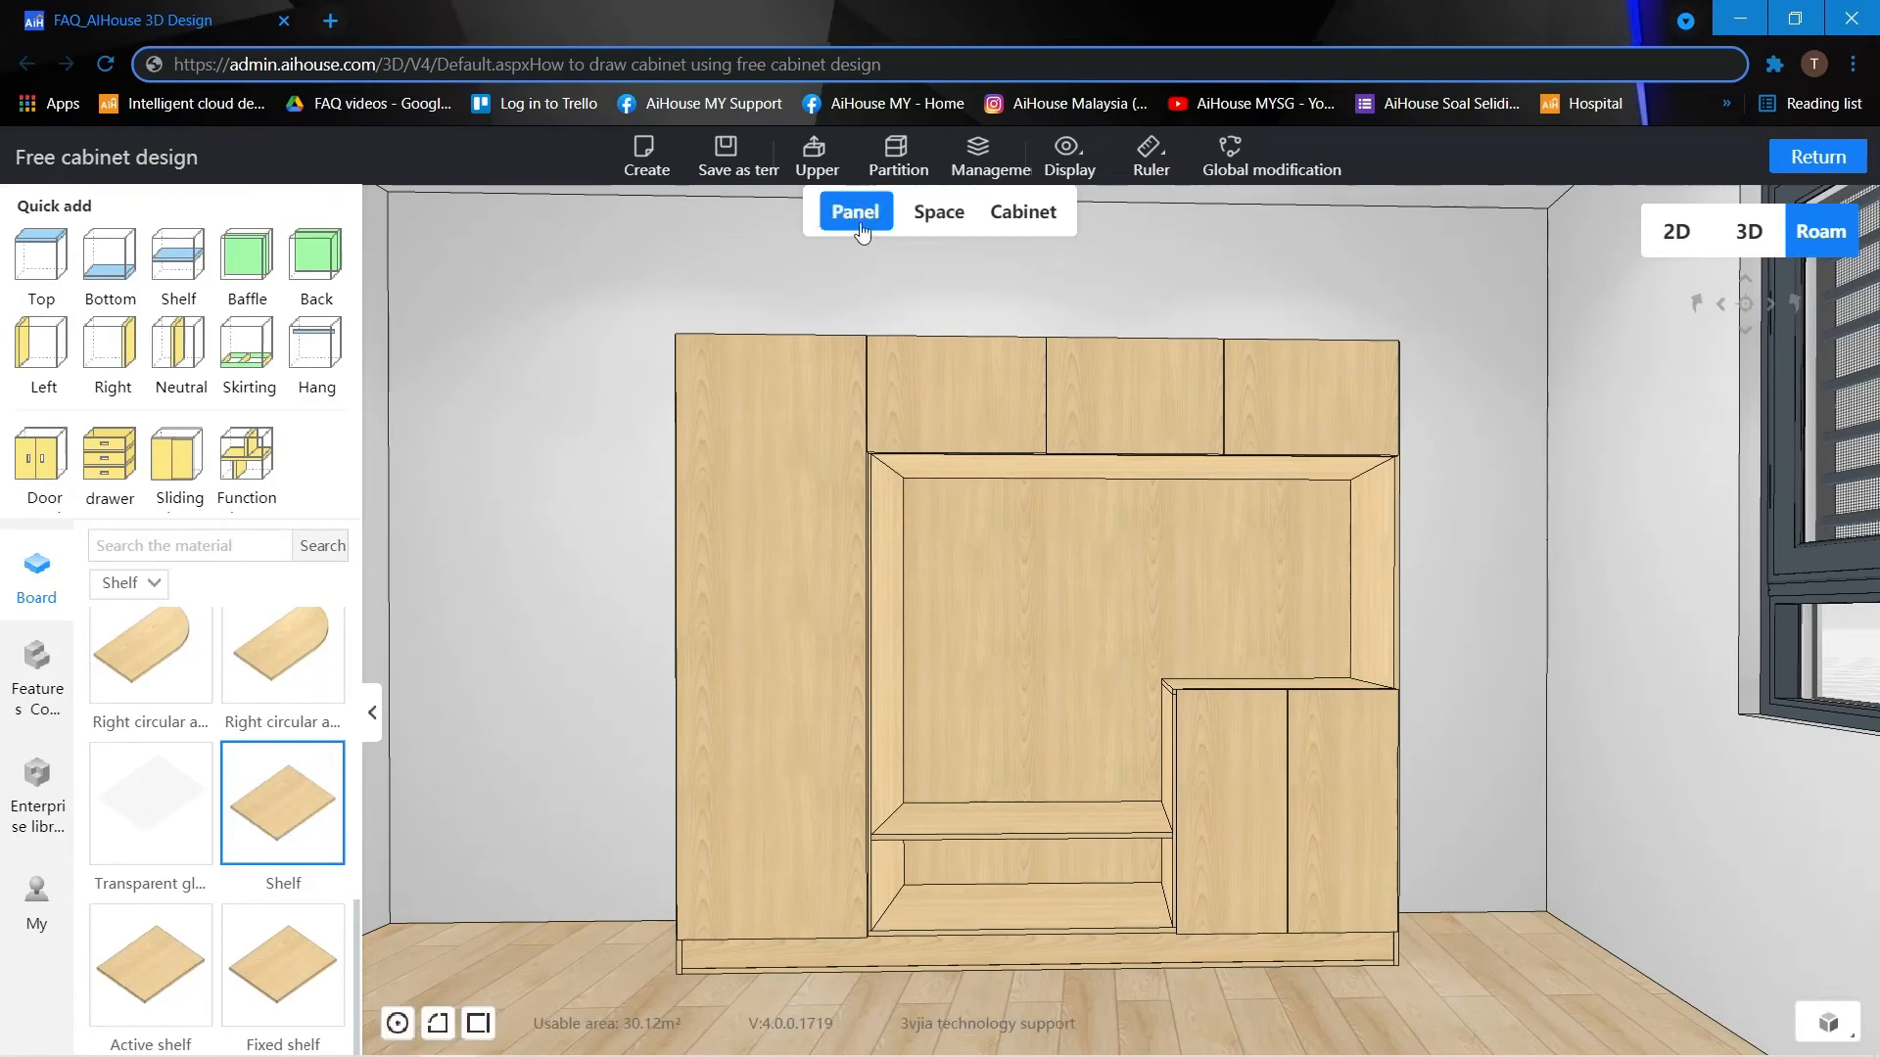
click(1082, 474)
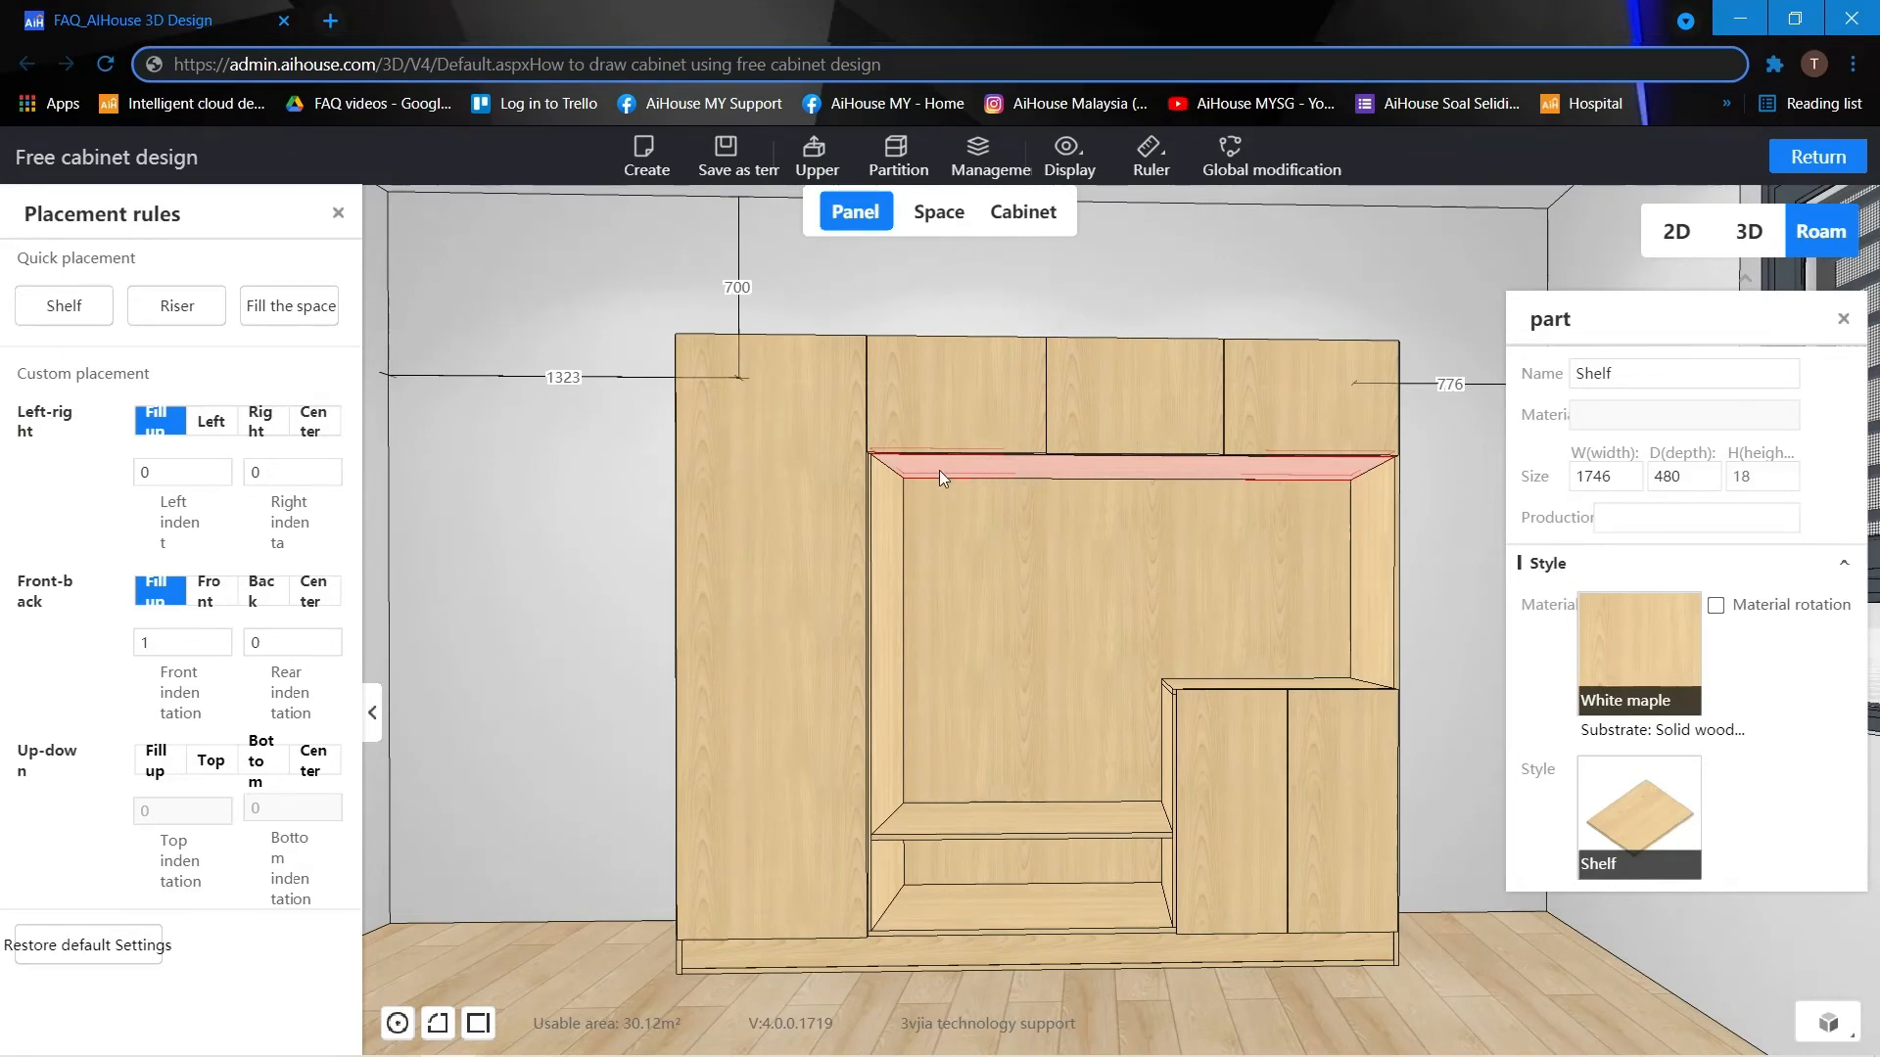
right_click(1051, 477)
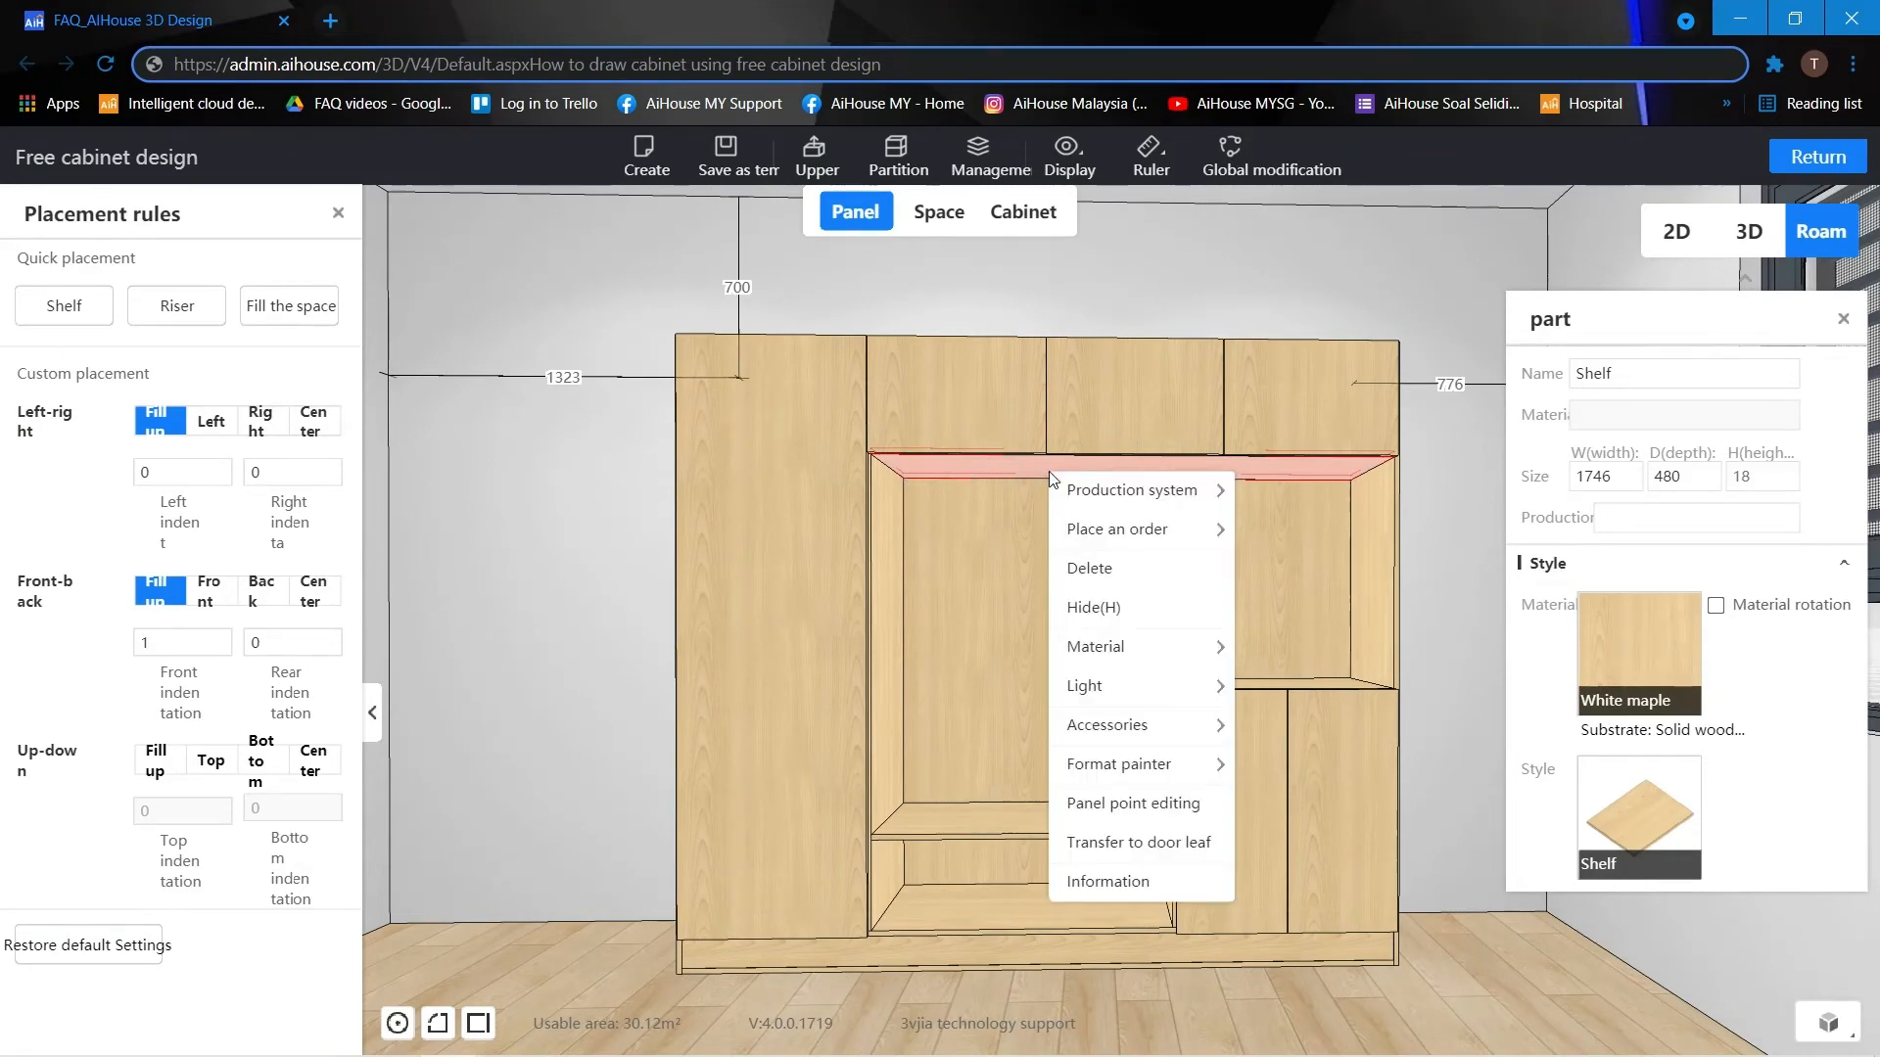
mouse_move(1147, 688)
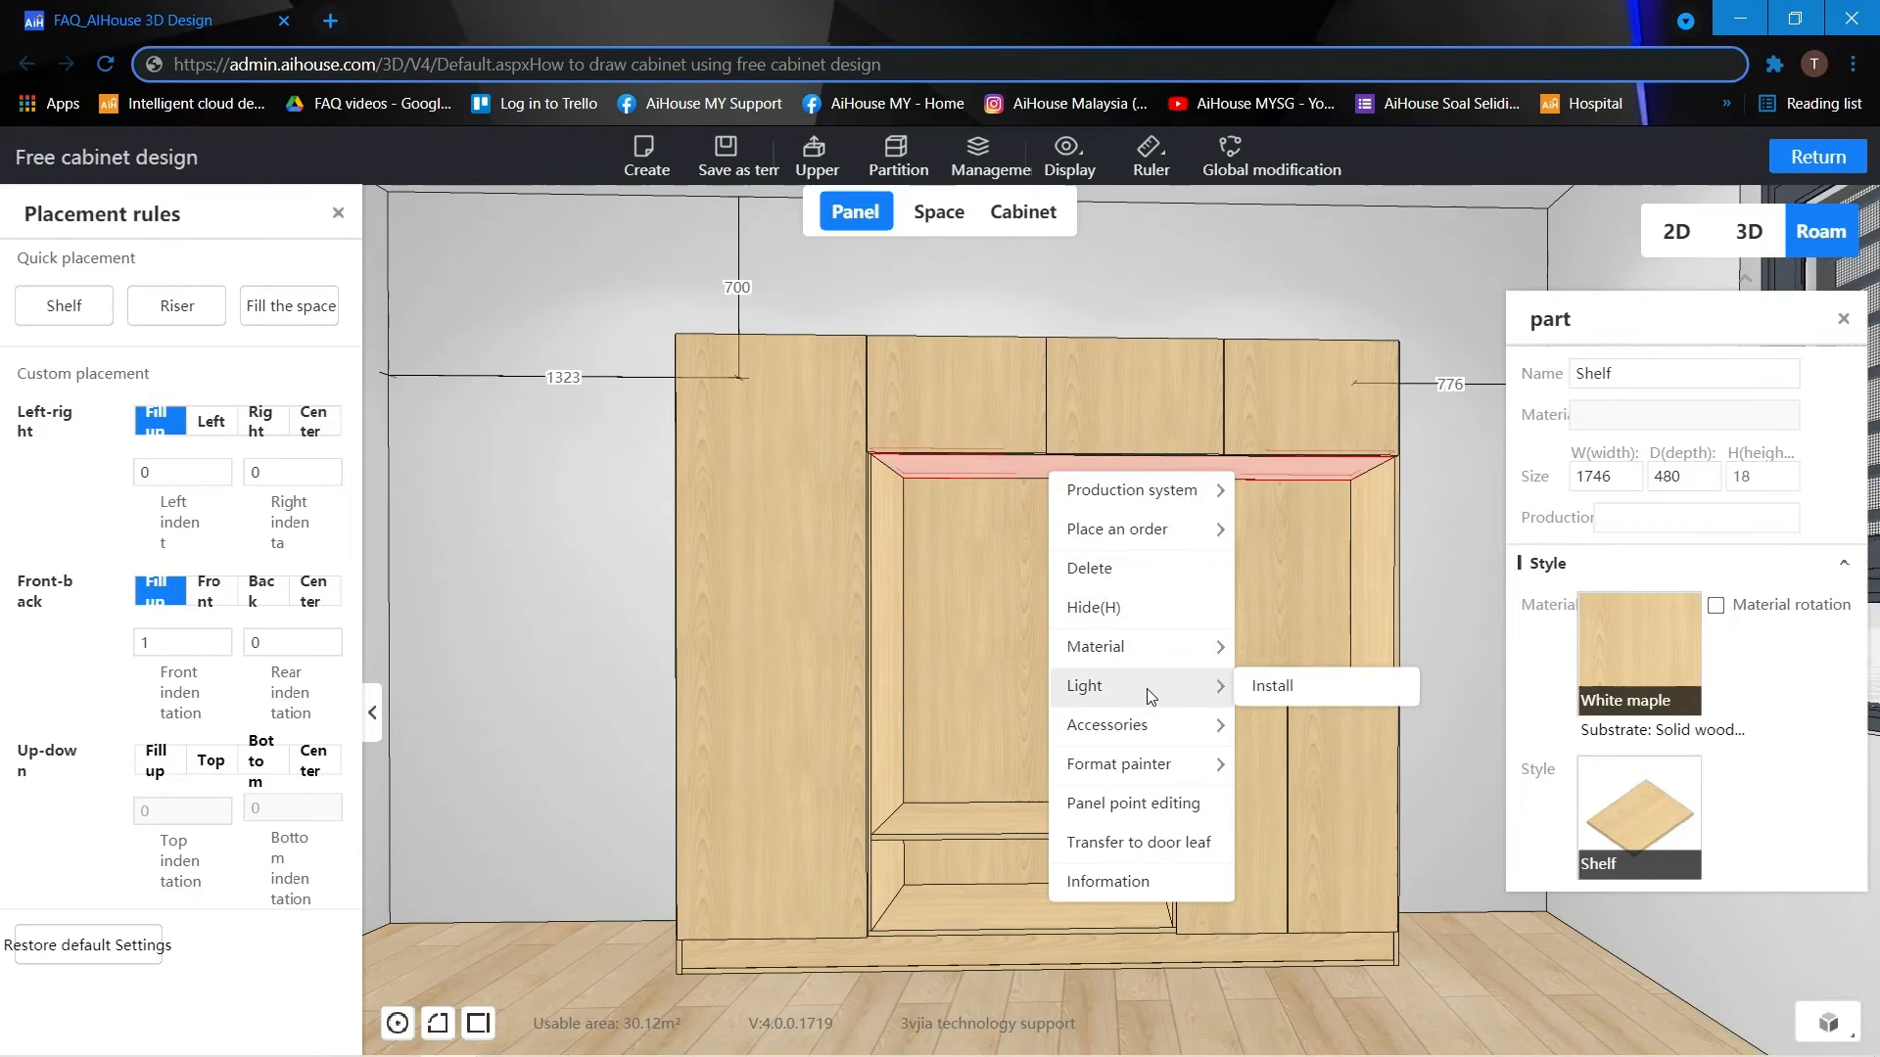
click(1296, 693)
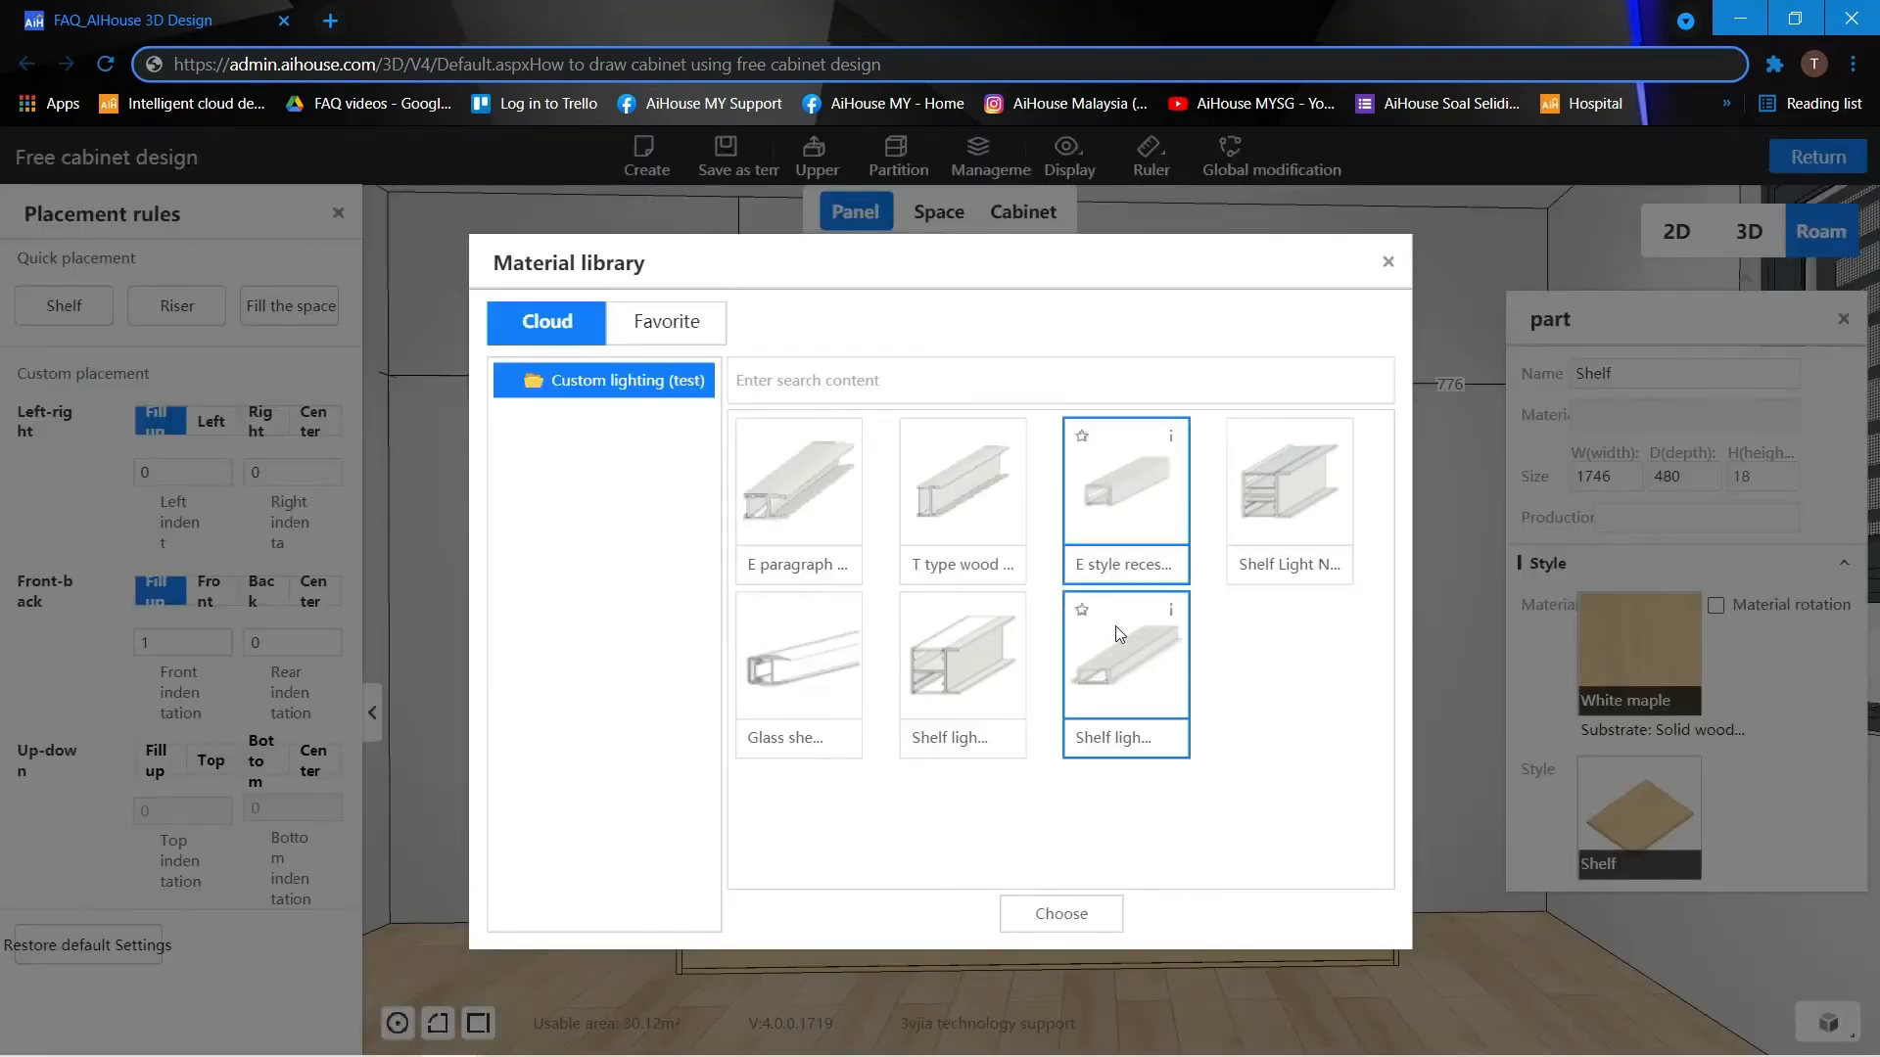
click(1080, 917)
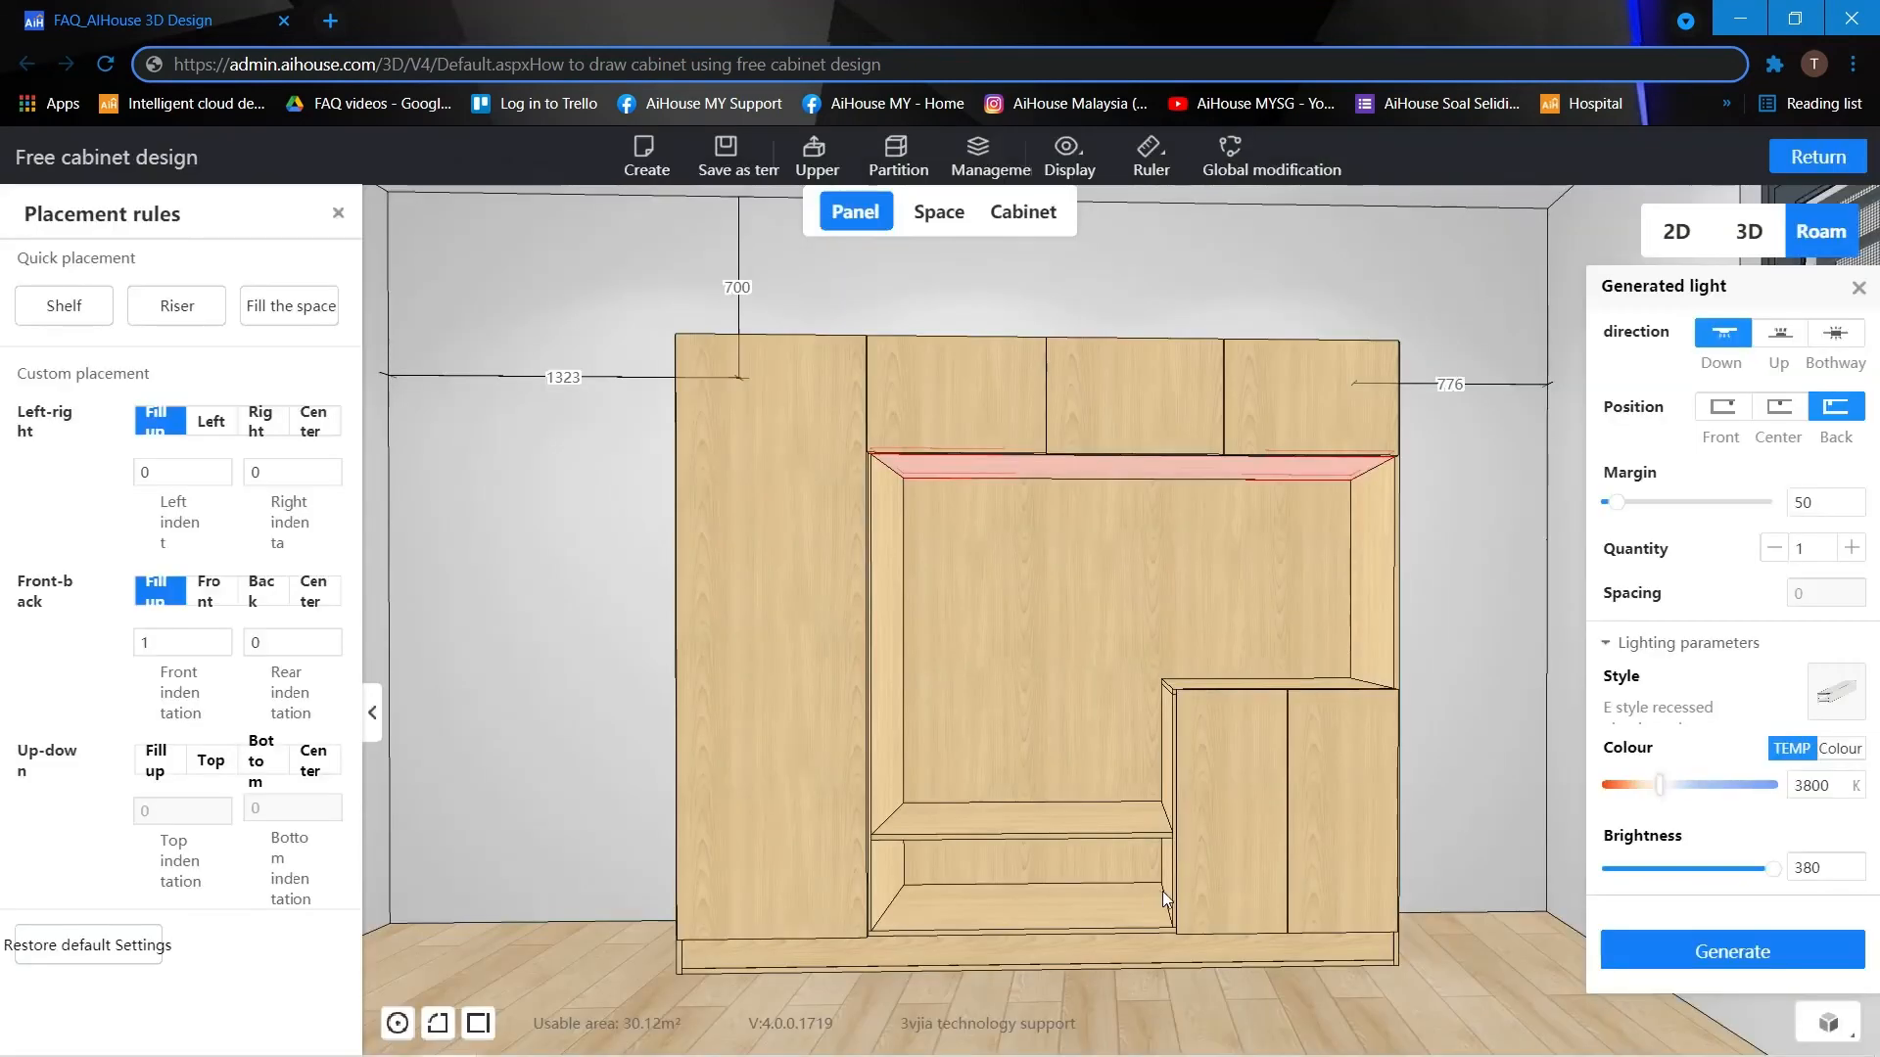
Generate the recessed light on the board below the upper doors and return to the custom system cabinet design.
drag(1653, 303, 1522, 285)
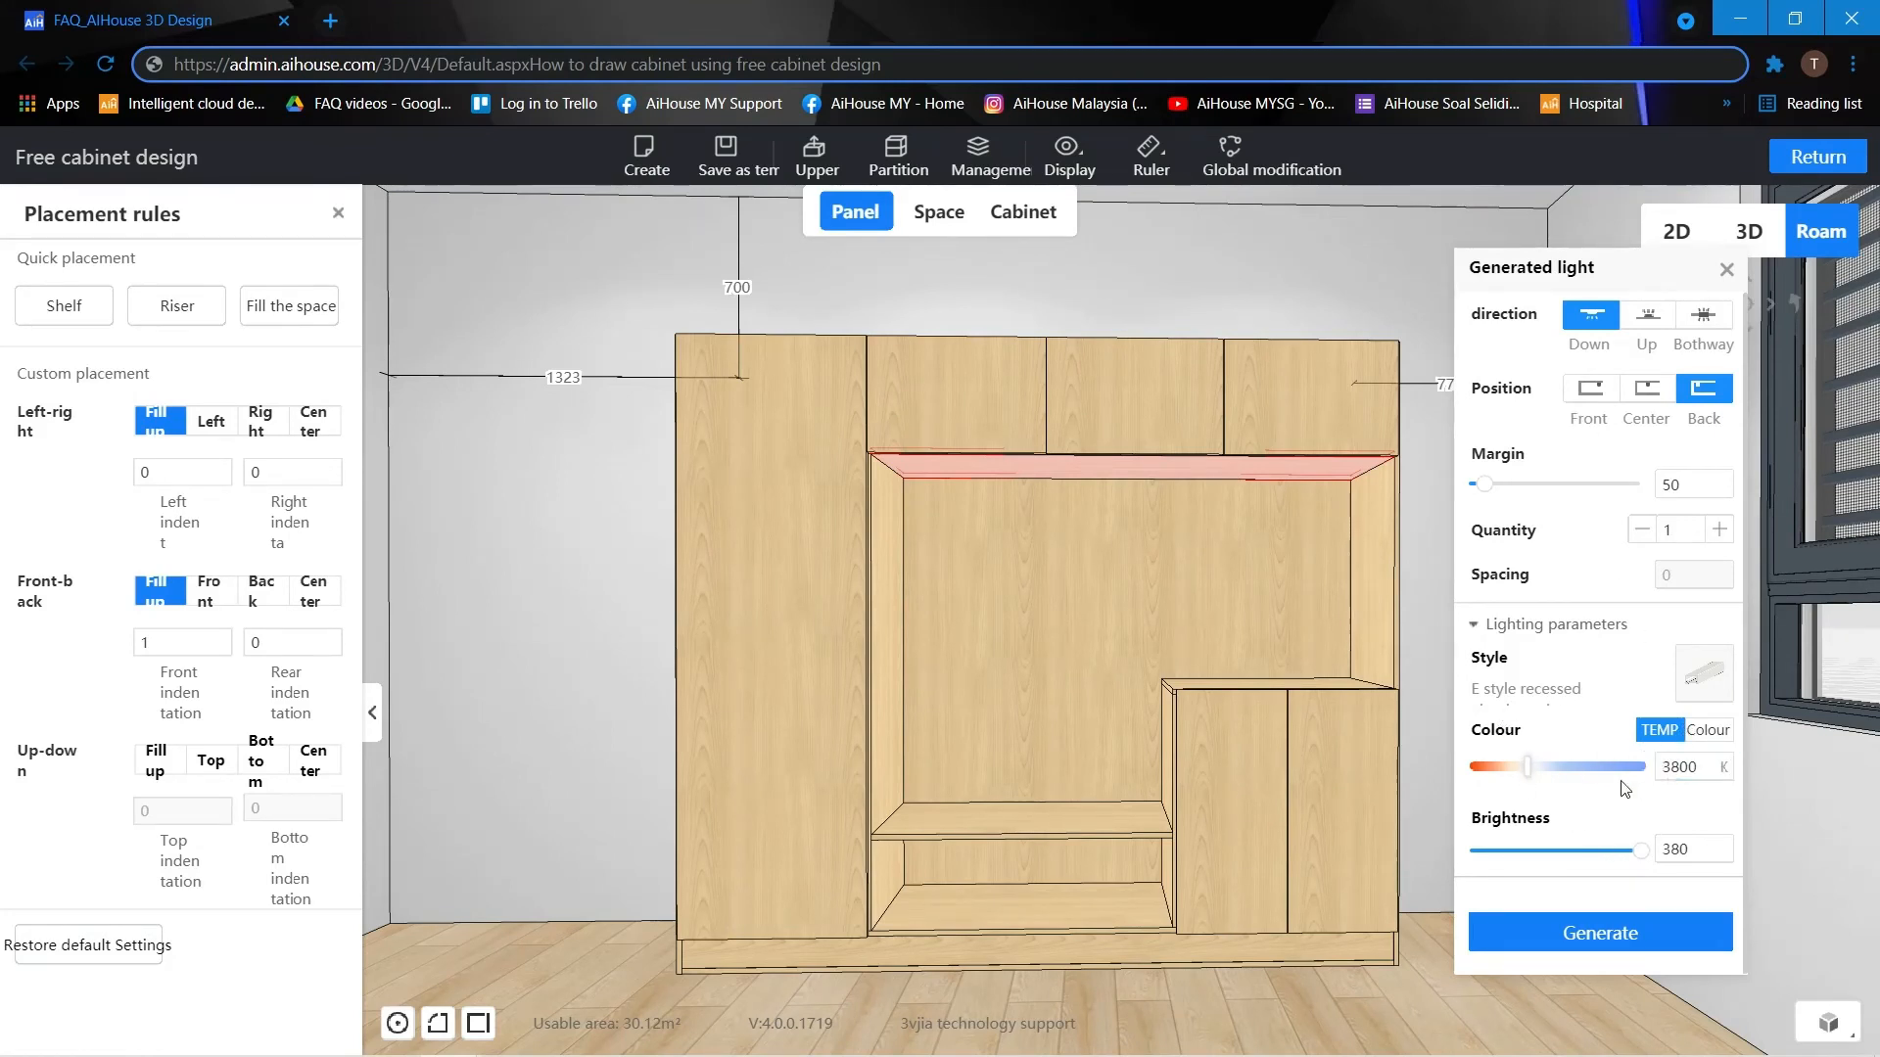
click(1603, 933)
click(1502, 579)
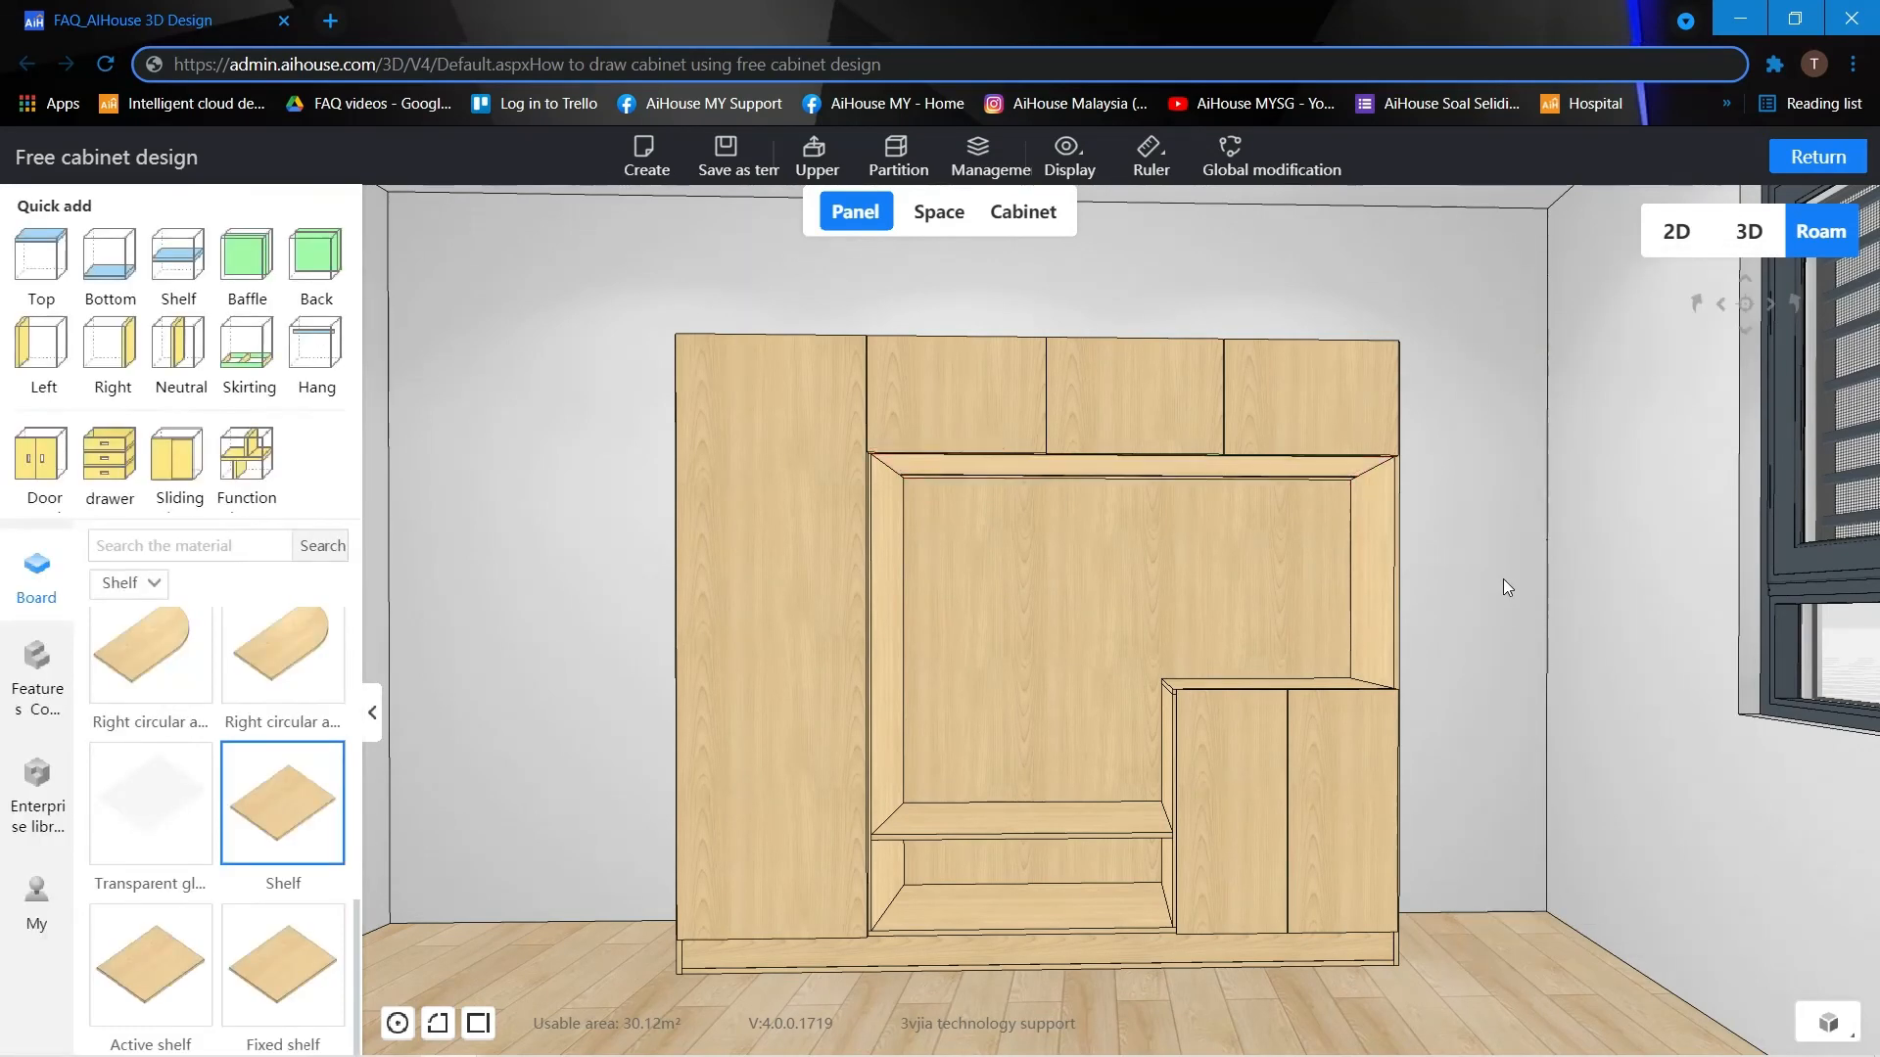
scroll(1497, 585, up, 2)
scroll(1495, 579, up, 2)
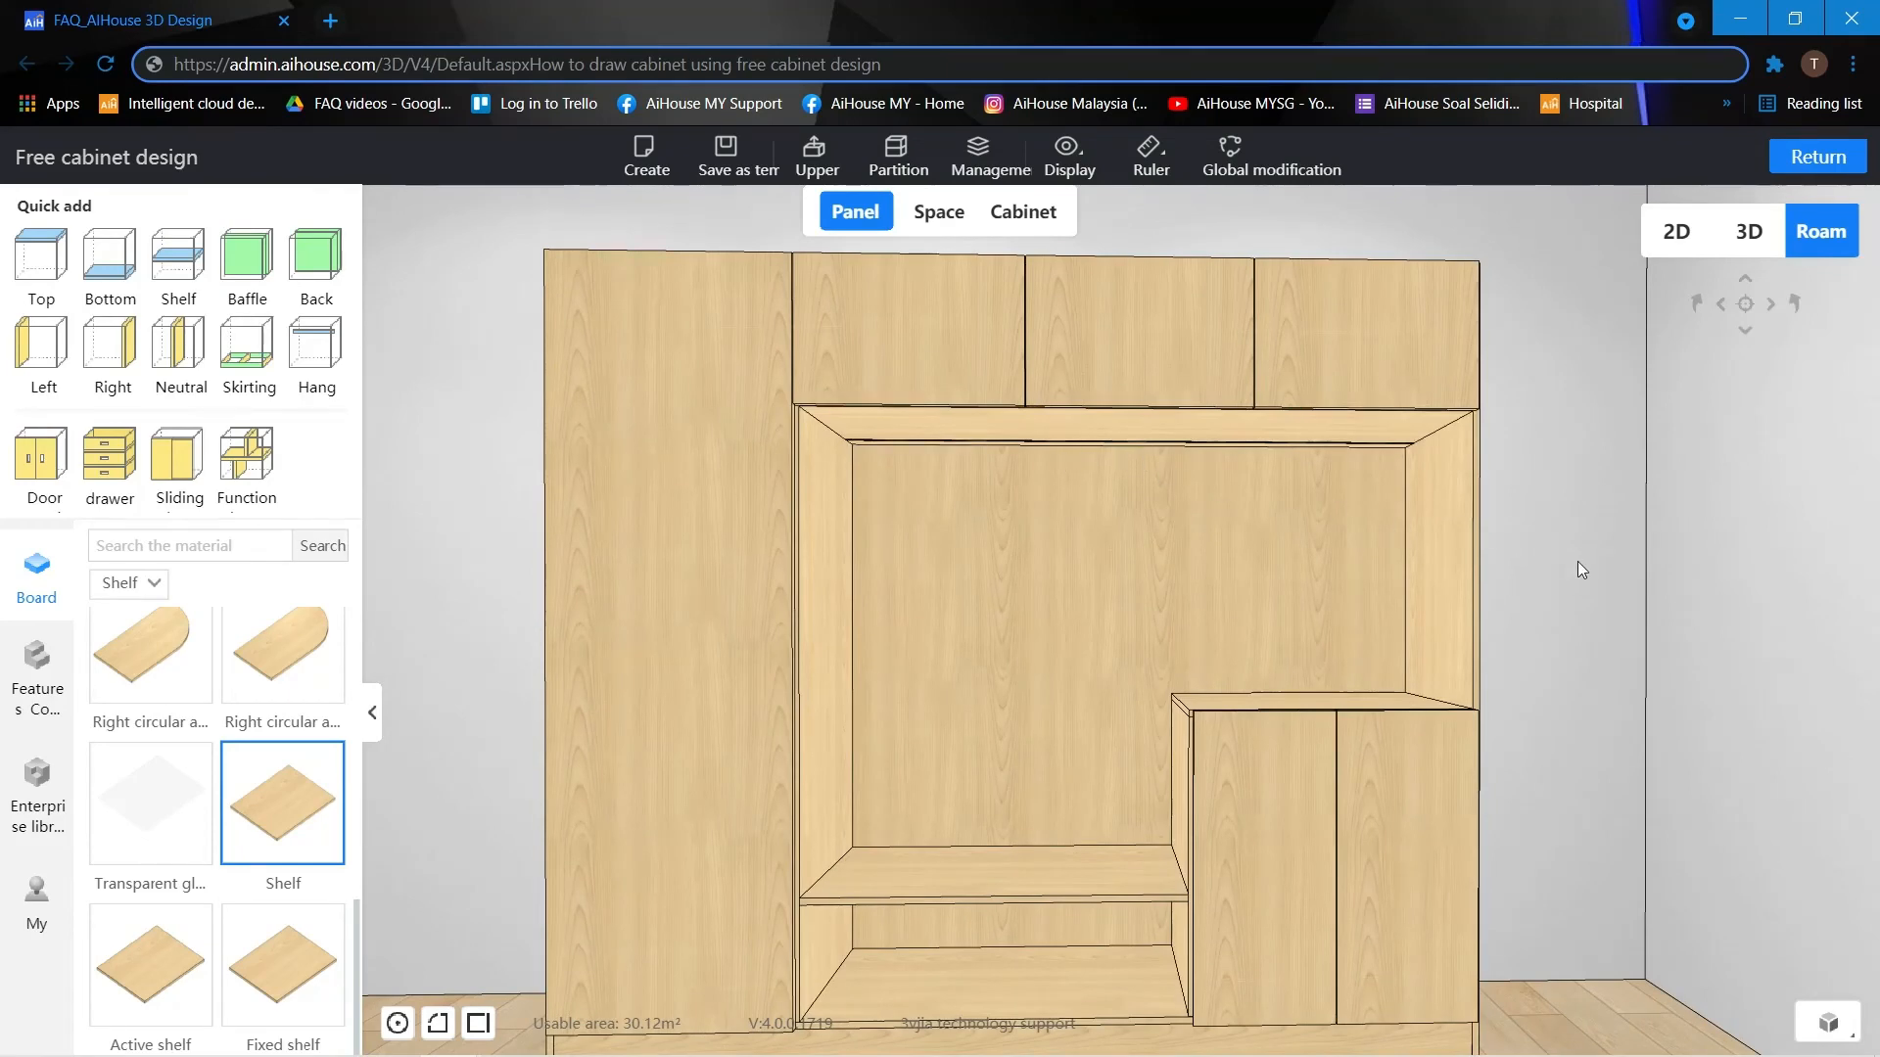
scroll(1574, 549, down, 3)
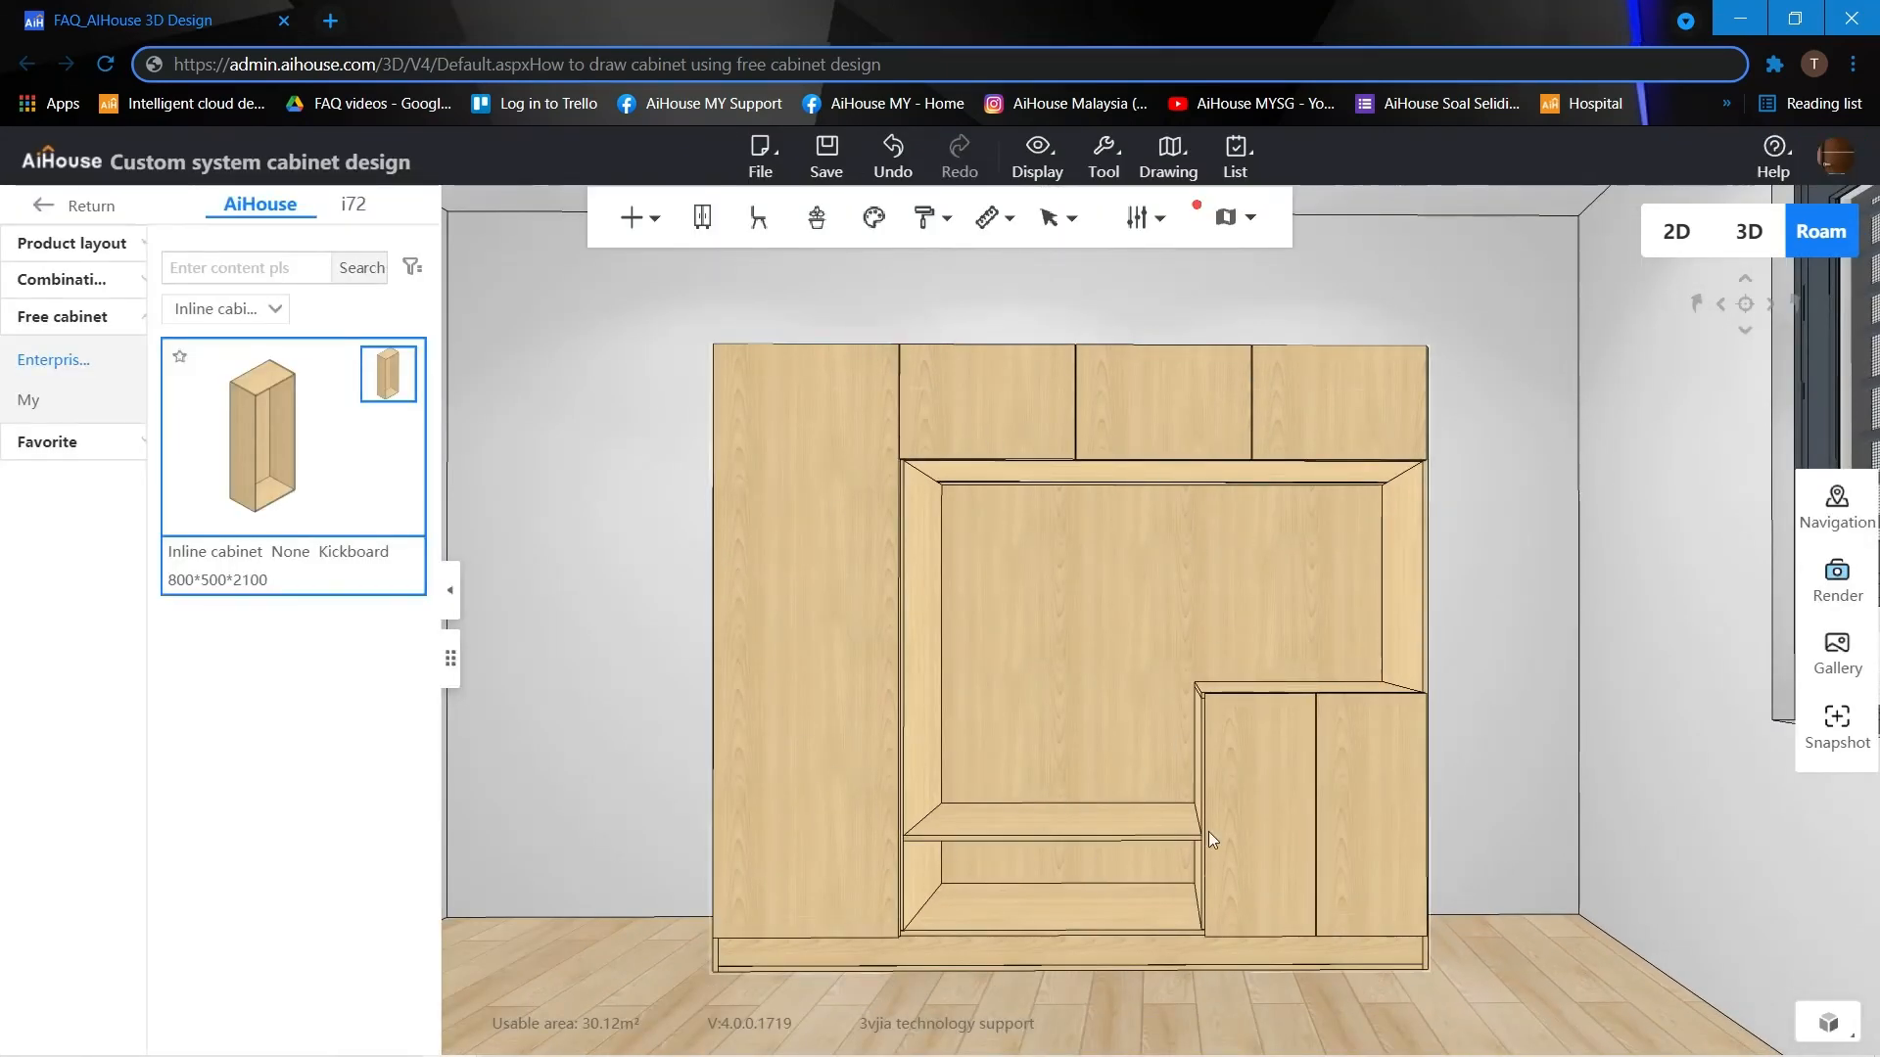
Apply an enterprise space style to change the material of the whole cabinet.
click(872, 220)
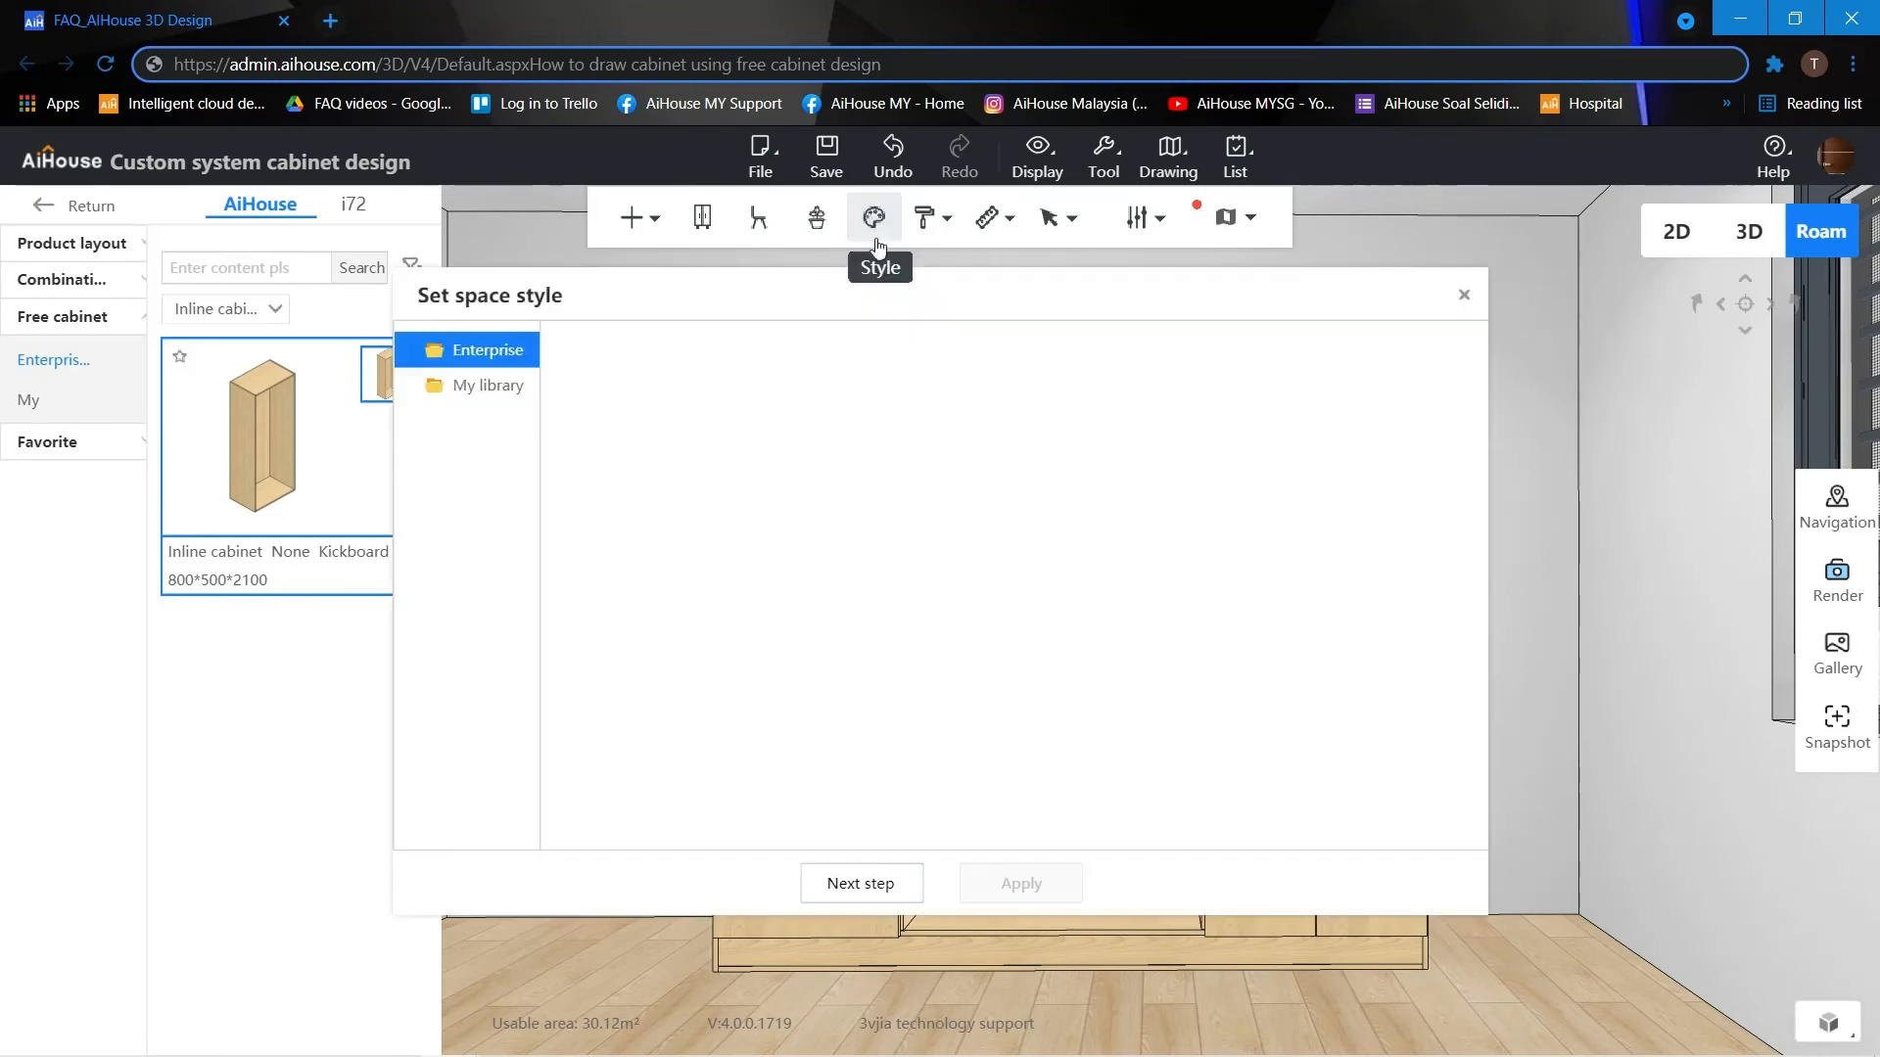
scroll(902, 567, down, 4)
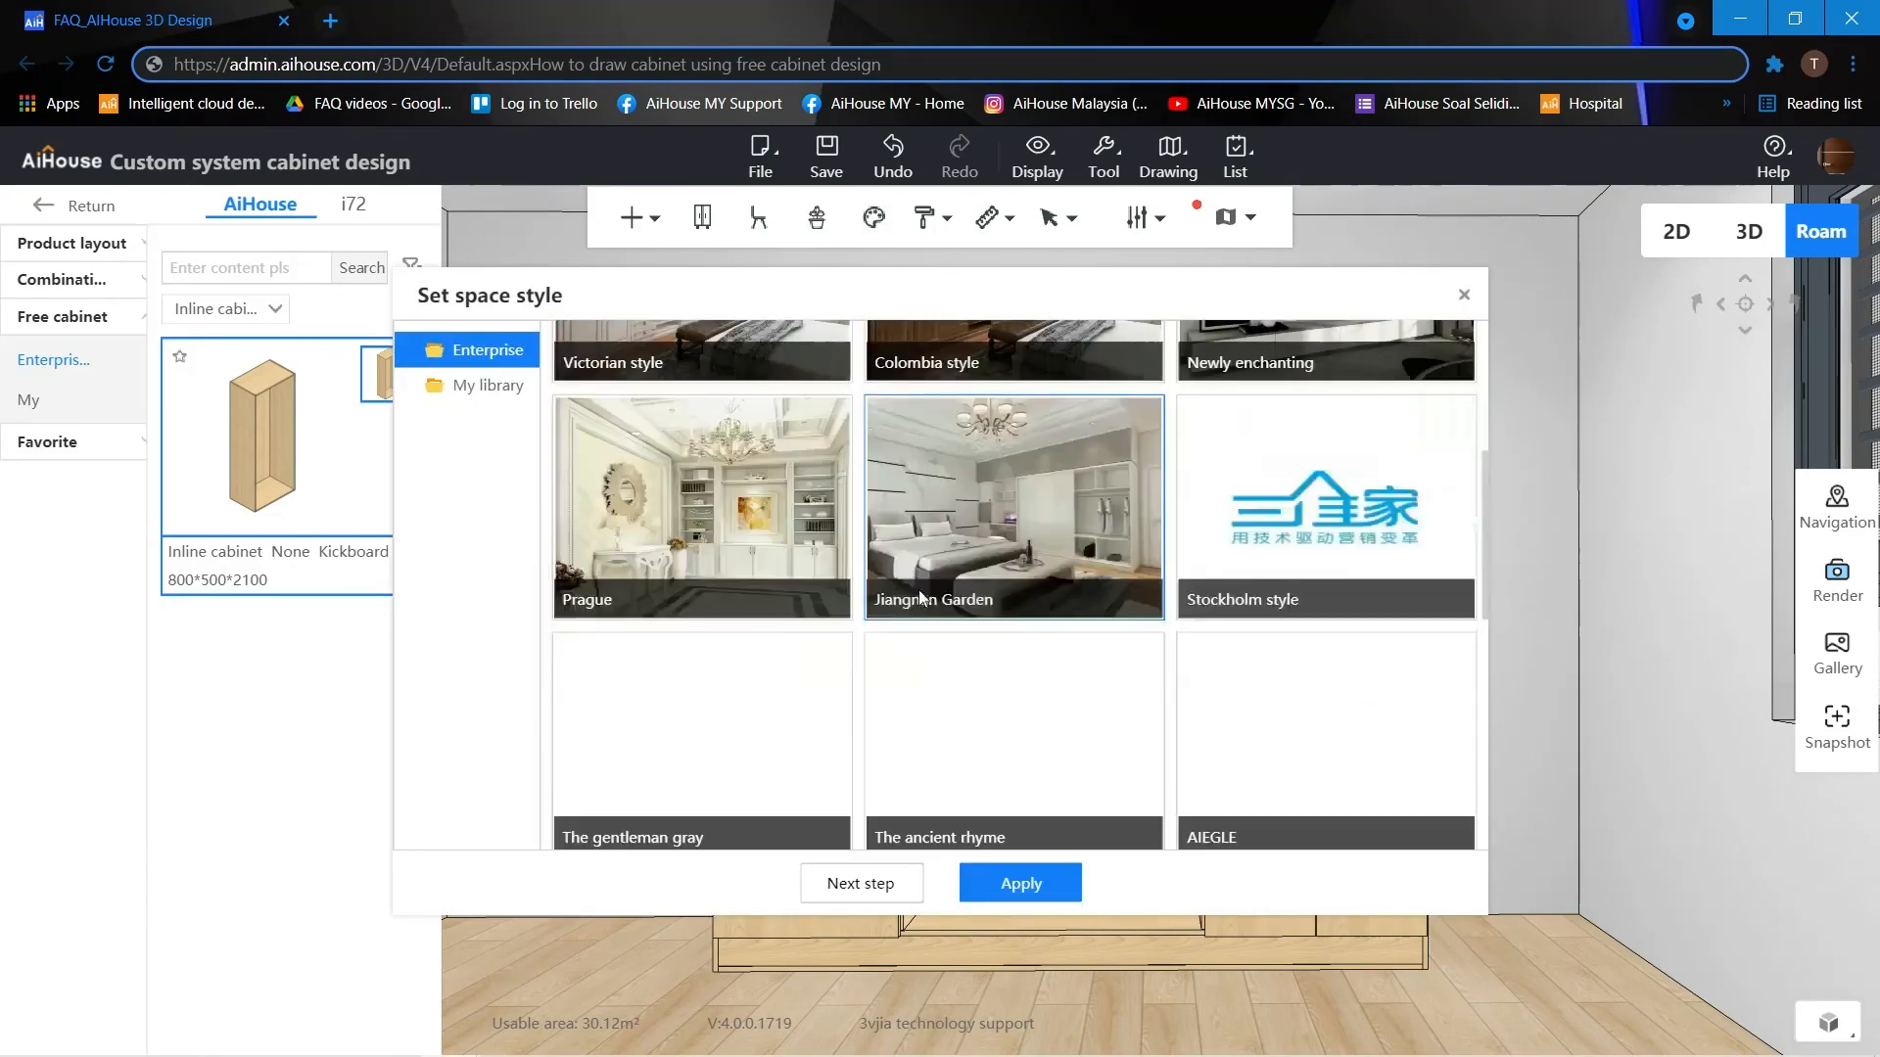
click(1007, 898)
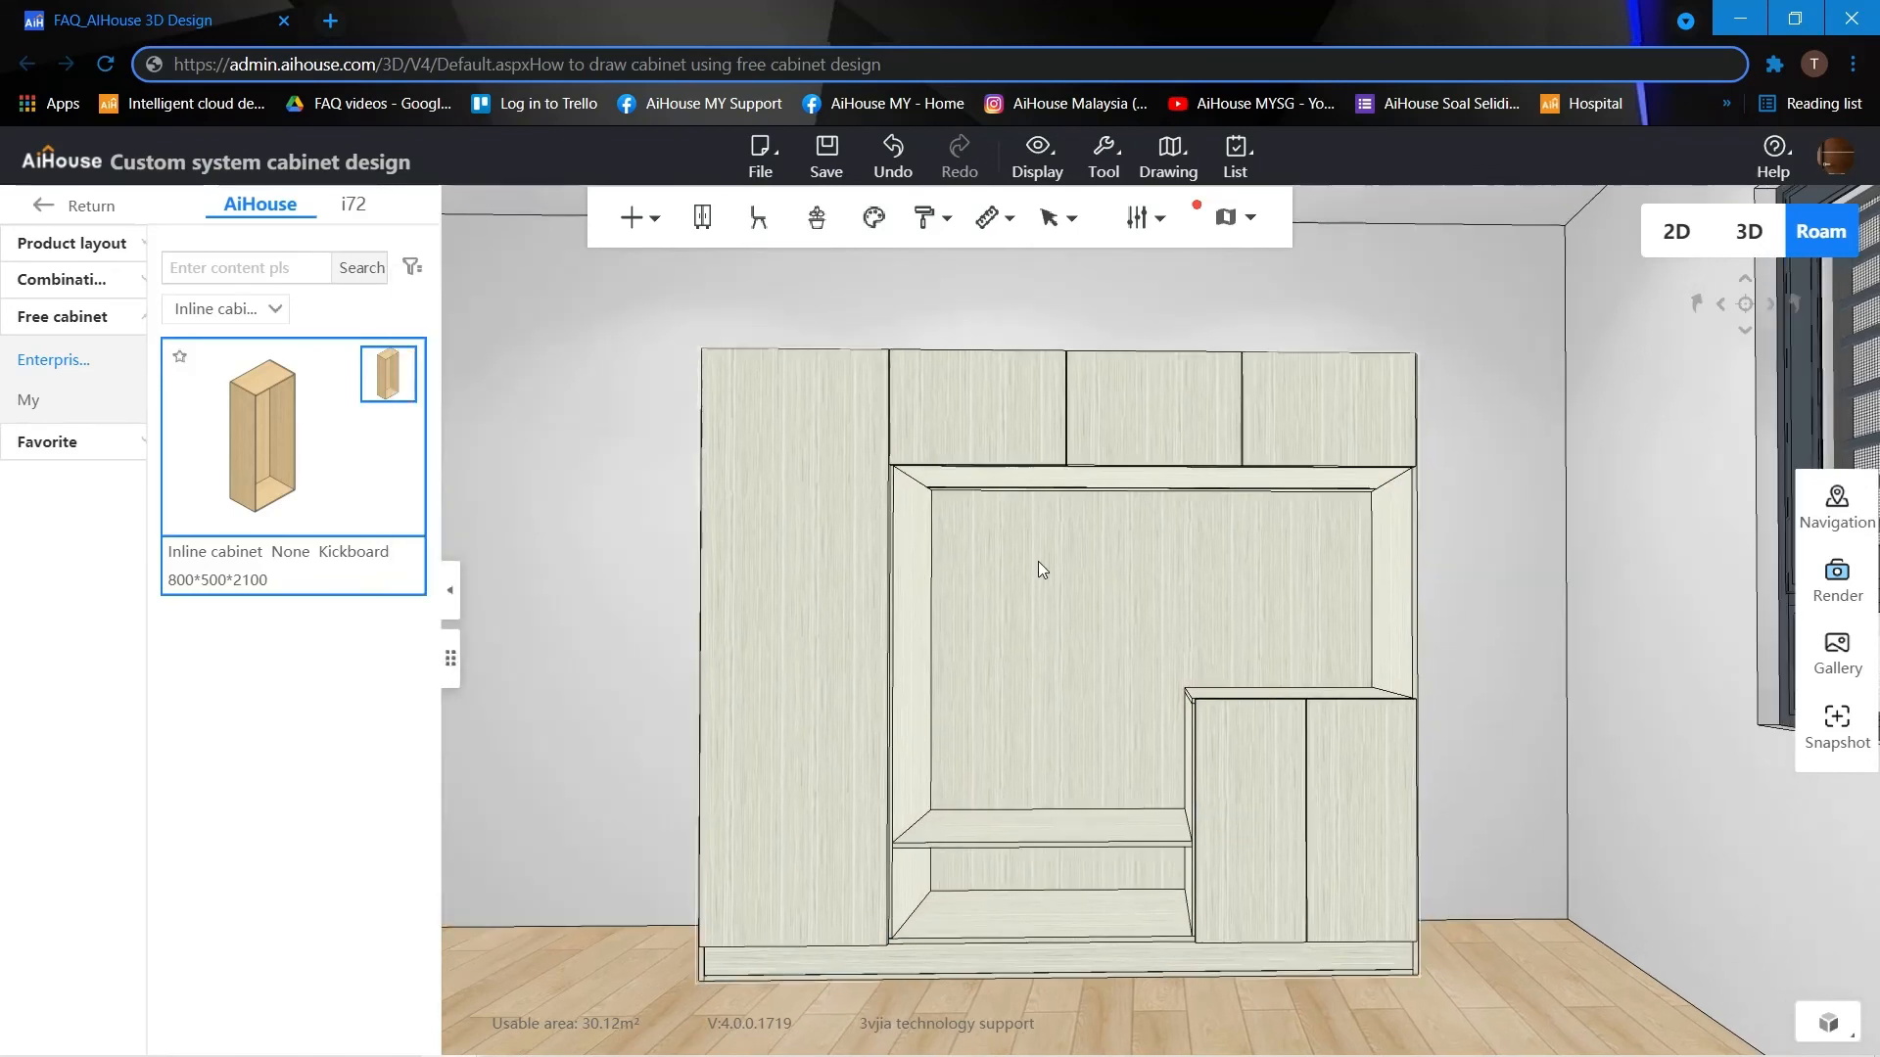
Reopen the cabinet in free cabinet design and select its entire main space with space selection active.
click(1047, 538)
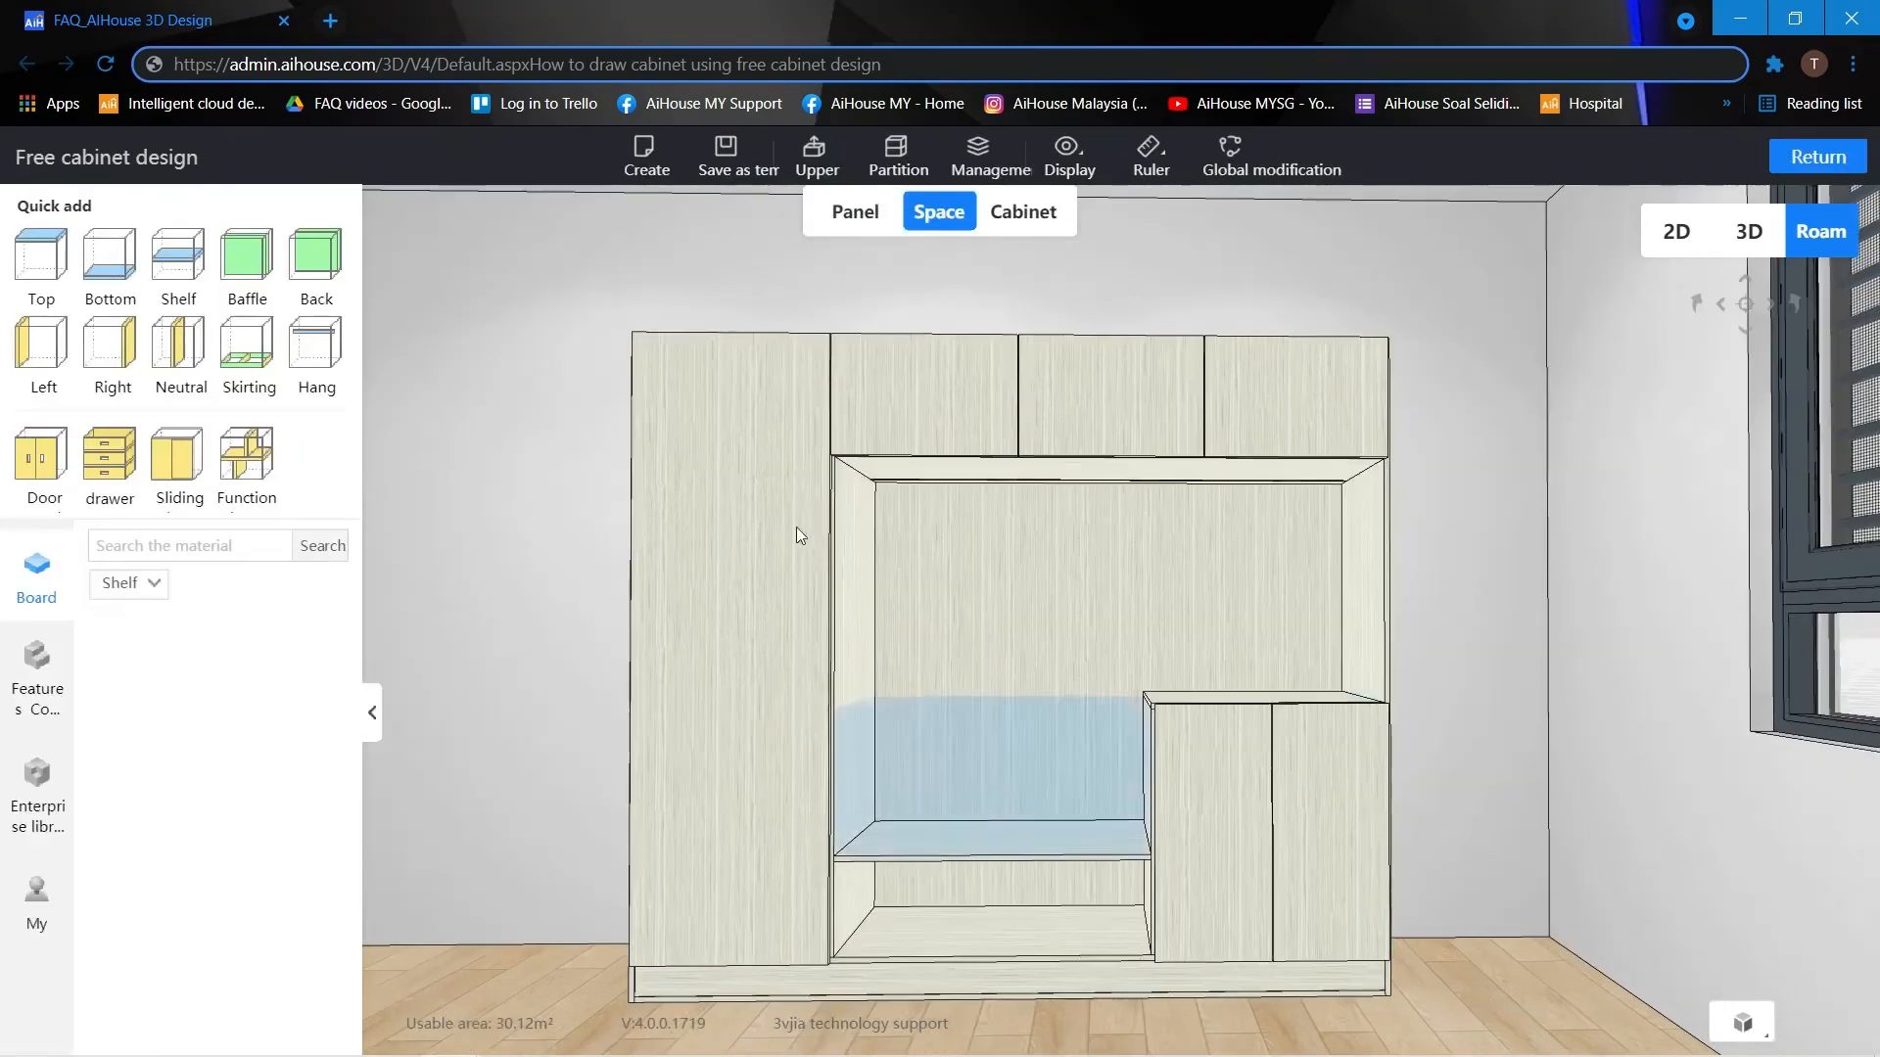
key(q)
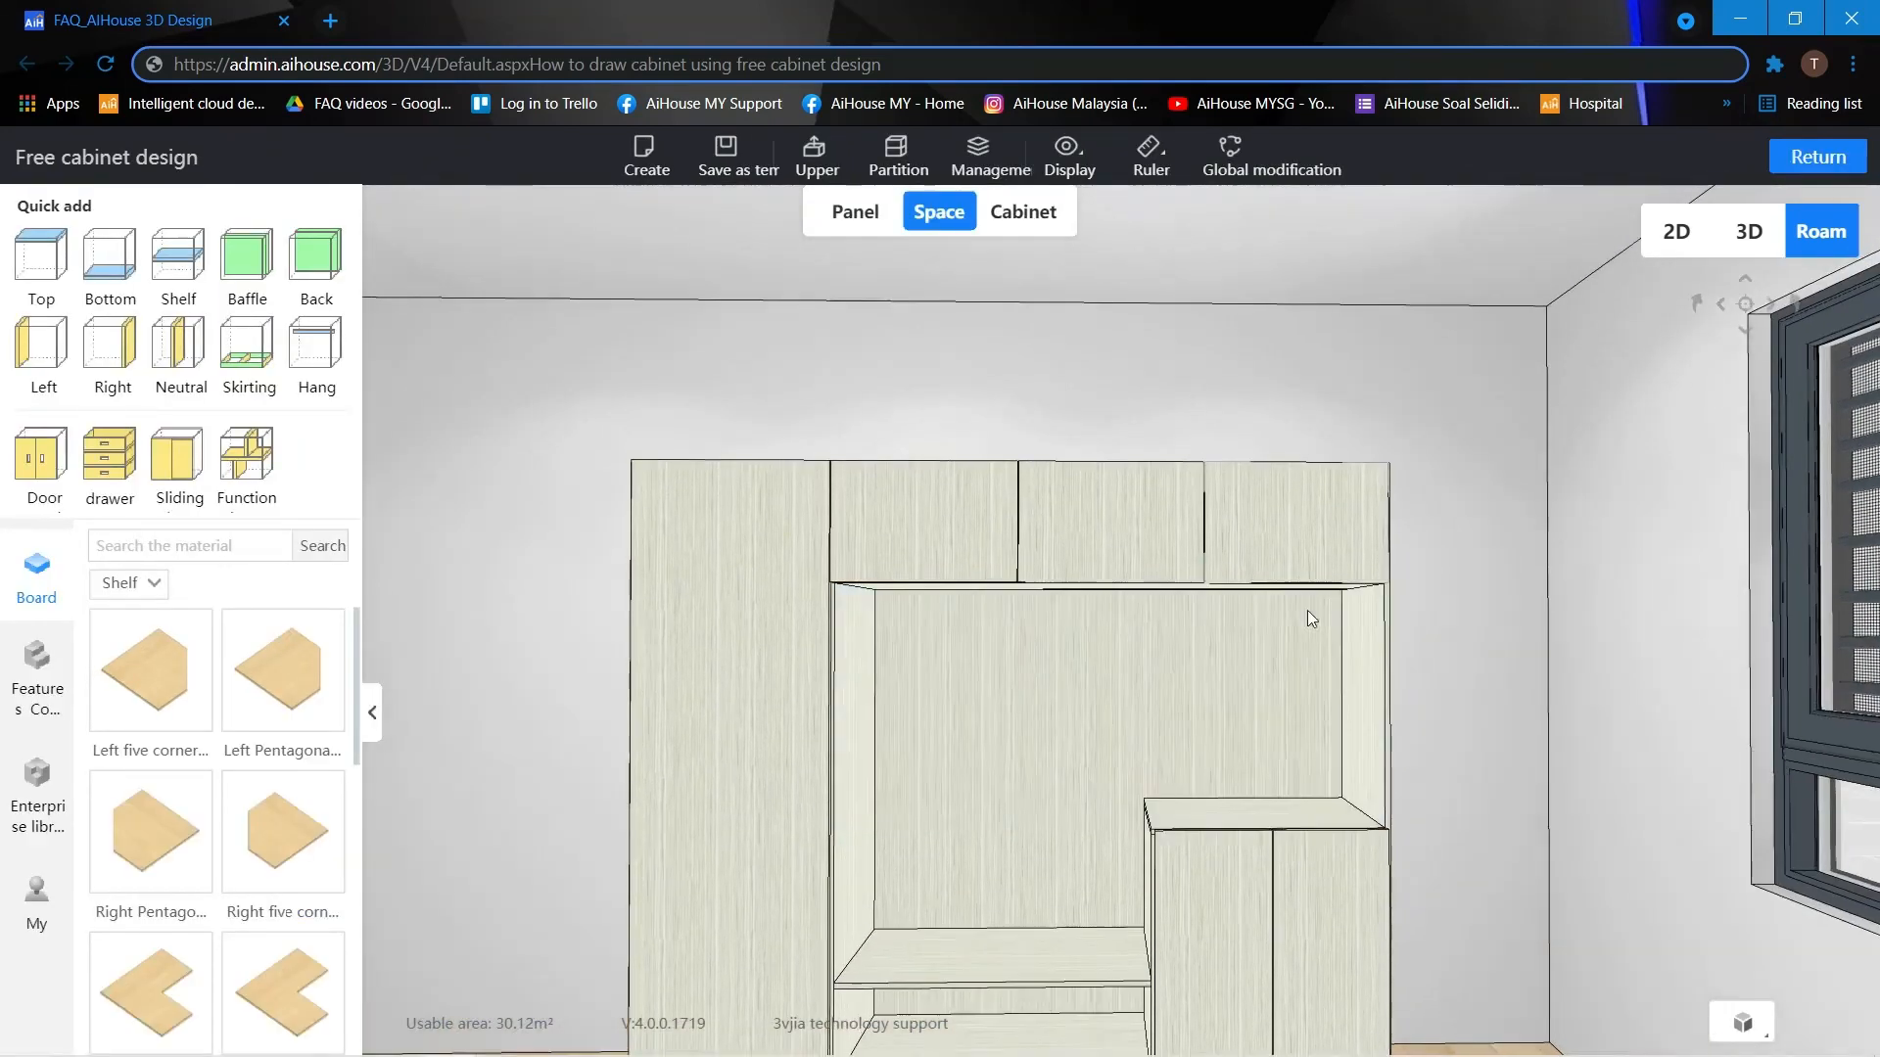
key(s)
drag(1406, 636, 1494, 686)
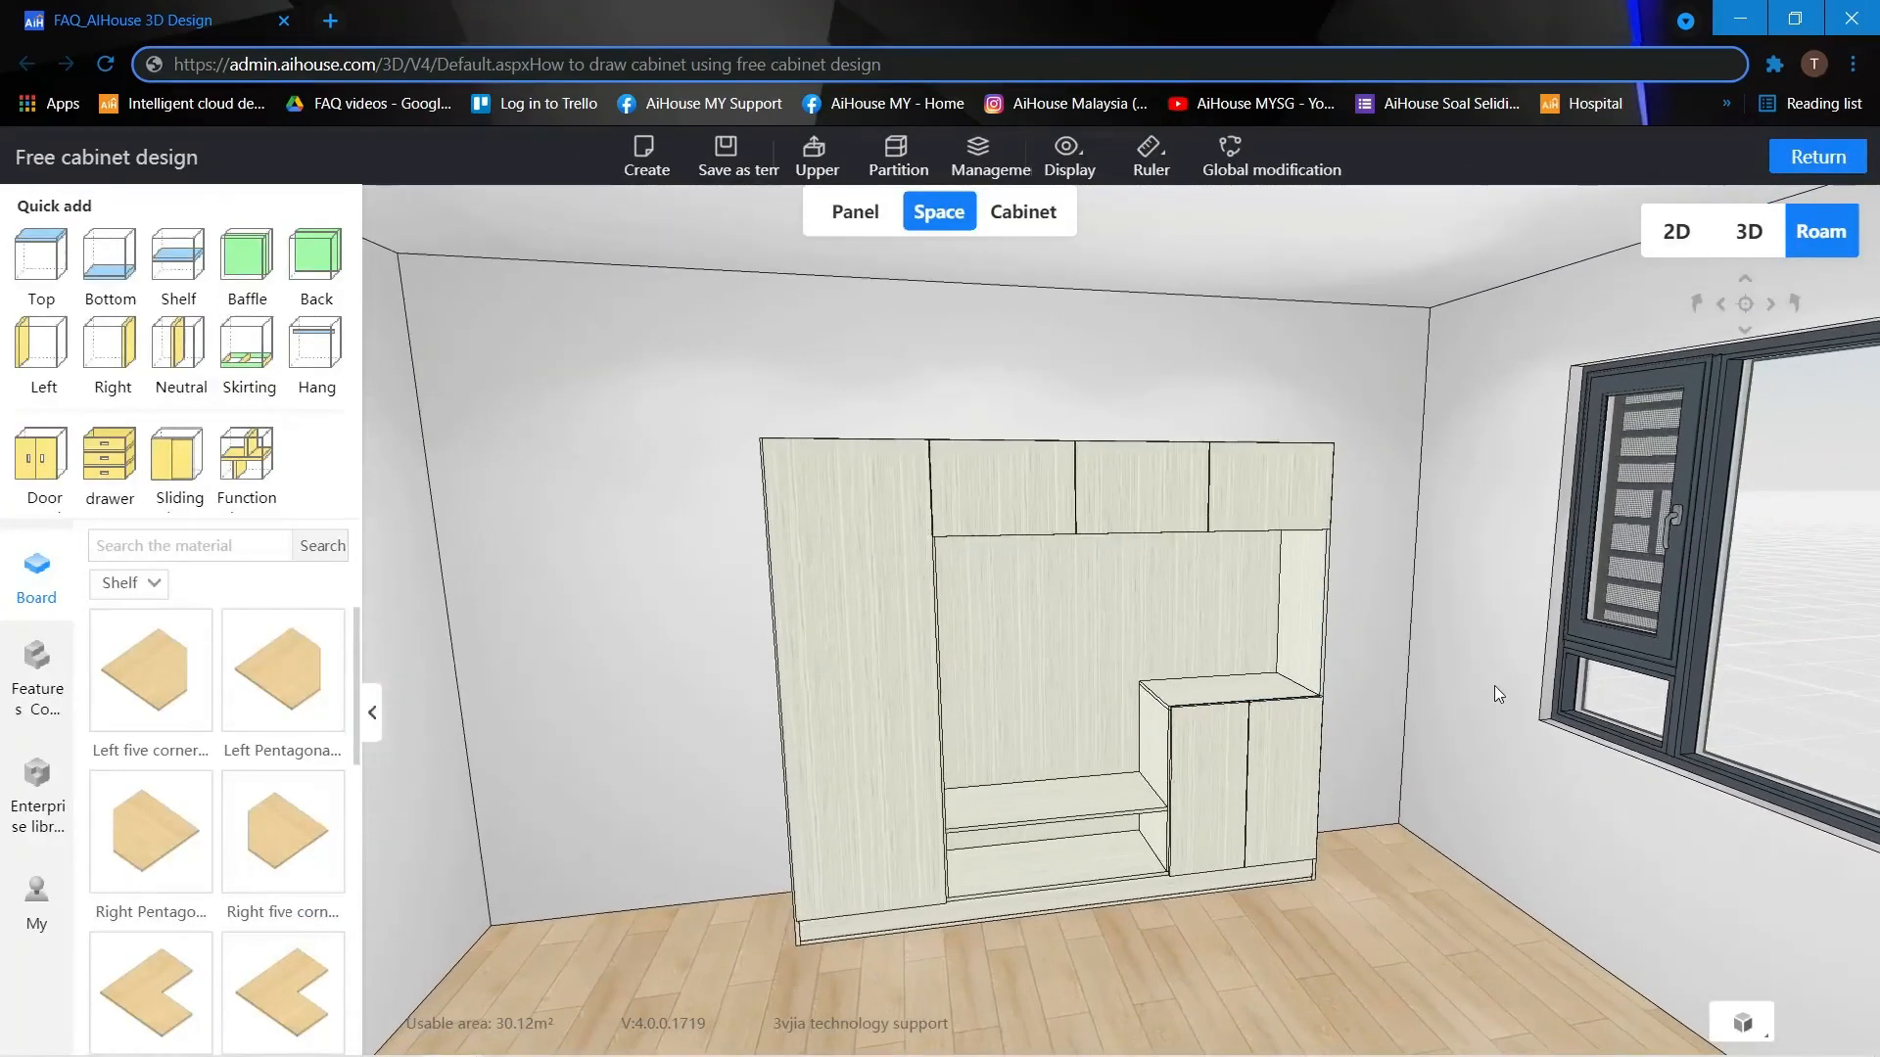
click(996, 224)
click(940, 227)
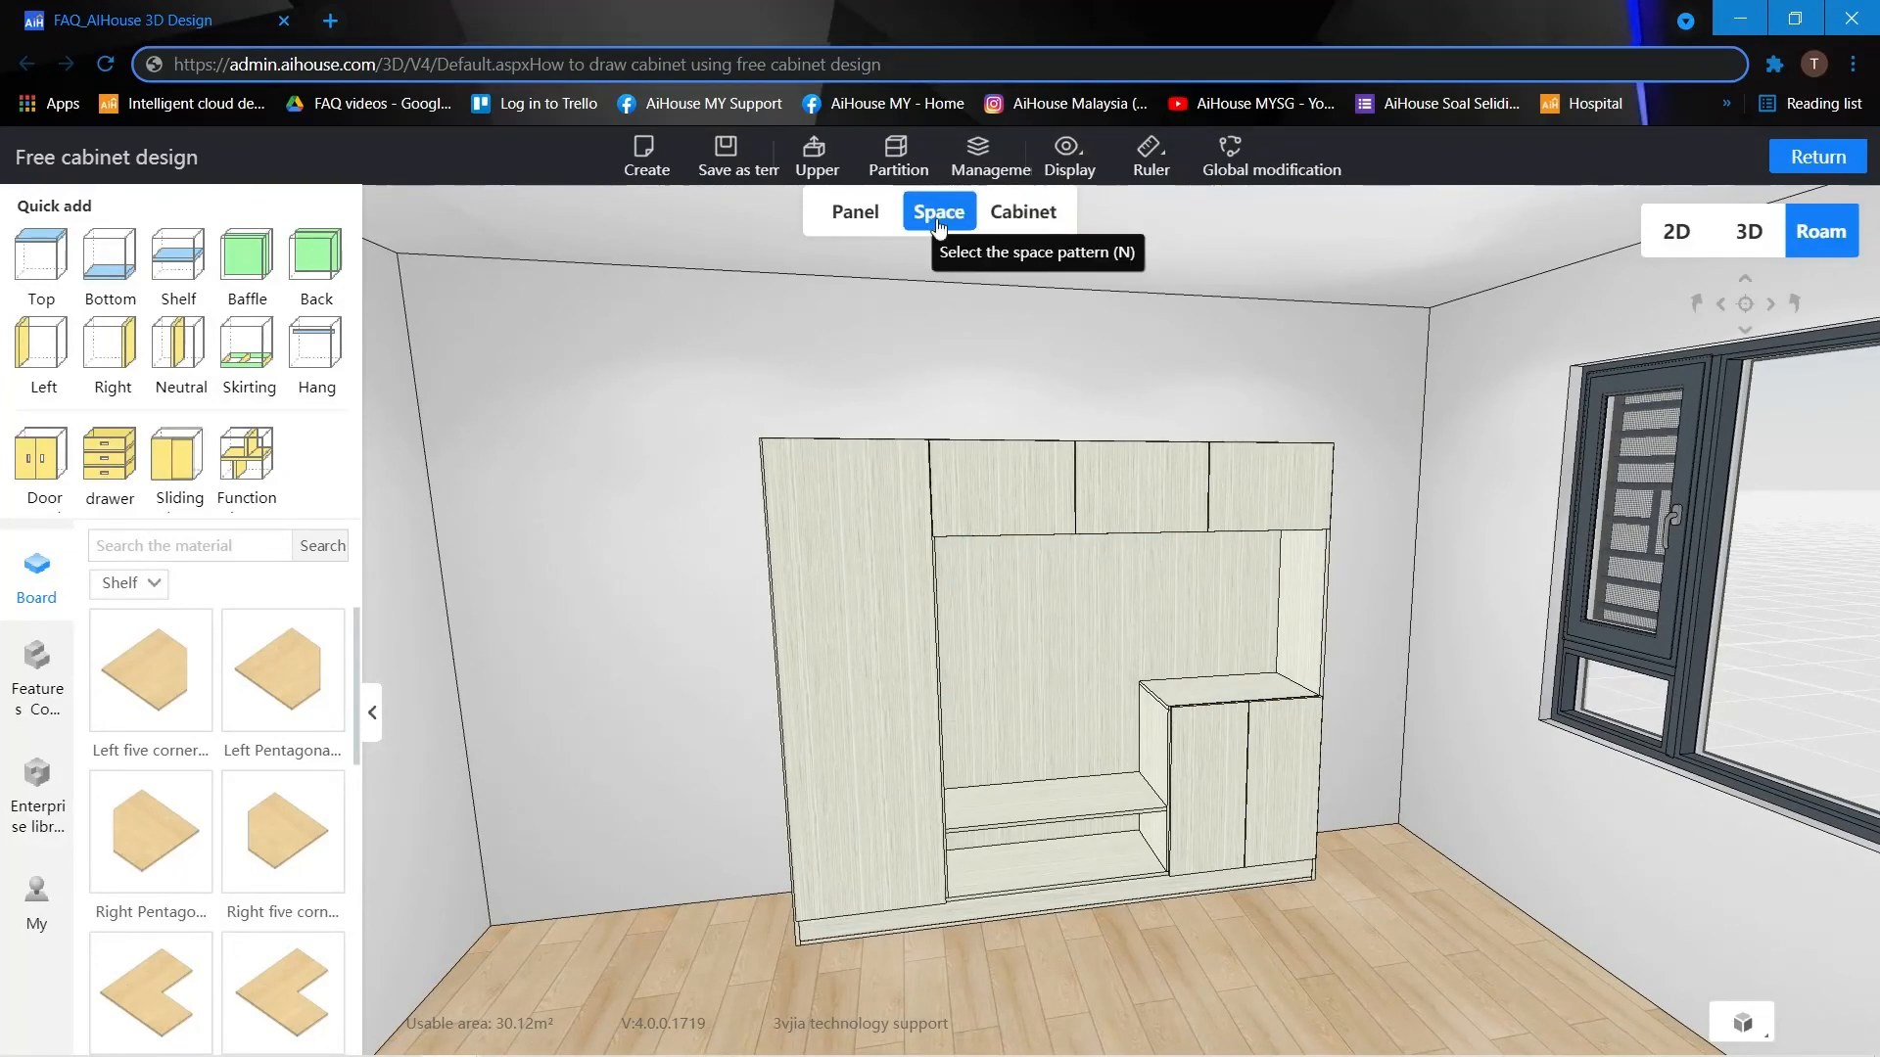
key(q)
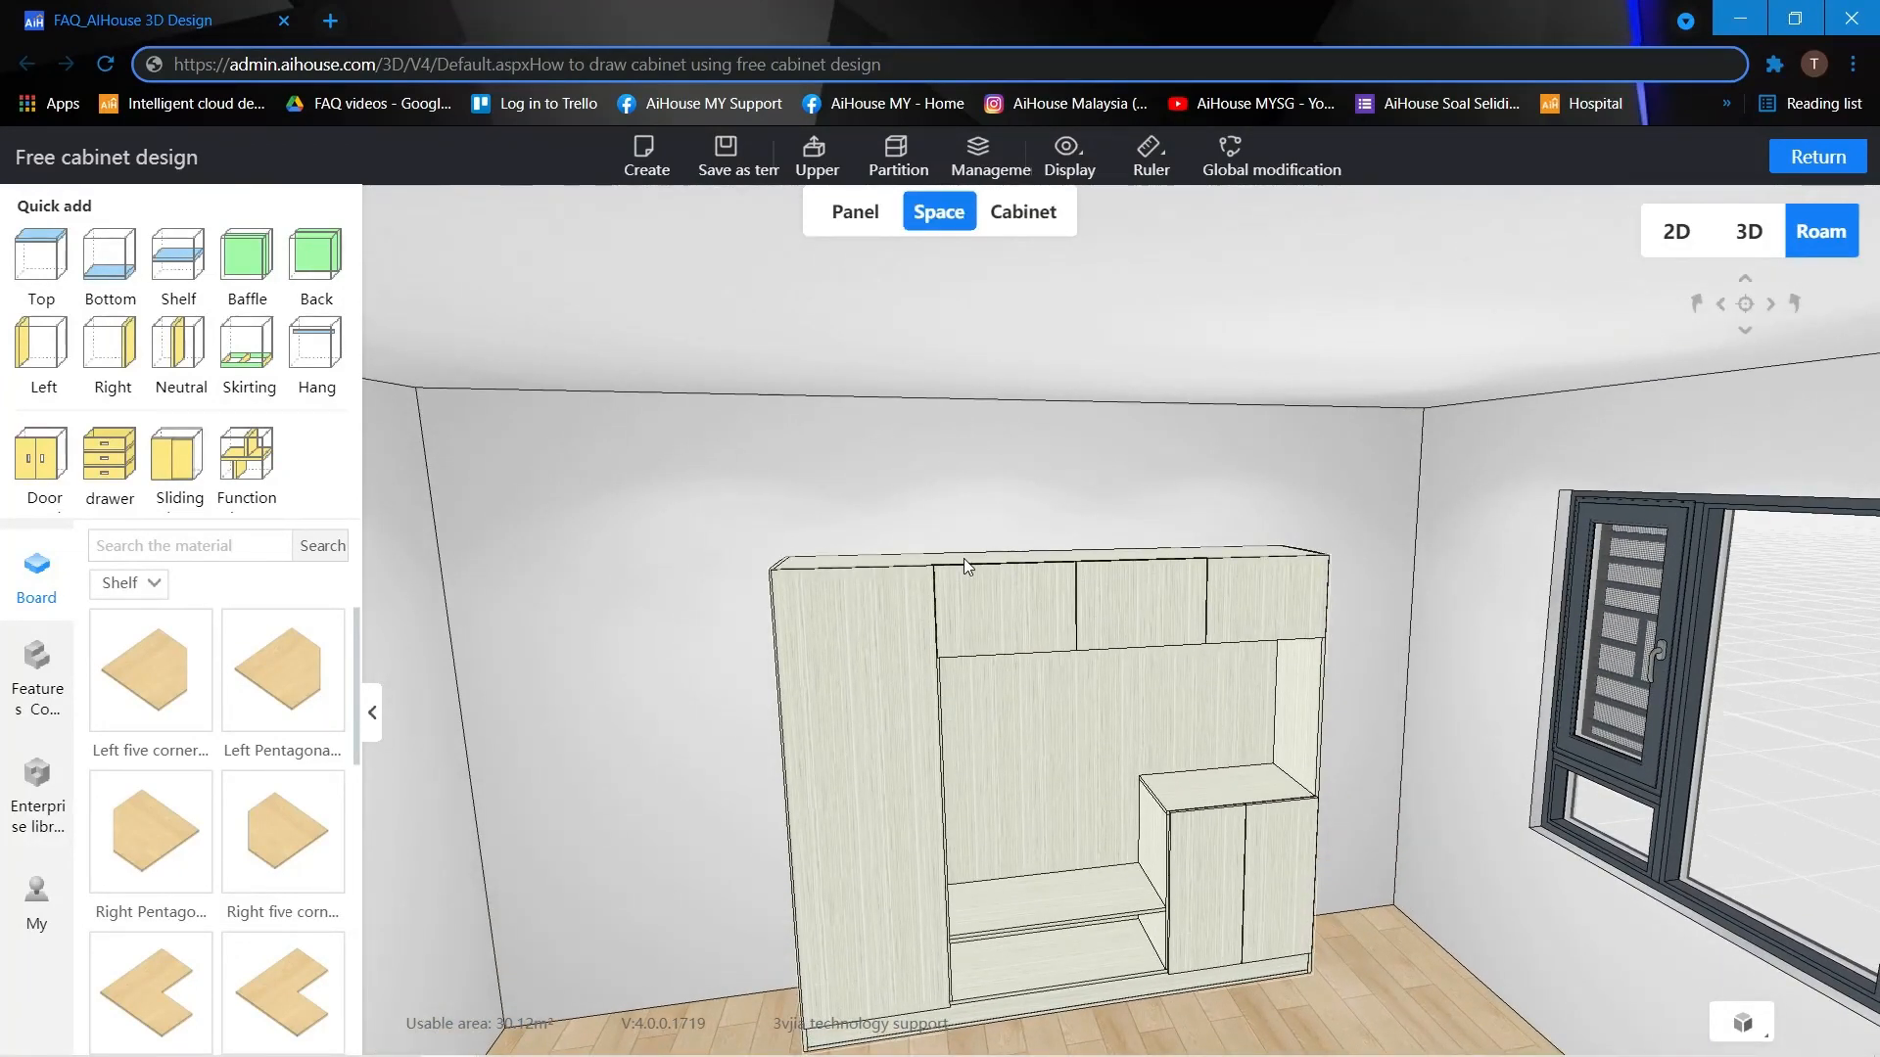
click(963, 559)
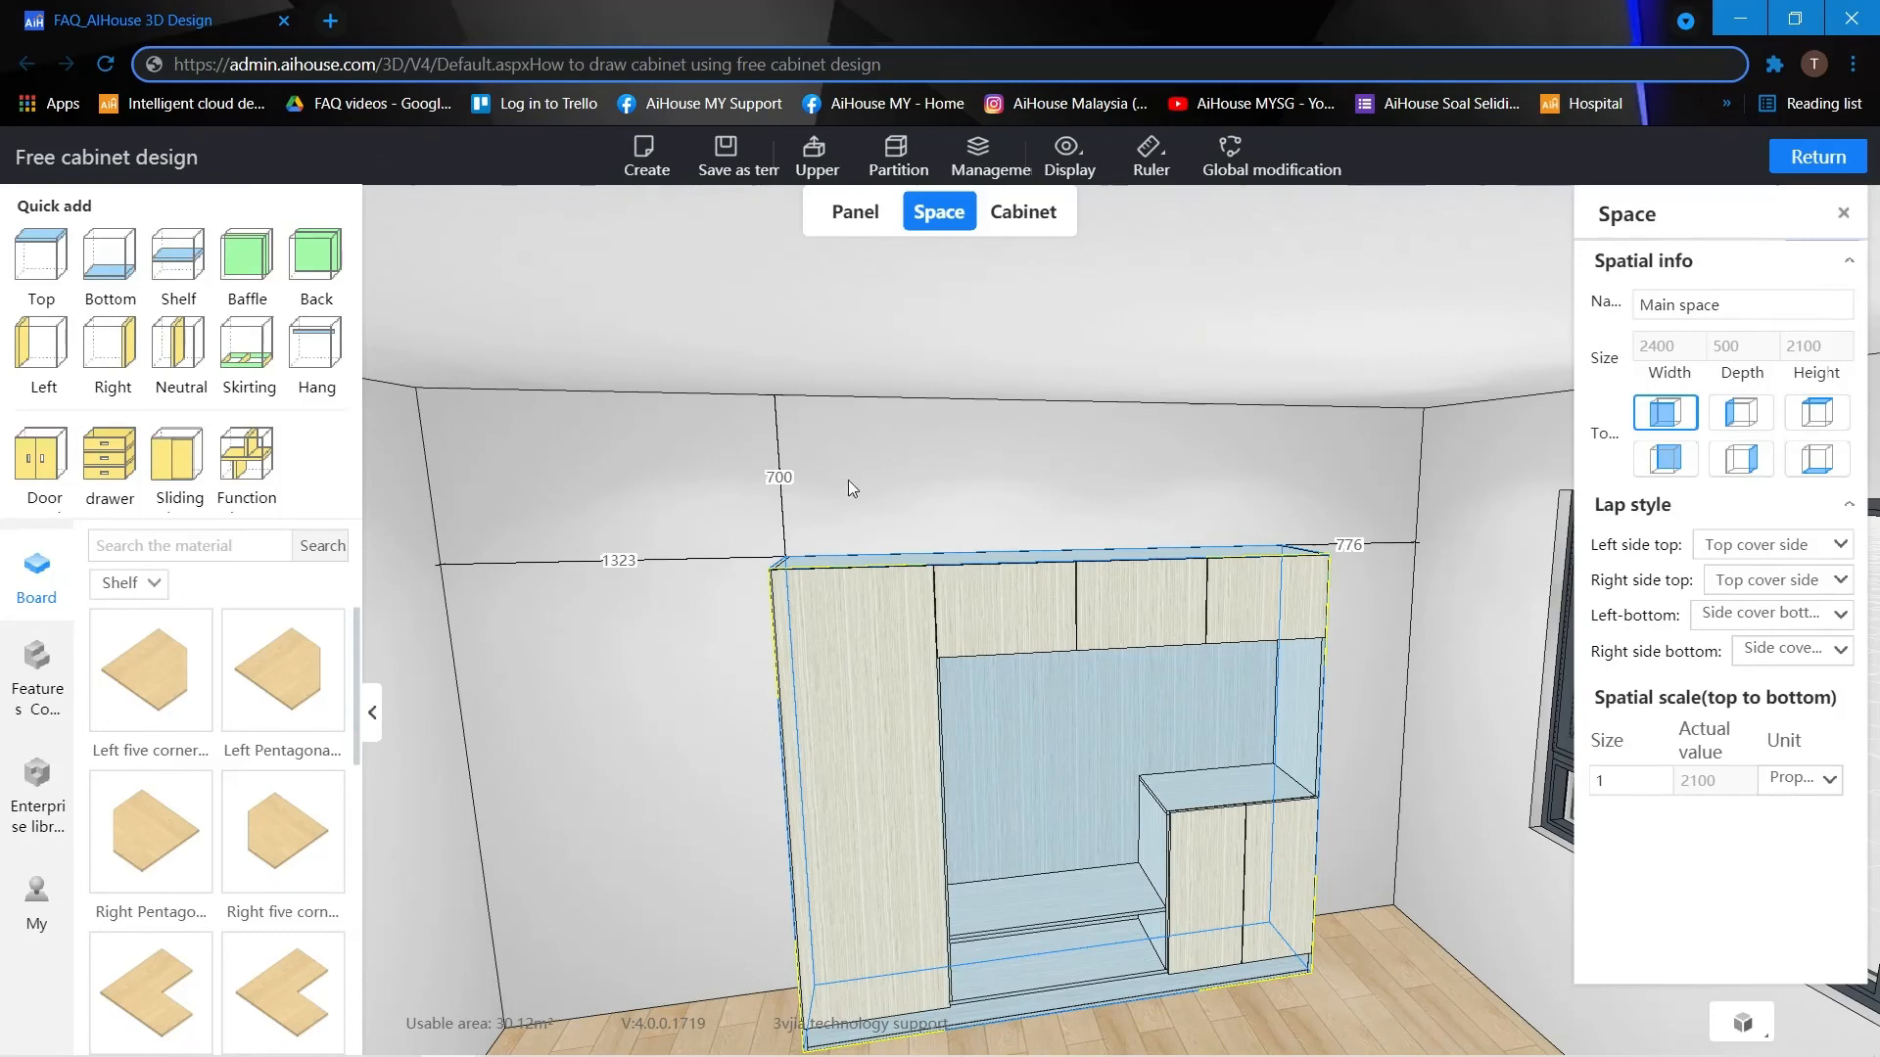
Save the selected main space as a template named Spatial template in the "all" folder of My collection.
click(732, 163)
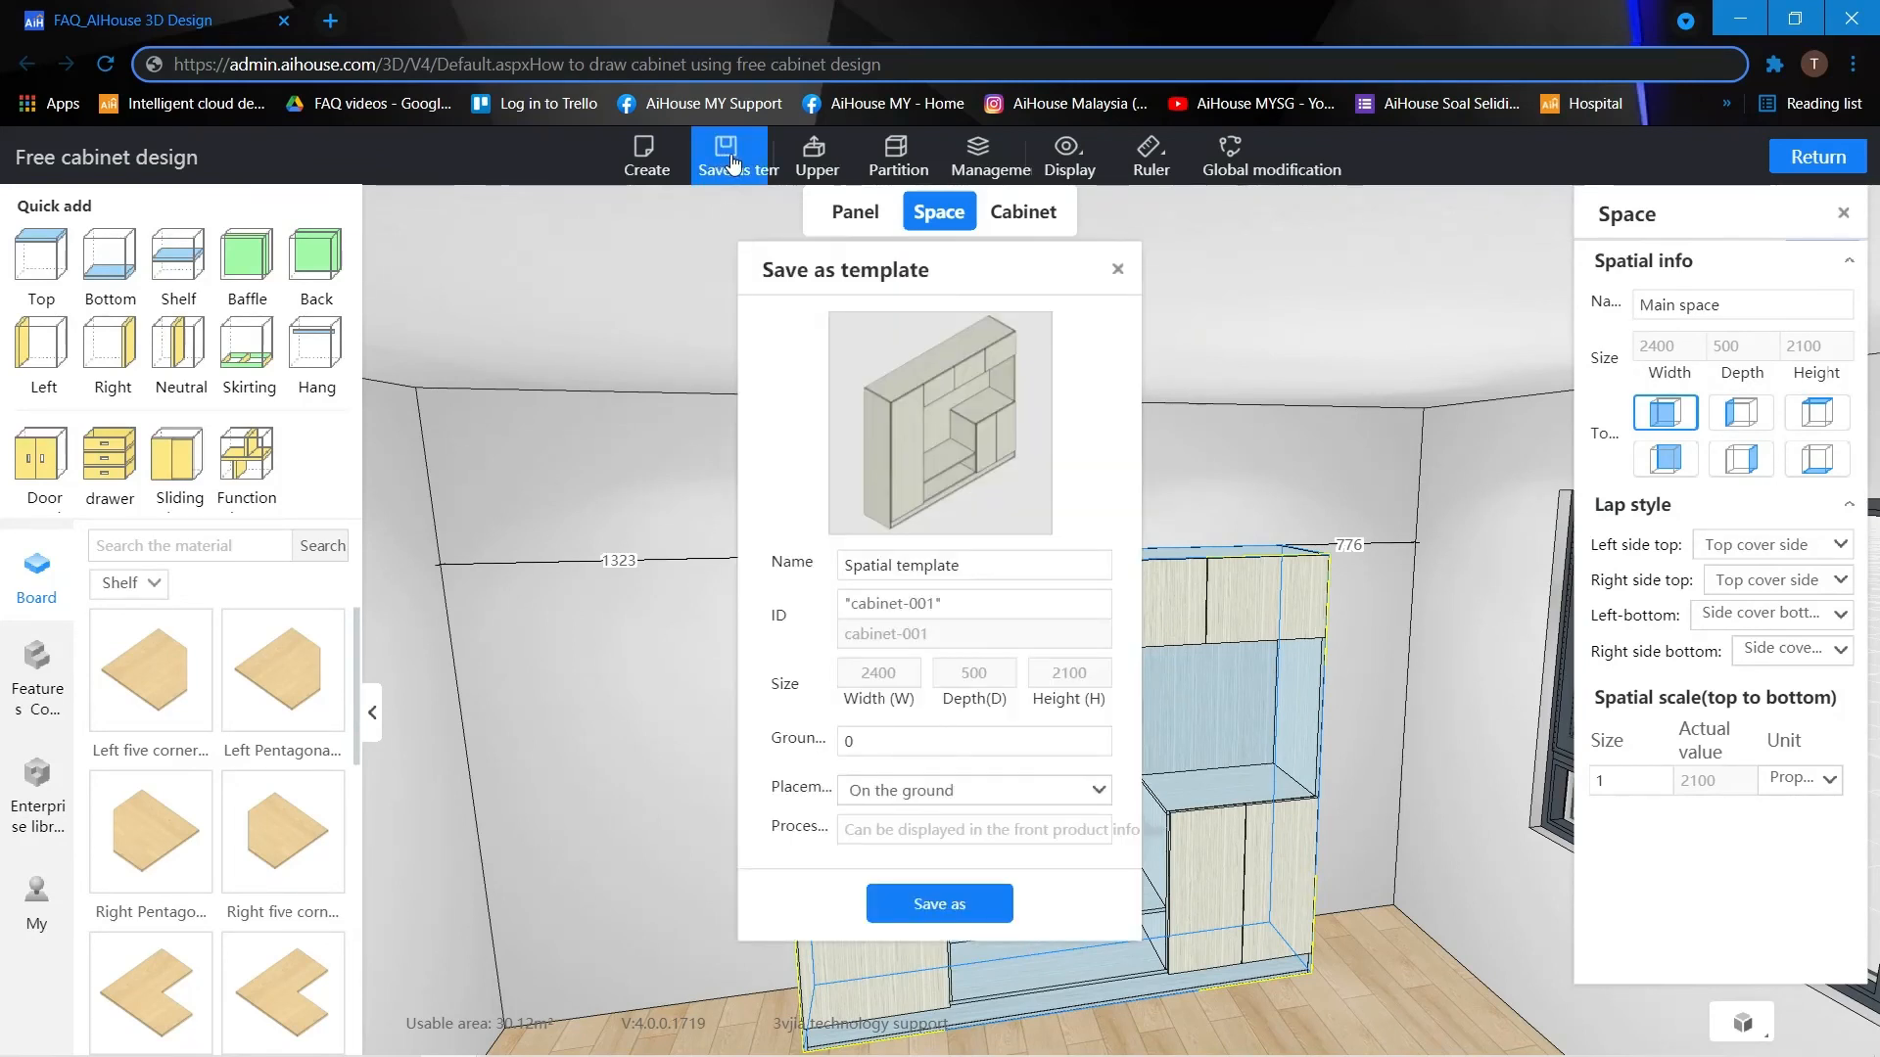
drag(987, 574, 818, 576)
click(965, 566)
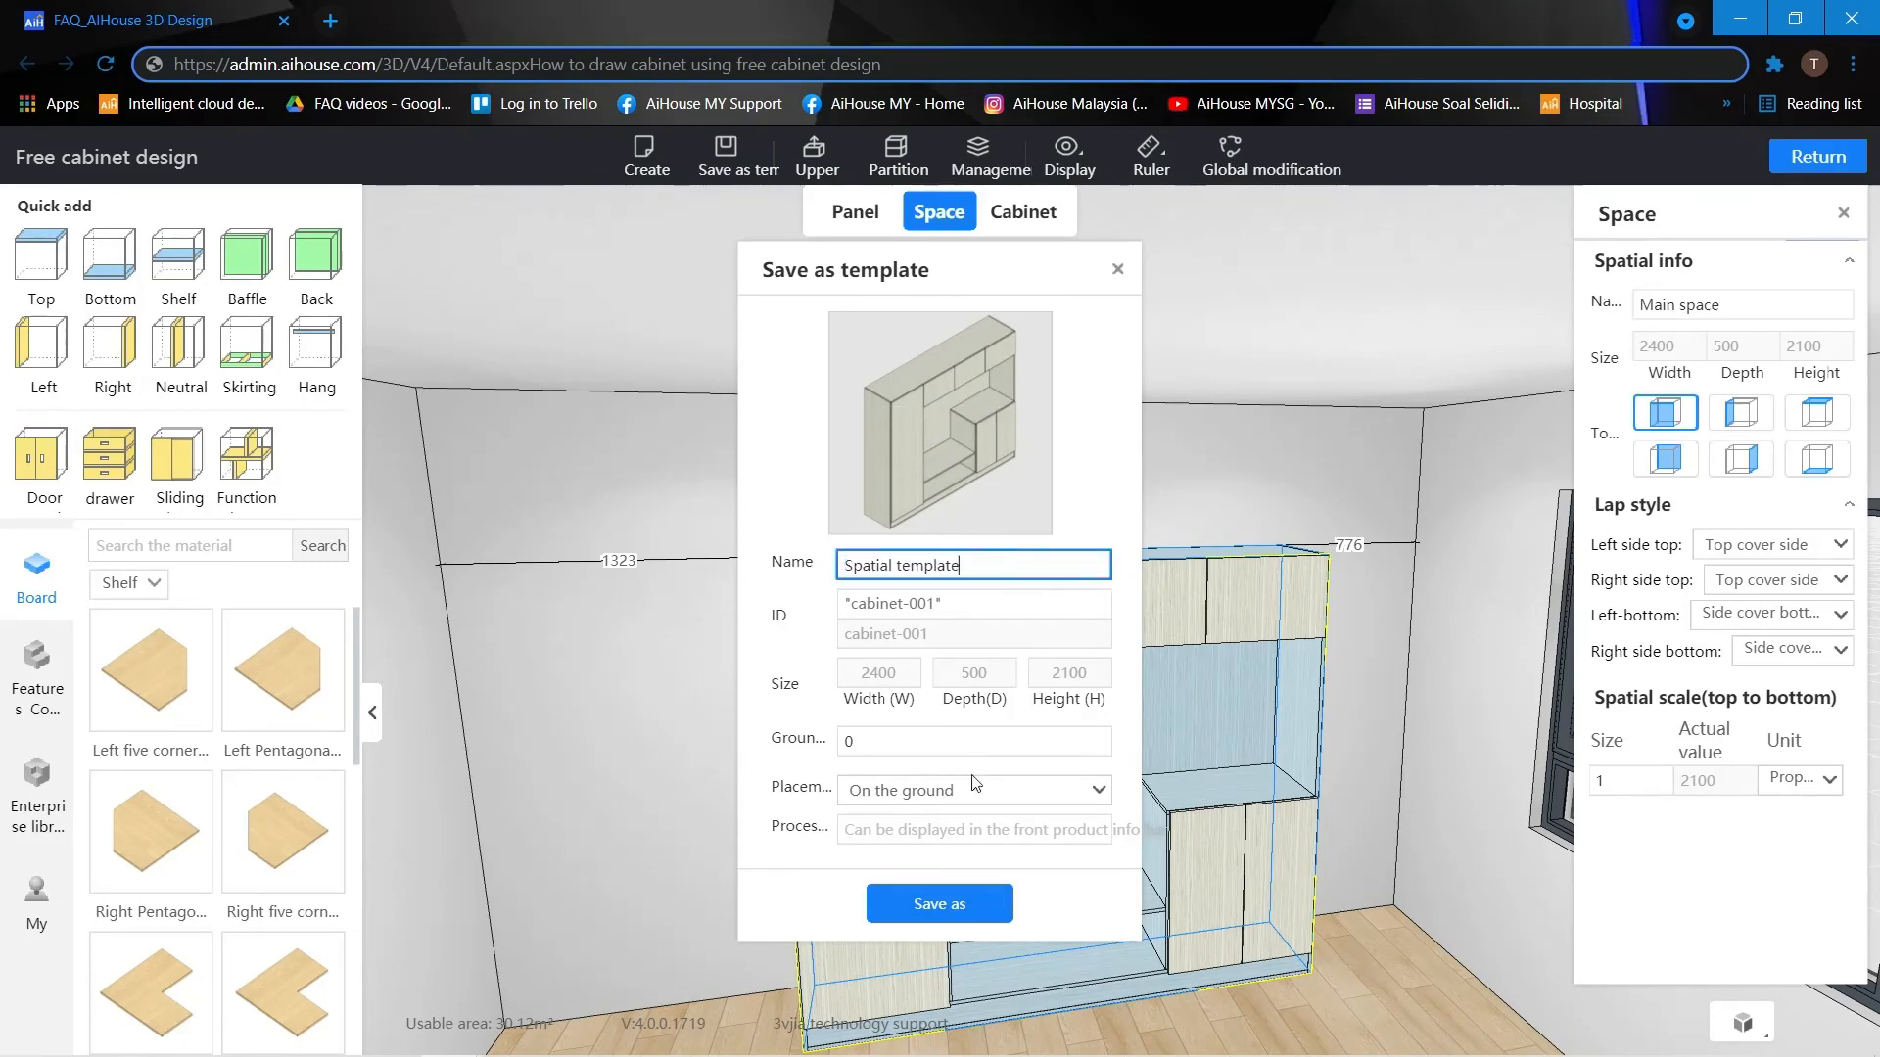
click(926, 911)
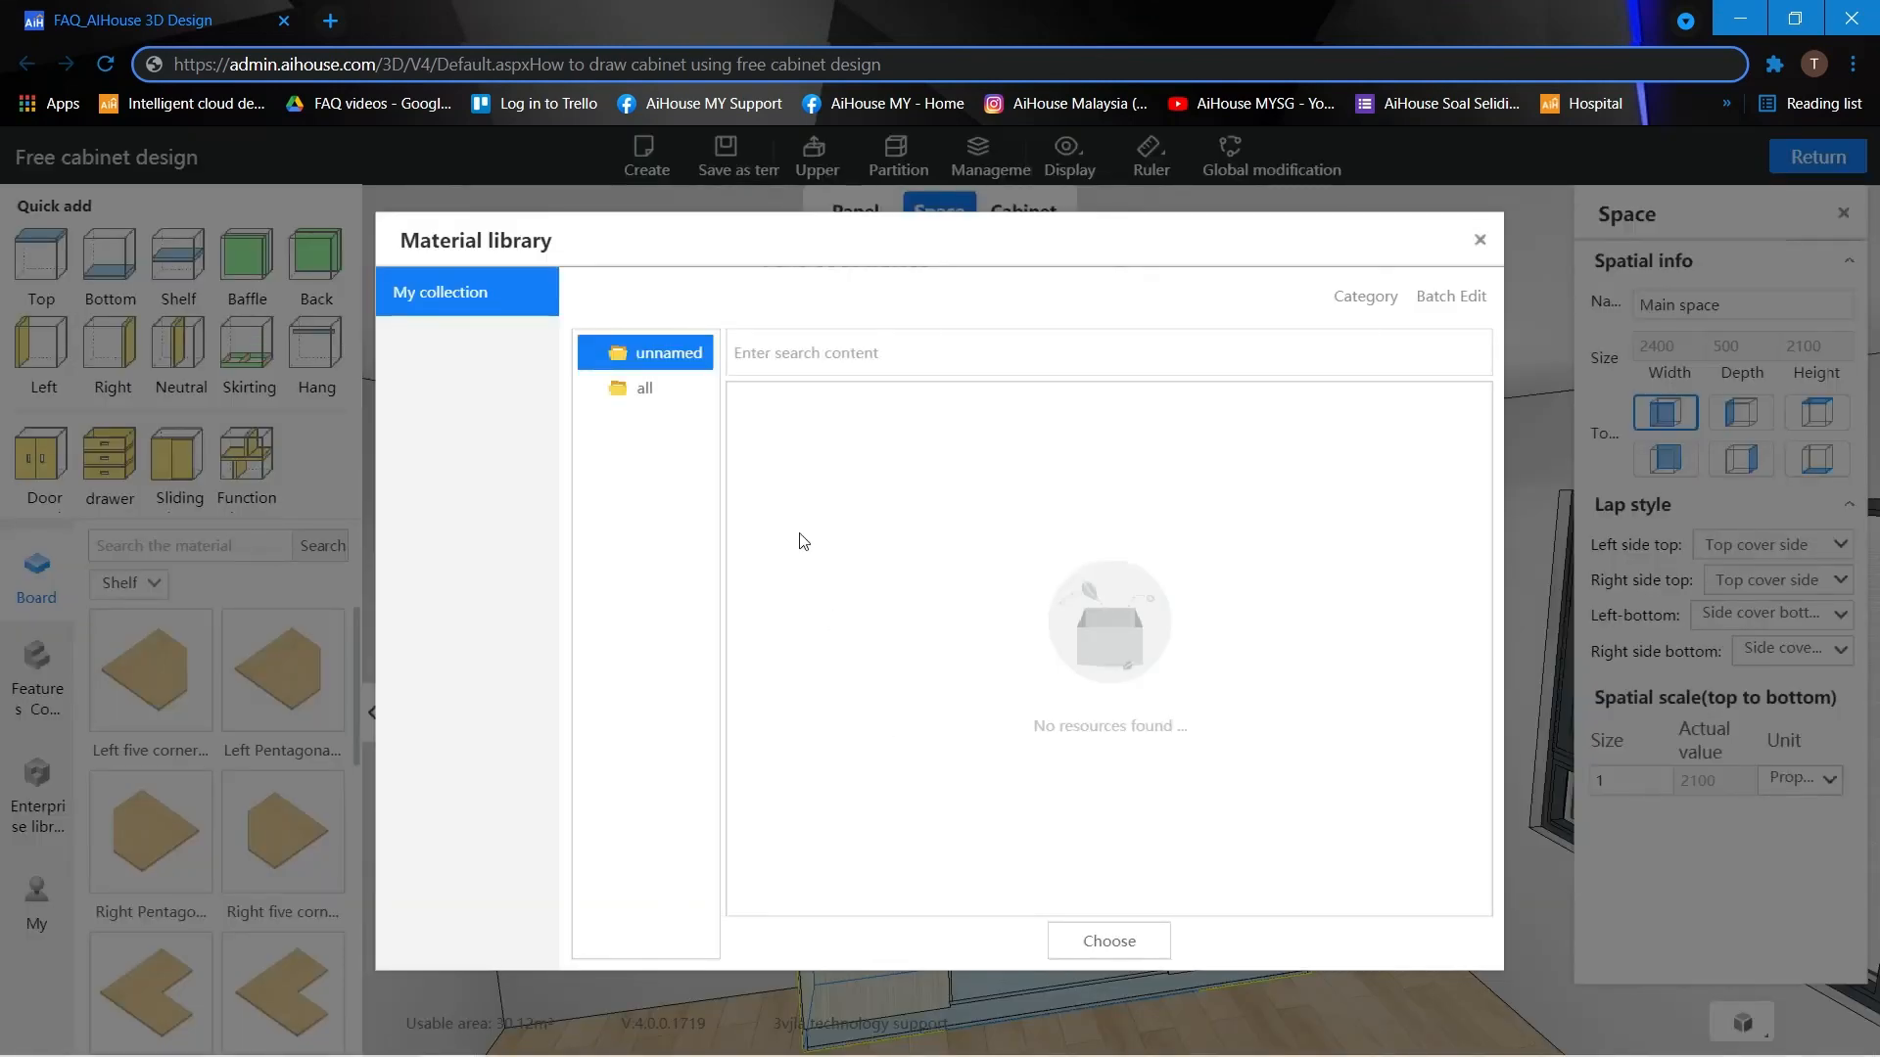
click(671, 392)
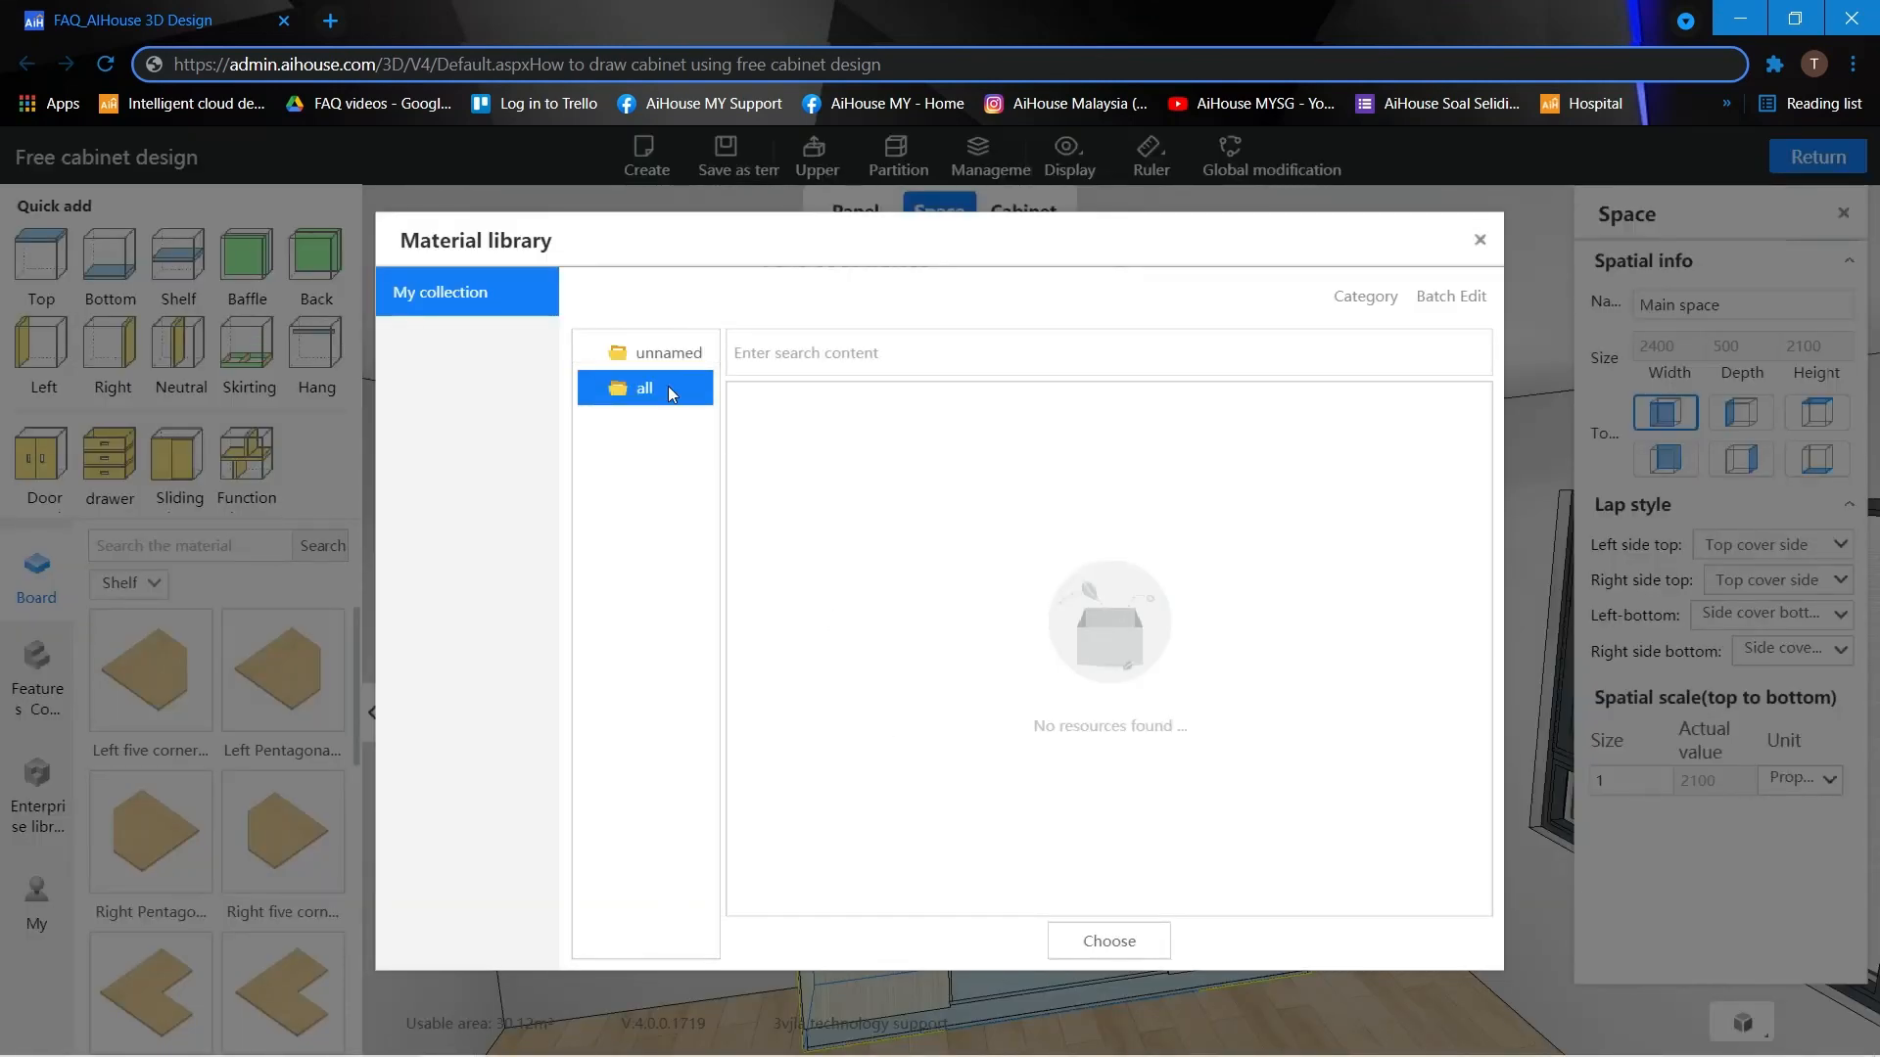
click(1131, 945)
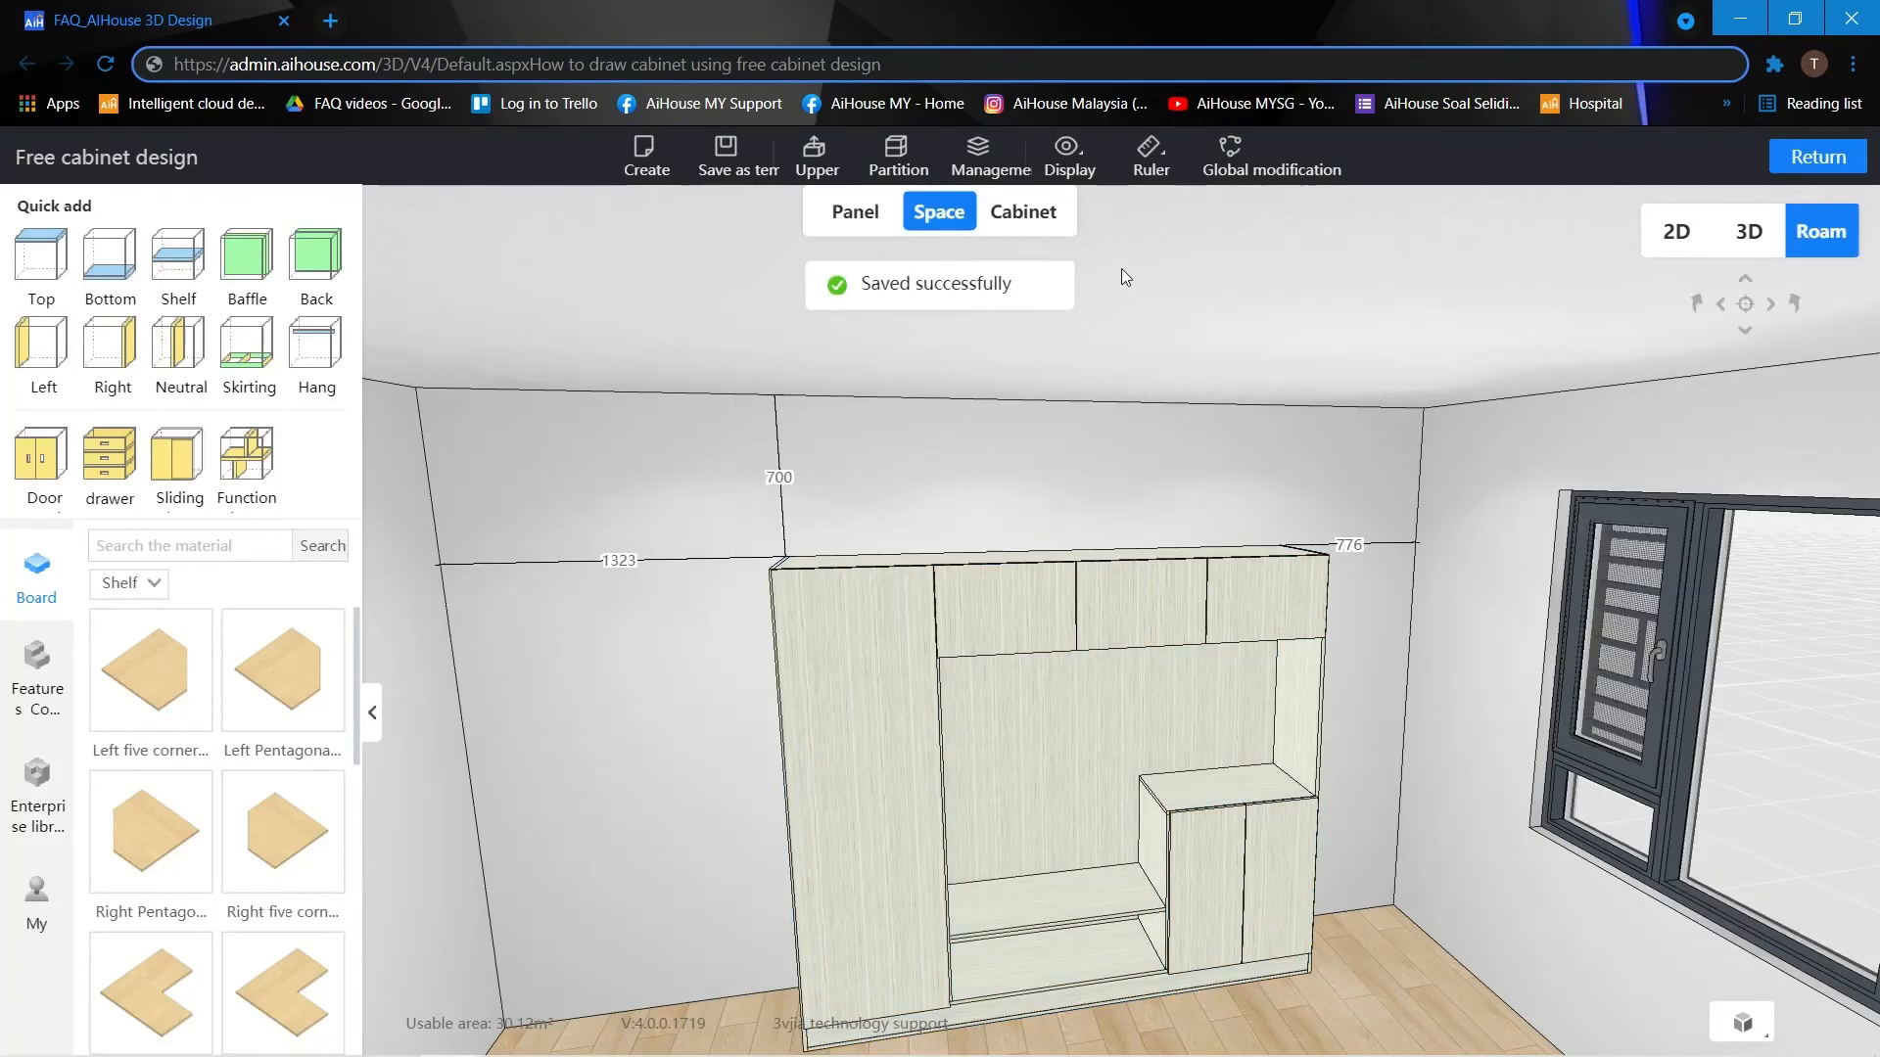
Show the personal material library in free cabinet design and locate the saved Spatial template.
scroll(619, 584, up, 3)
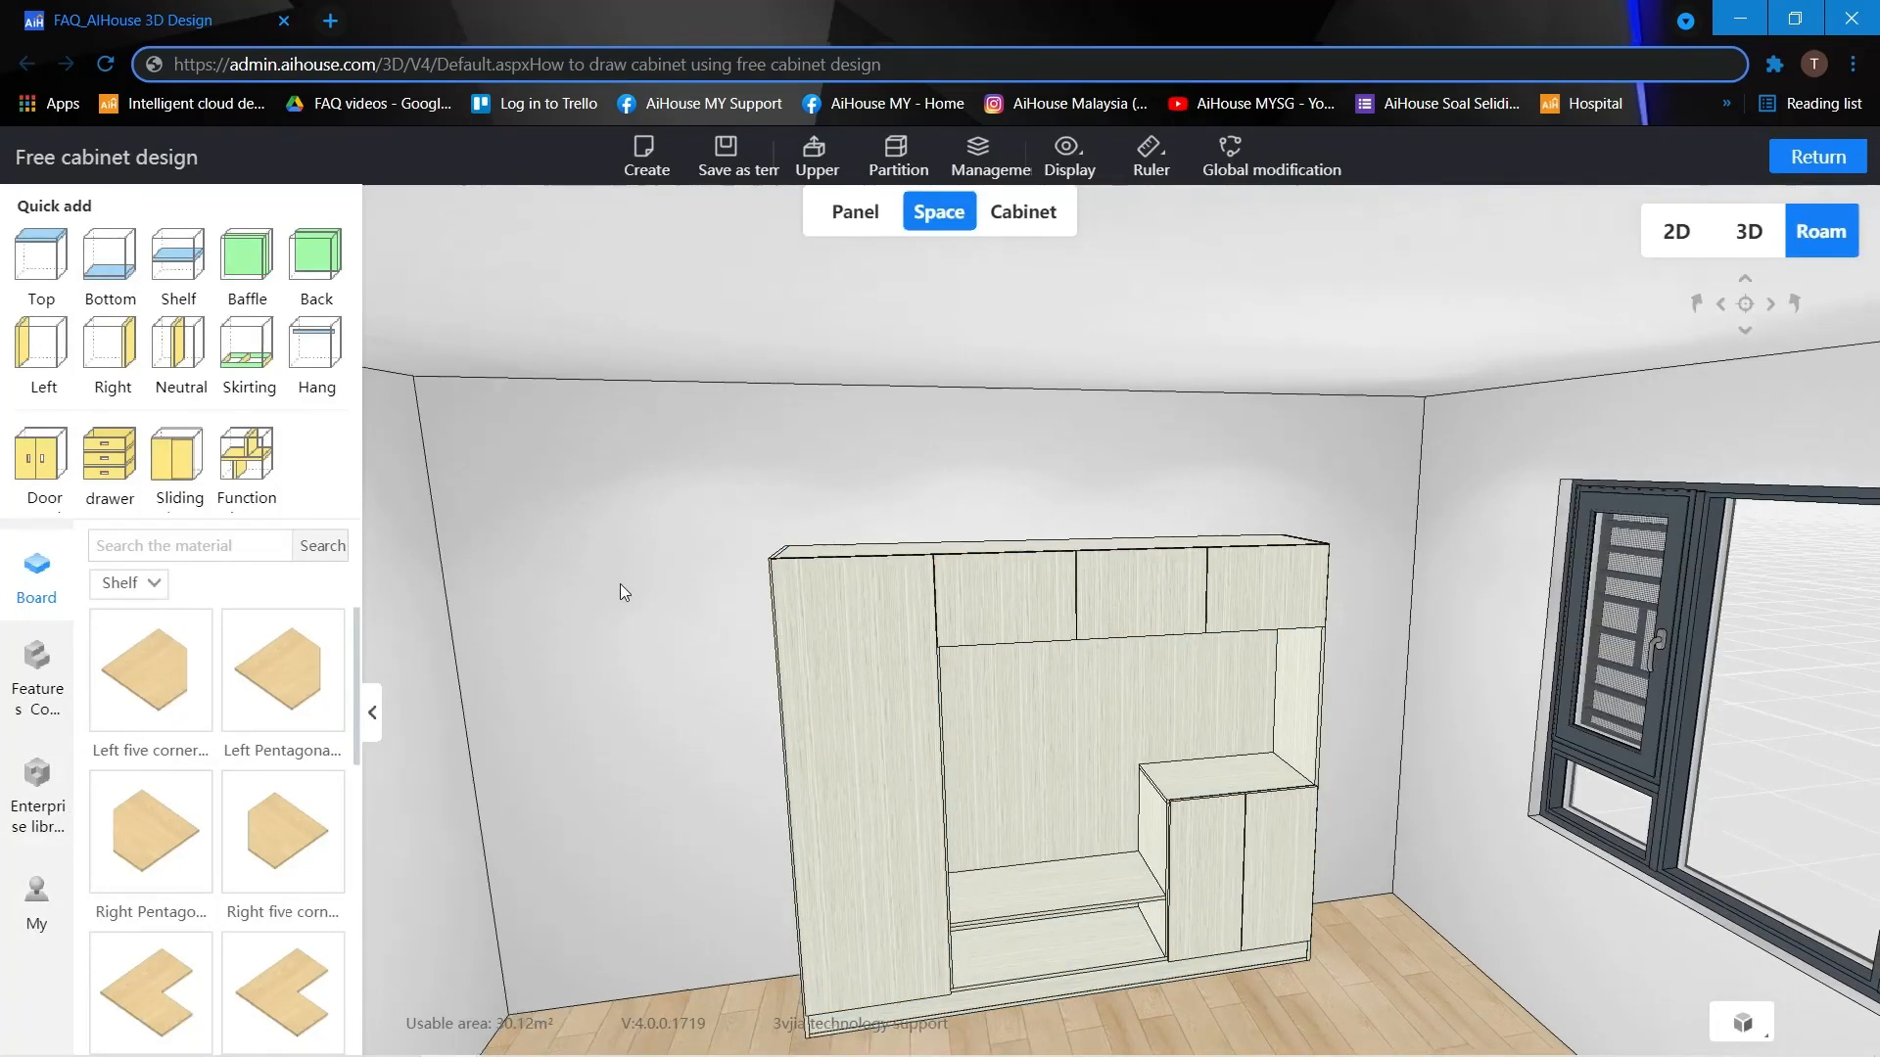
click(21, 881)
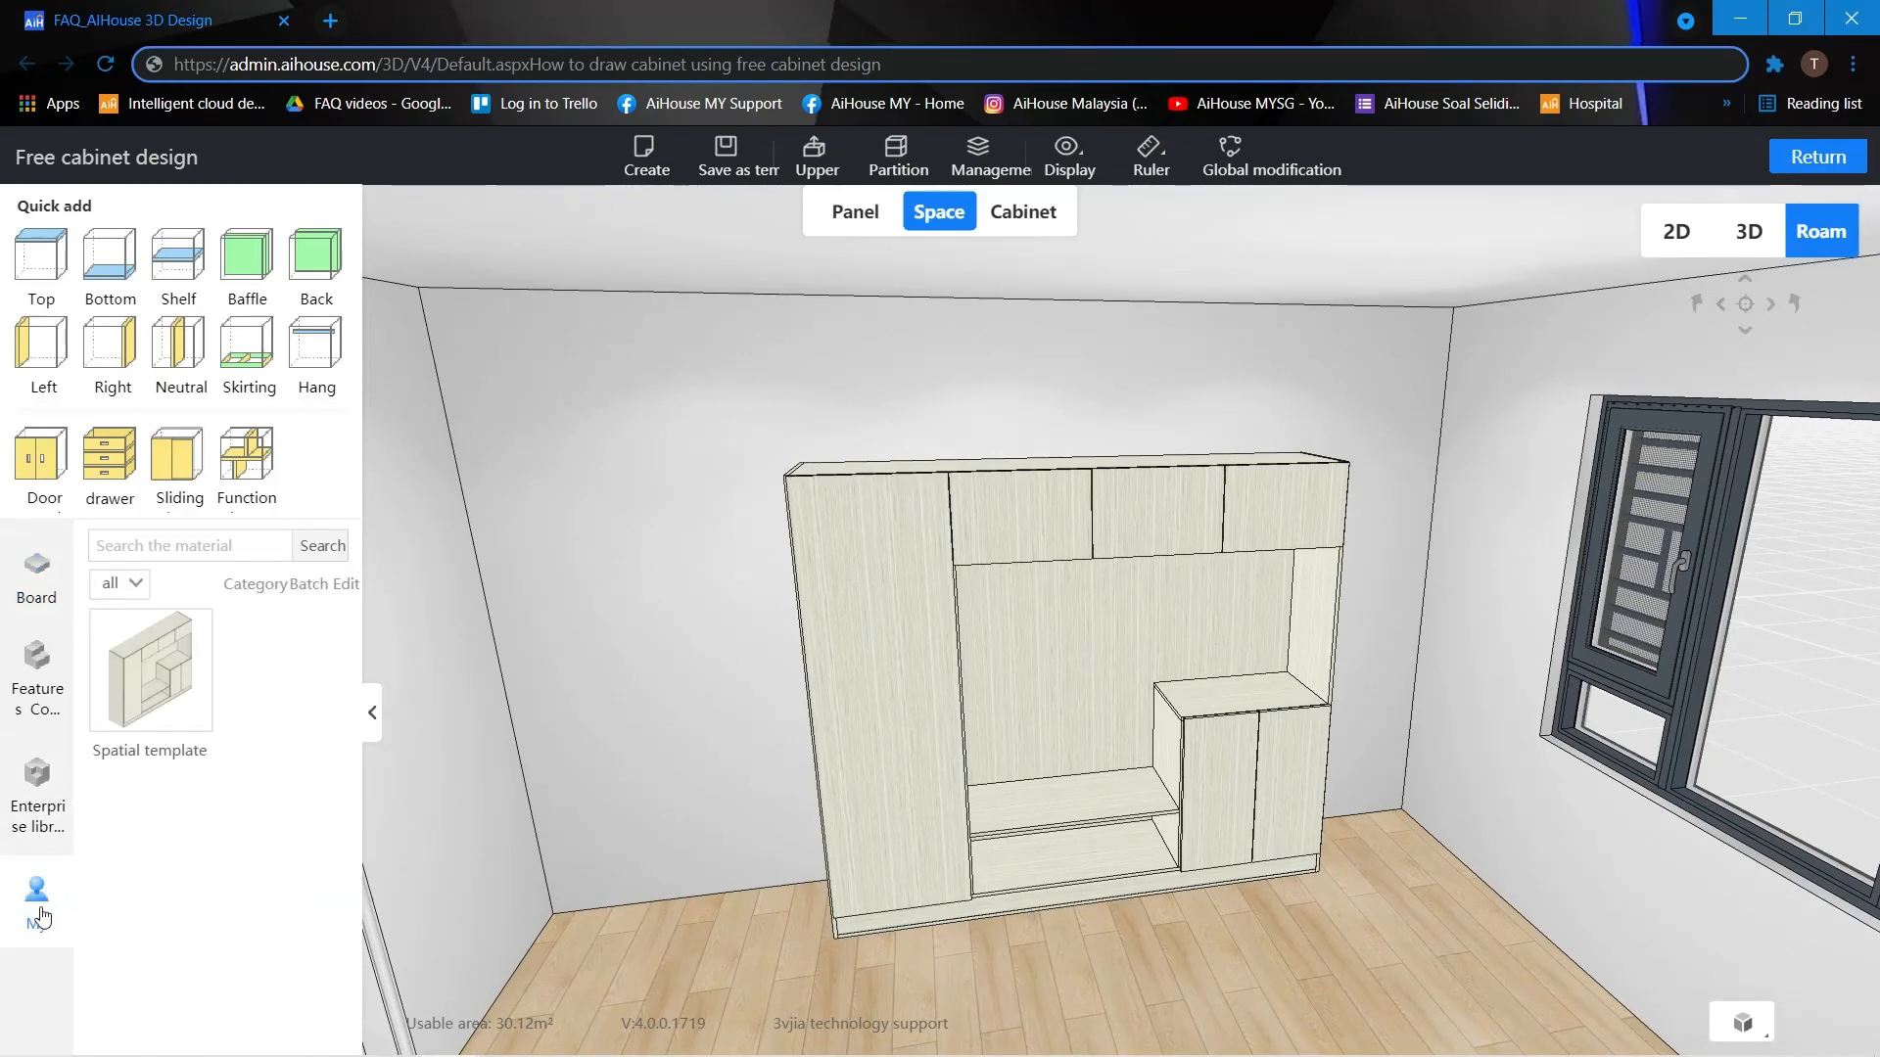
click(159, 677)
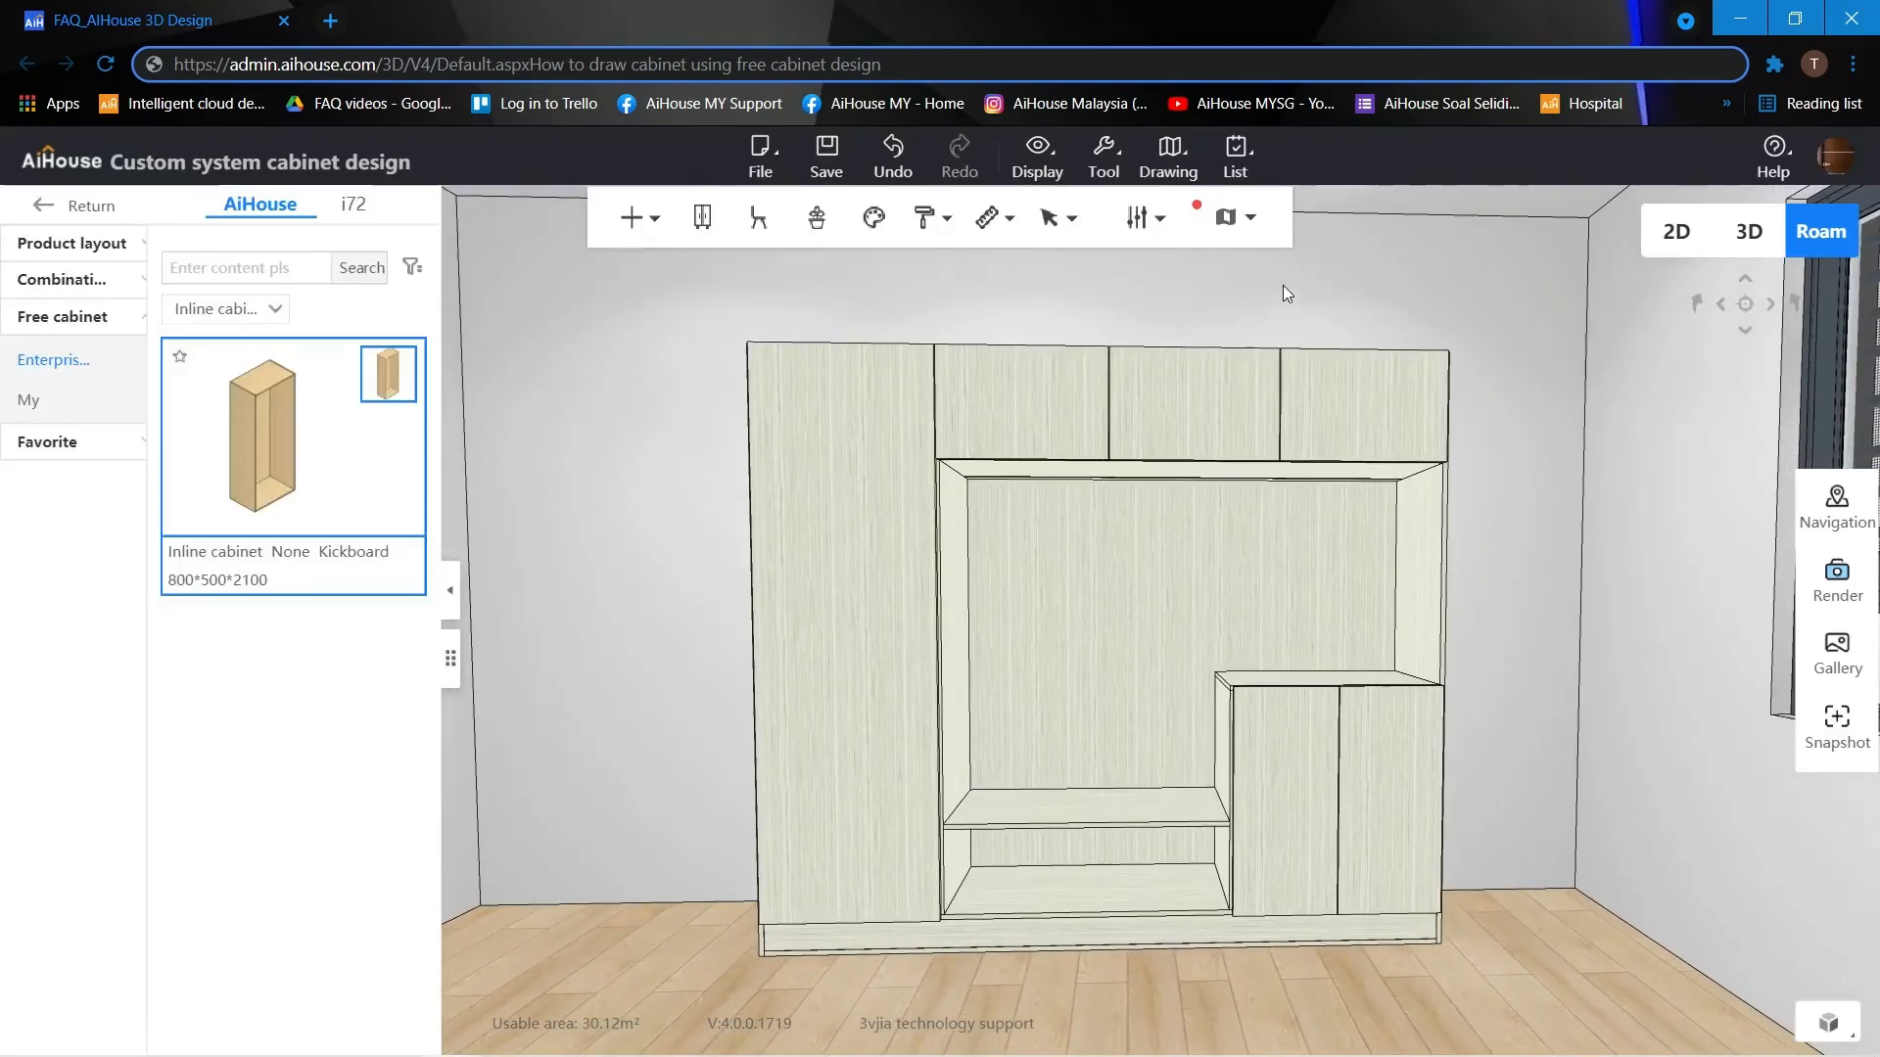